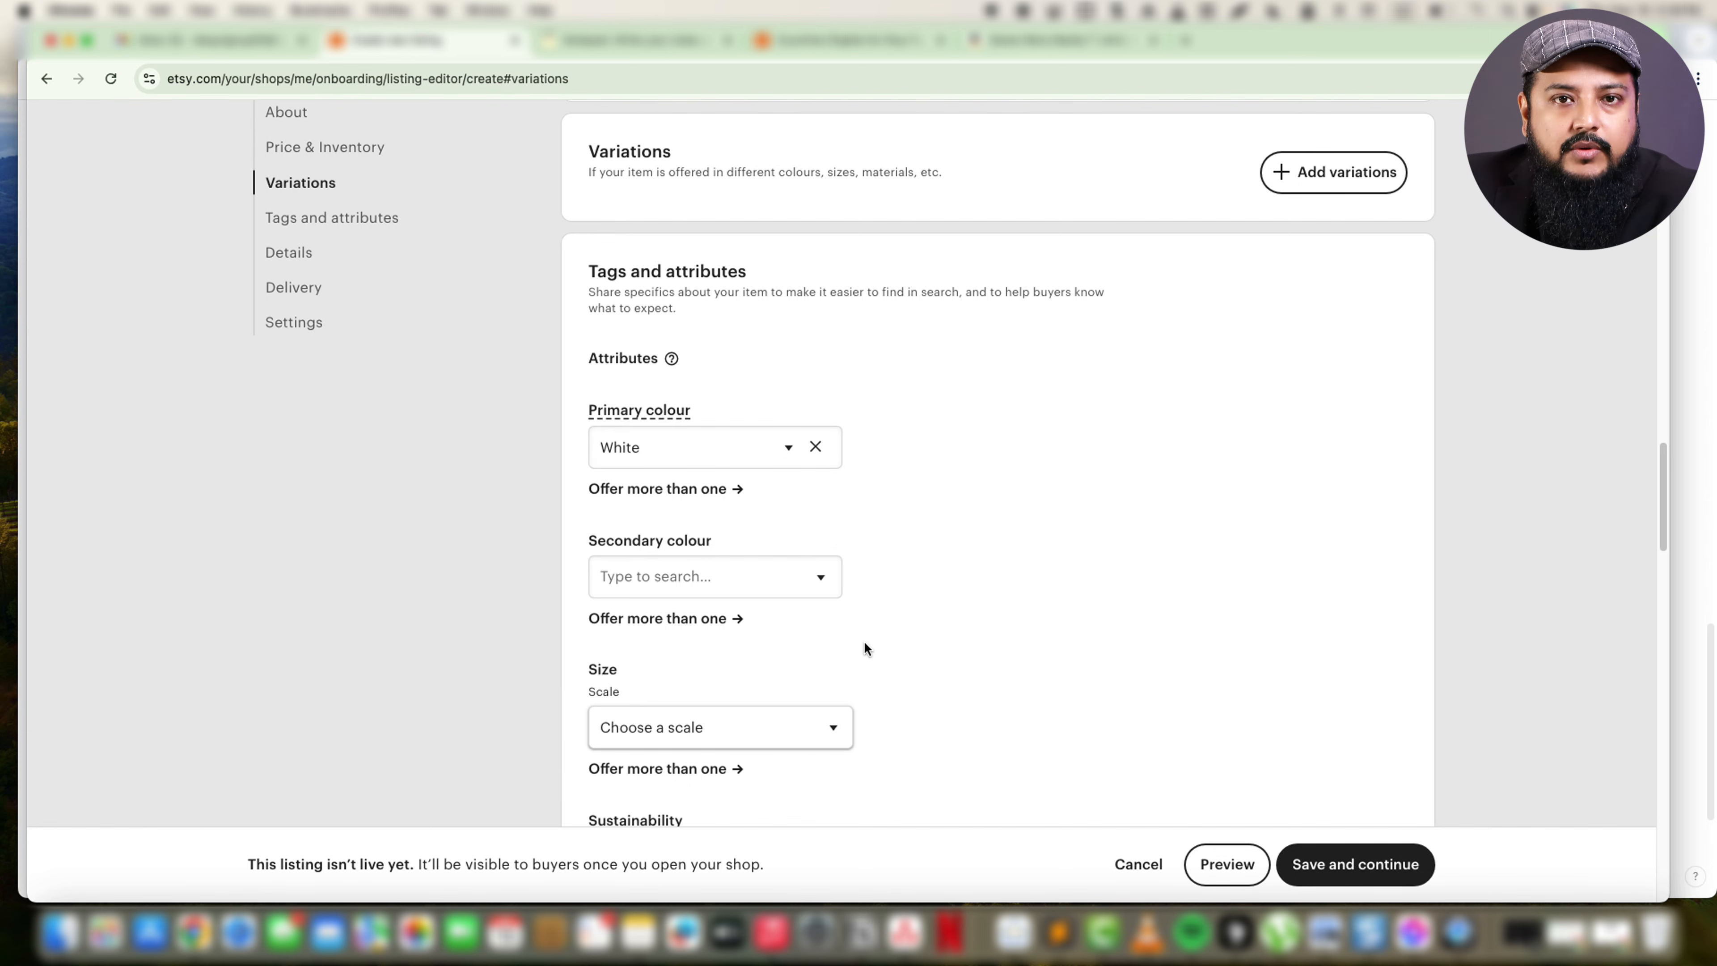
pyautogui.scroll(-4, 864, 640)
pyautogui.click(815, 477)
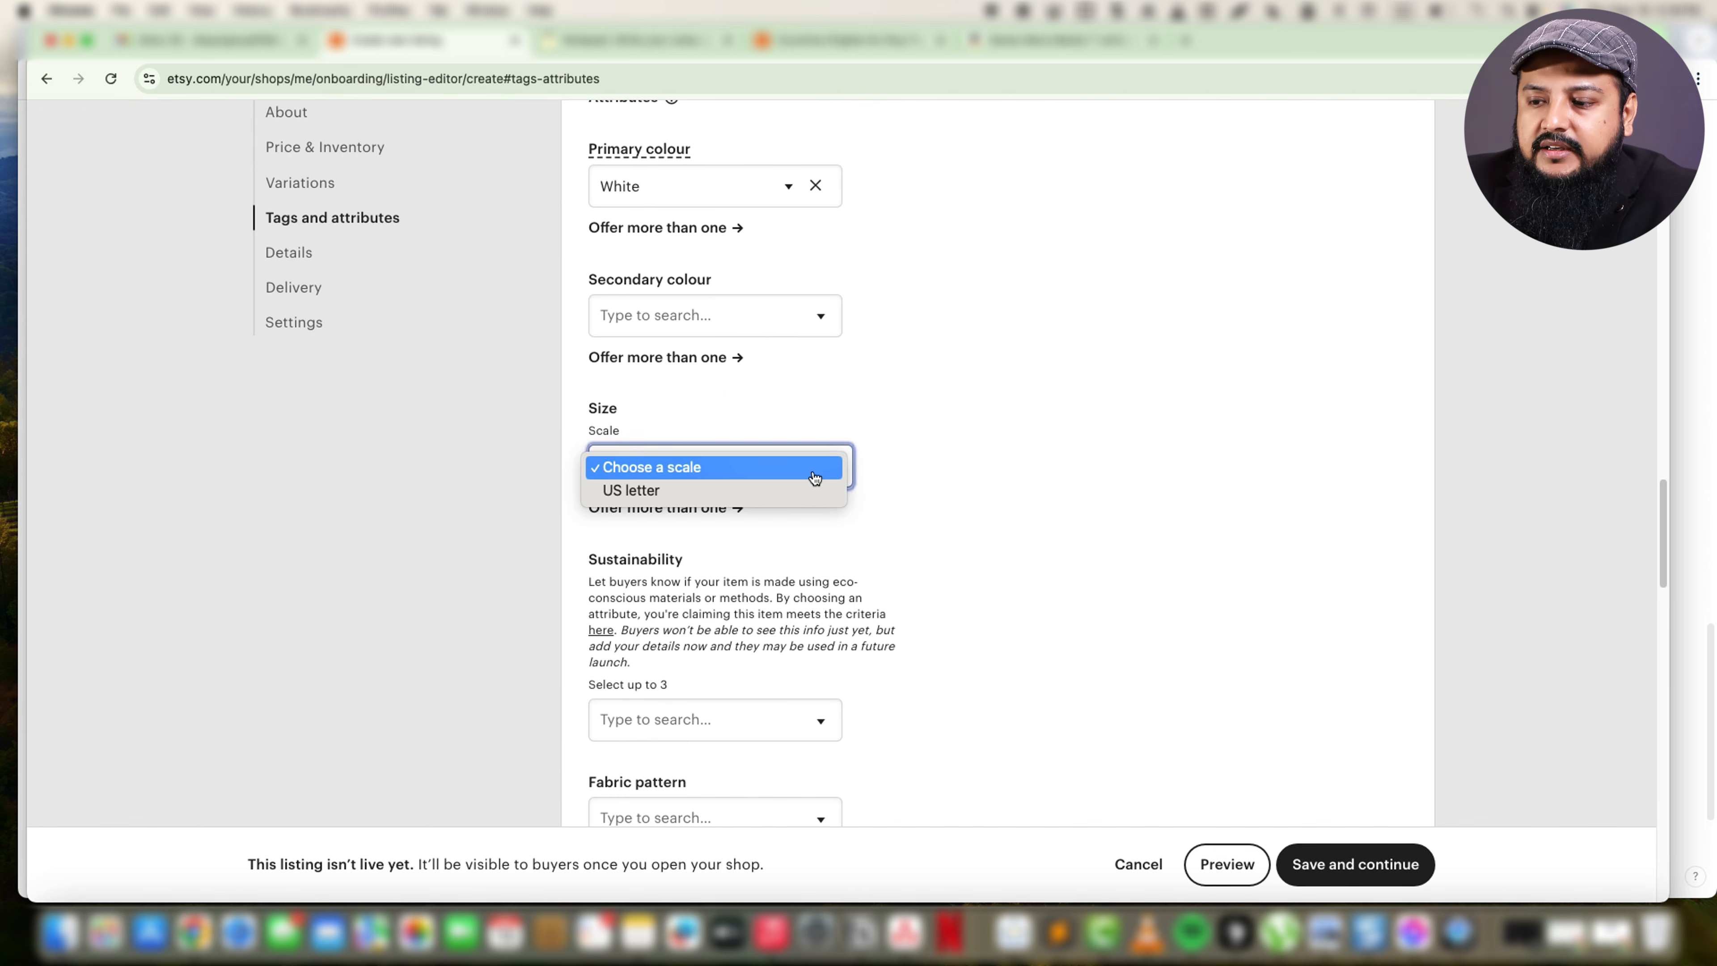
pyautogui.click(1035, 546)
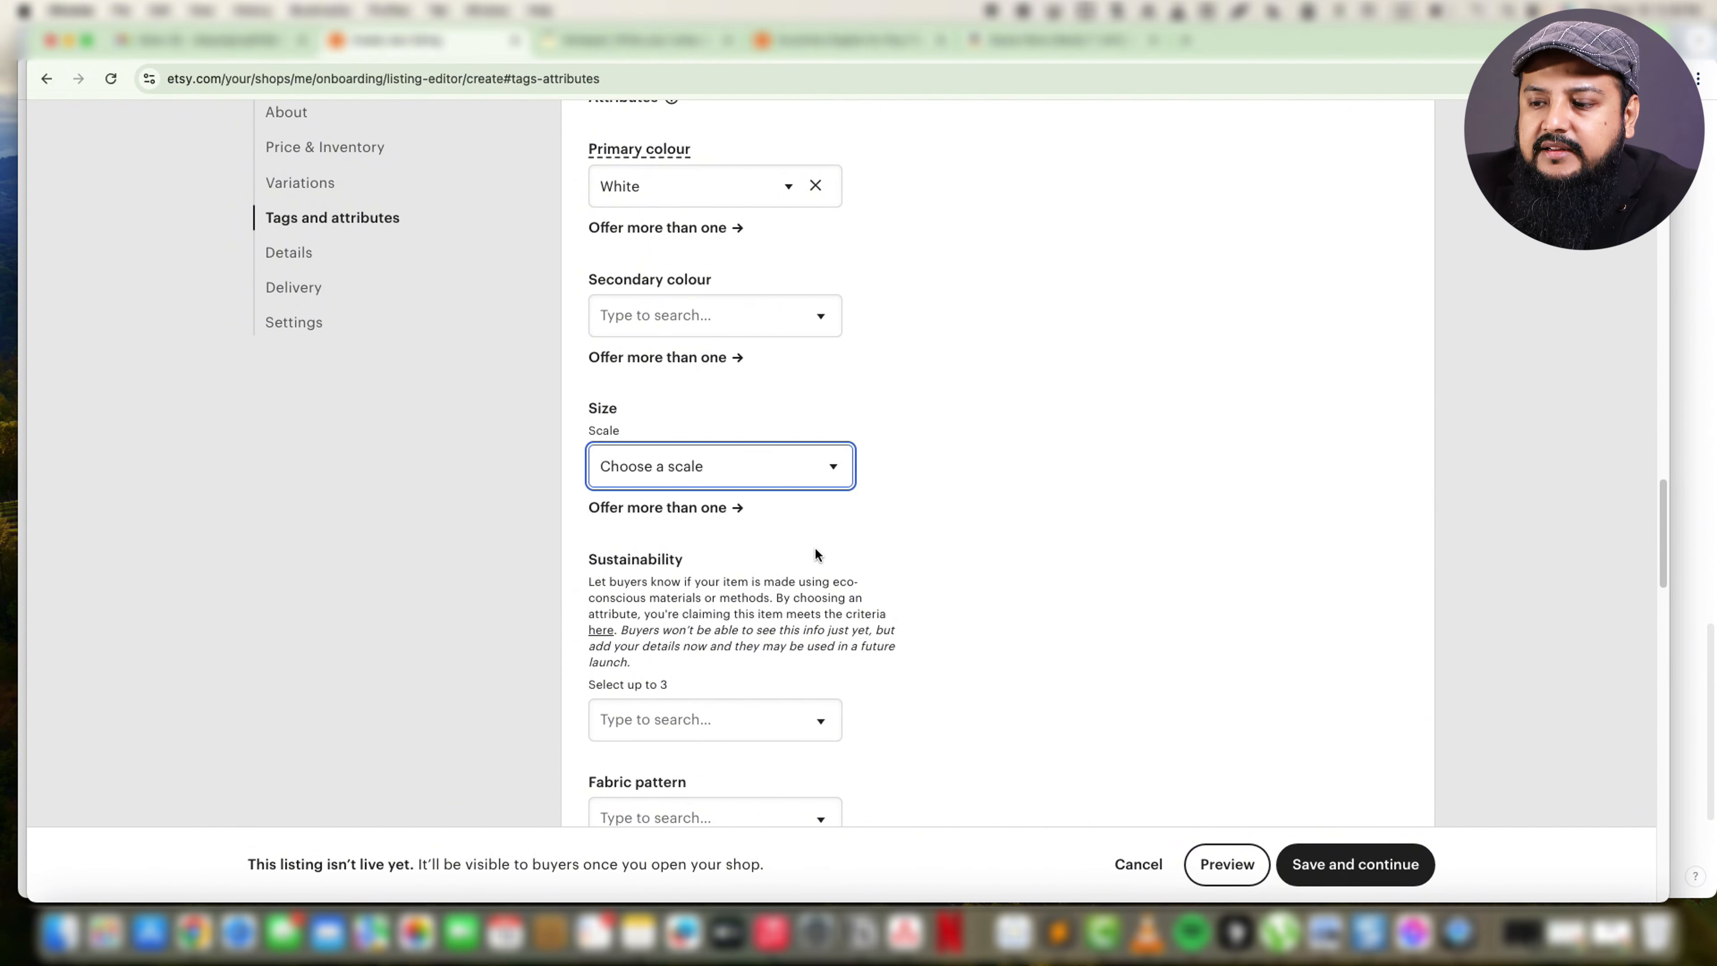
pyautogui.click(606, 508)
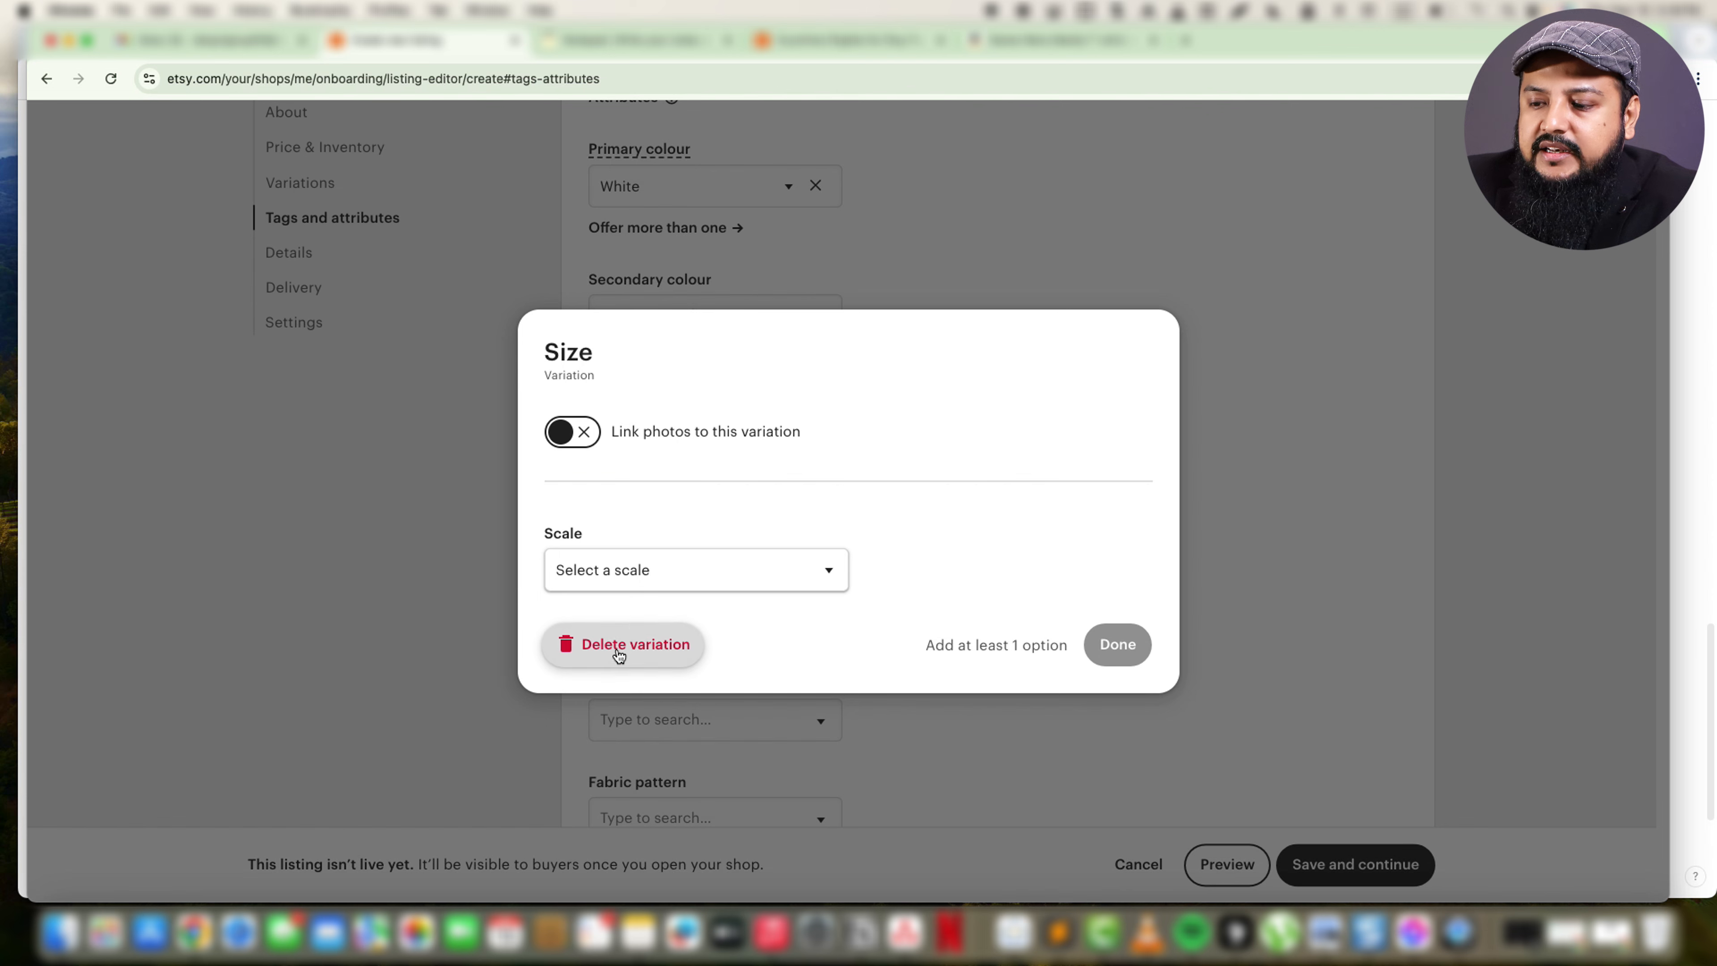
pyautogui.click(630, 643)
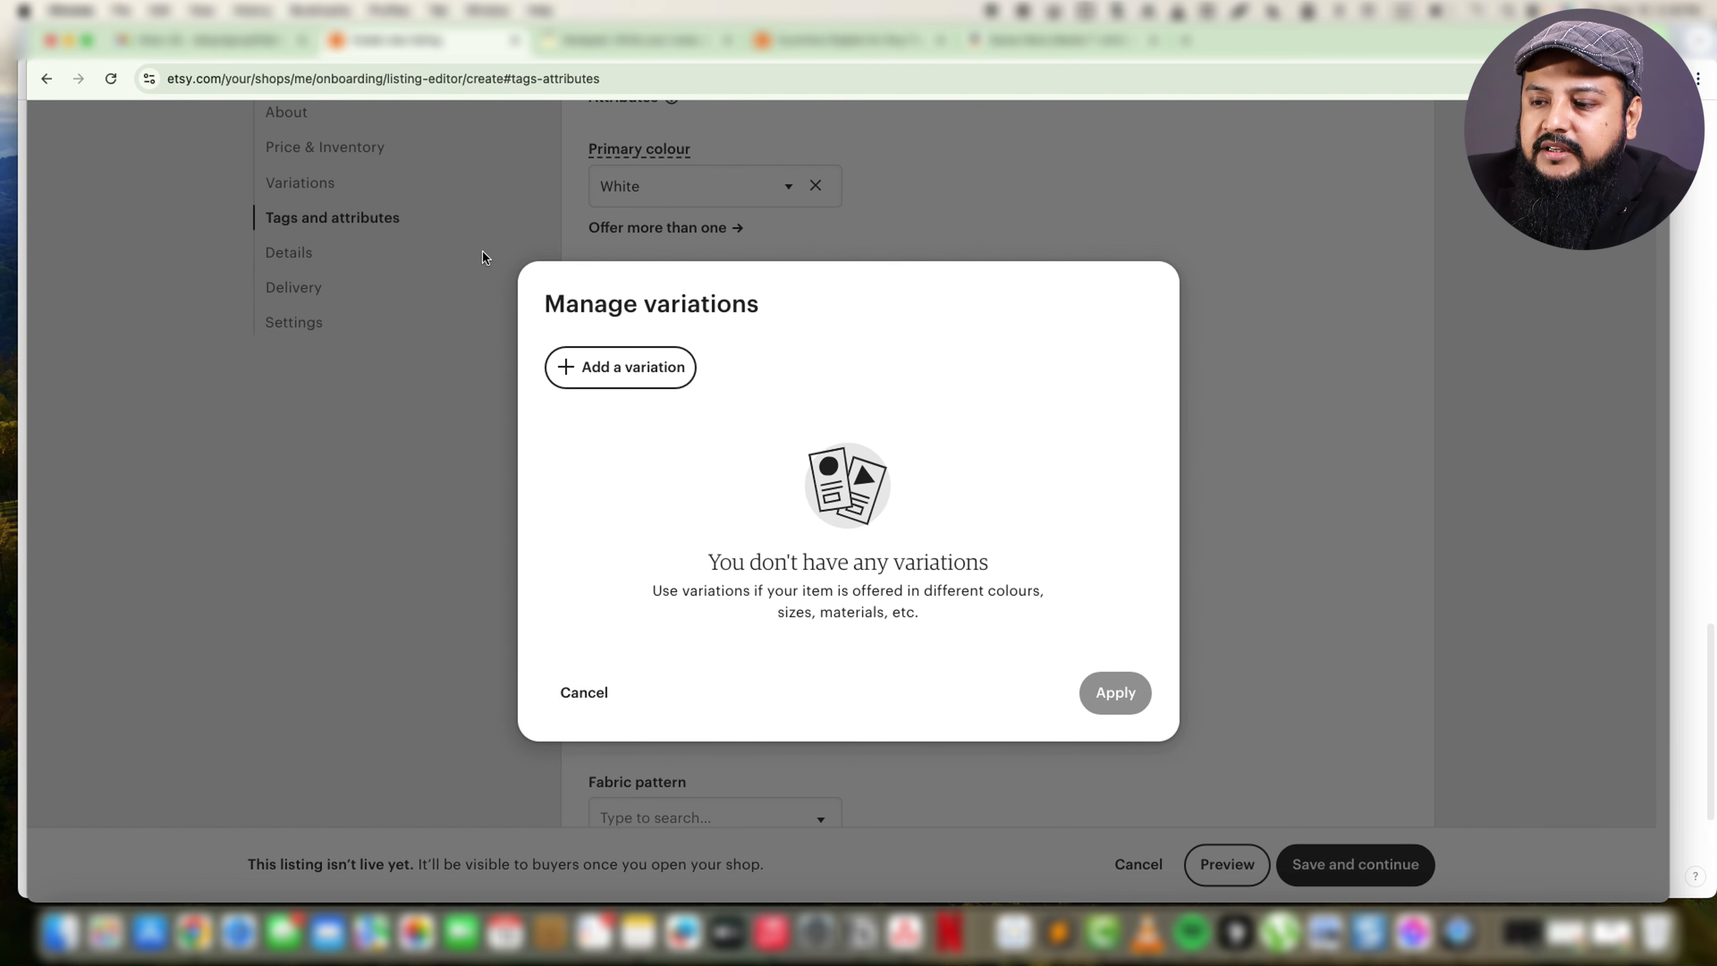
pyautogui.click(571, 700)
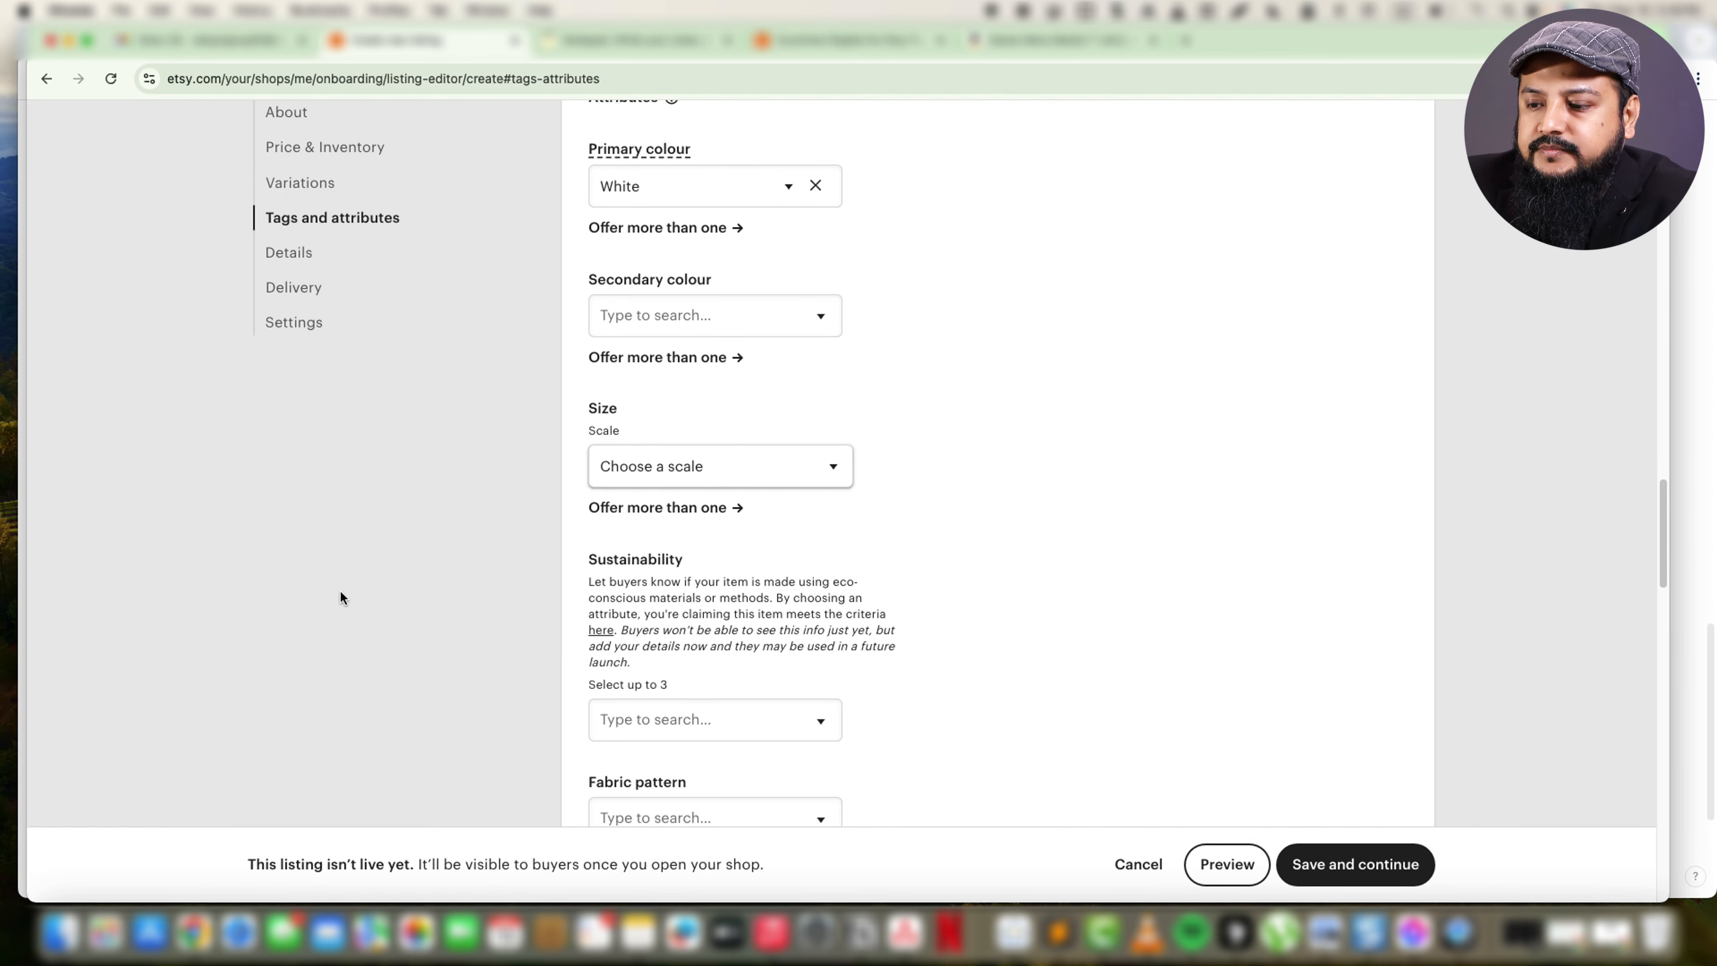
# Examine the options offered for the listing's sustainability and fabric pattern attributes without choosing any.
pyautogui.scroll(-3, 339, 594)
pyautogui.scroll(-3, 774, 494)
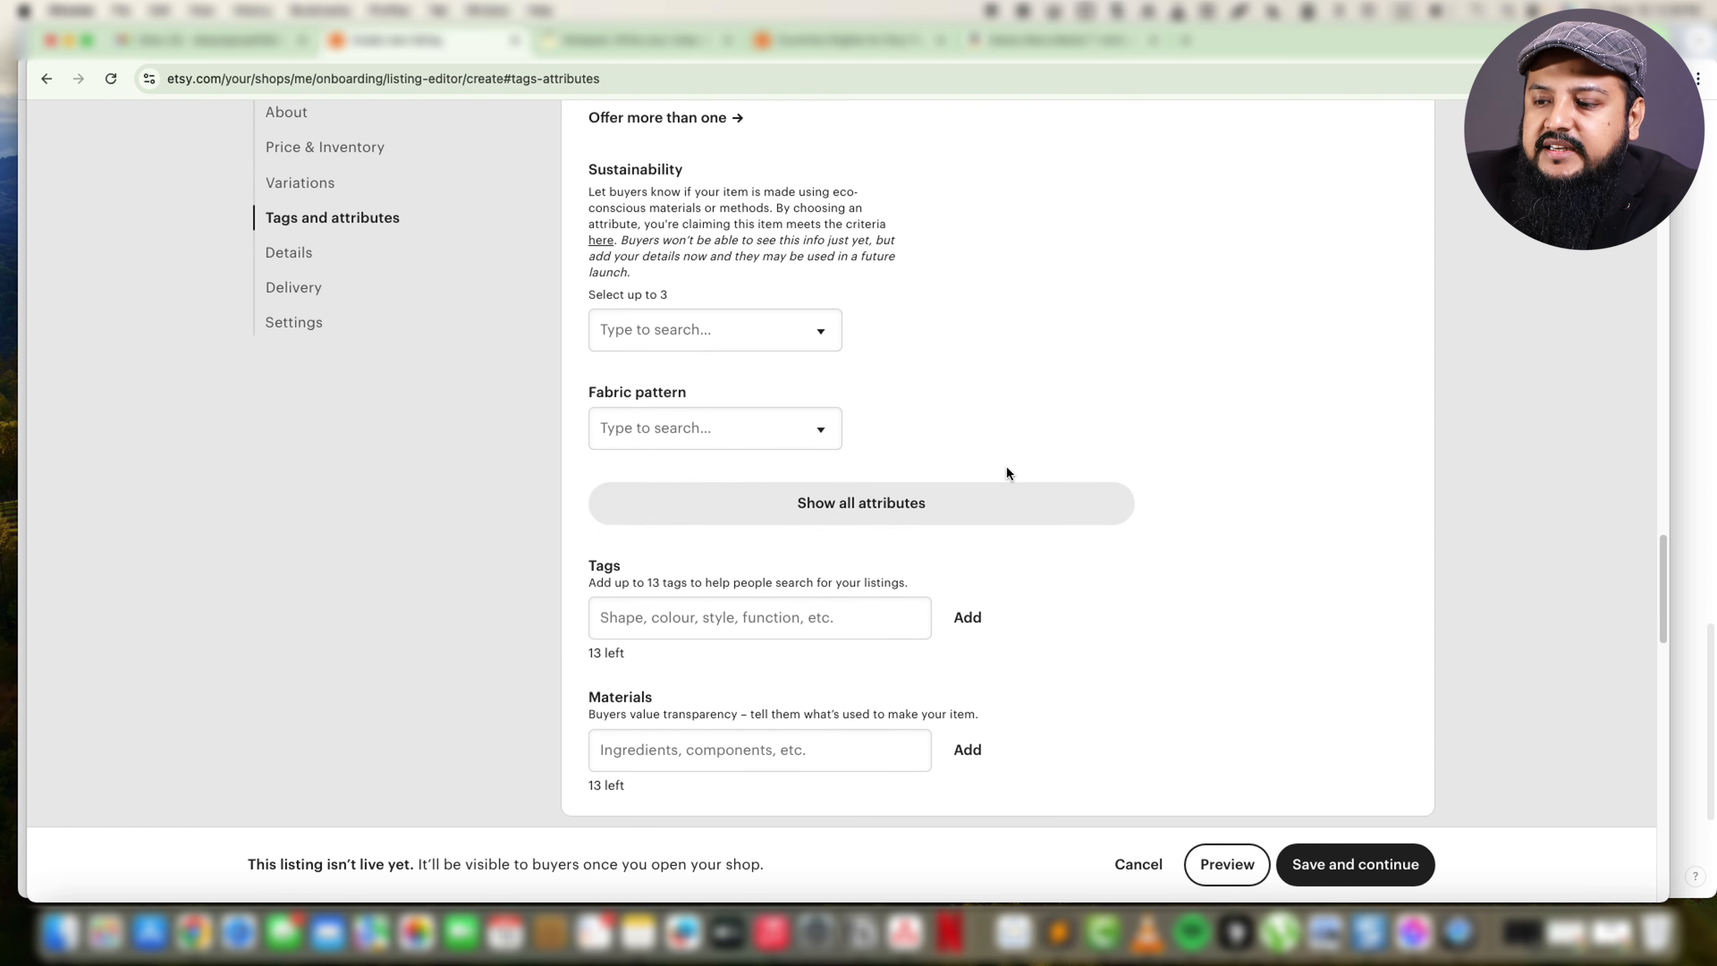
pyautogui.scroll(-2, 1007, 471)
pyautogui.click(818, 210)
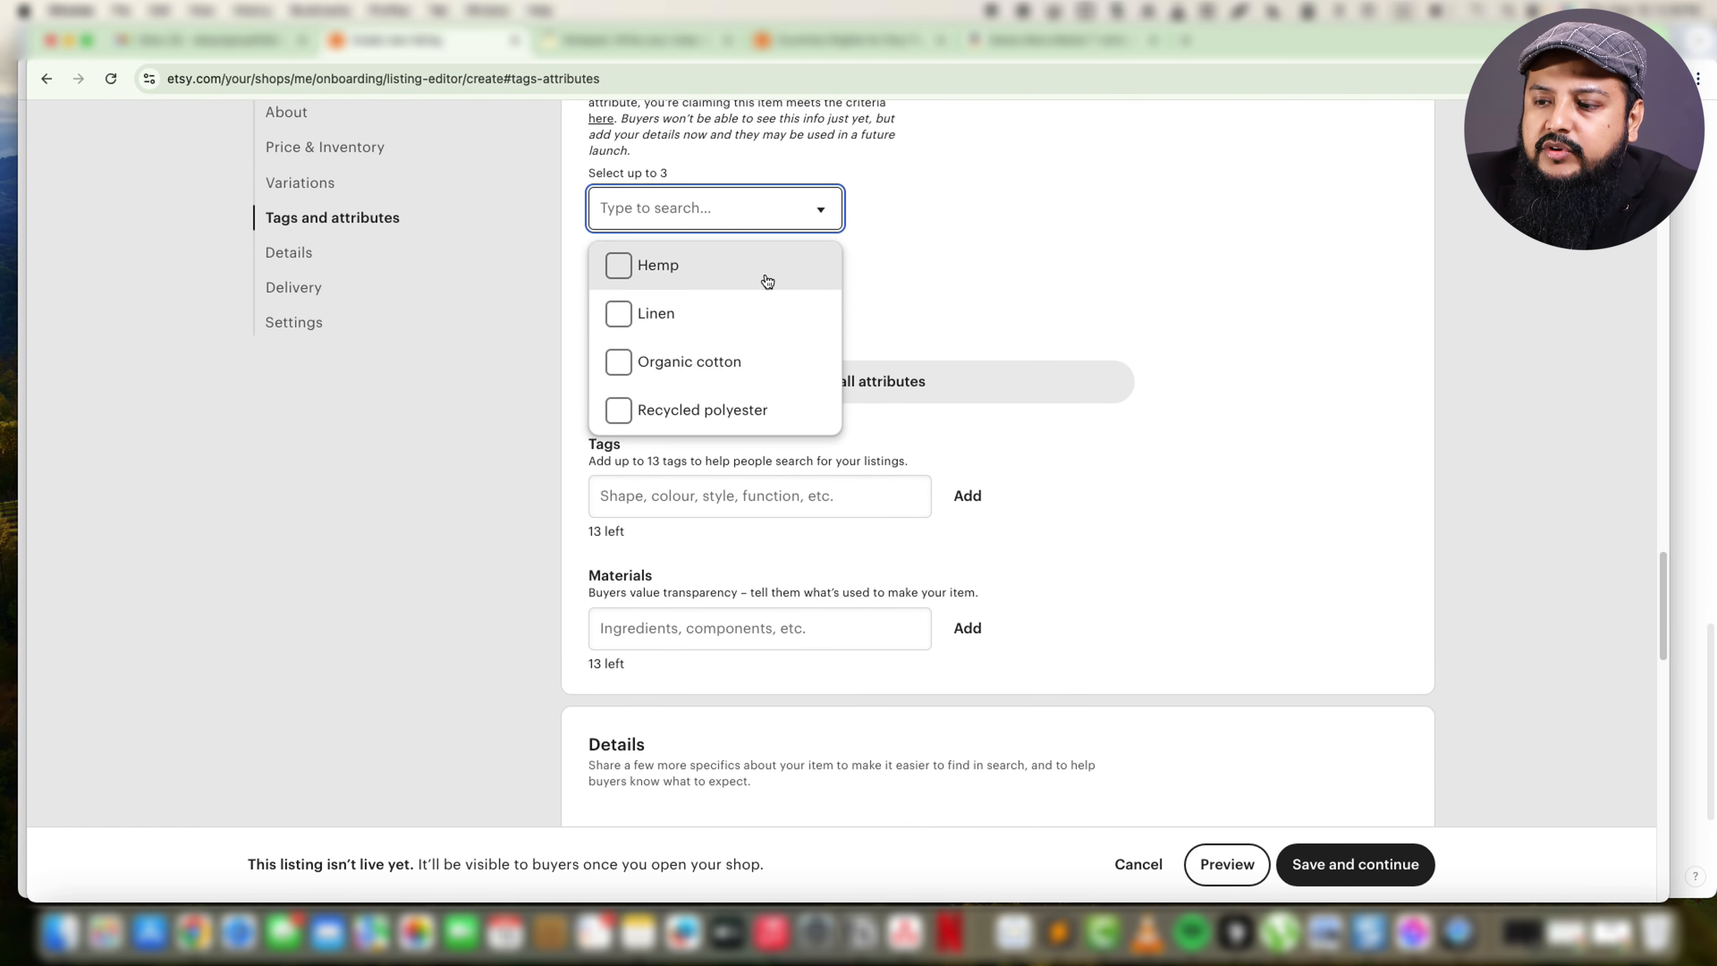
pyautogui.click(1009, 249)
pyautogui.click(807, 317)
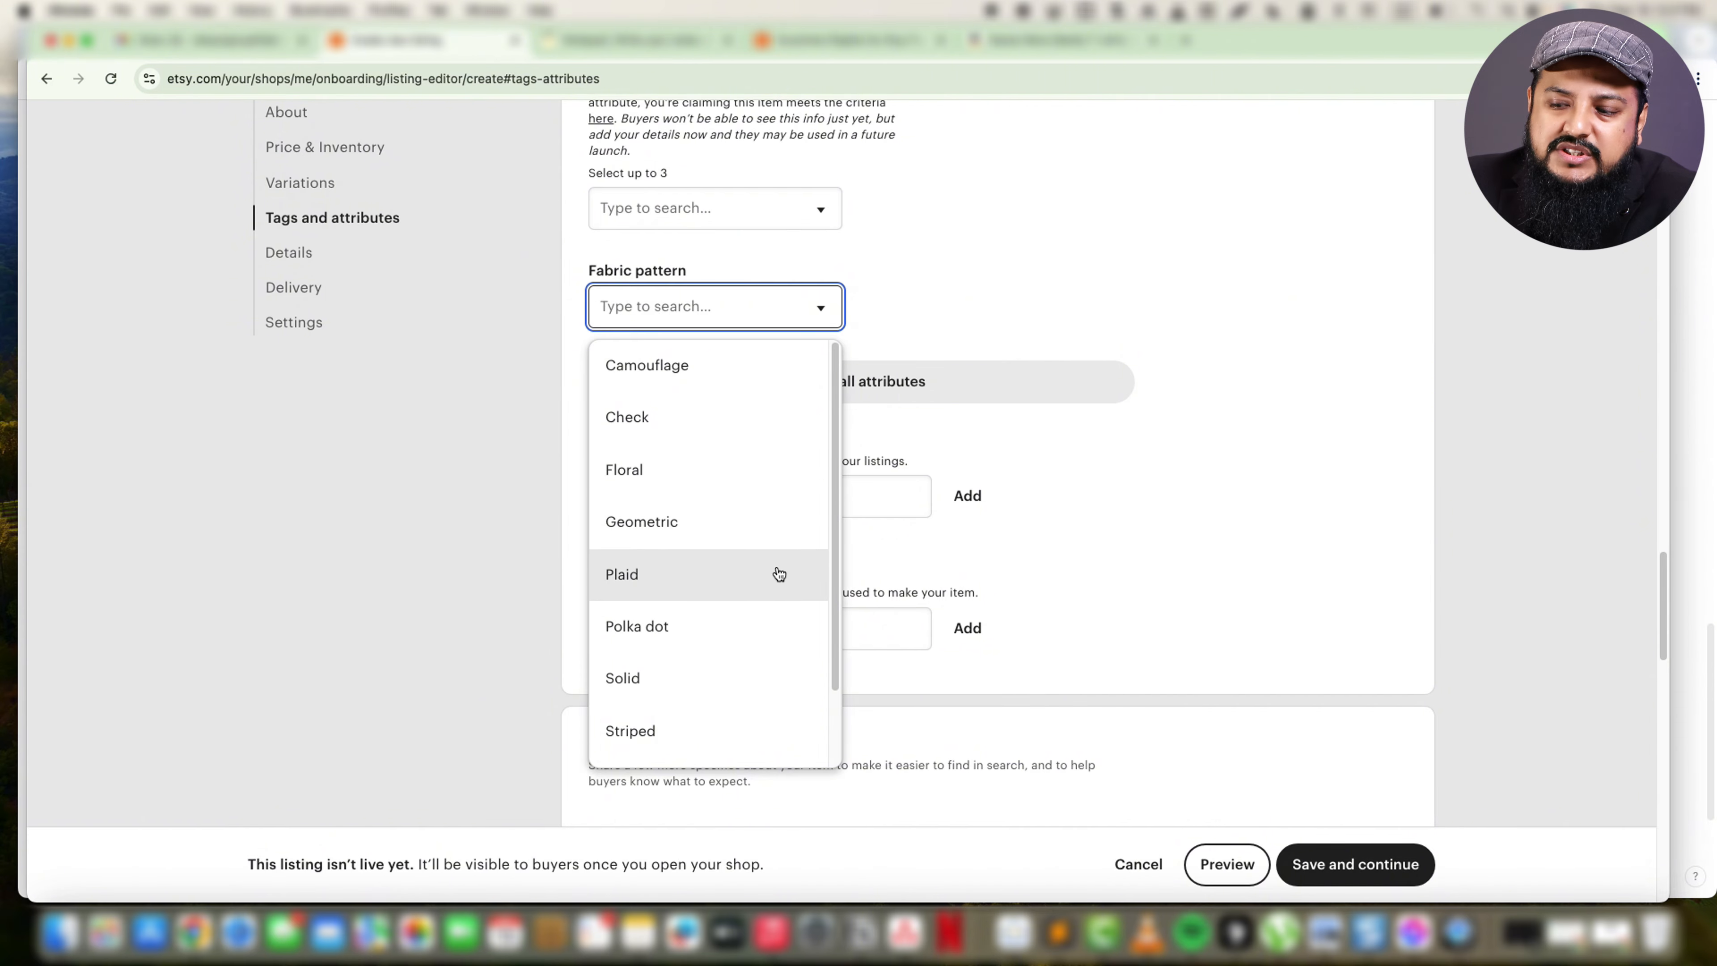
pyautogui.scroll(-2, 771, 602)
pyautogui.scroll(2, 772, 593)
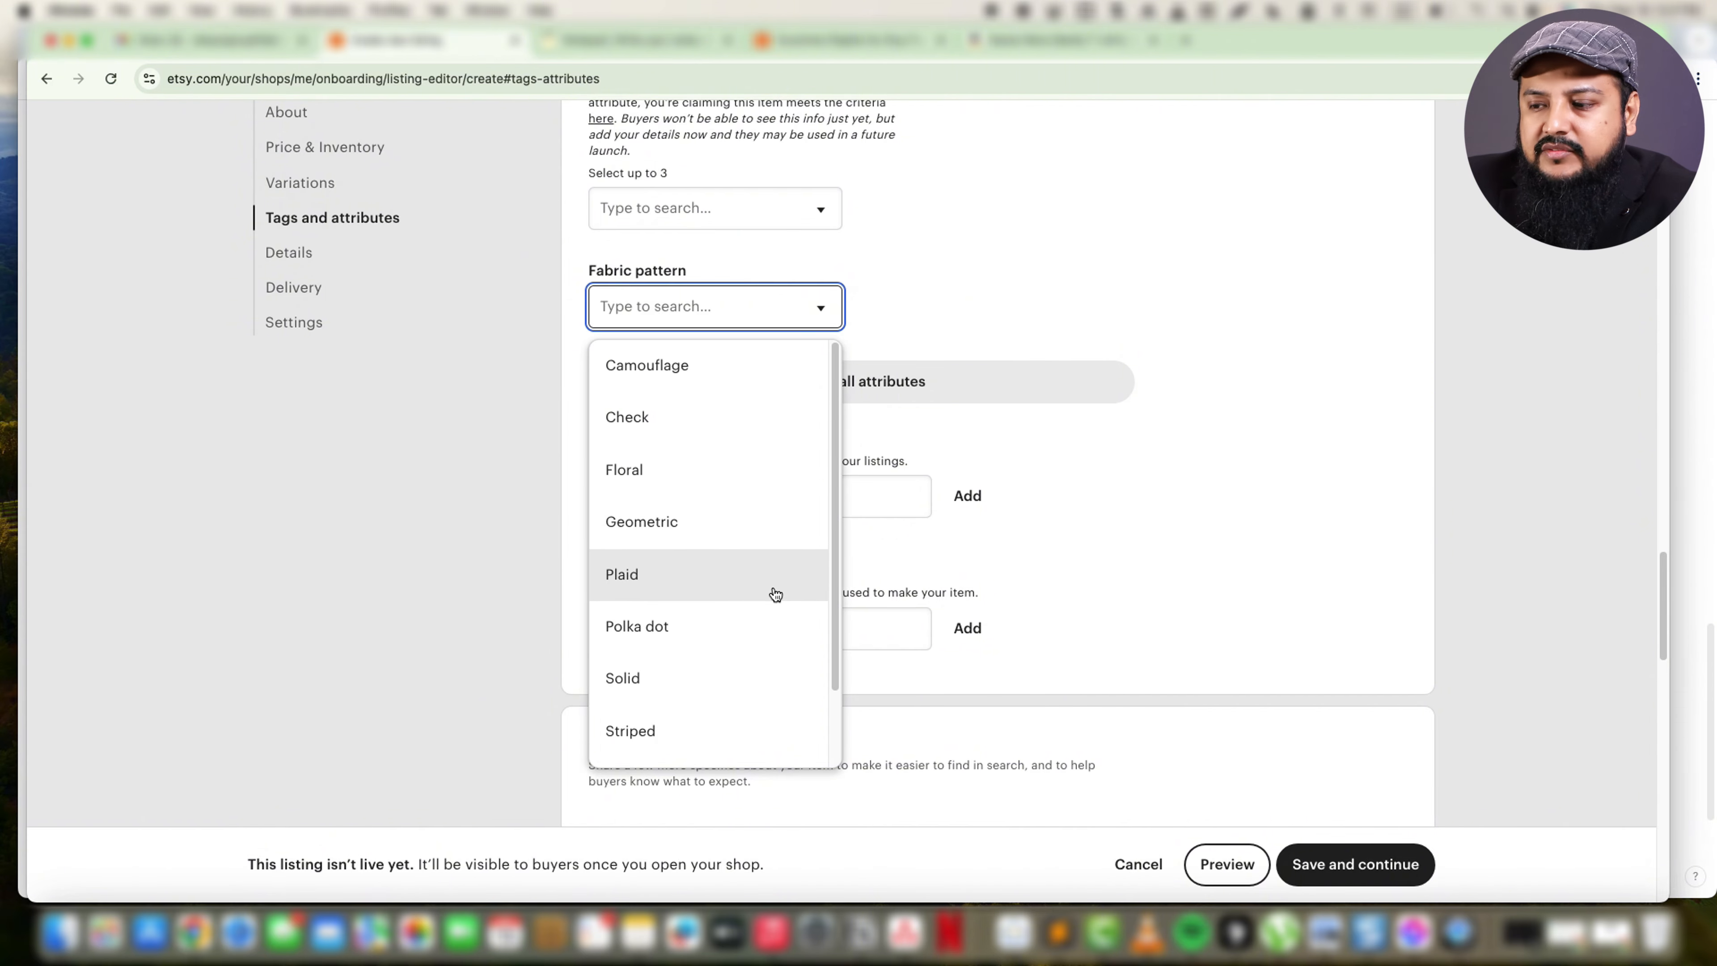
pyautogui.click(1224, 485)
pyautogui.scroll(3, 907, 552)
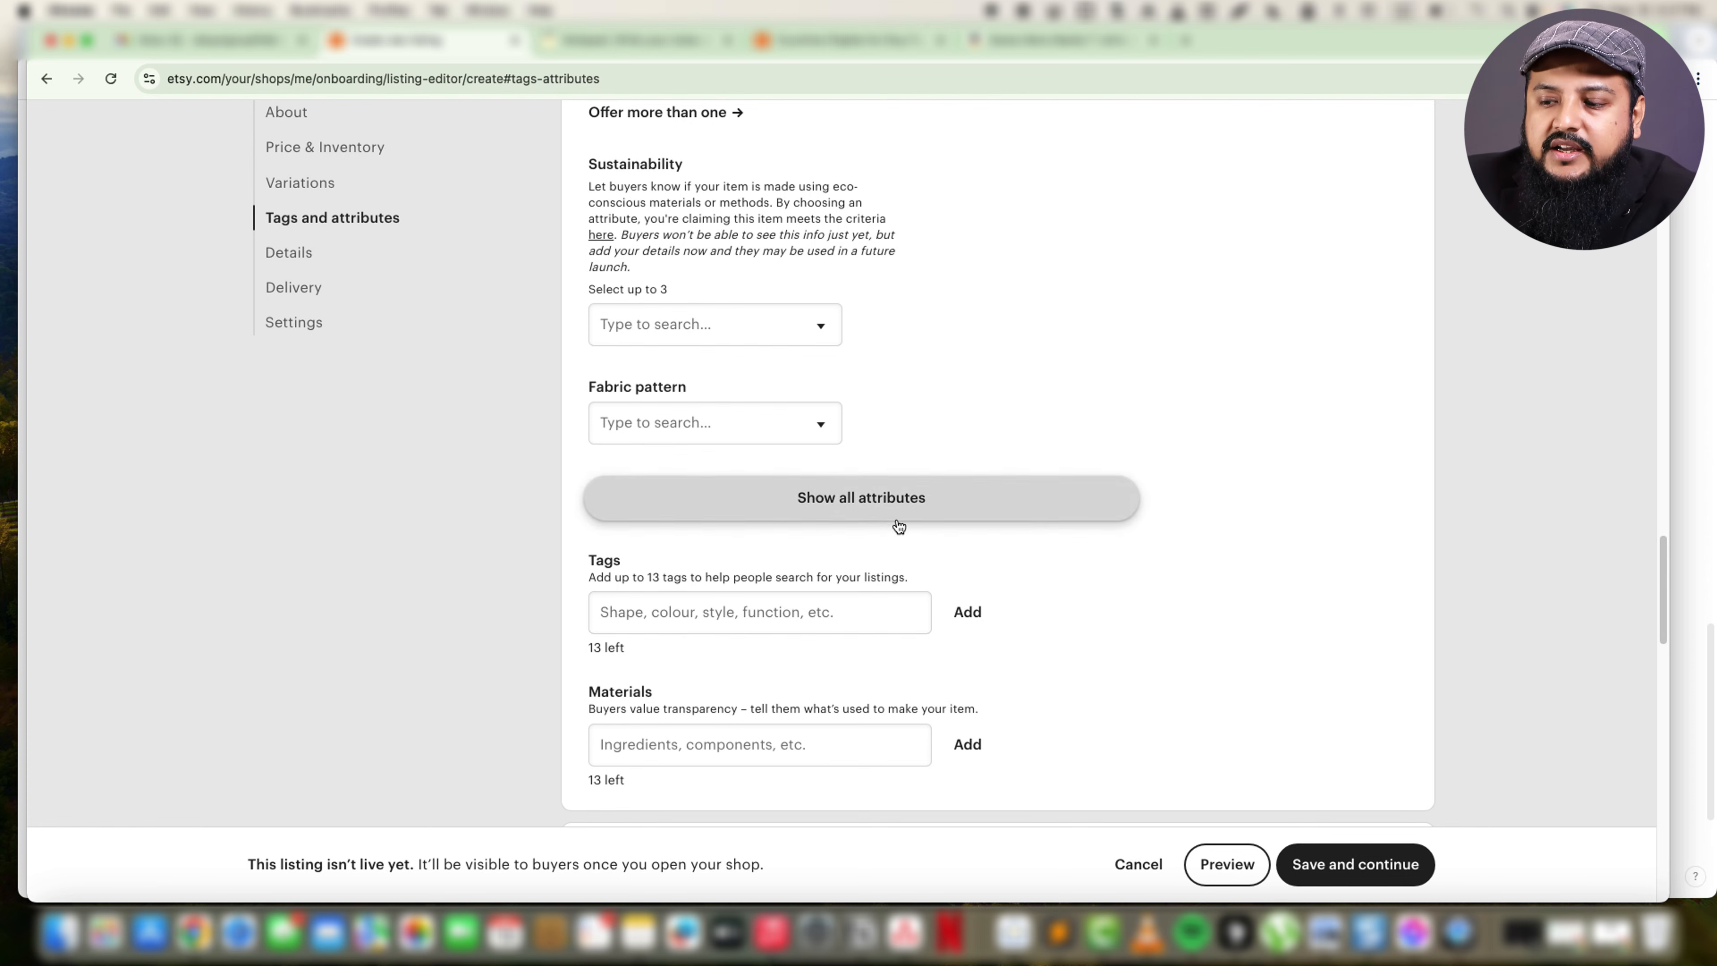
# Add the tags "tshirt", "print", "white men tshirt" and "white shirt" to the listing.
pyautogui.scroll(-5, 947, 589)
pyautogui.click(663, 445)
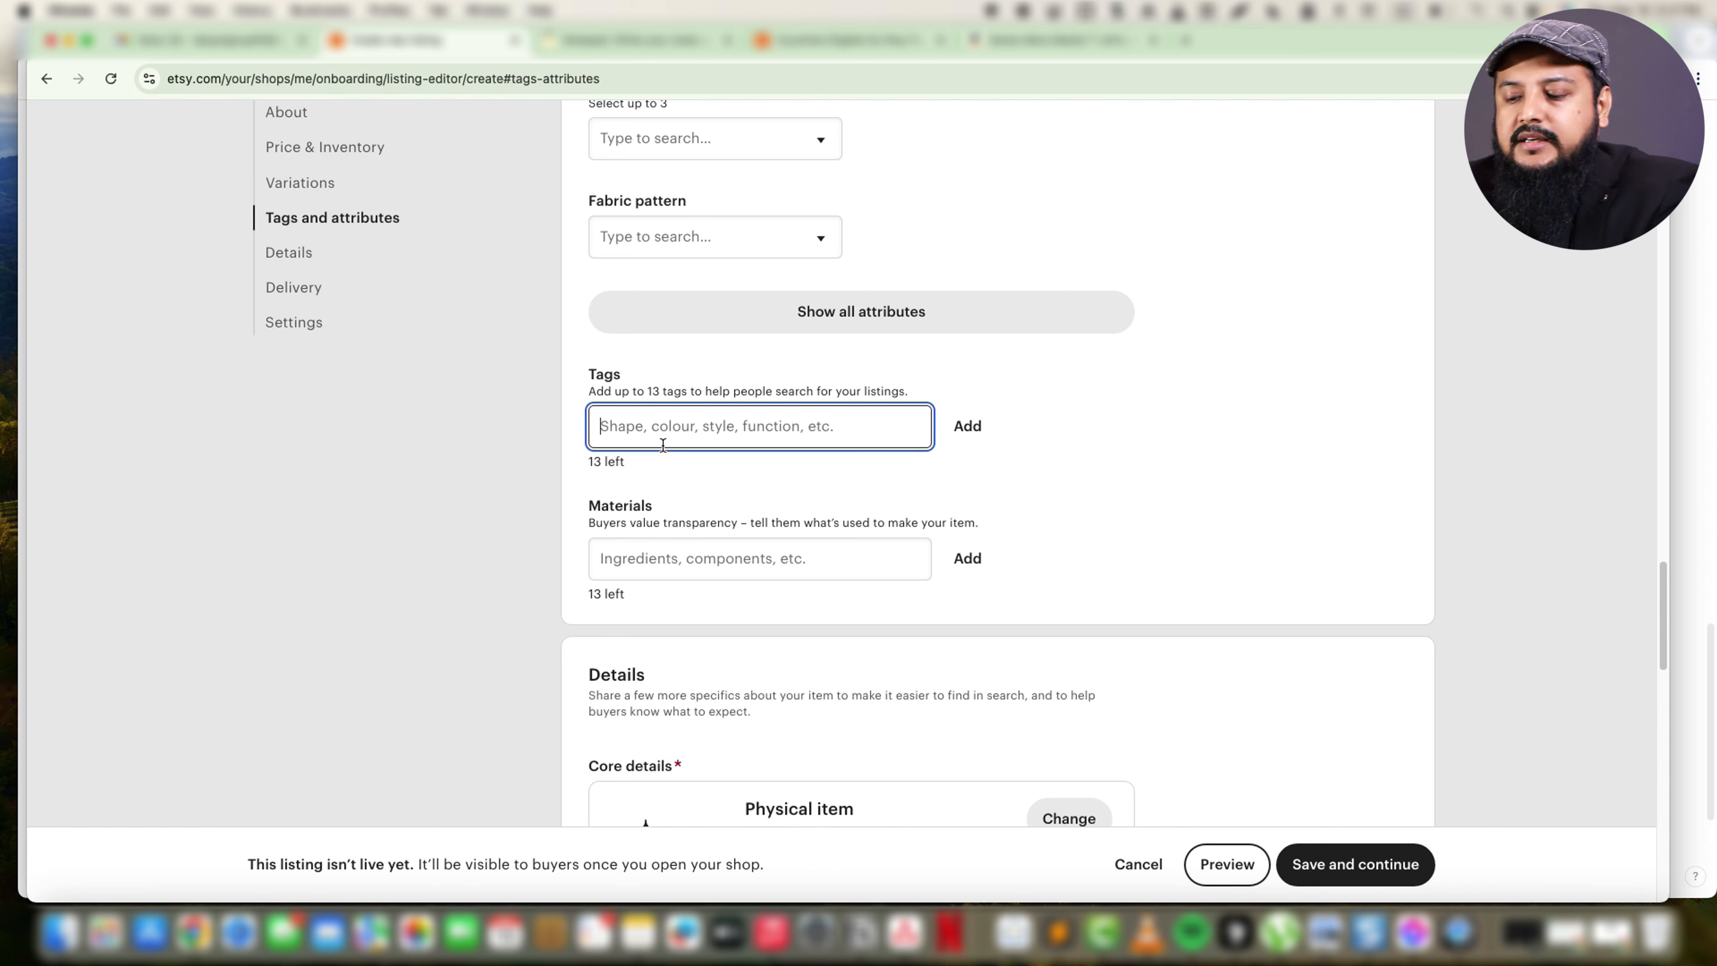
pyautogui.write('thist')
pyautogui.press('BackSpace')
pyautogui.press('BackSpace')
pyautogui.press('BackSpace')
pyautogui.press('BackSpace')
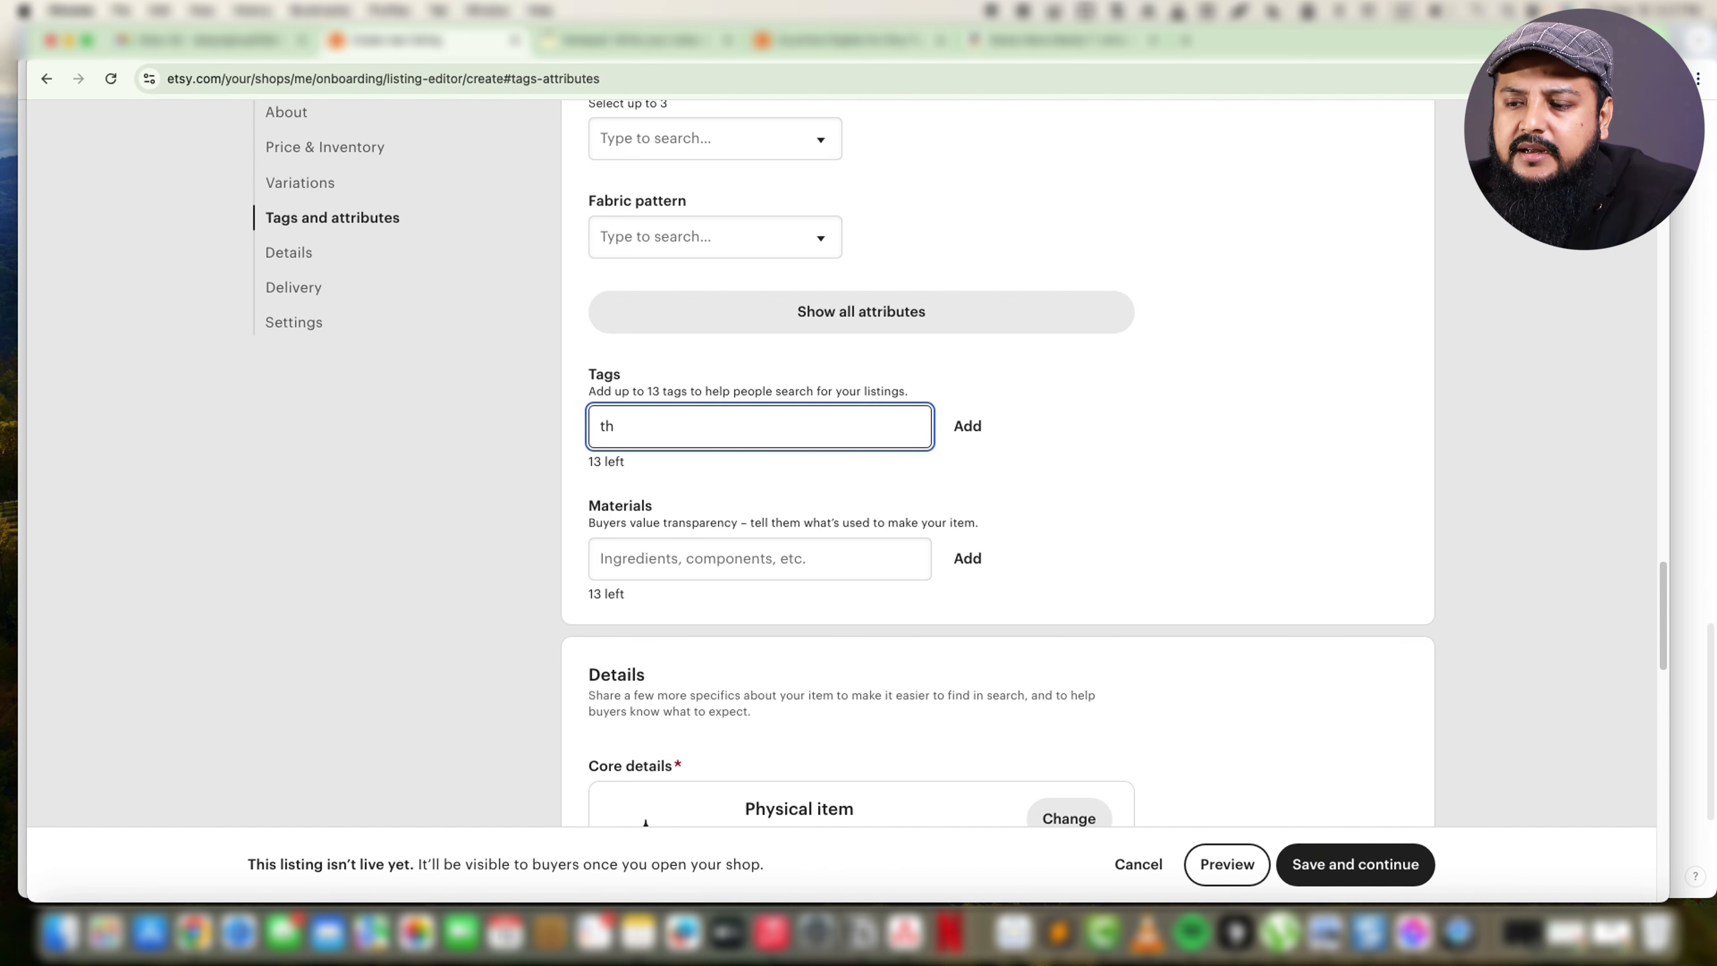
pyautogui.write('shirt, print')
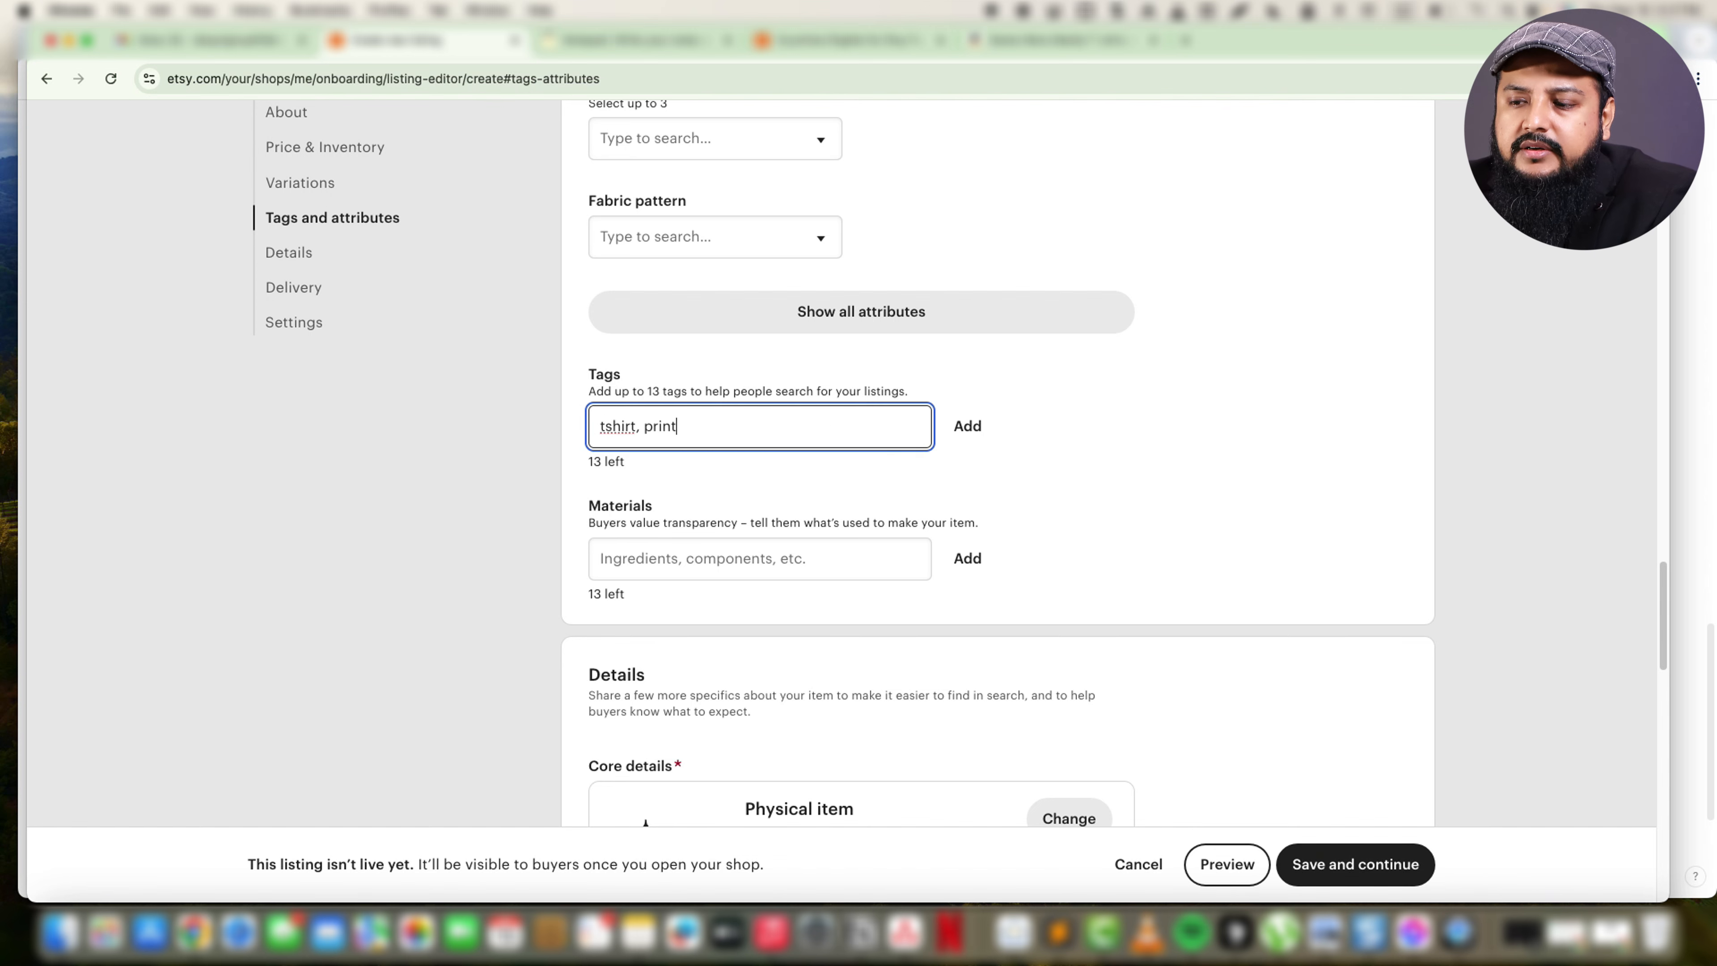
pyautogui.write(', white men')
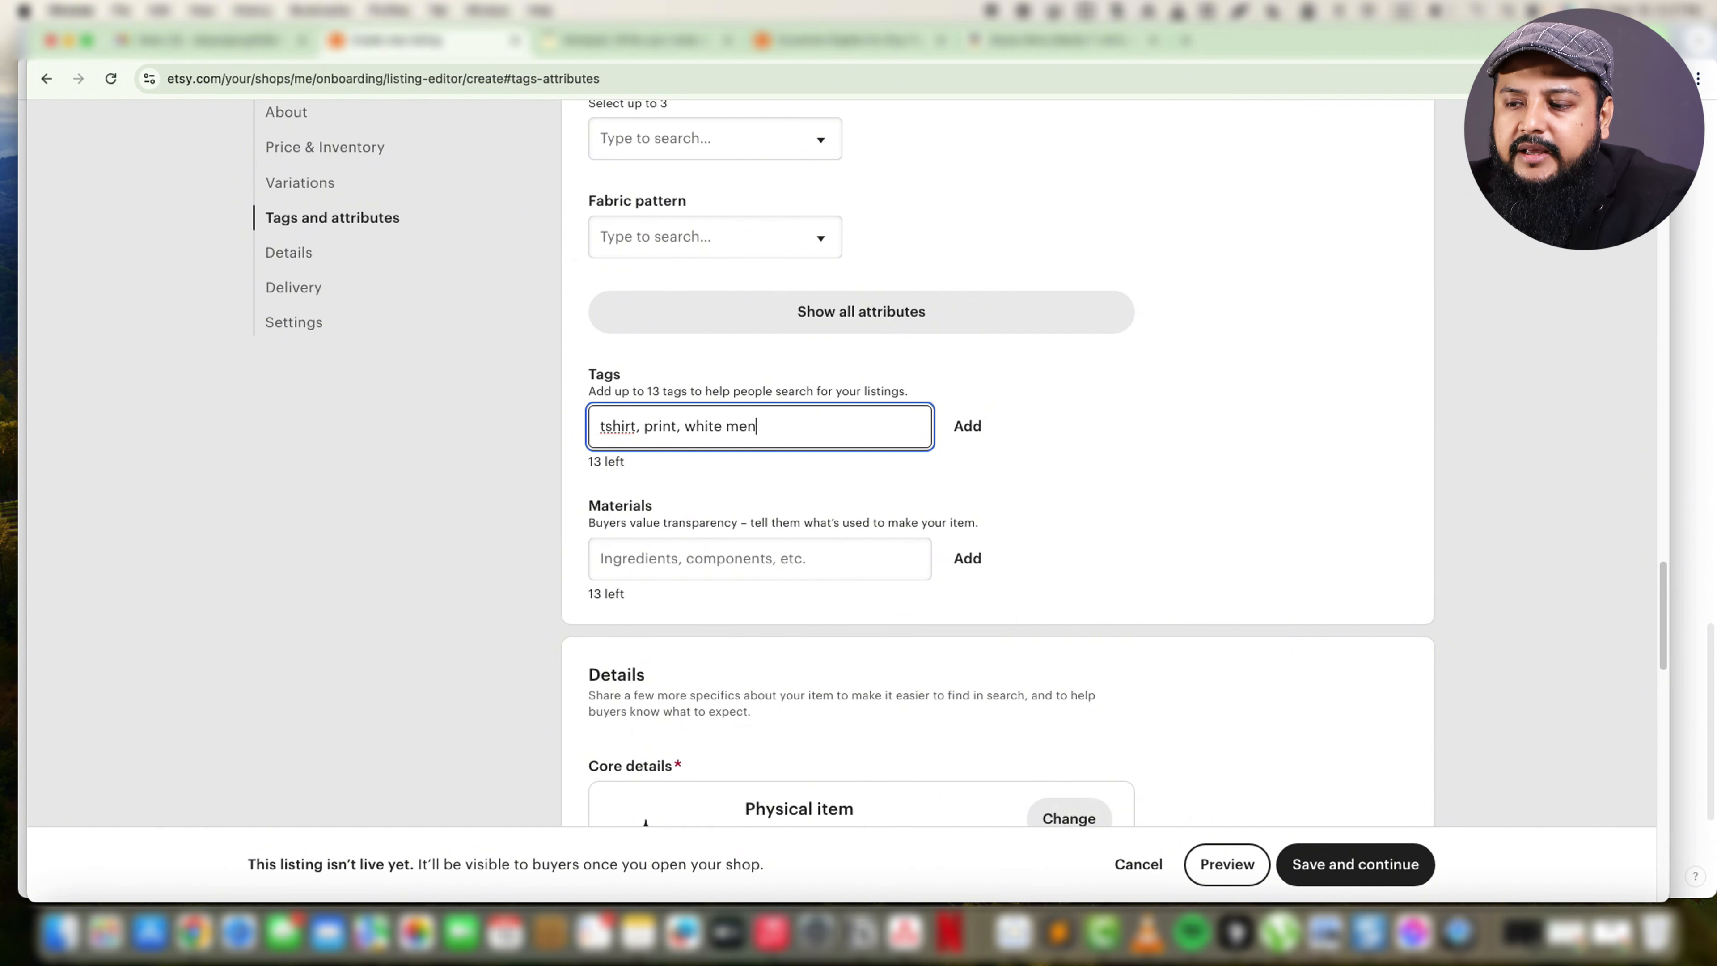
pyautogui.write(' tshirt, ')
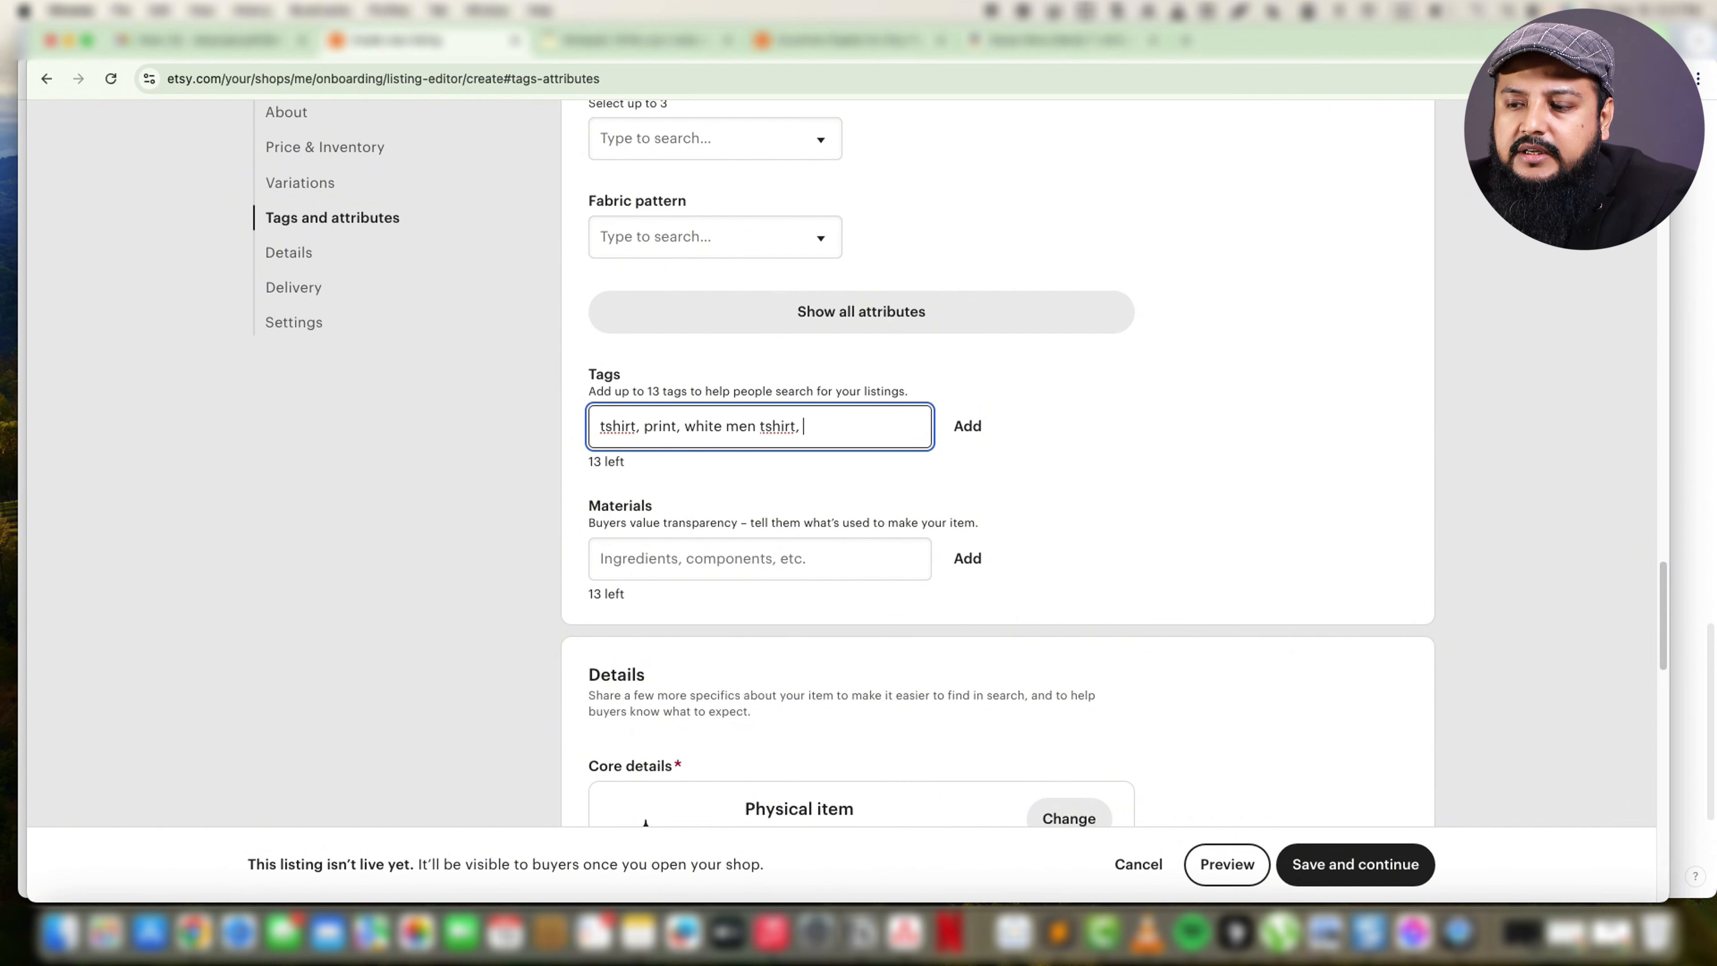
pyautogui.write('white shirt')
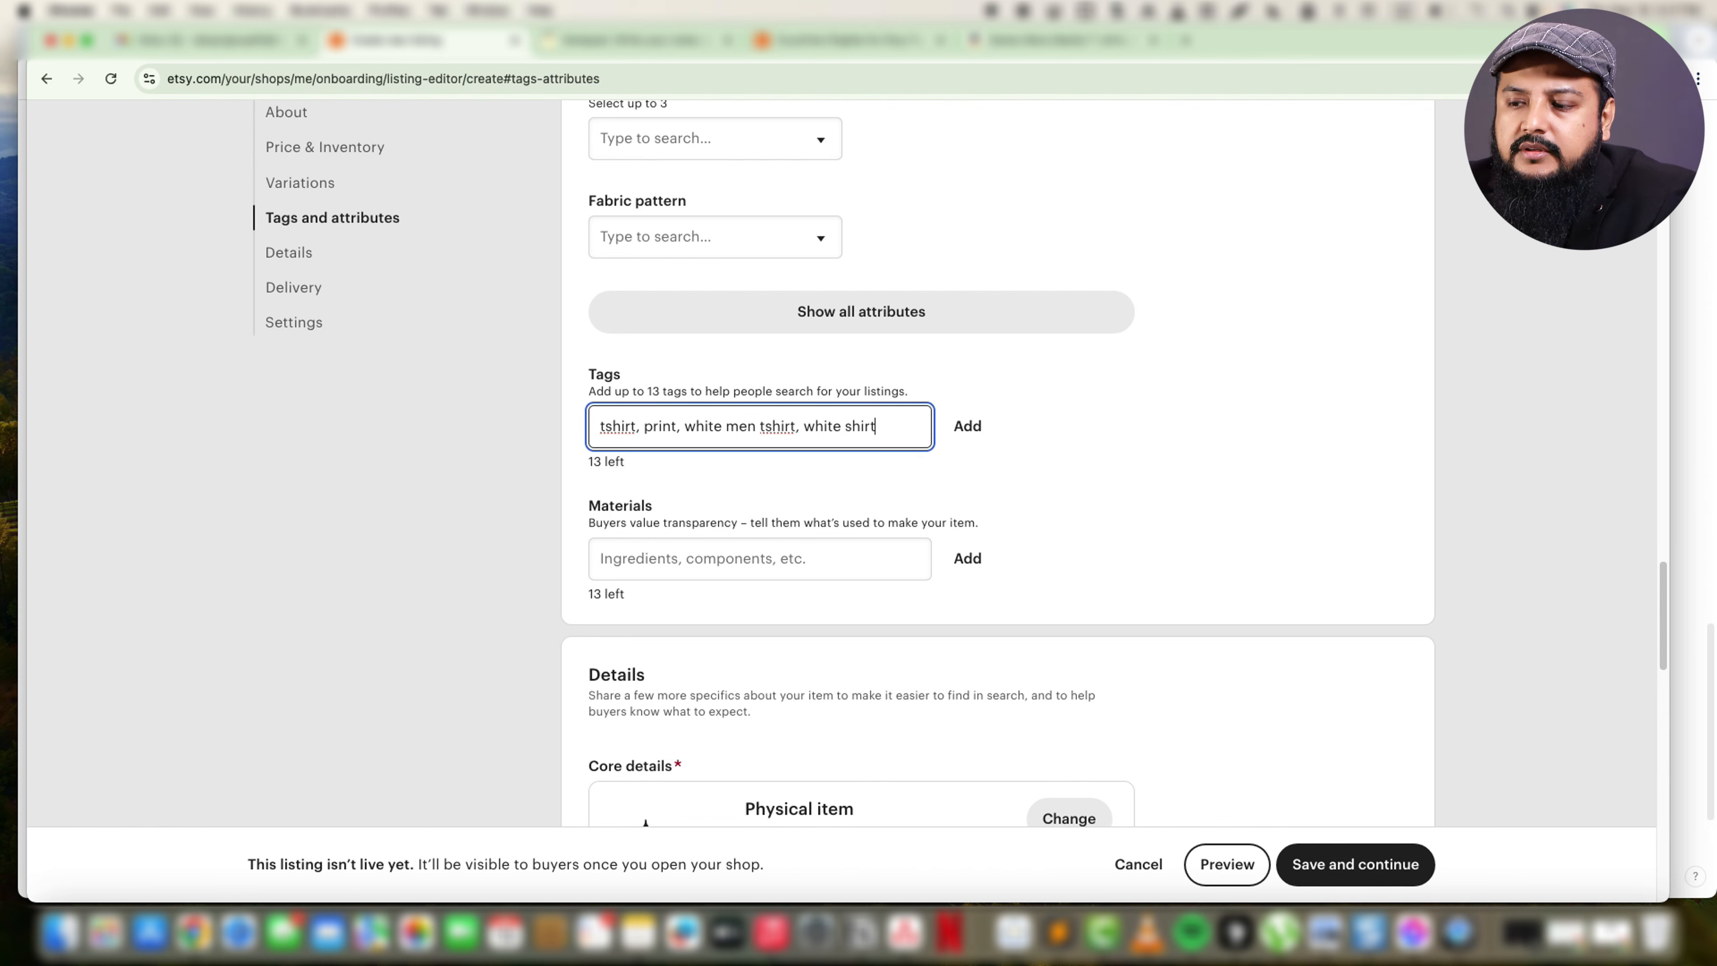
pyautogui.click(967, 425)
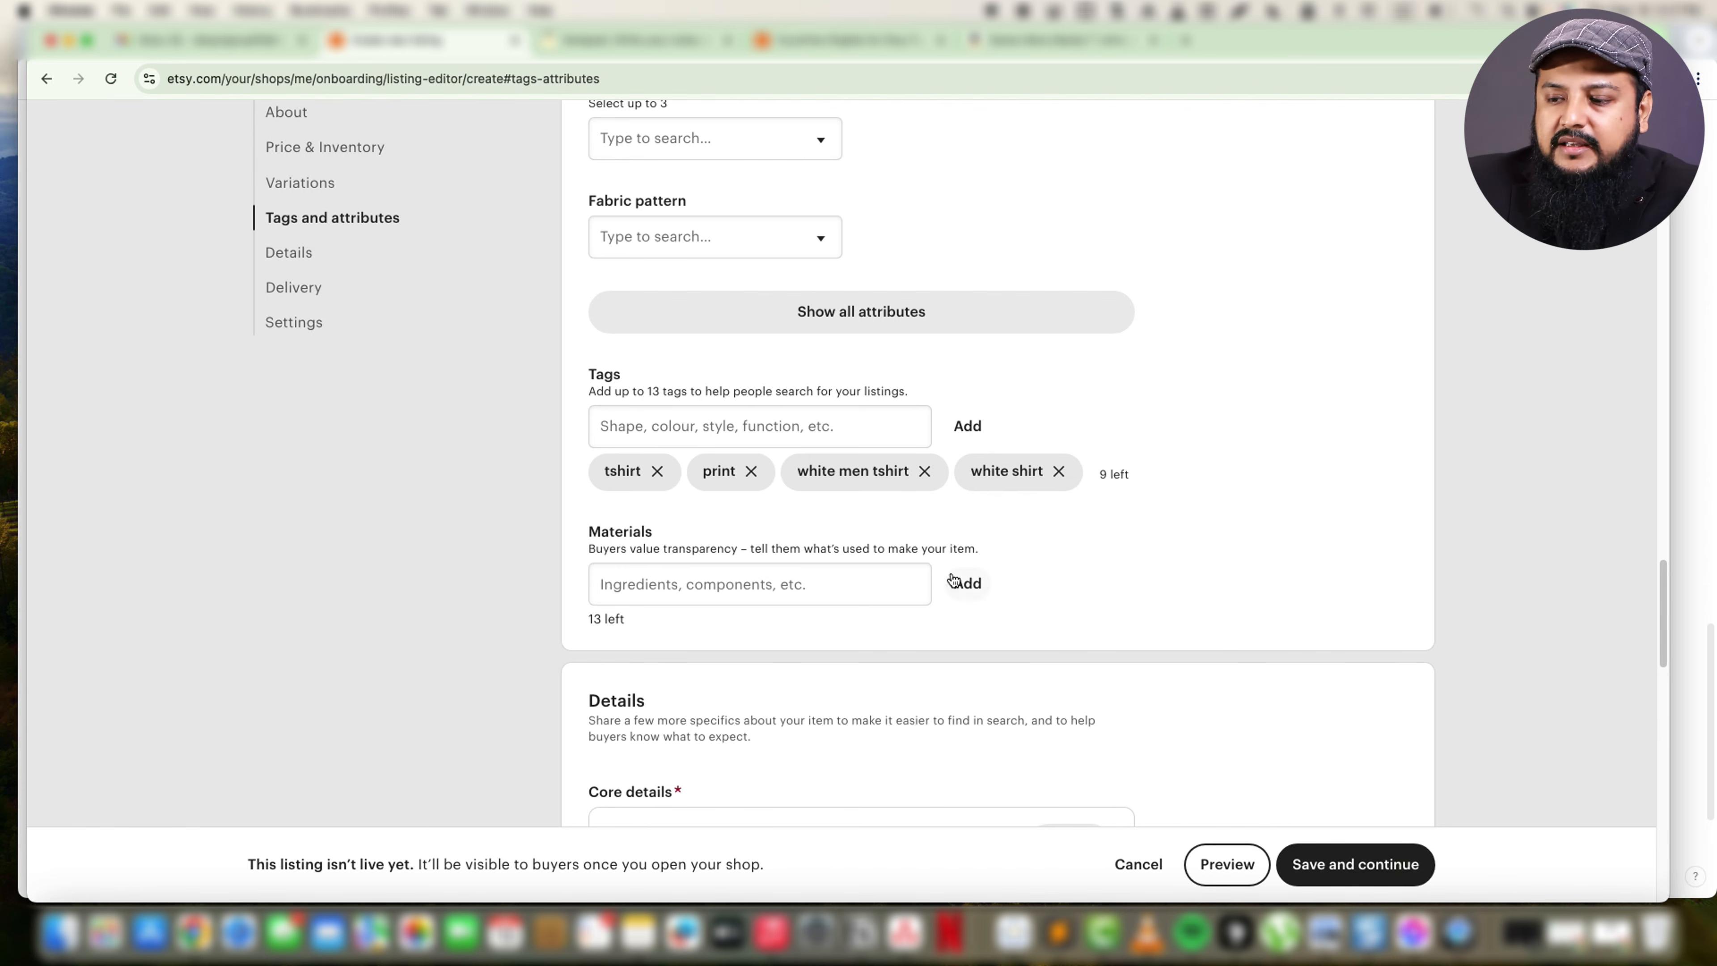
# Add cotton and linen as the listing's materials.
pyautogui.click(829, 593)
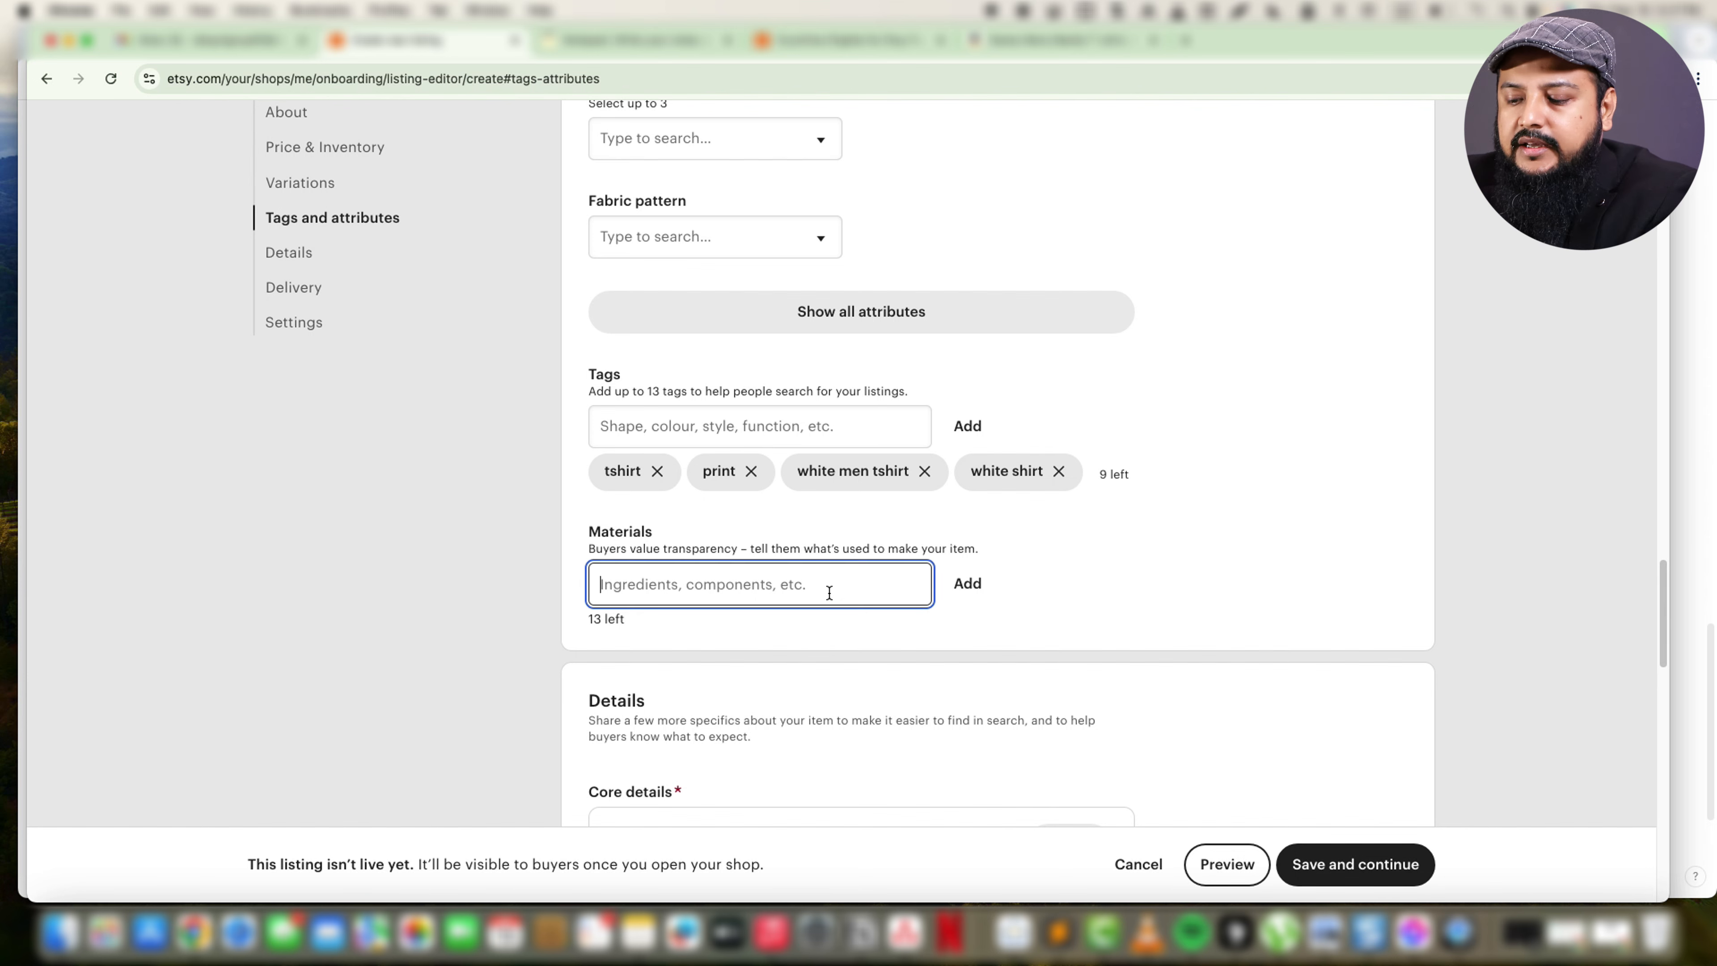
pyautogui.write('cotton, ')
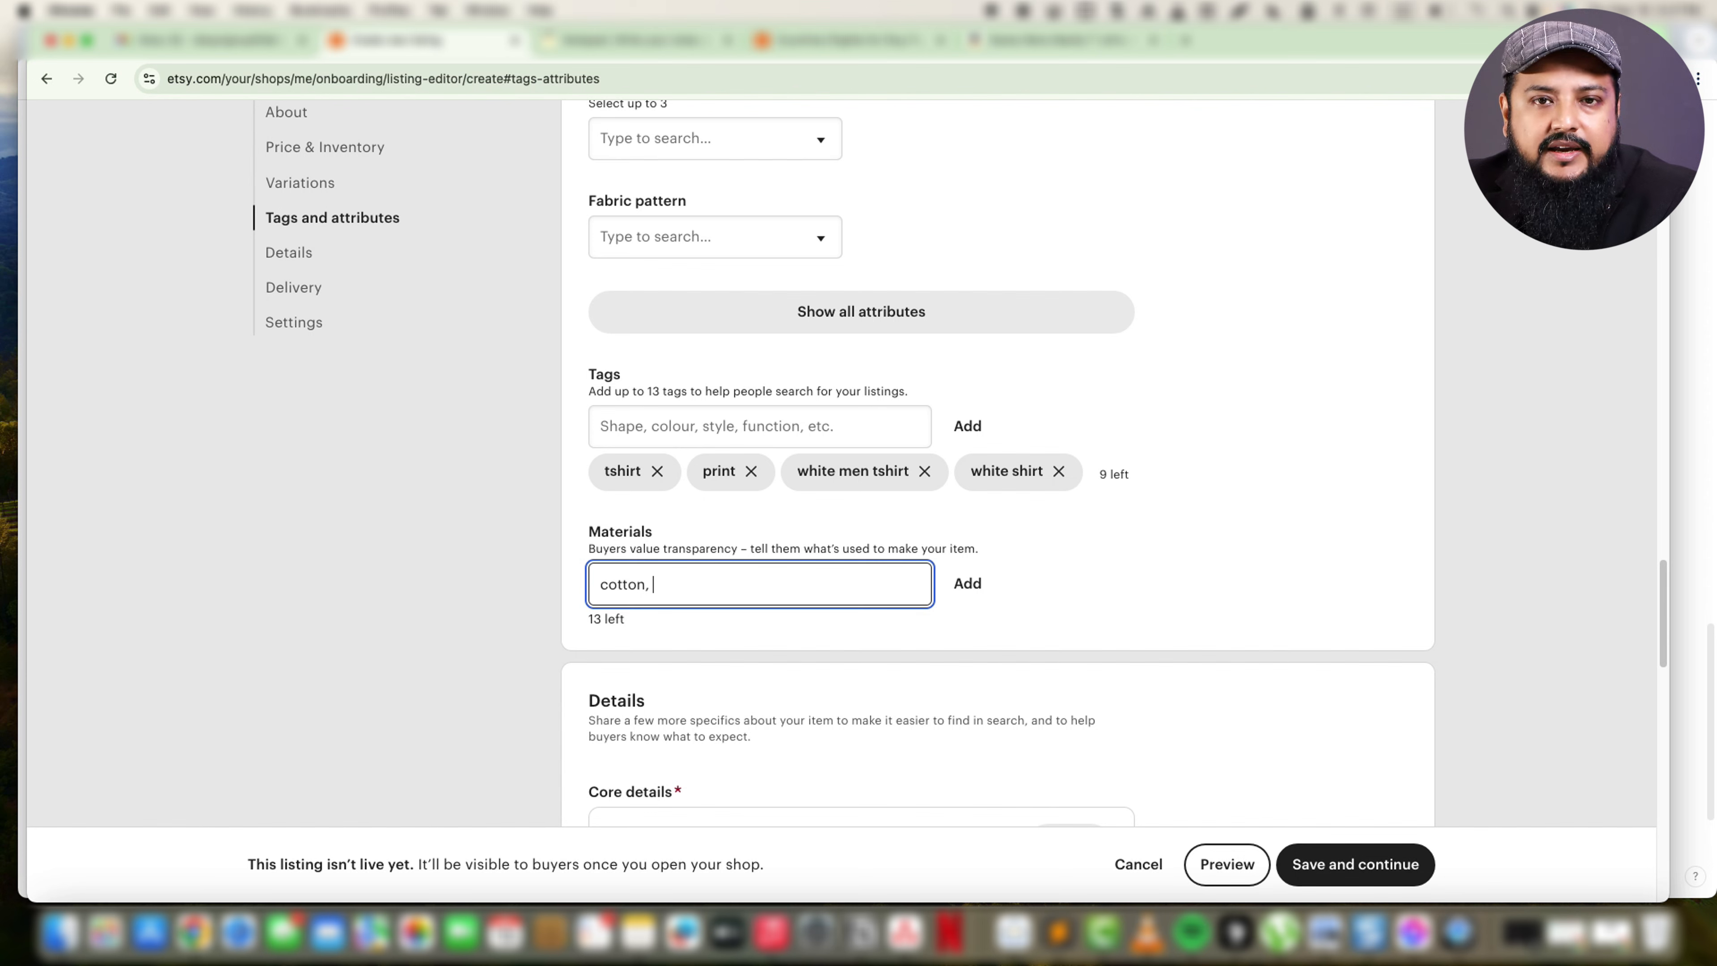
pyautogui.write('linen,')
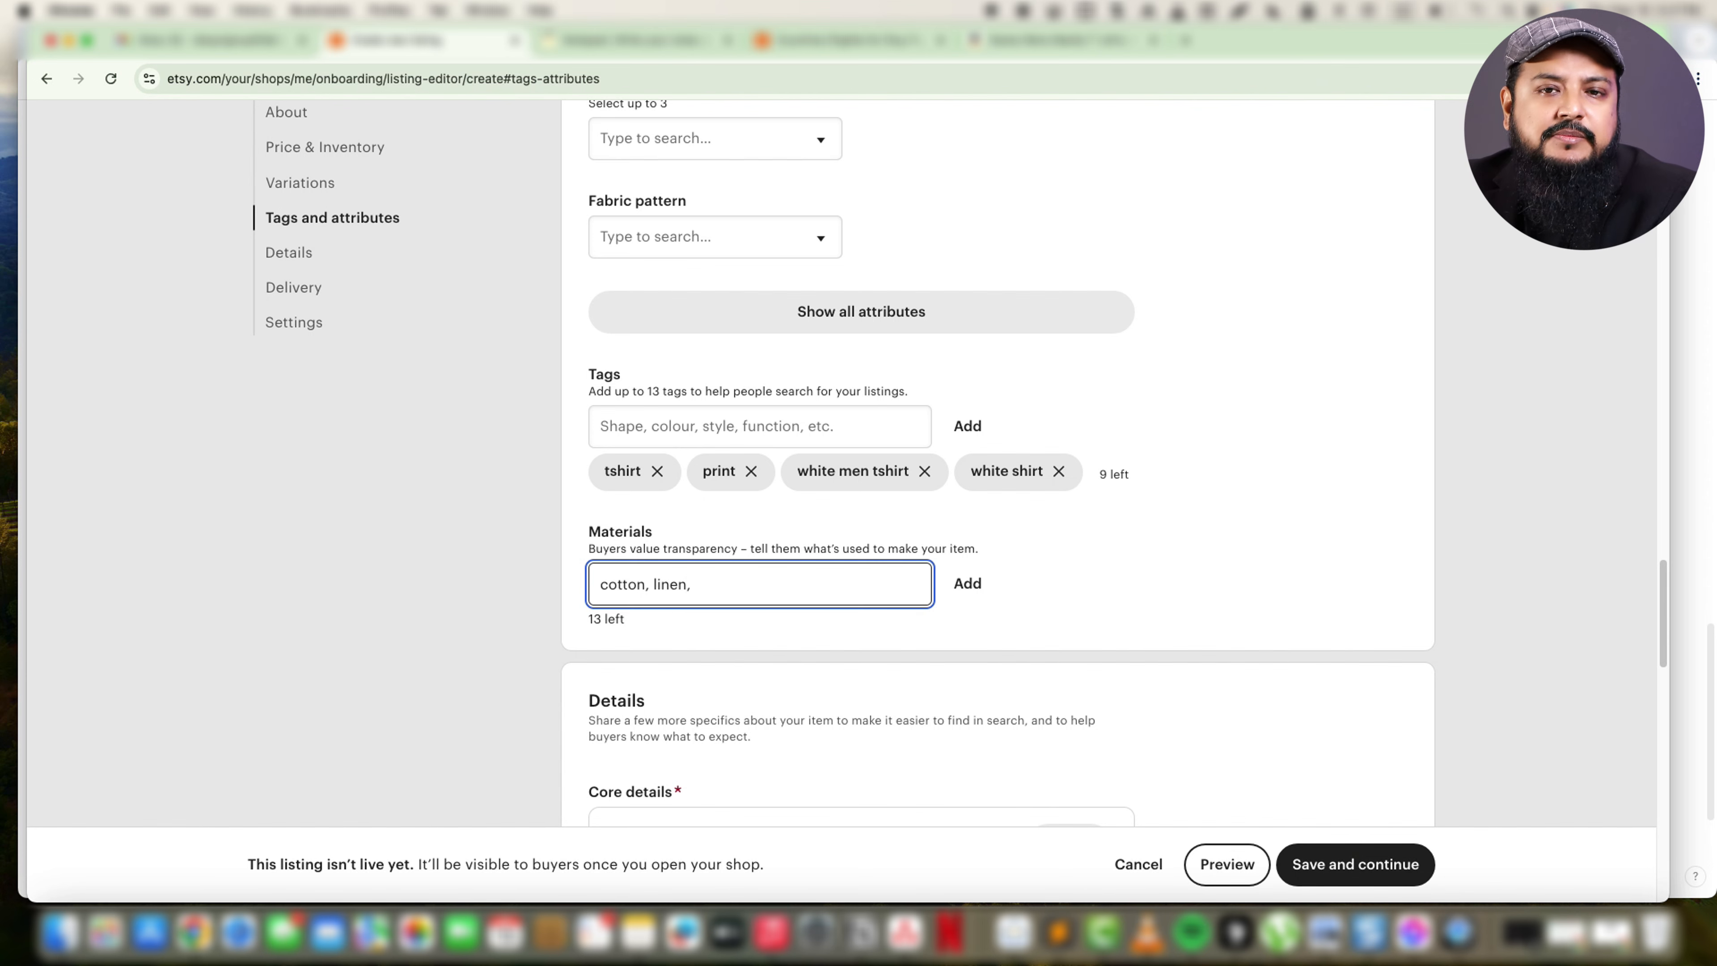
pyautogui.press('Return')
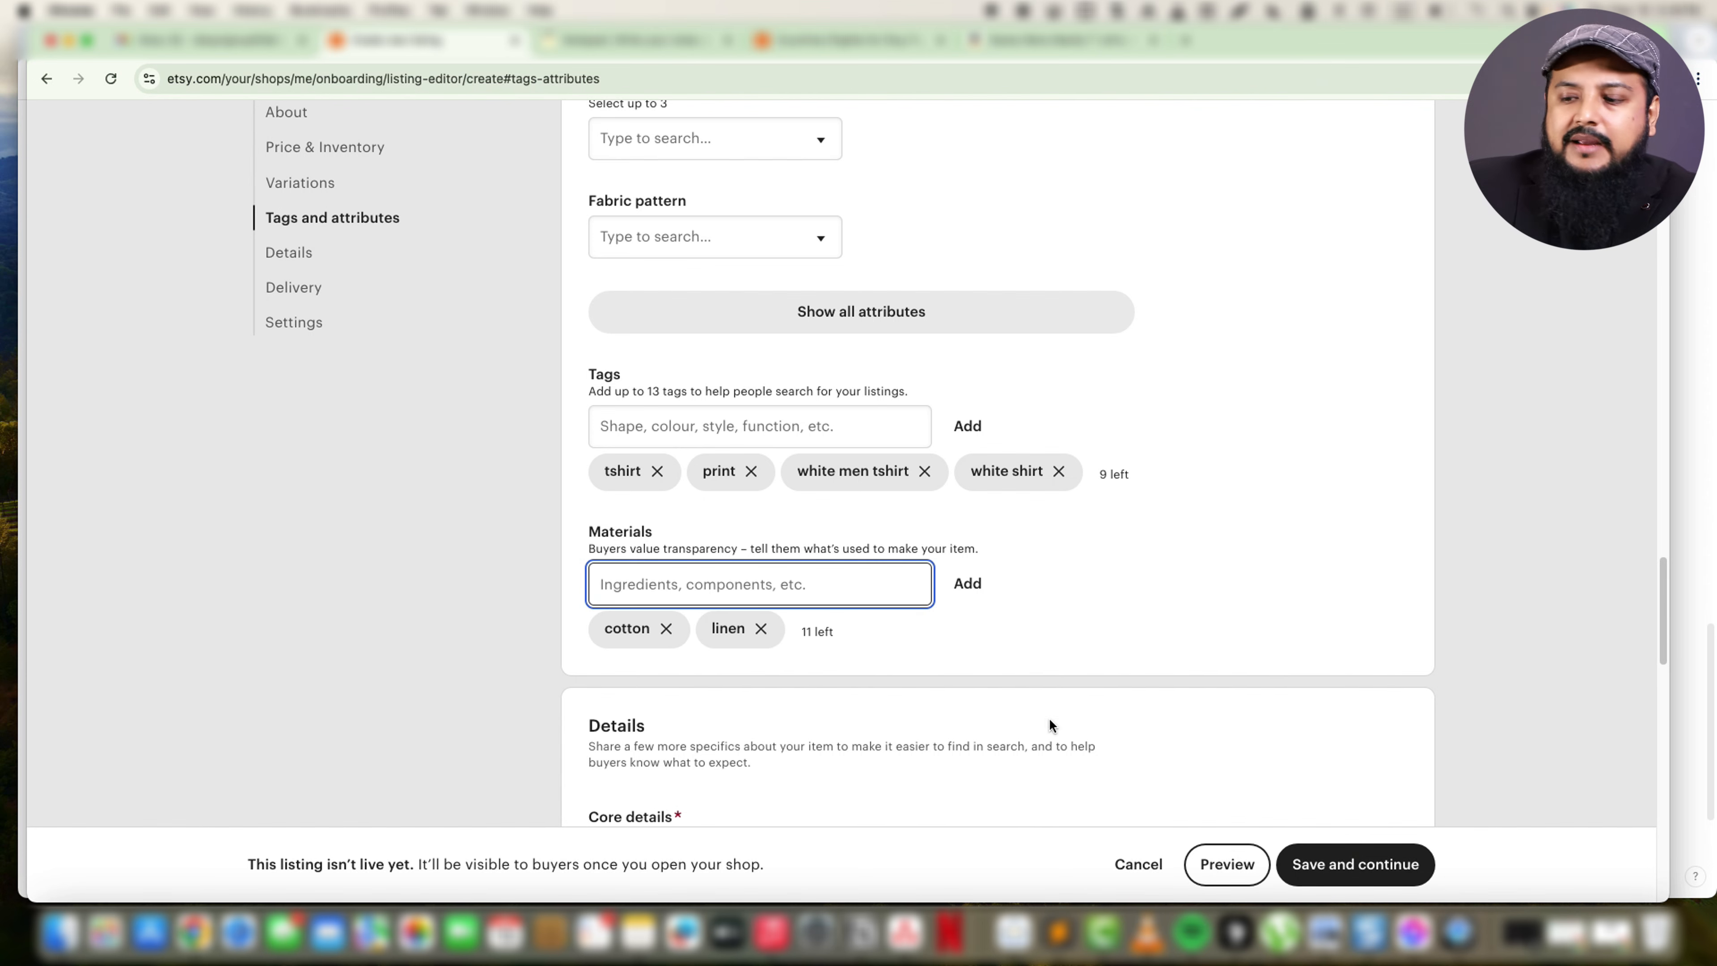
# Start creating a delivery option for the listing and set its postage prices to "I'll enter fixed prices manually".
pyautogui.scroll(-5, 1050, 718)
pyautogui.scroll(-2, 1292, 448)
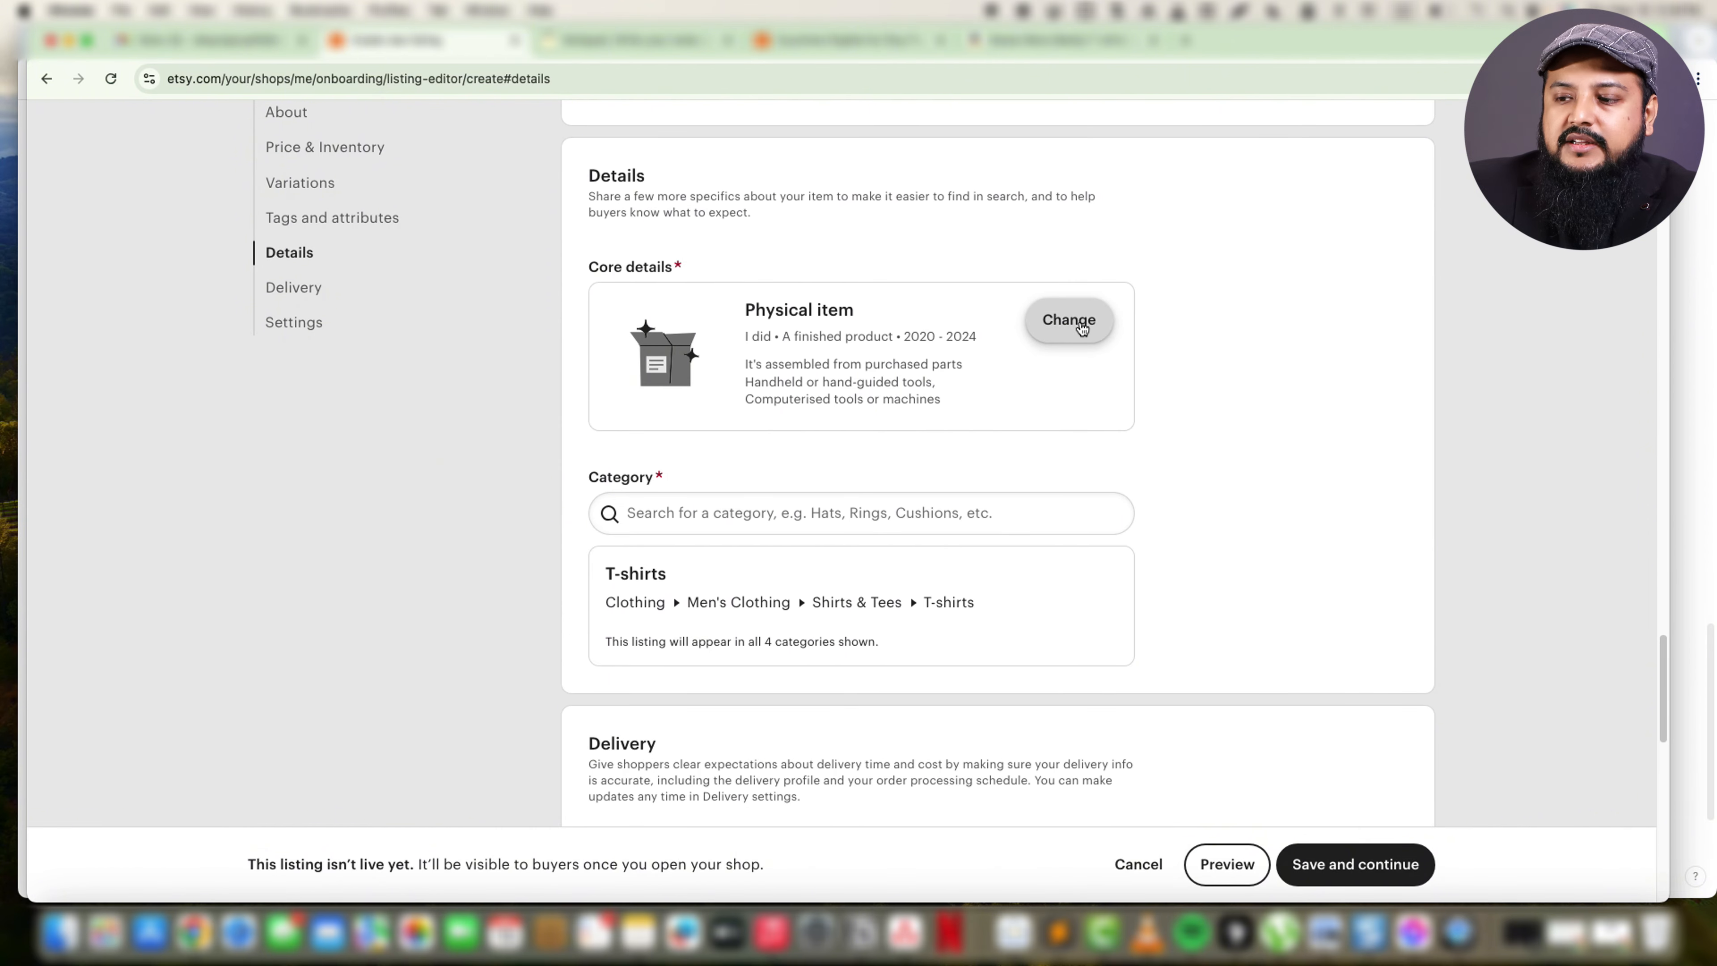
pyautogui.scroll(-2, 1197, 493)
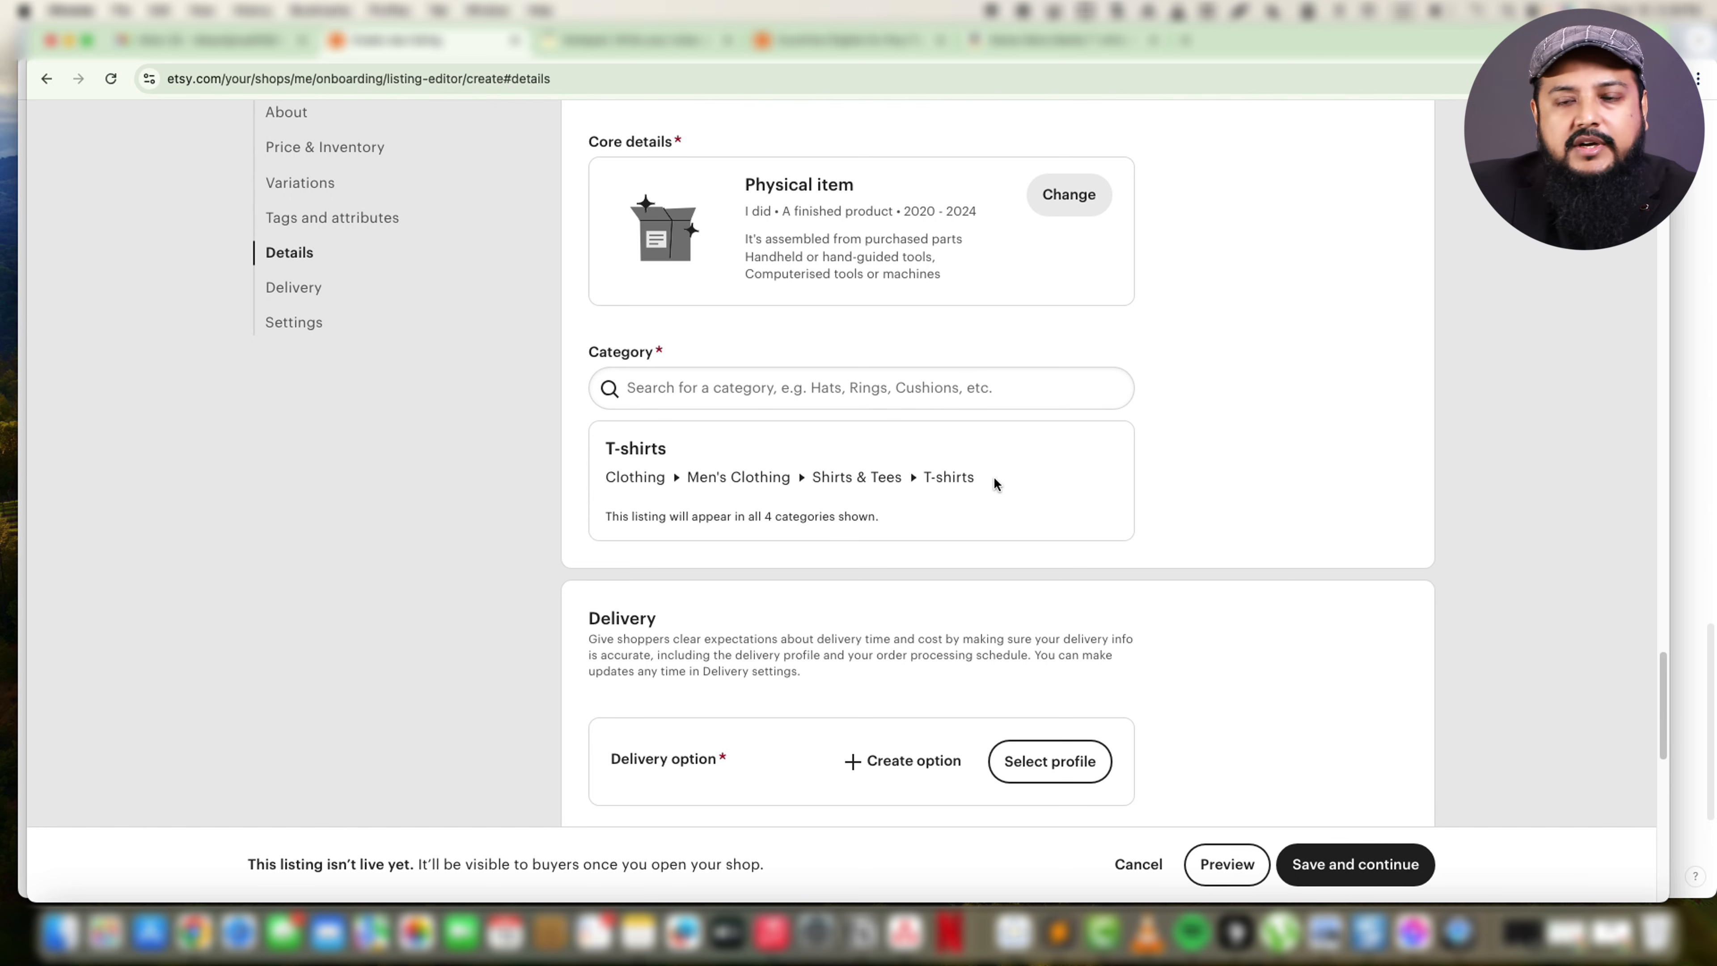
pyautogui.scroll(-5, 892, 485)
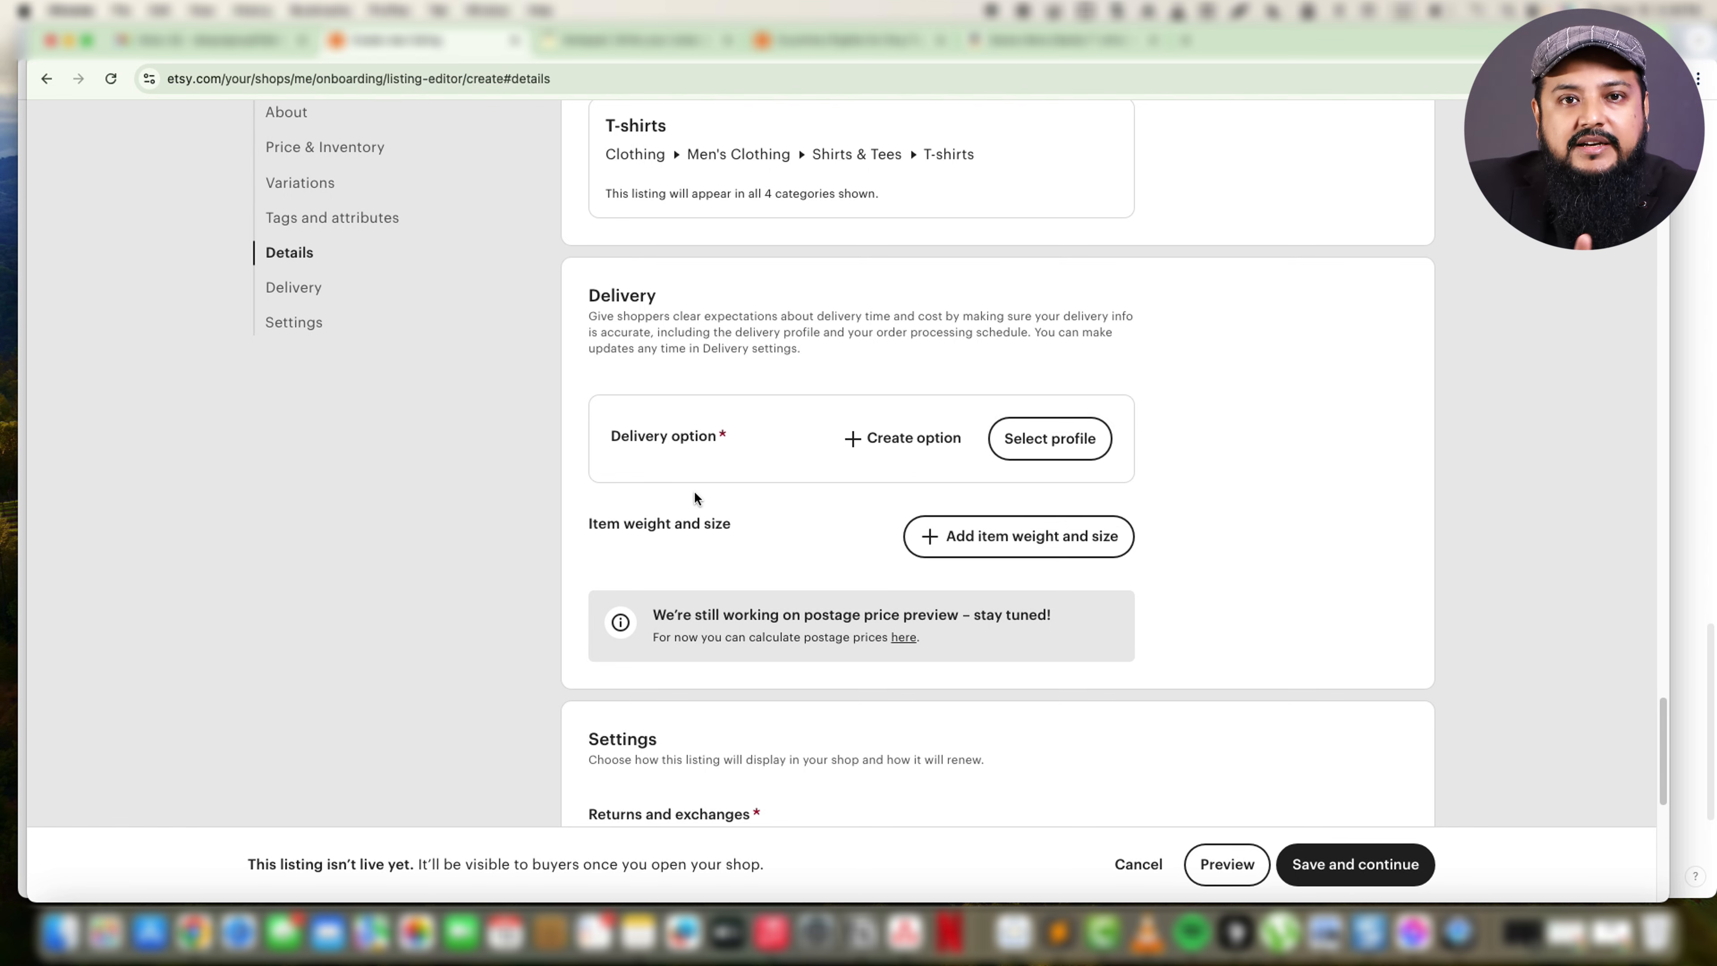
pyautogui.click(879, 436)
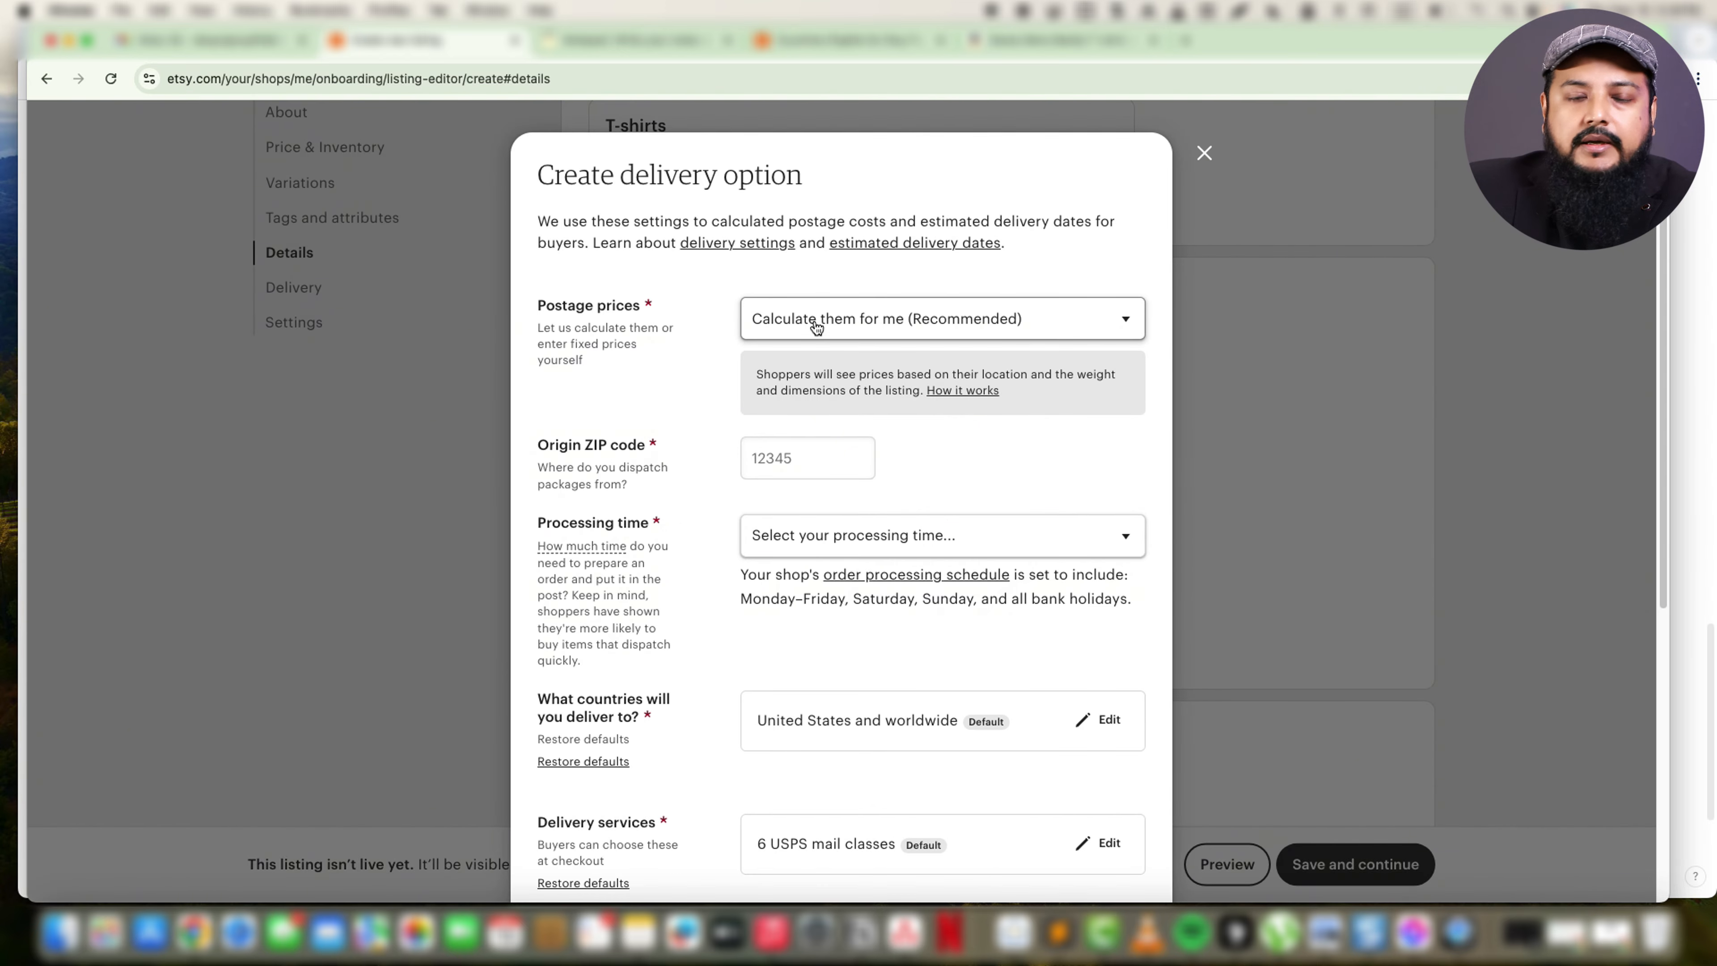
pyautogui.click(1032, 333)
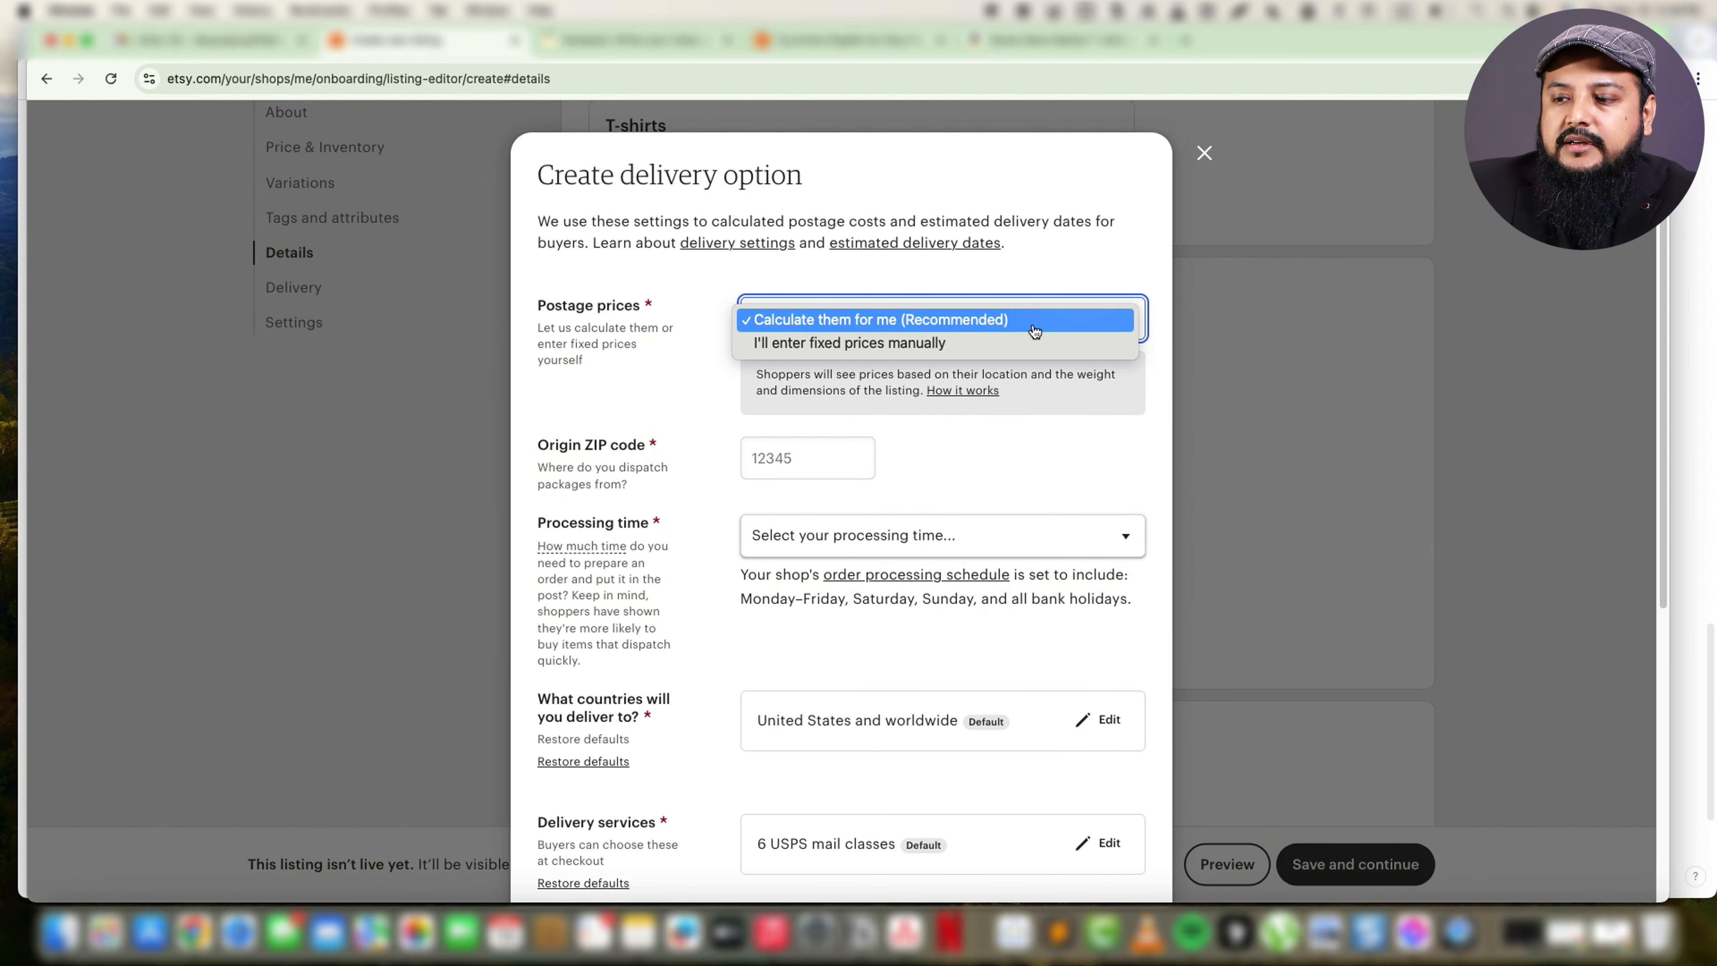
pyautogui.click(885, 344)
pyautogui.click(787, 324)
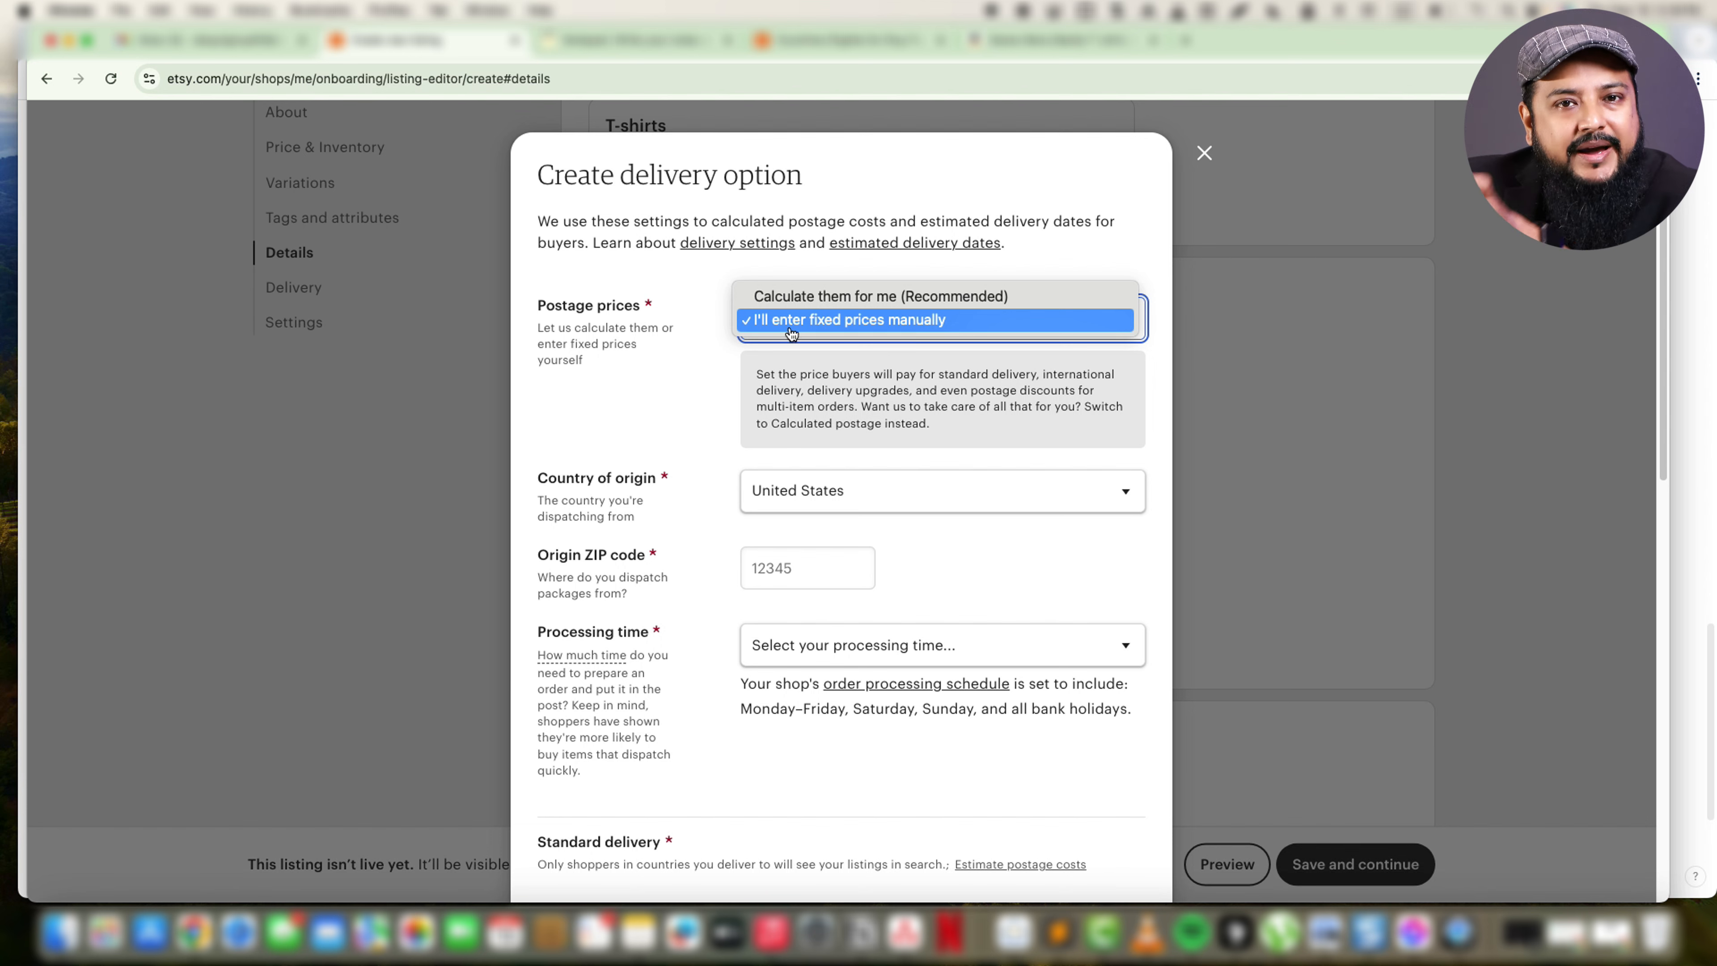
pyautogui.click(791, 321)
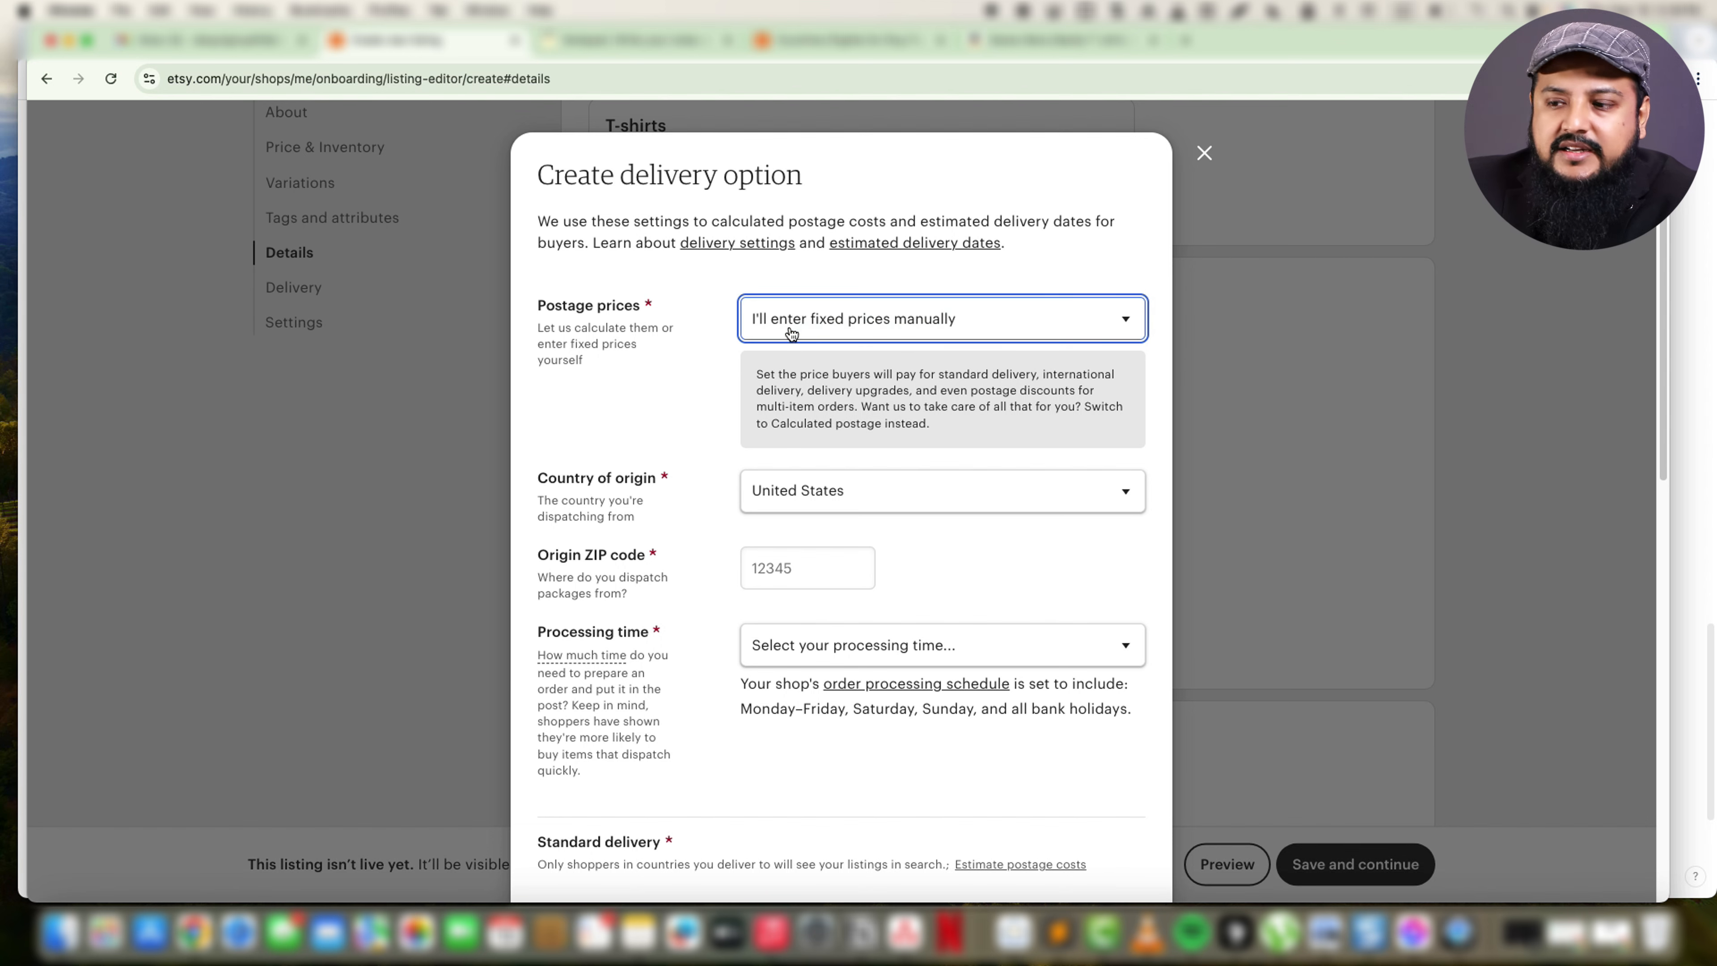
# Enter the origin ZIP code that packages are dispatched from in the delivery option.
pyautogui.scroll(-4, 847, 613)
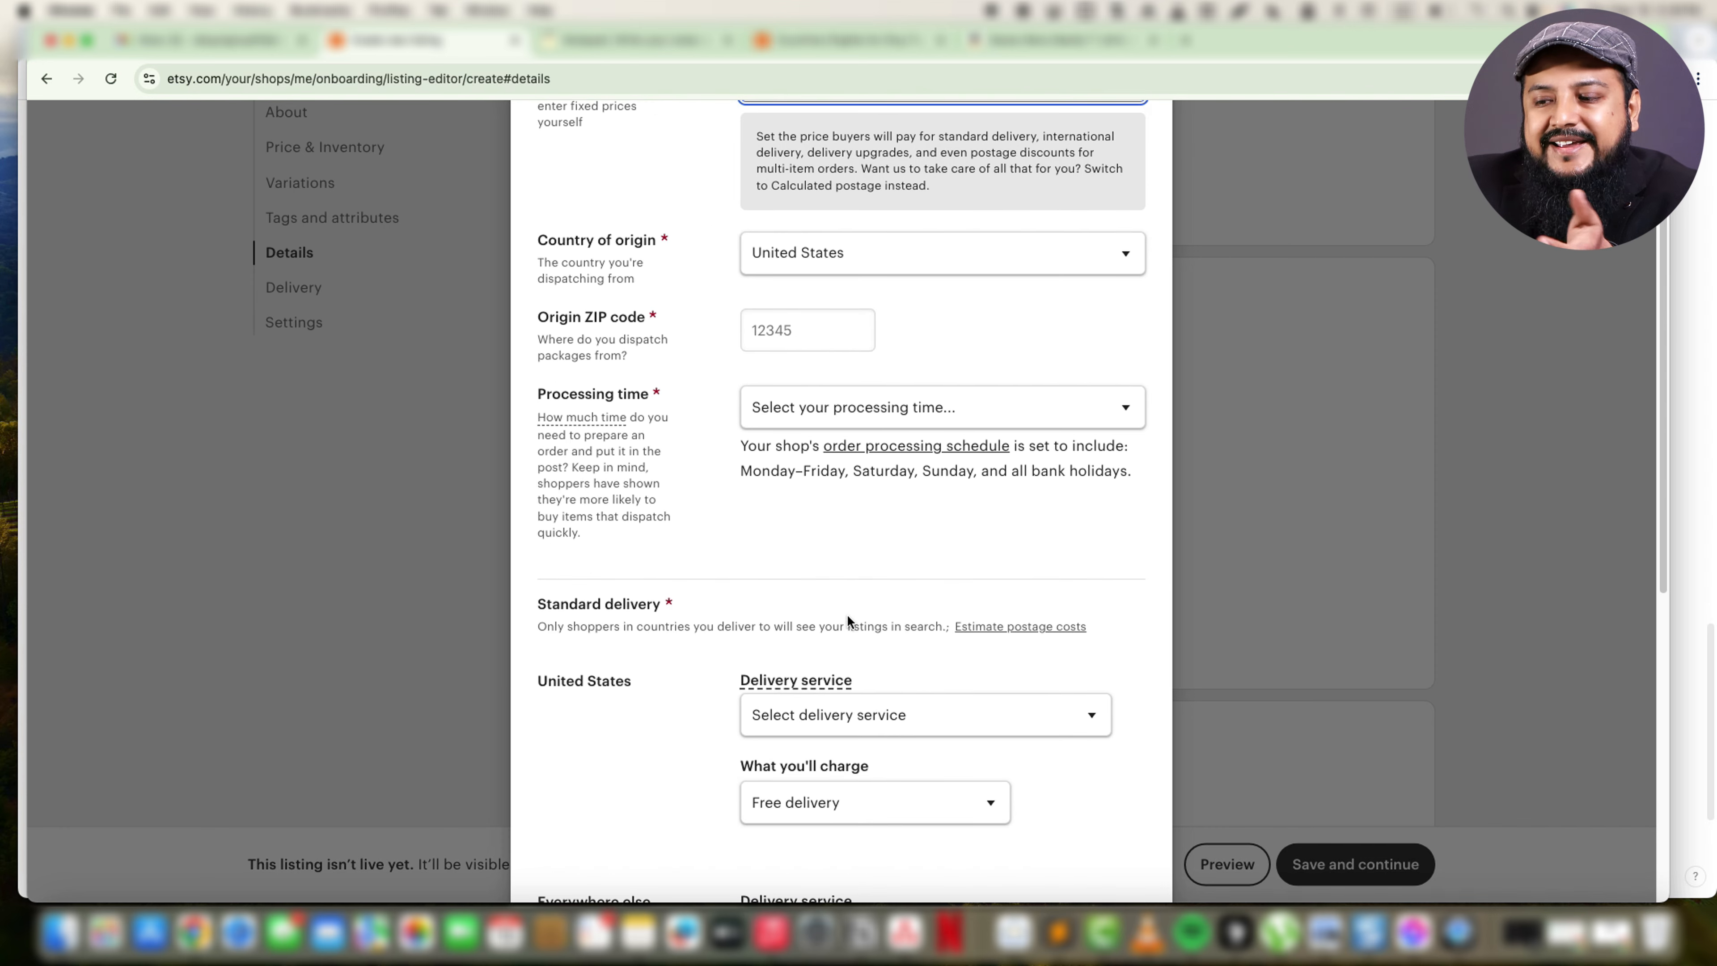
pyautogui.click(787, 317)
pyautogui.write('9')
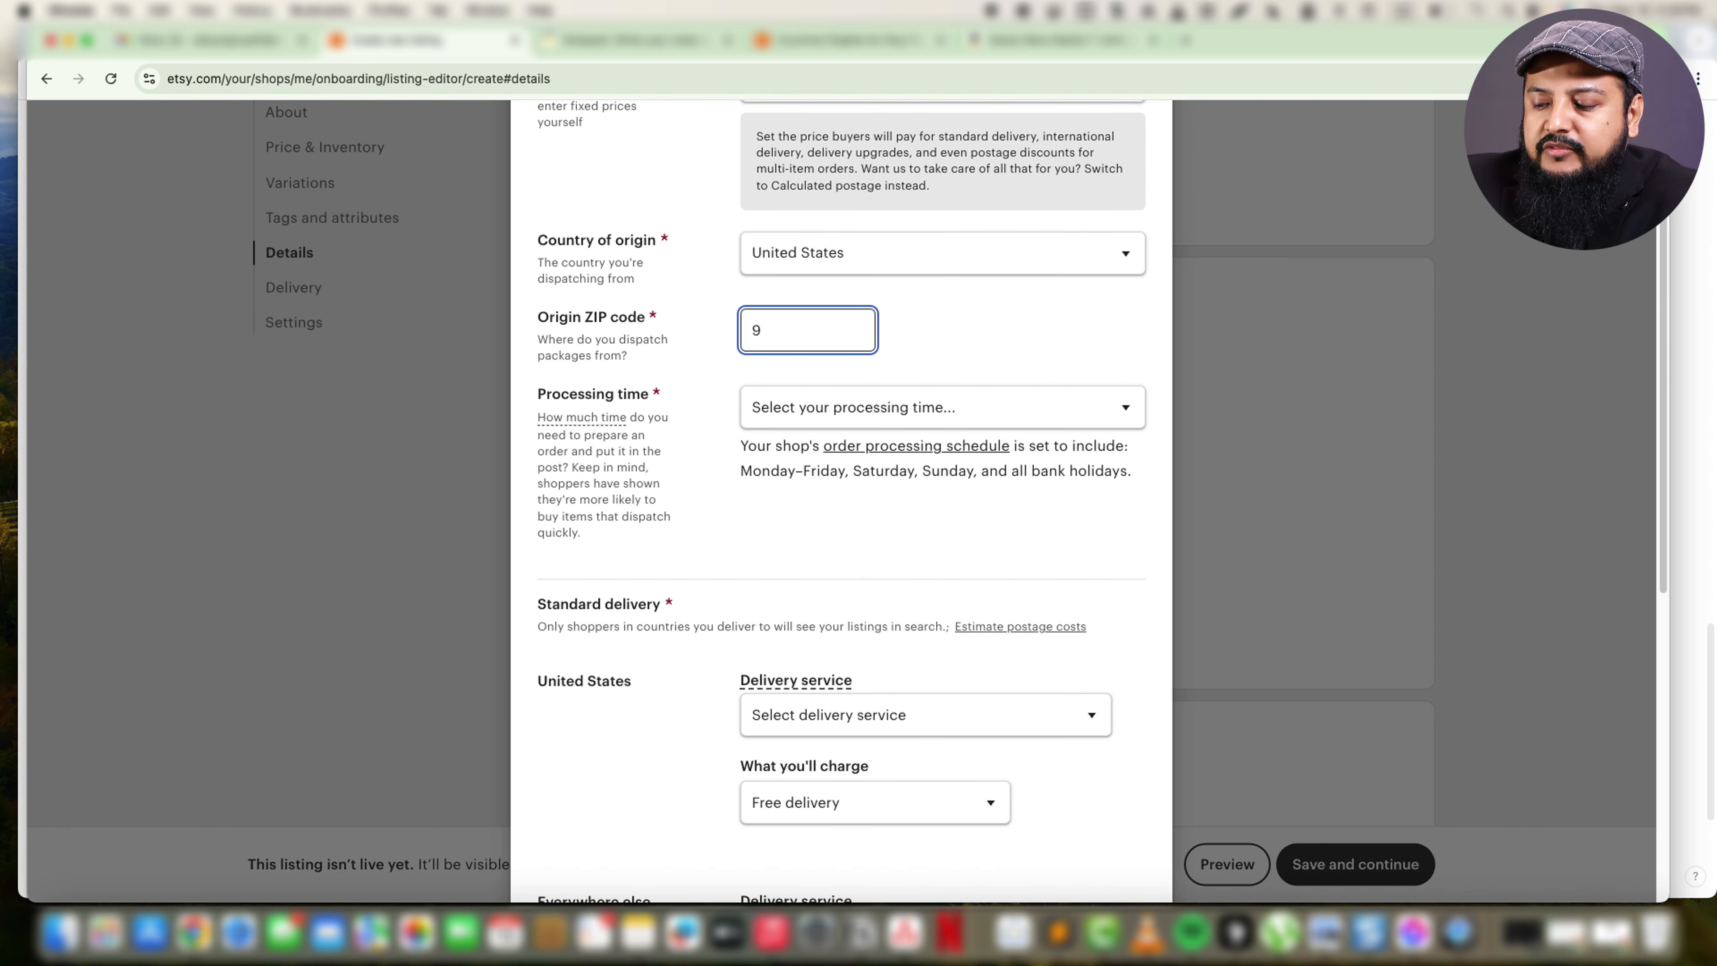
pyautogui.write('0035')
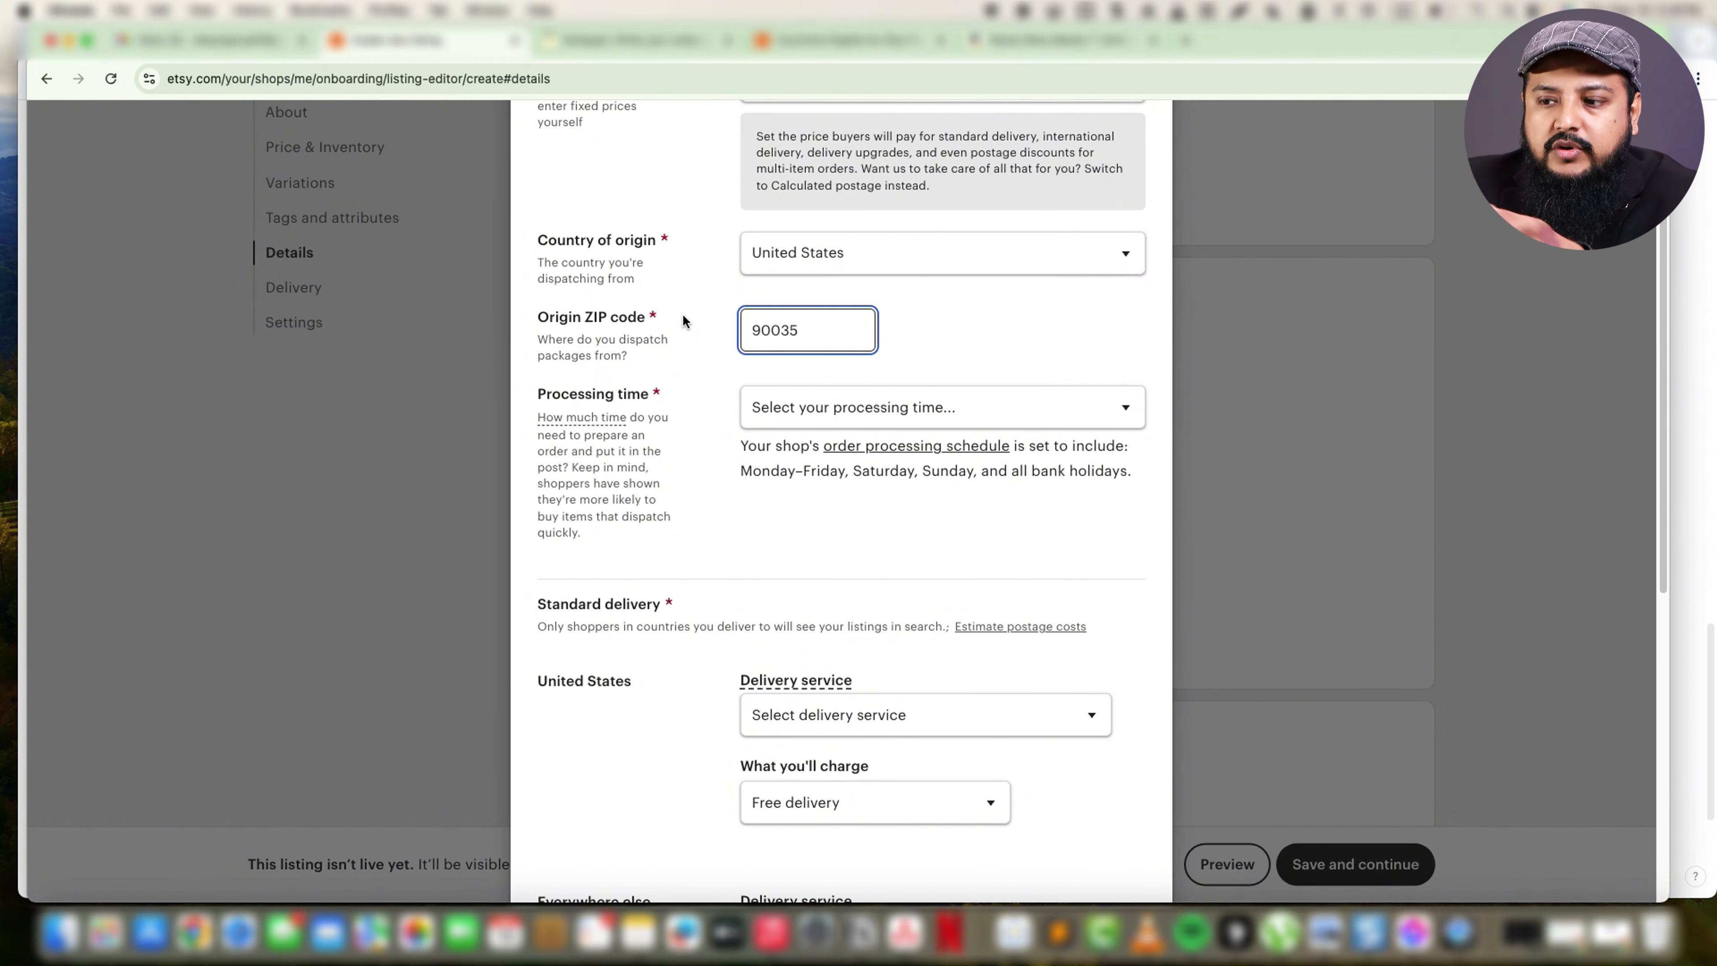
# Set the delivery option's processing time to 3-5 days.
pyautogui.click(780, 412)
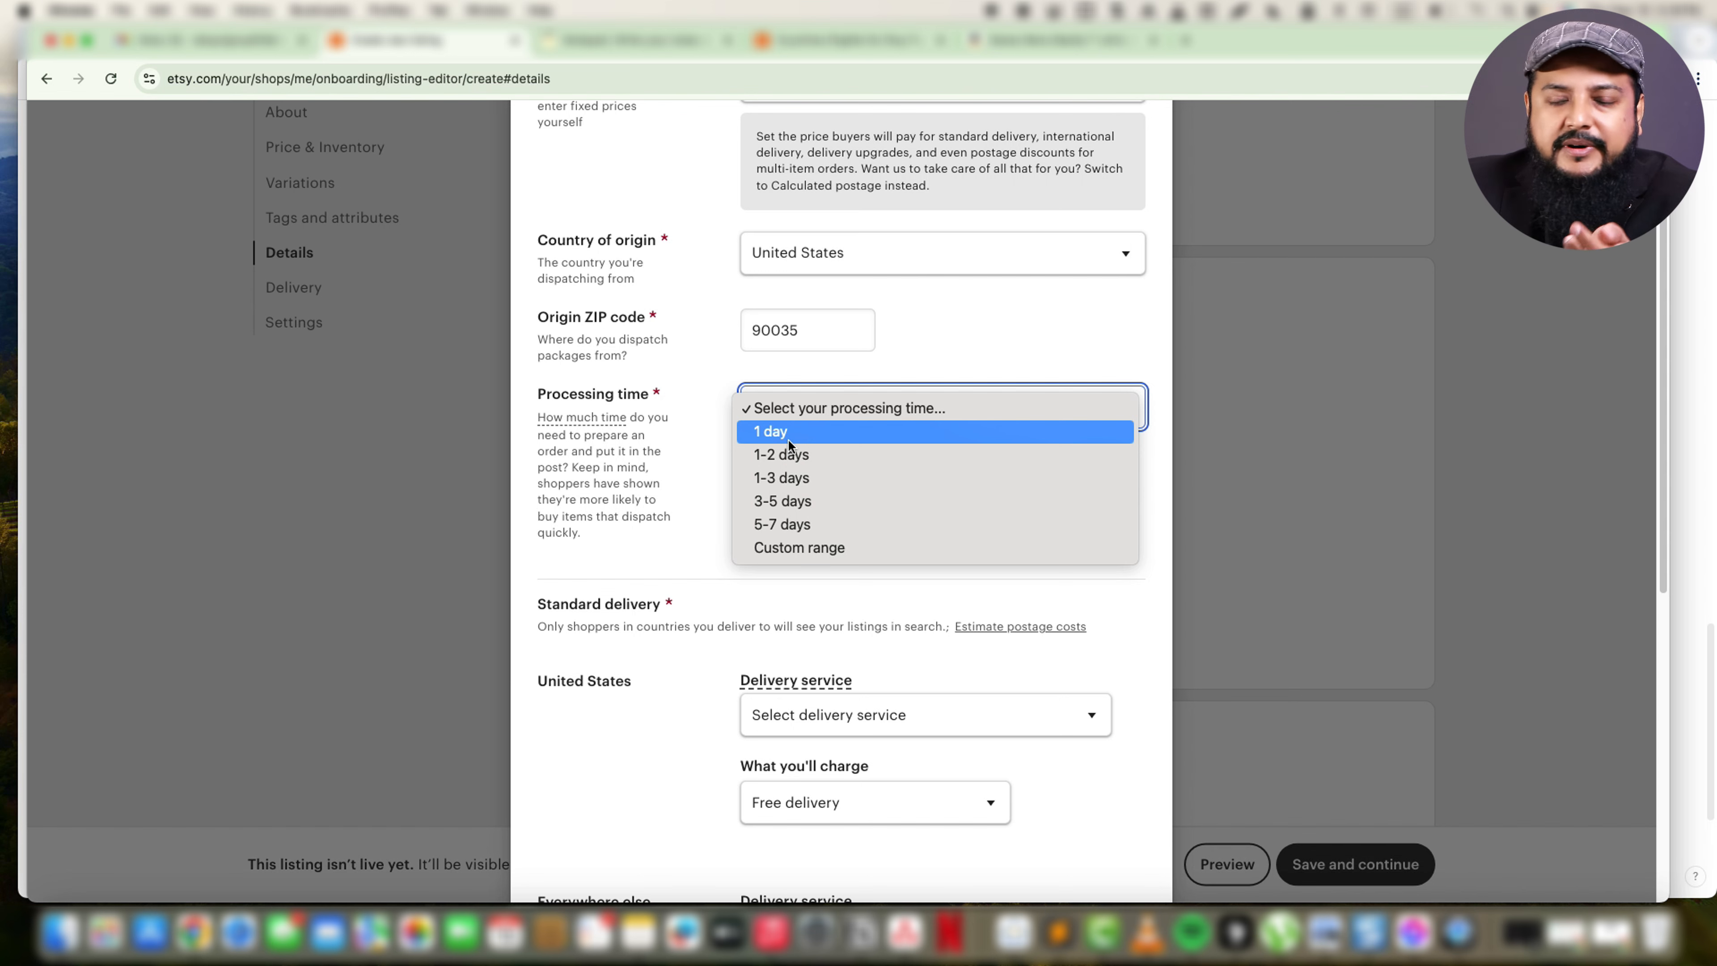
pyautogui.click(803, 482)
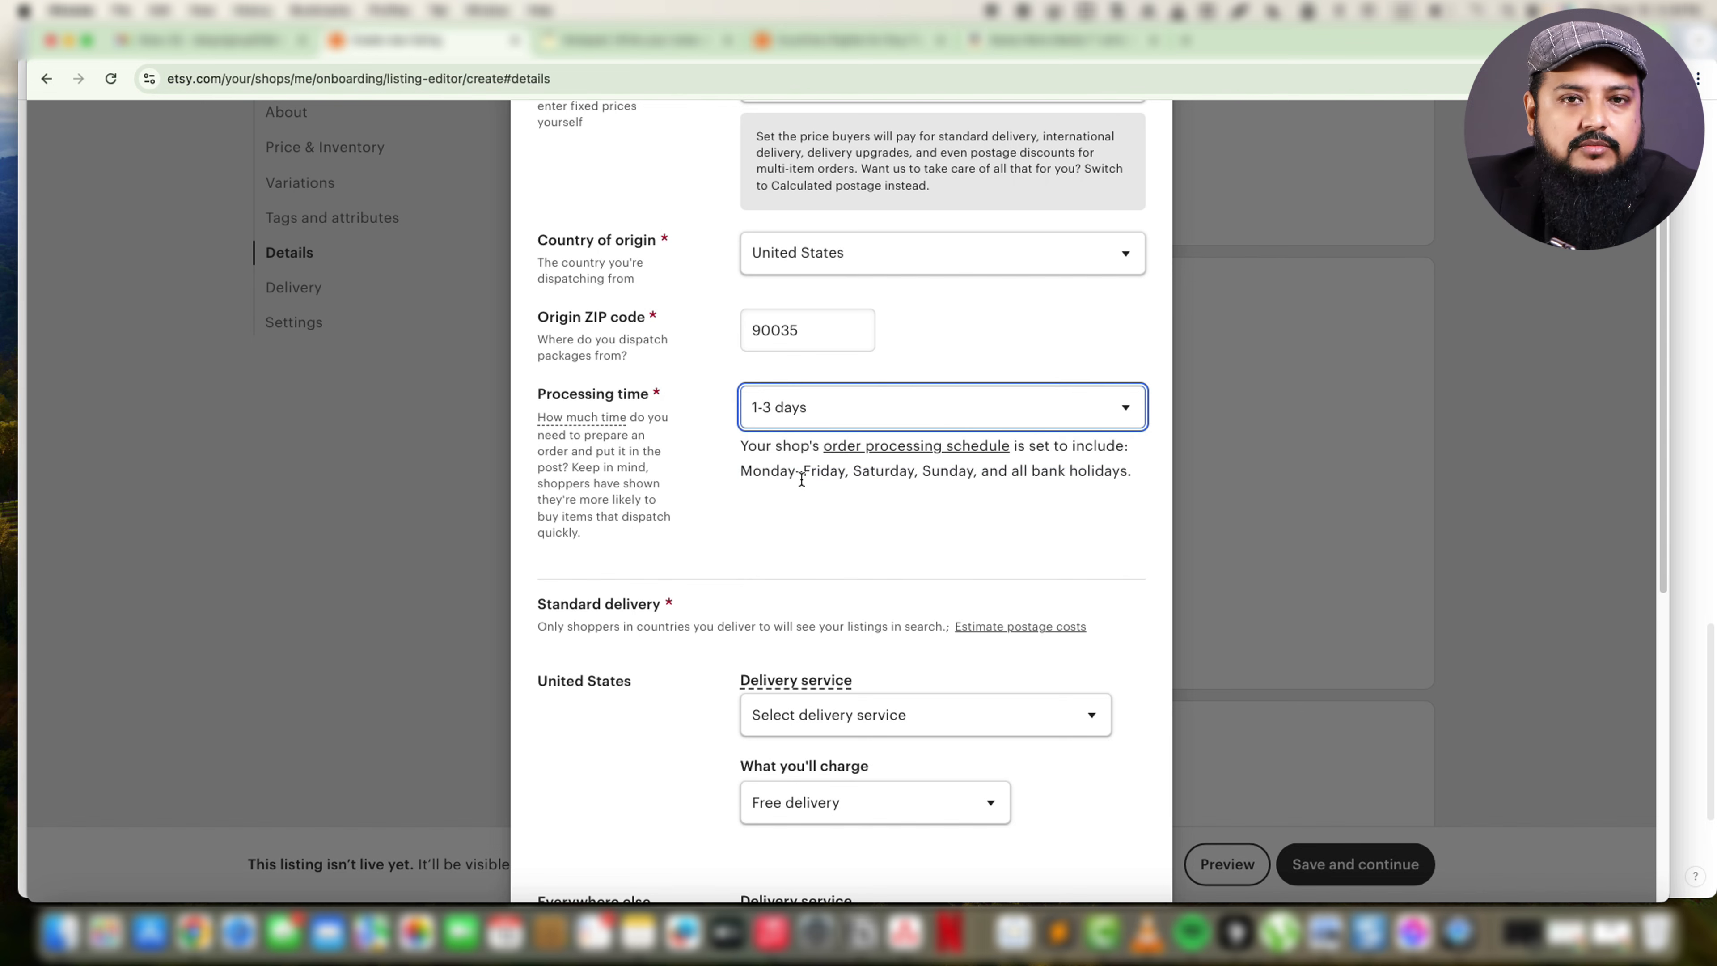
pyautogui.click(808, 410)
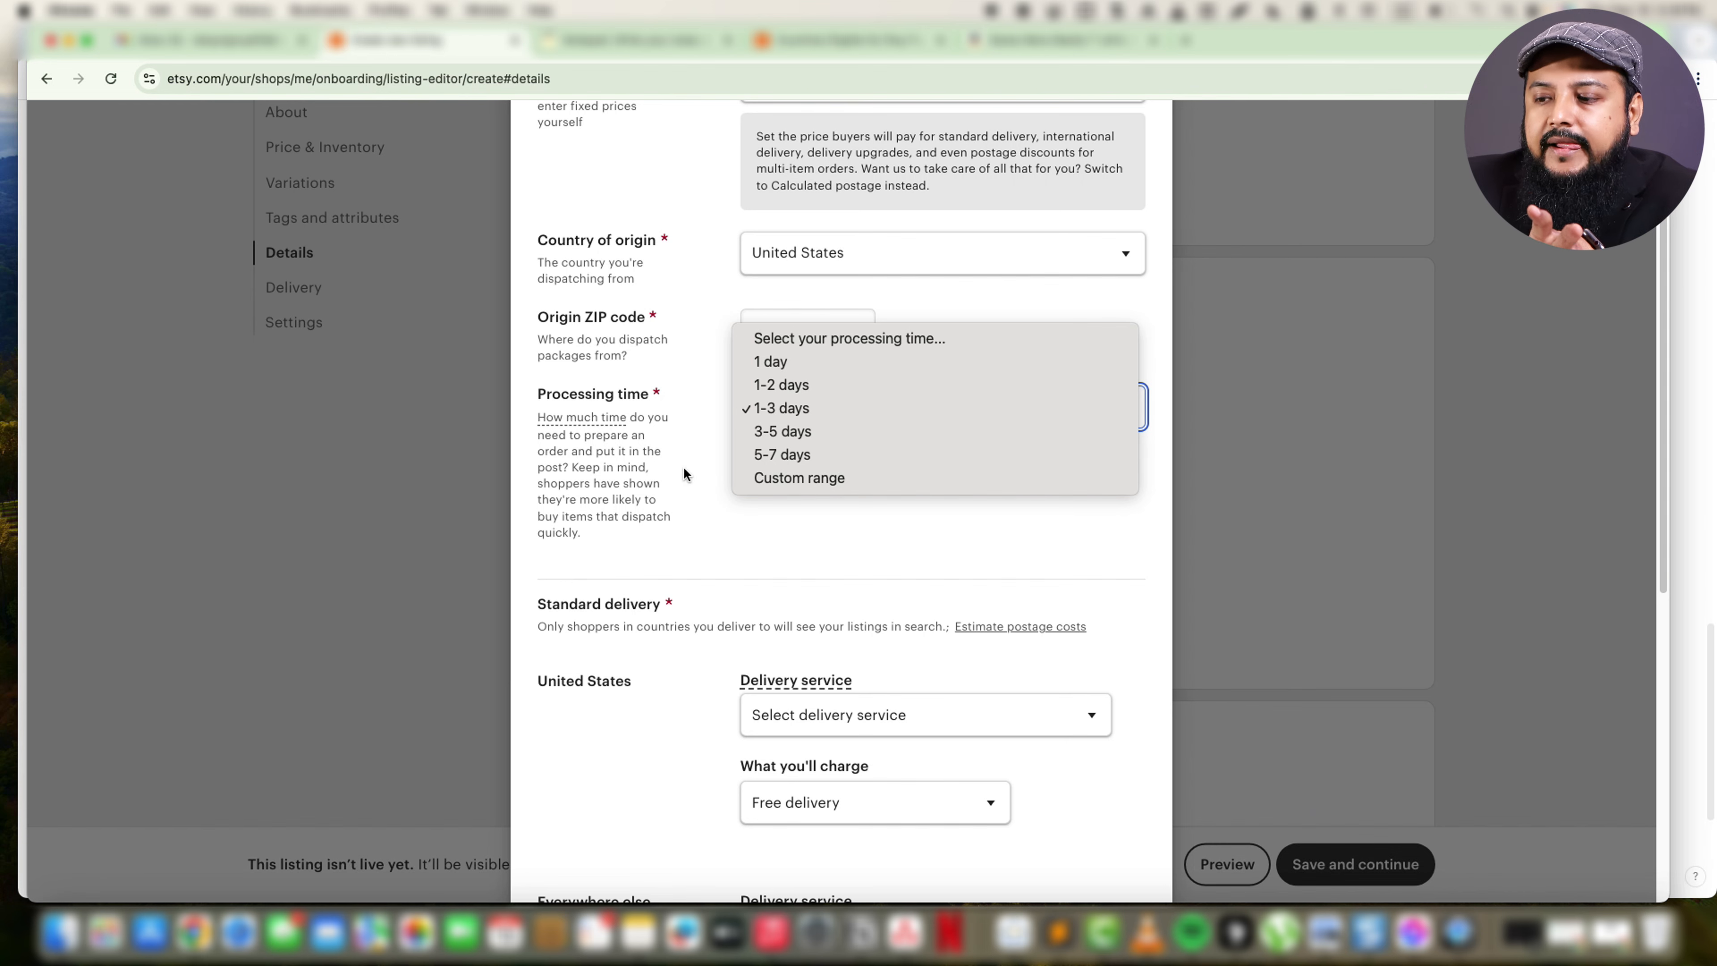
pyautogui.click(790, 431)
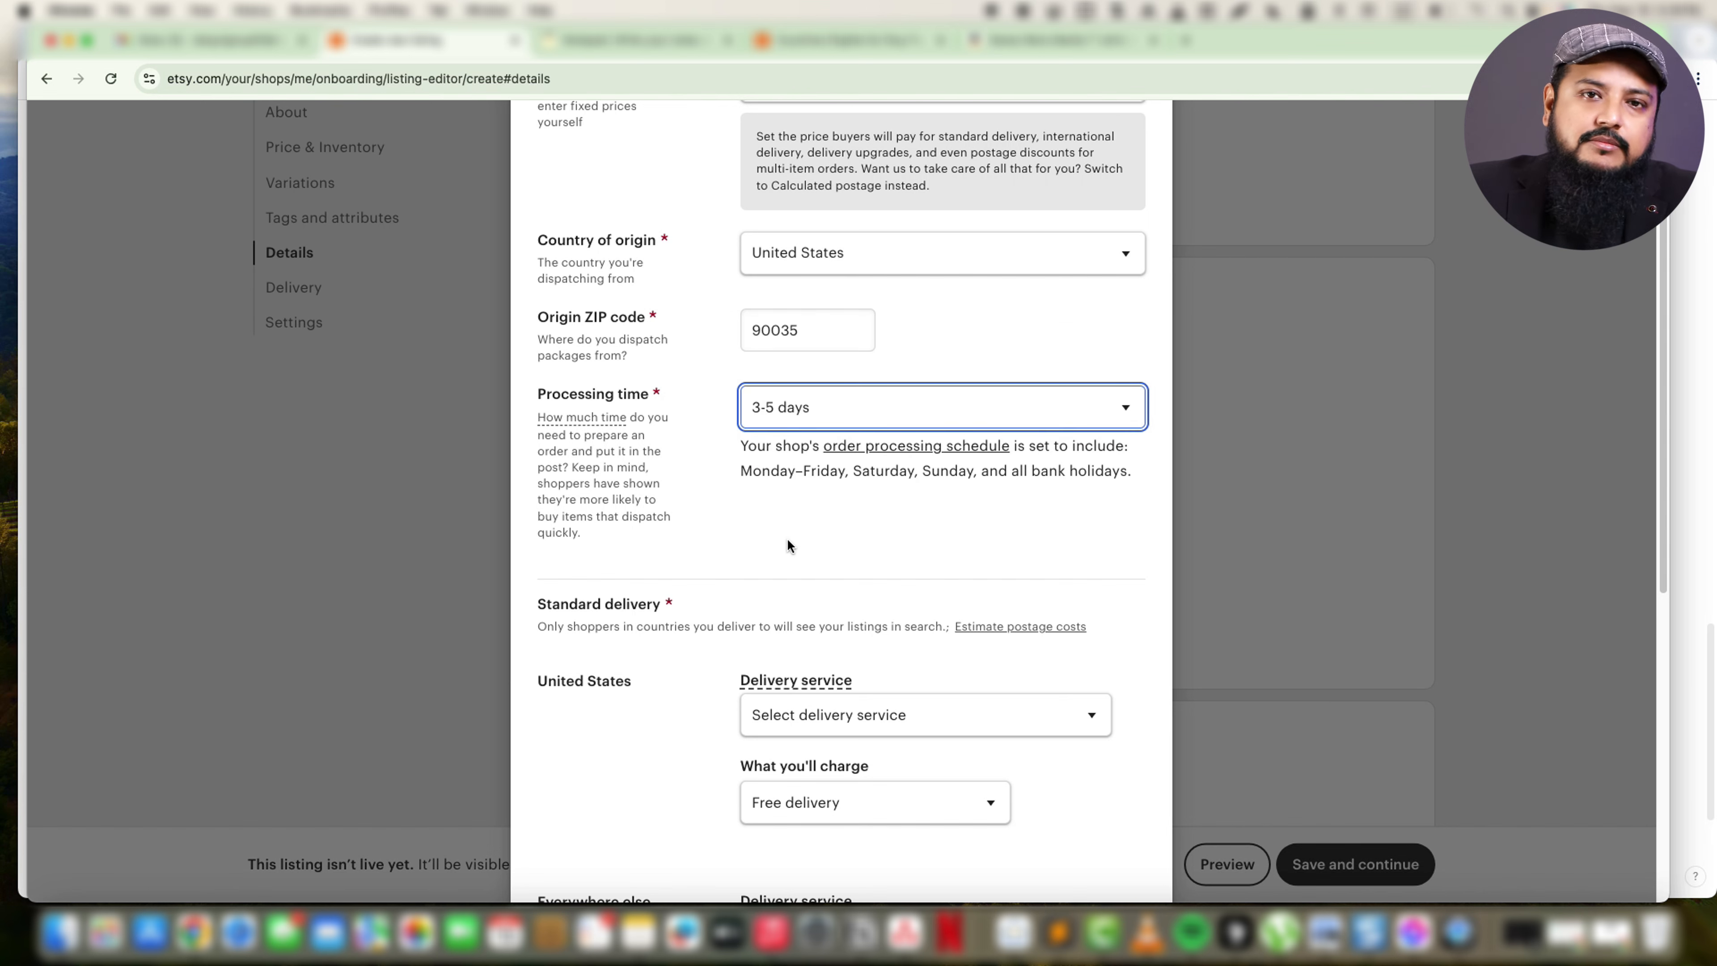
# Set the United States delivery service to USPS Media Mail (2-8 business days).
pyautogui.scroll(-7, 788, 542)
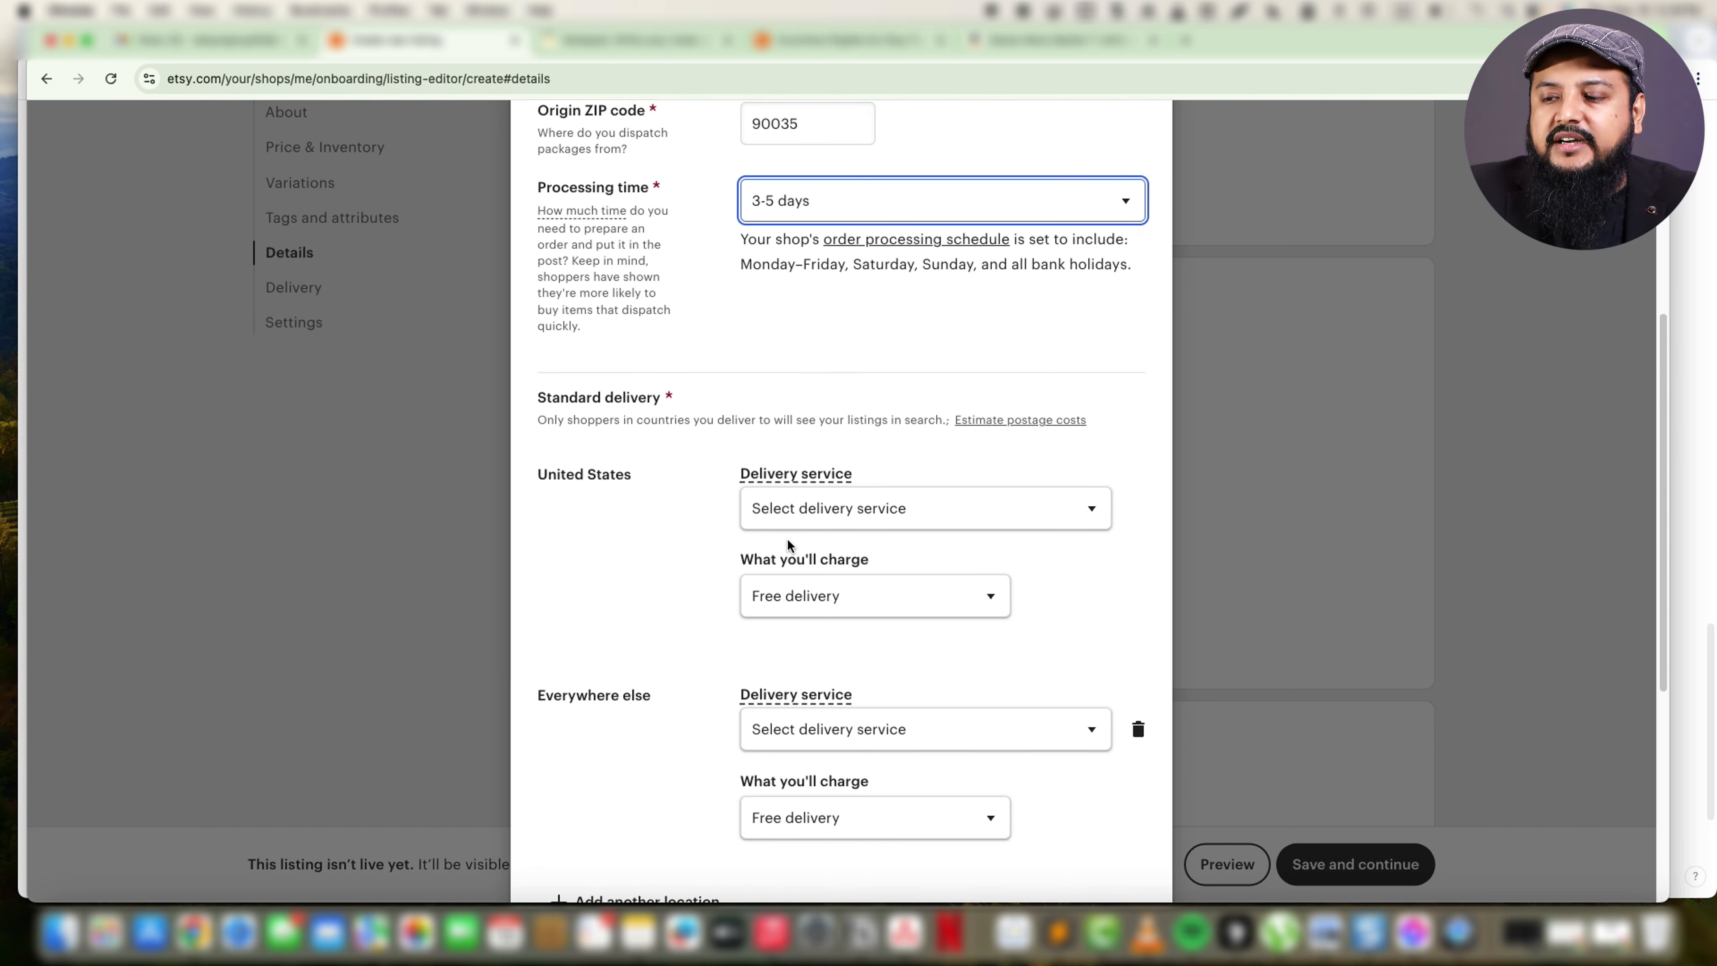
pyautogui.click(943, 274)
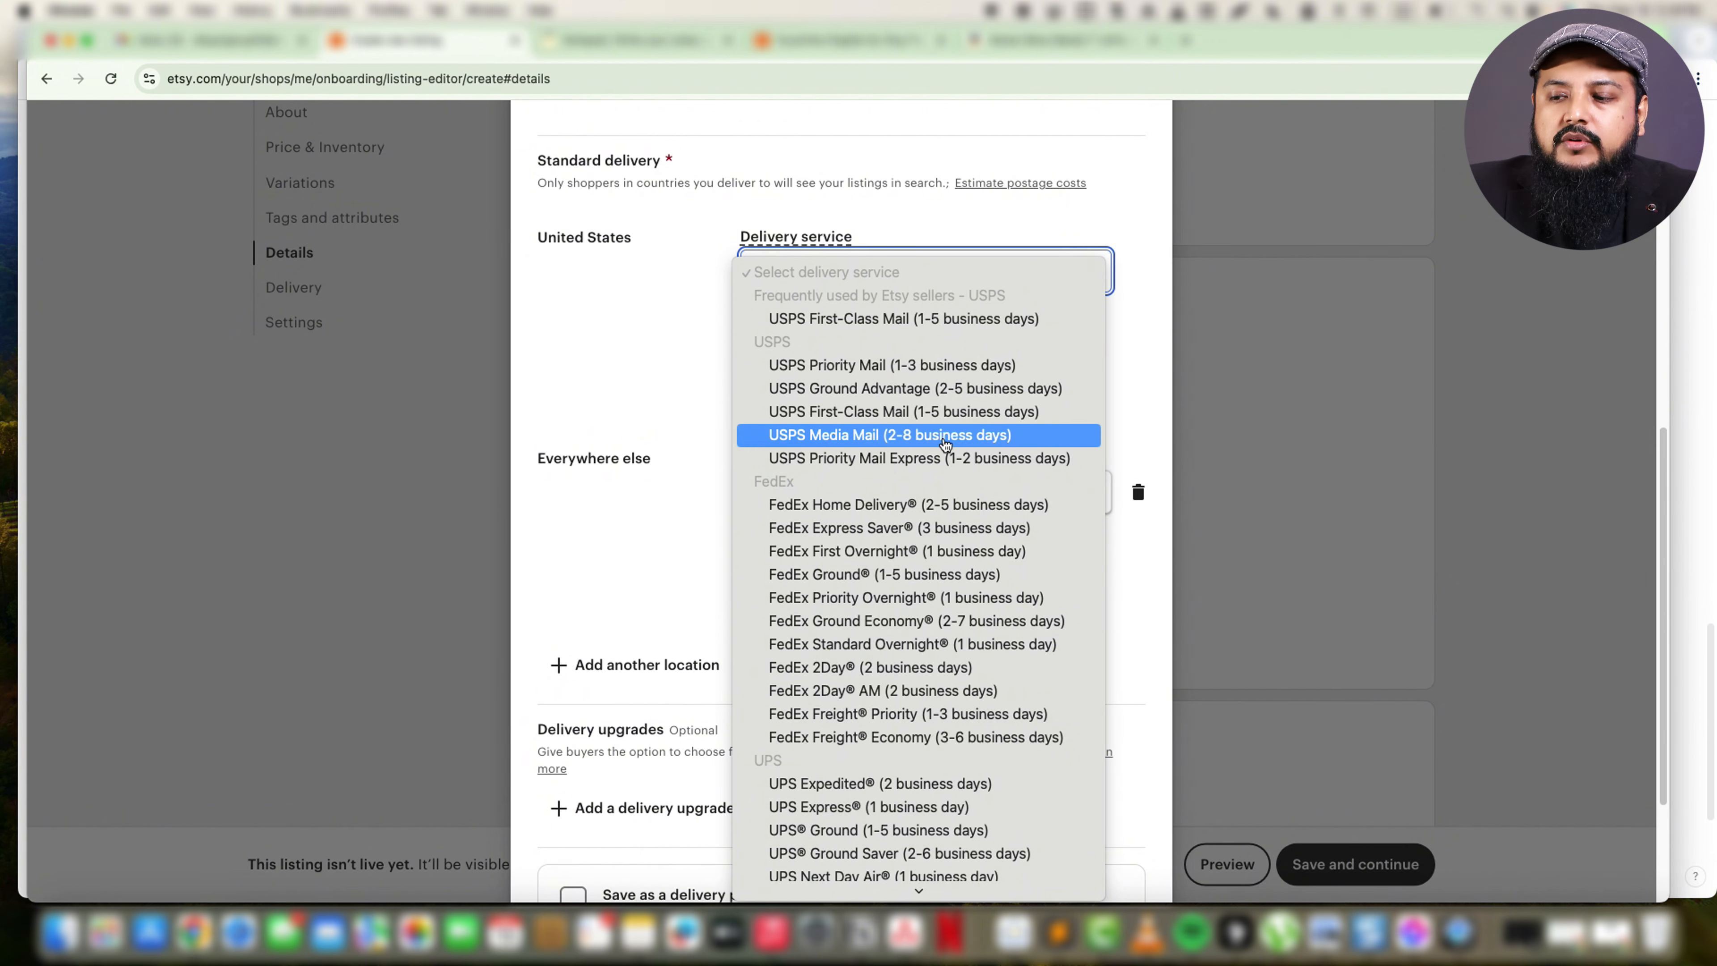
pyautogui.click(881, 441)
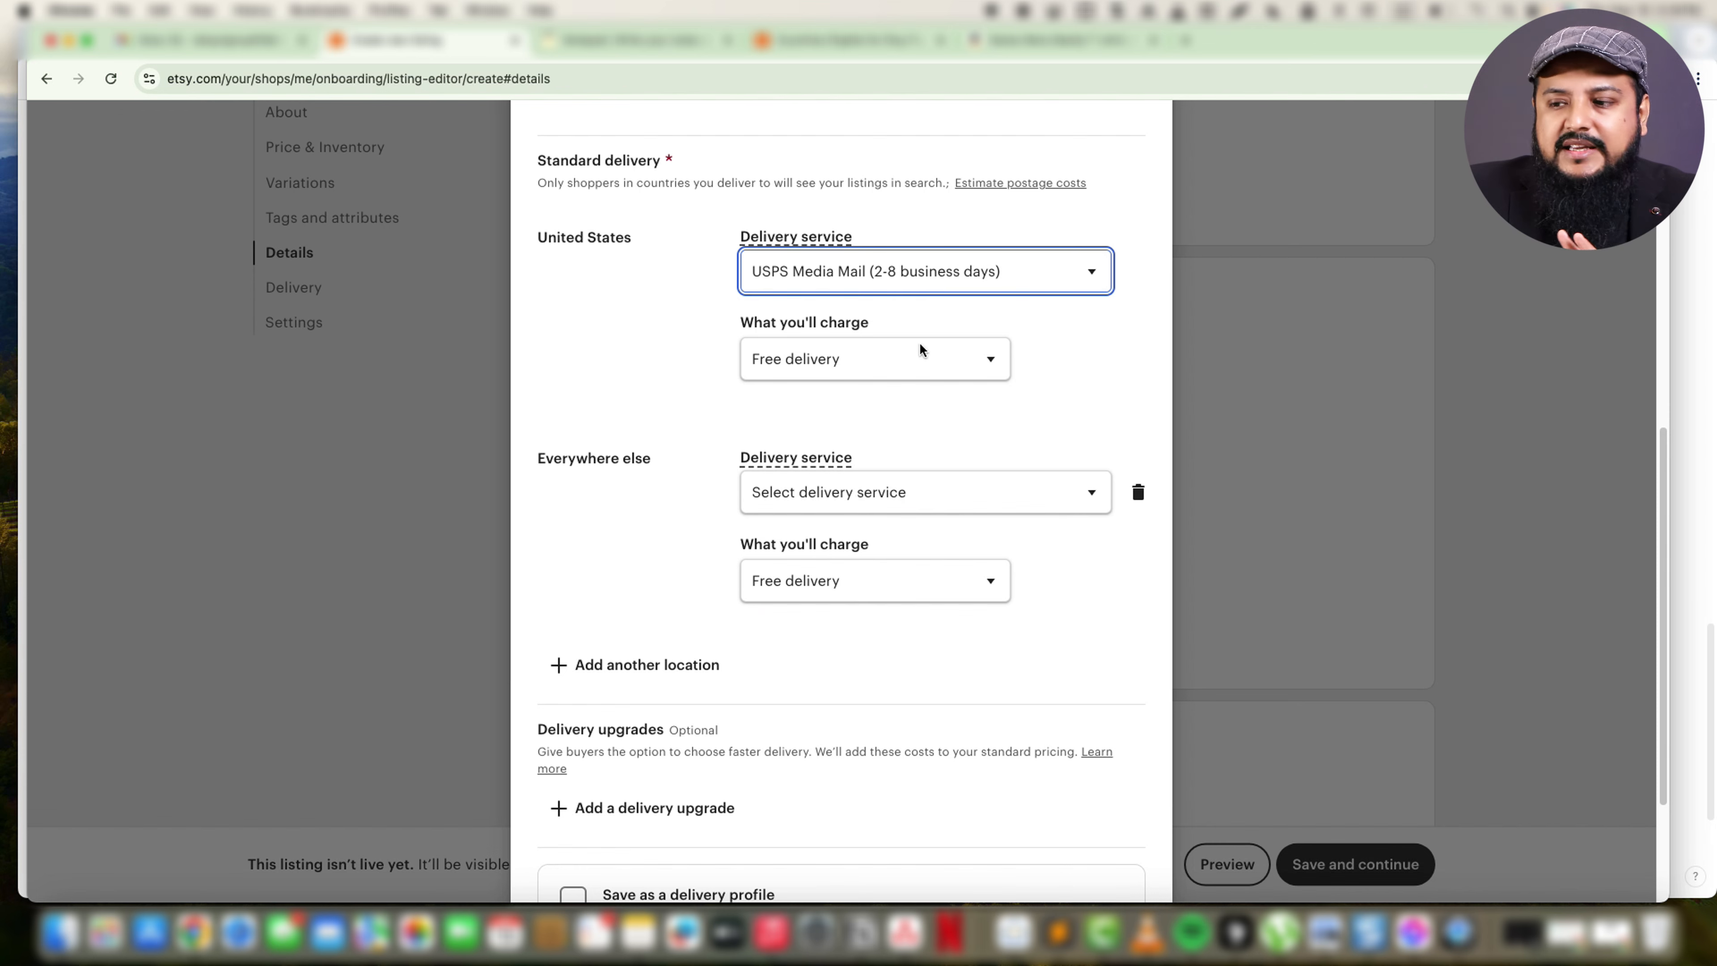
# Try a fixed price of USD 5 for one item on United States delivery and return the charge to free delivery.
pyautogui.click(947, 377)
pyautogui.click(889, 380)
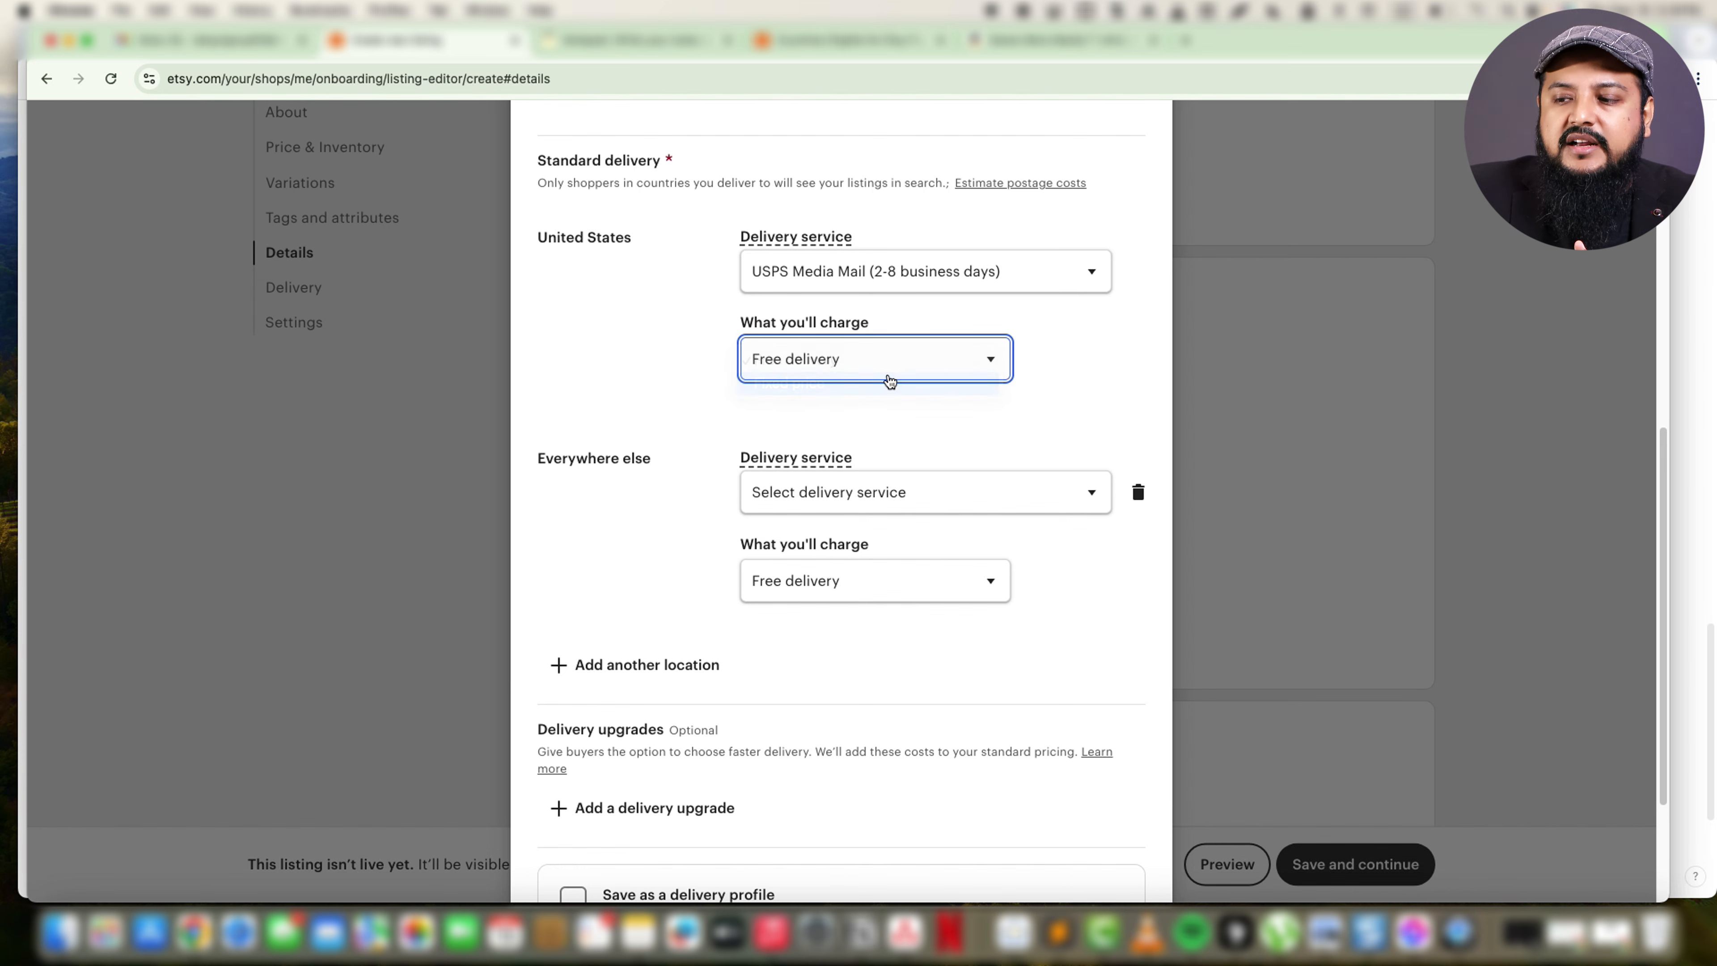
pyautogui.click(810, 433)
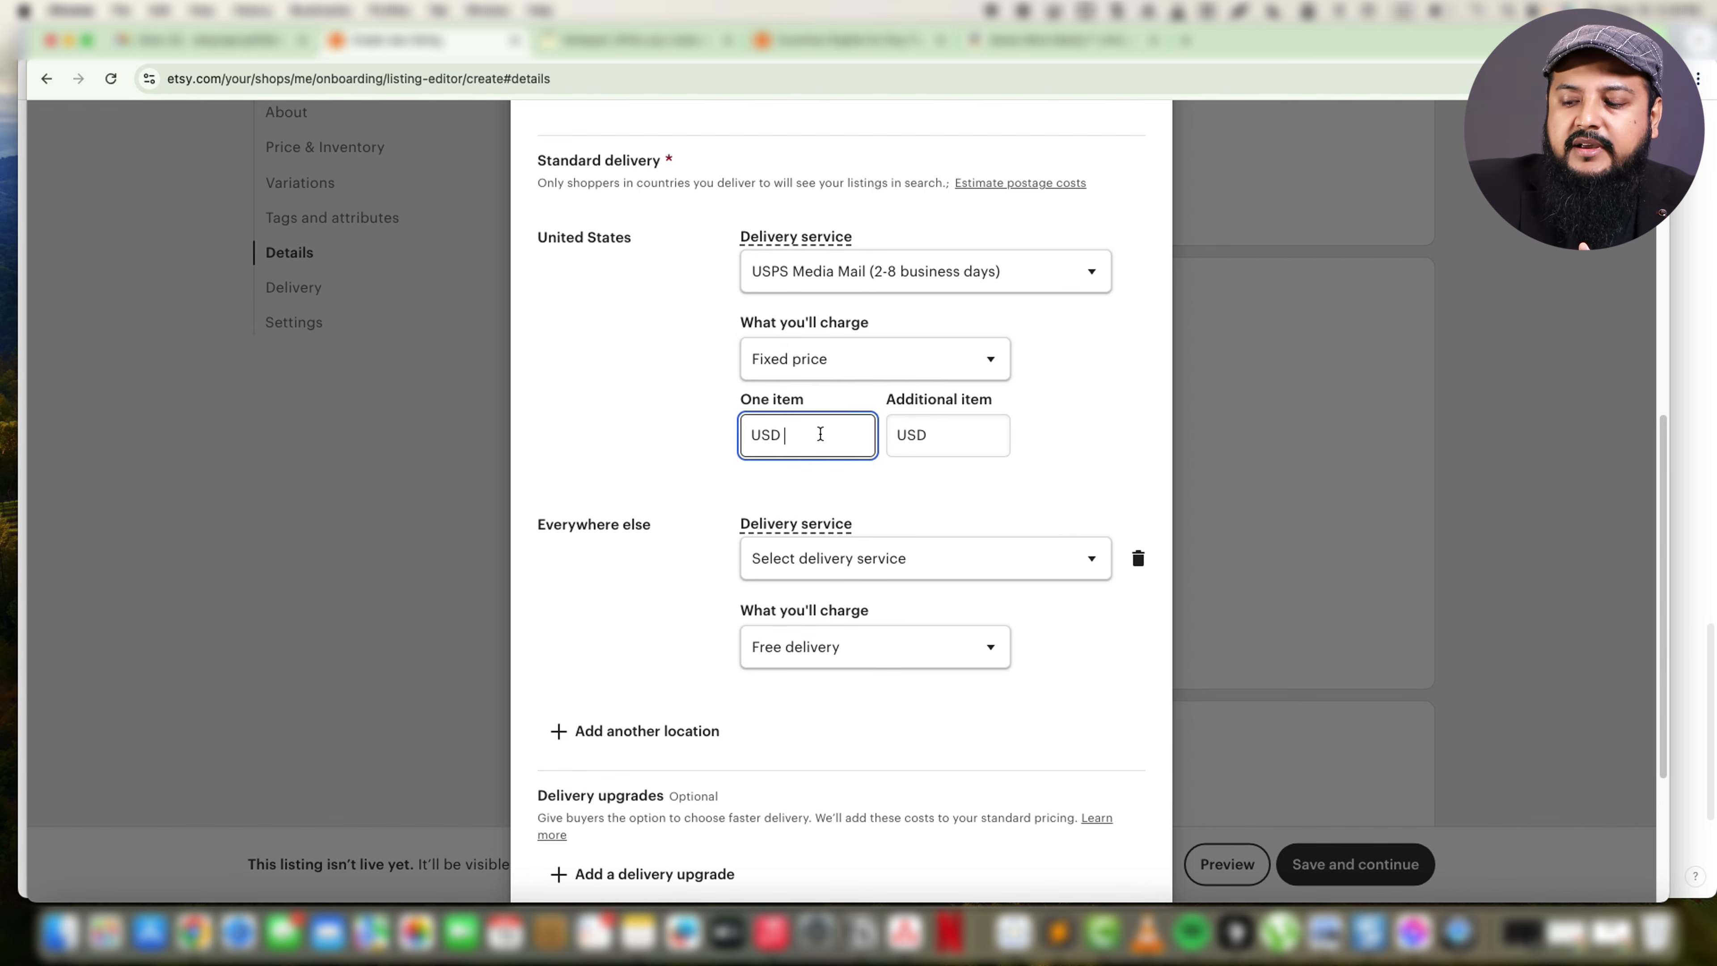
pyautogui.write('5')
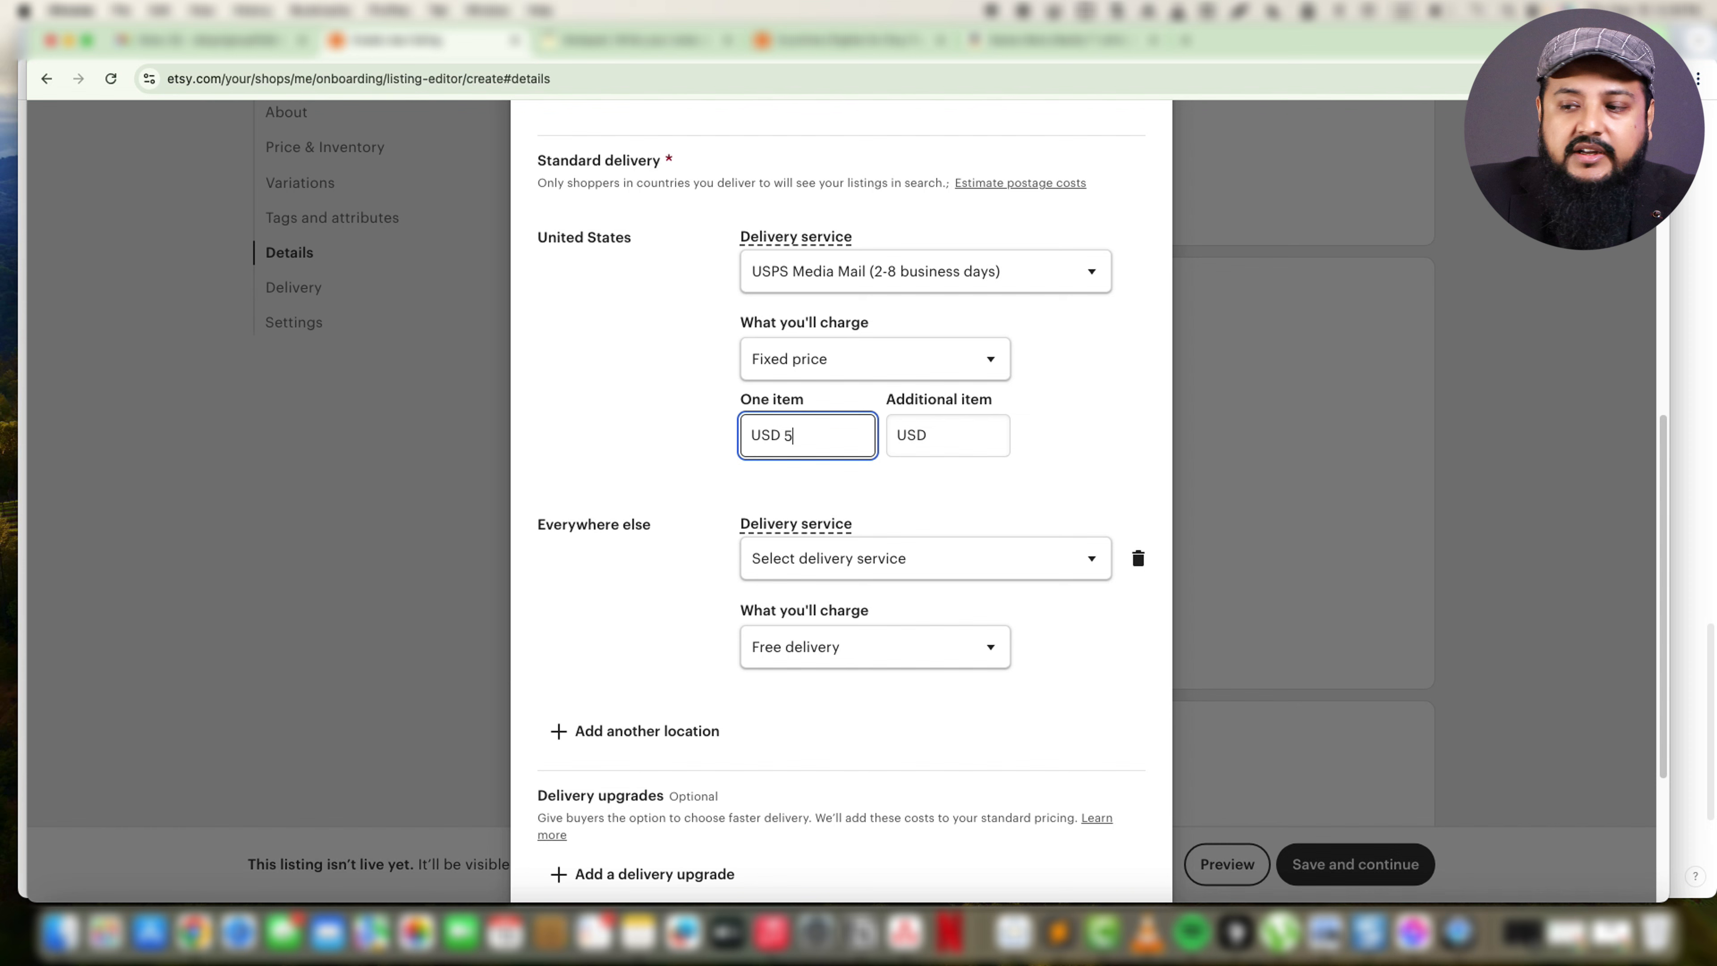
pyautogui.click(859, 357)
pyautogui.click(778, 343)
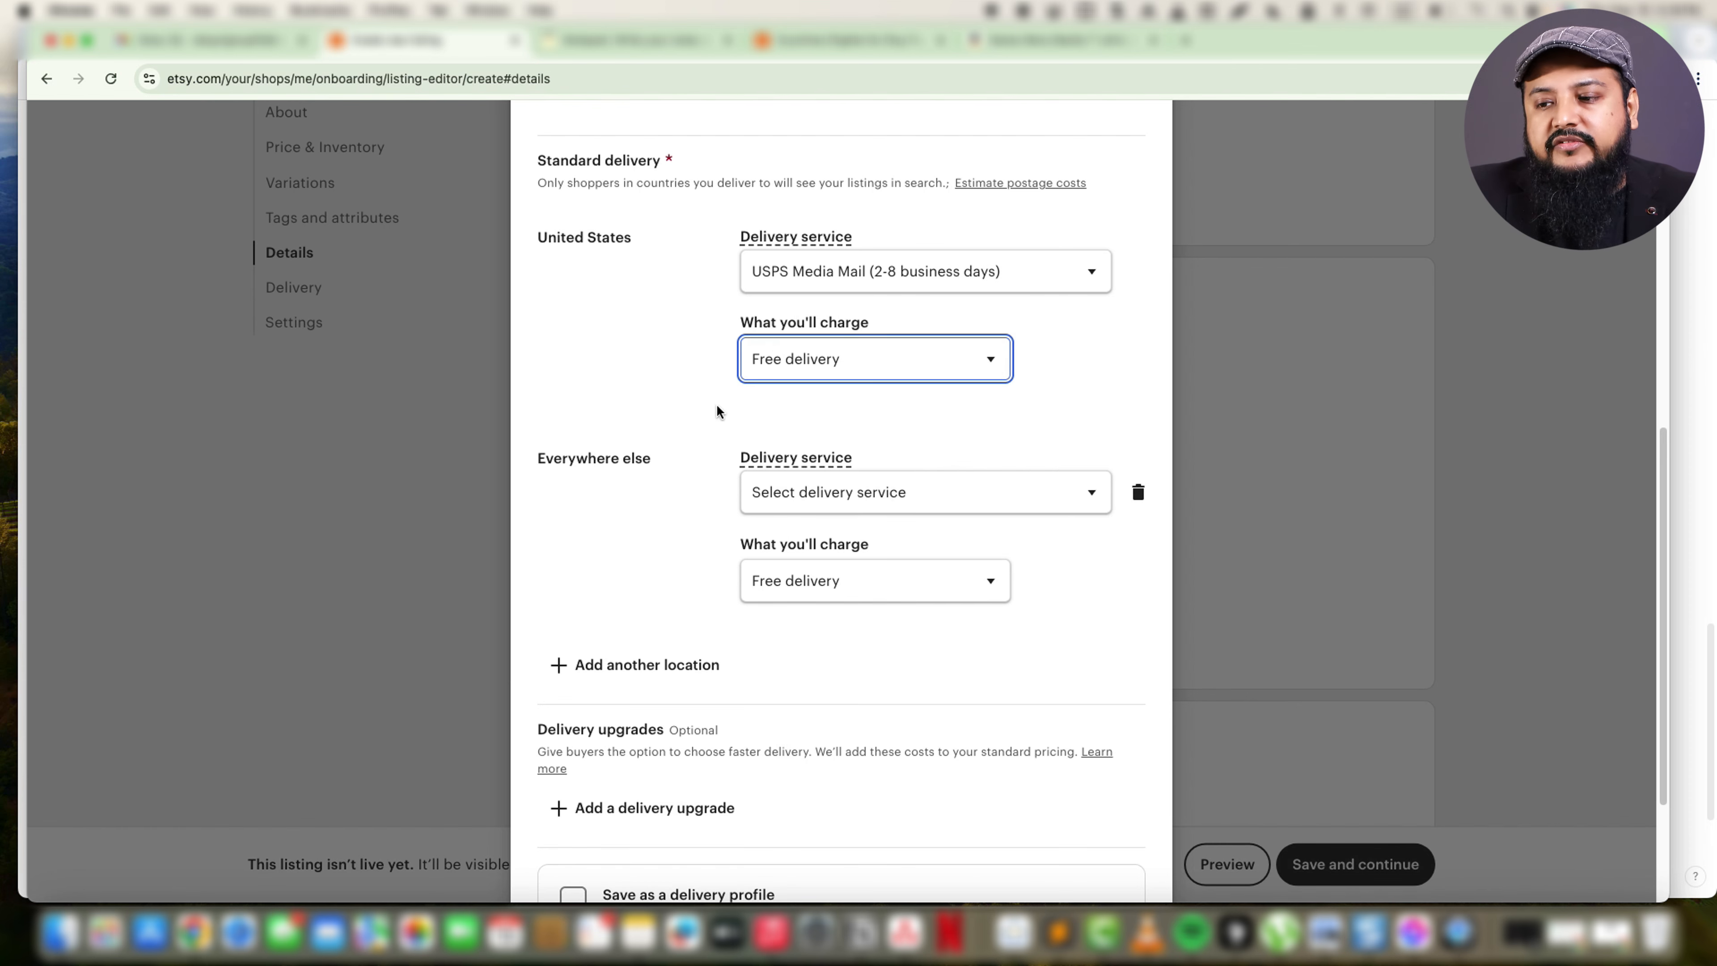
# Set the delivery service for Everywhere else to FedEx International Ground (2-7 business days).
pyautogui.scroll(-2, 706, 541)
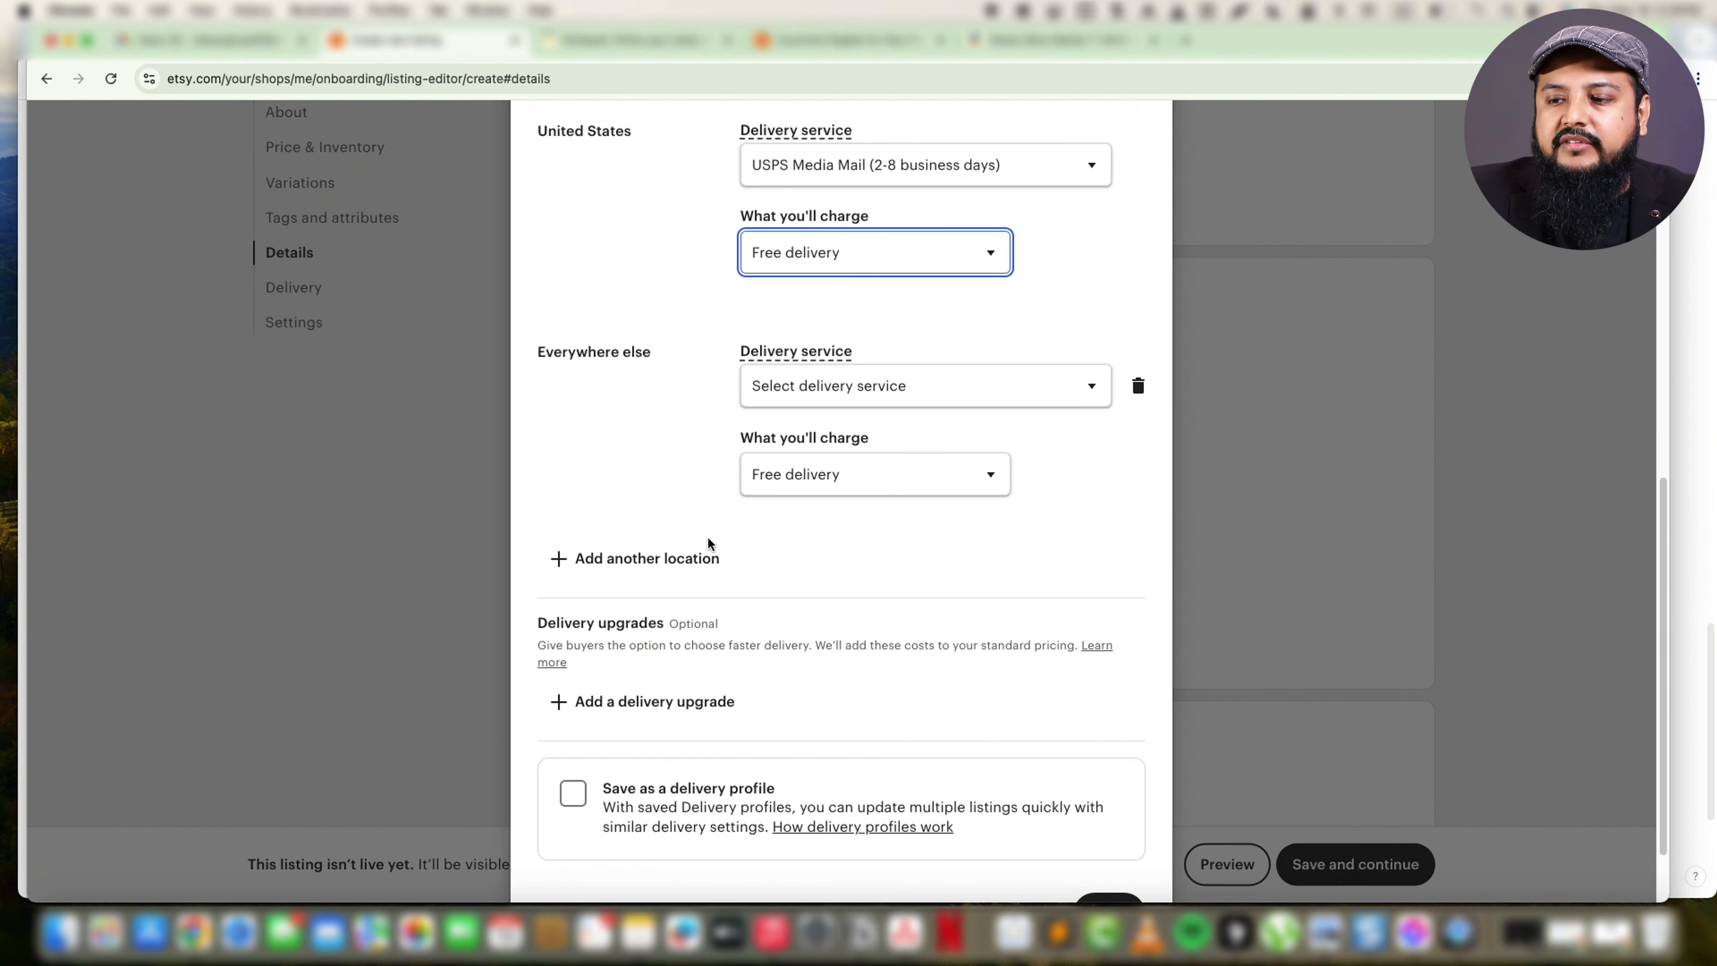
pyautogui.click(791, 386)
pyautogui.click(659, 396)
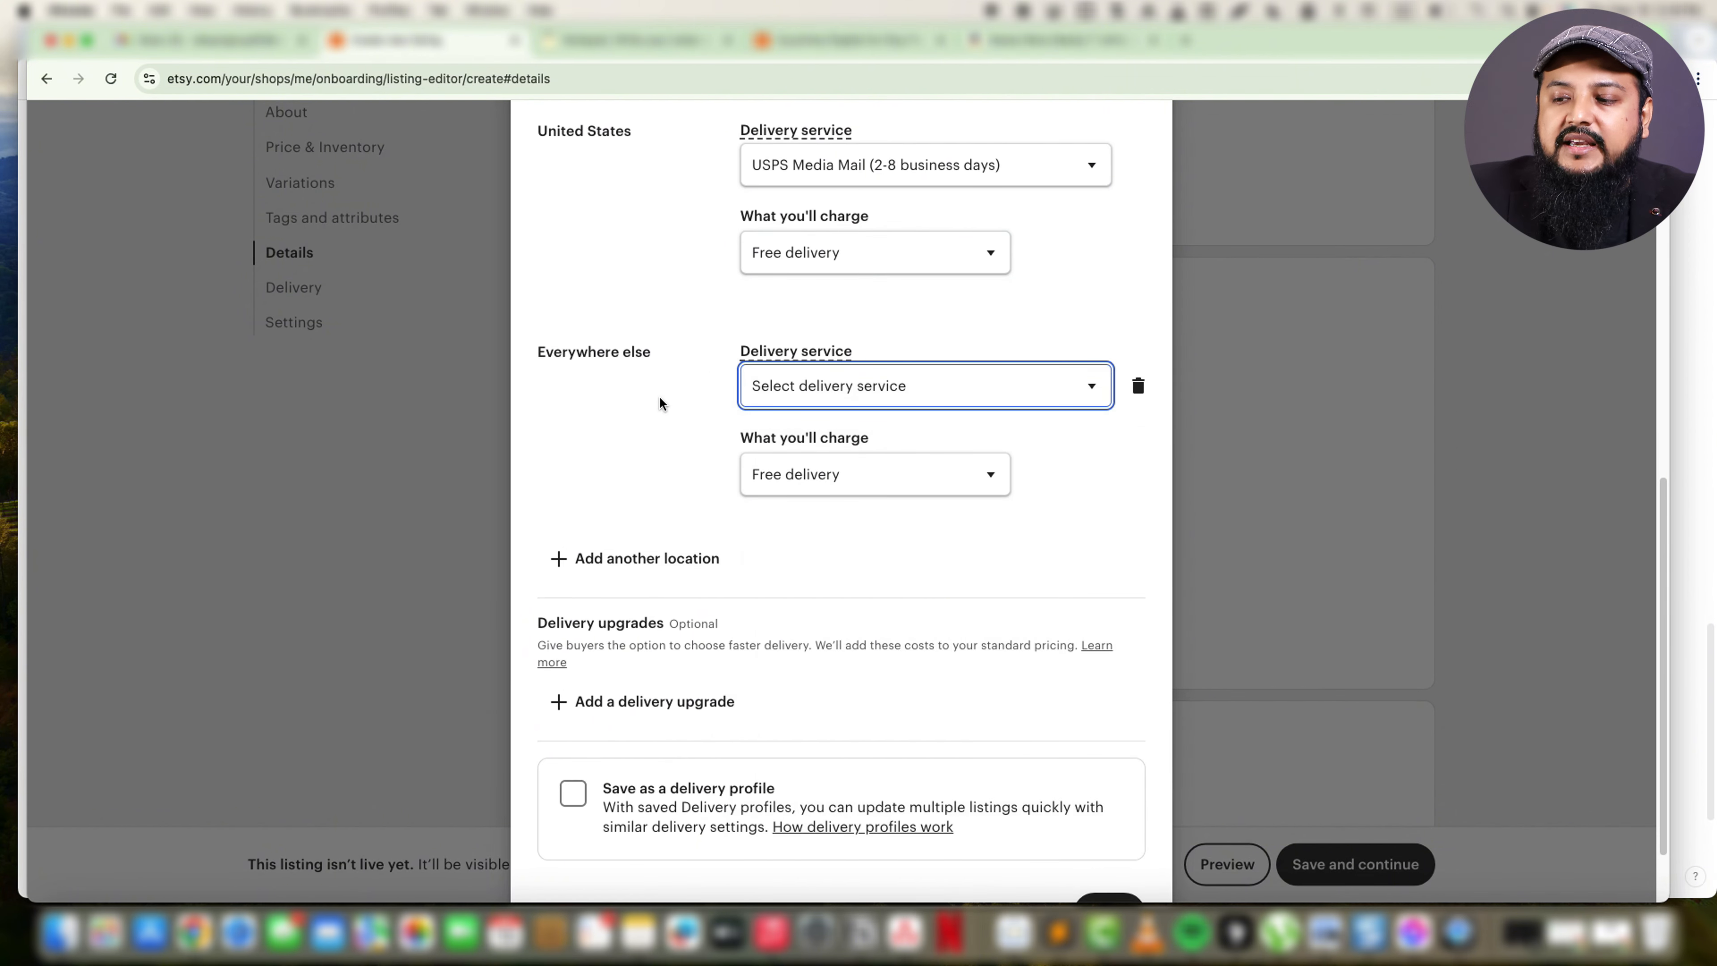
pyautogui.scroll(-1, 699, 540)
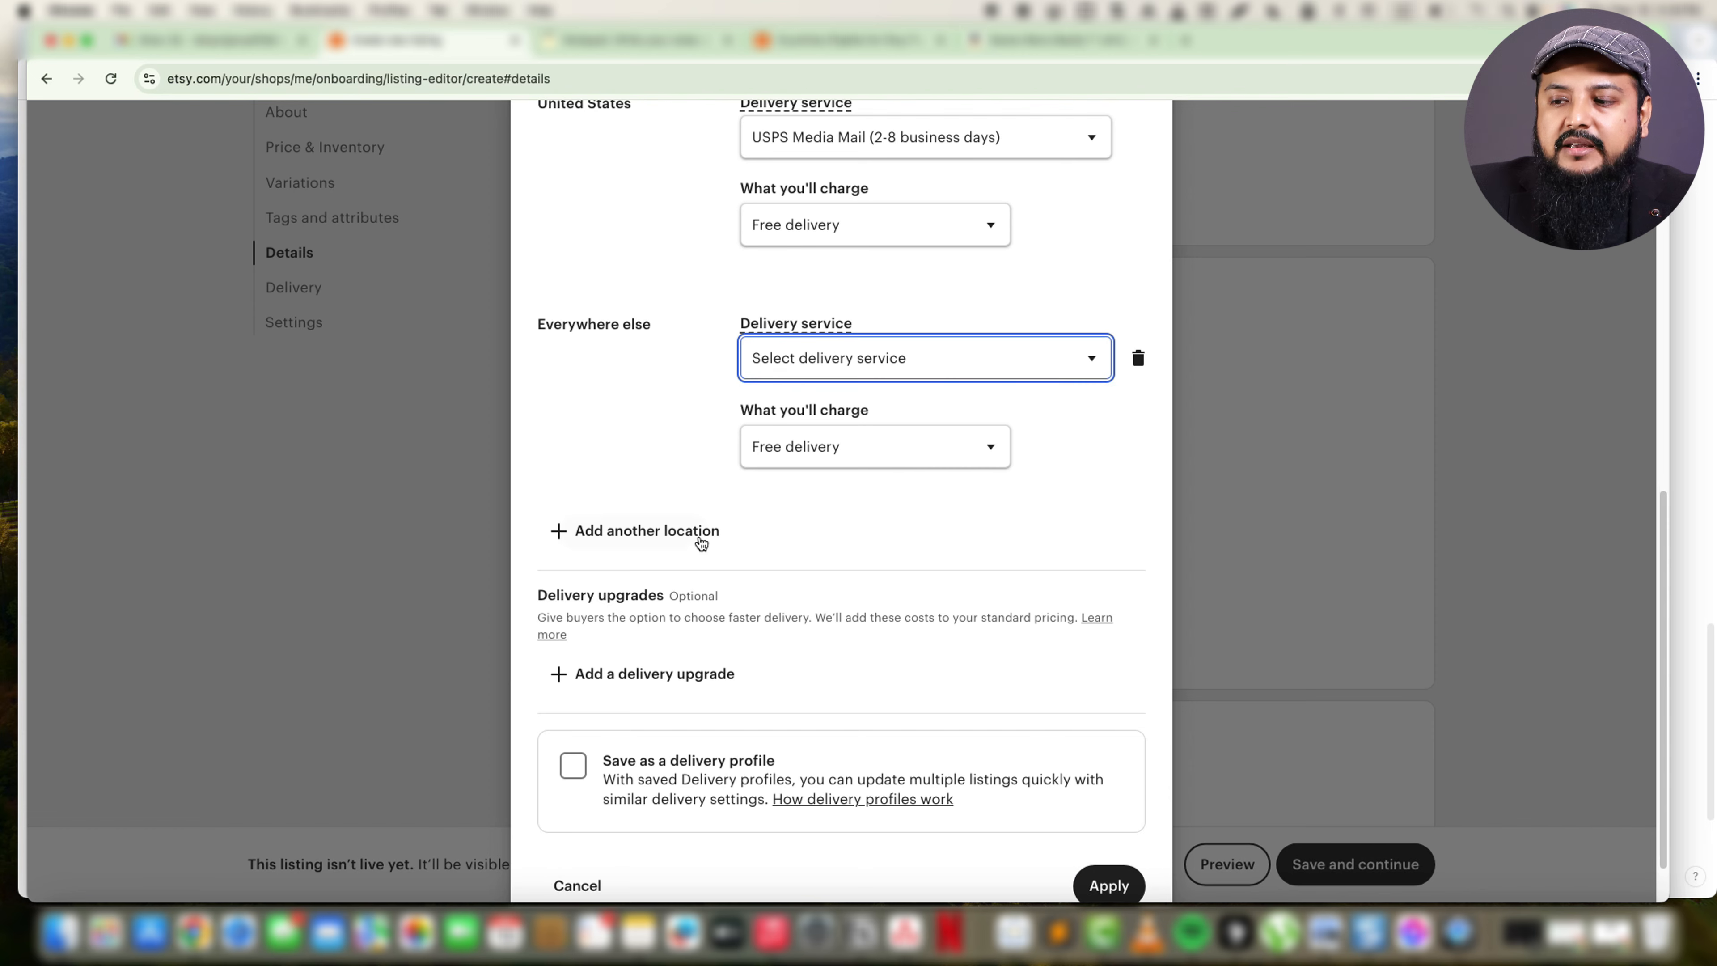
pyautogui.click(785, 379)
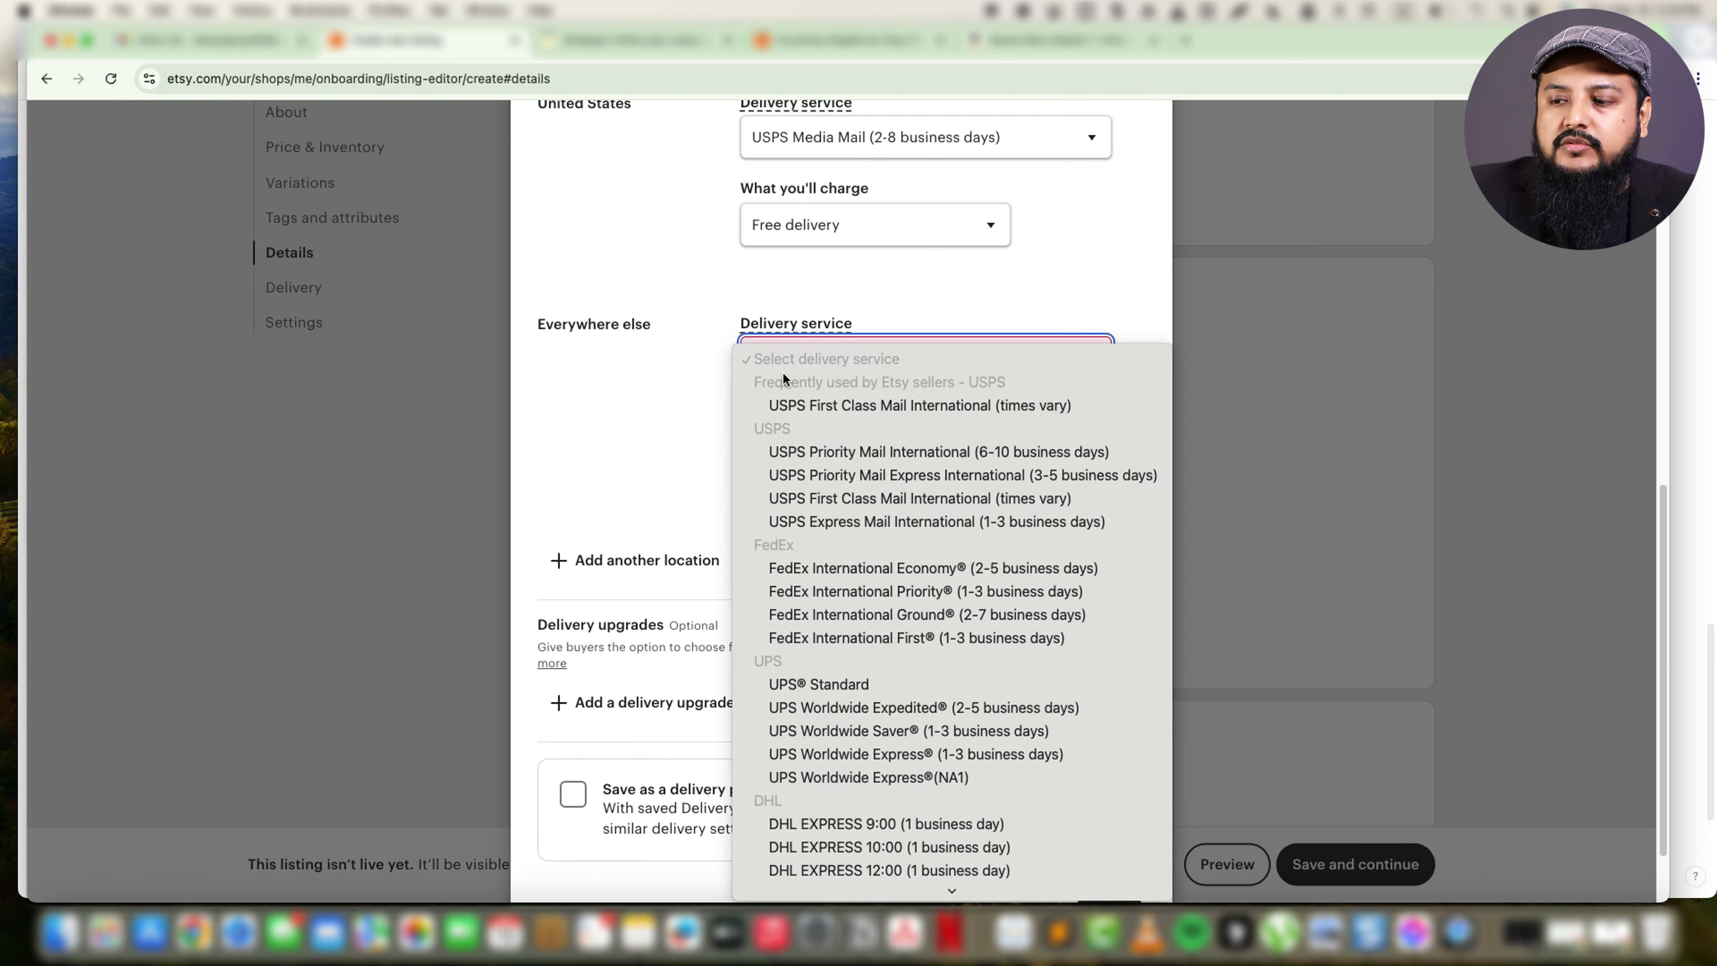
pyautogui.click(672, 406)
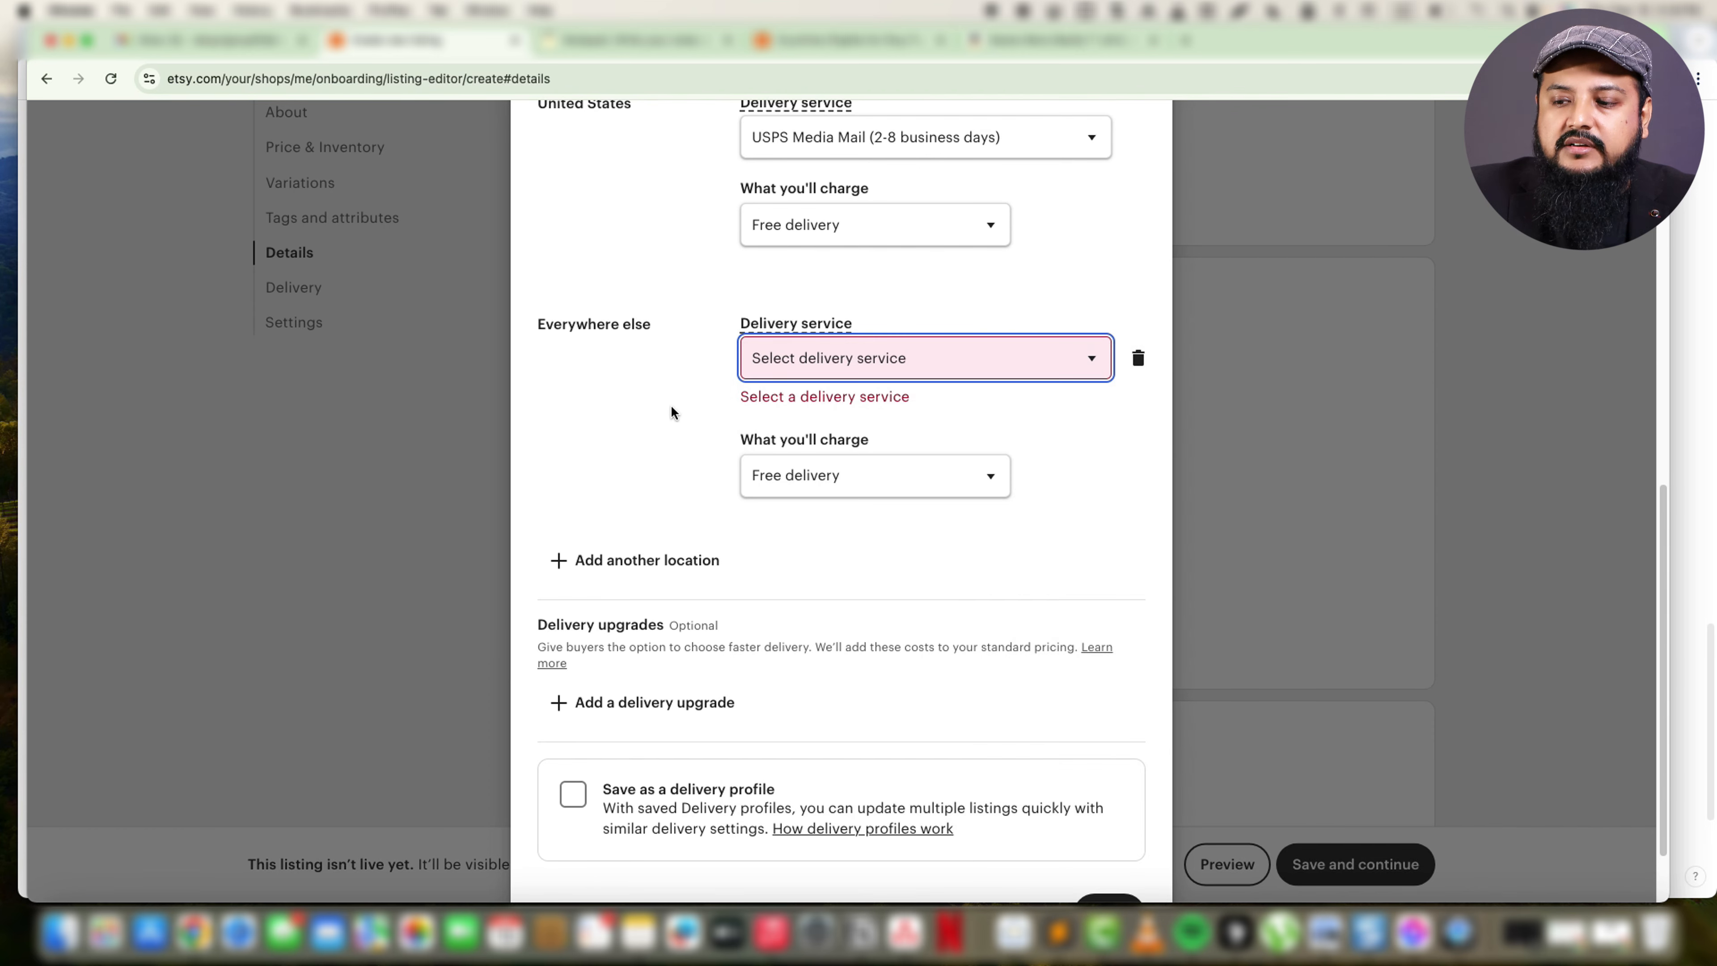
pyautogui.click(816, 374)
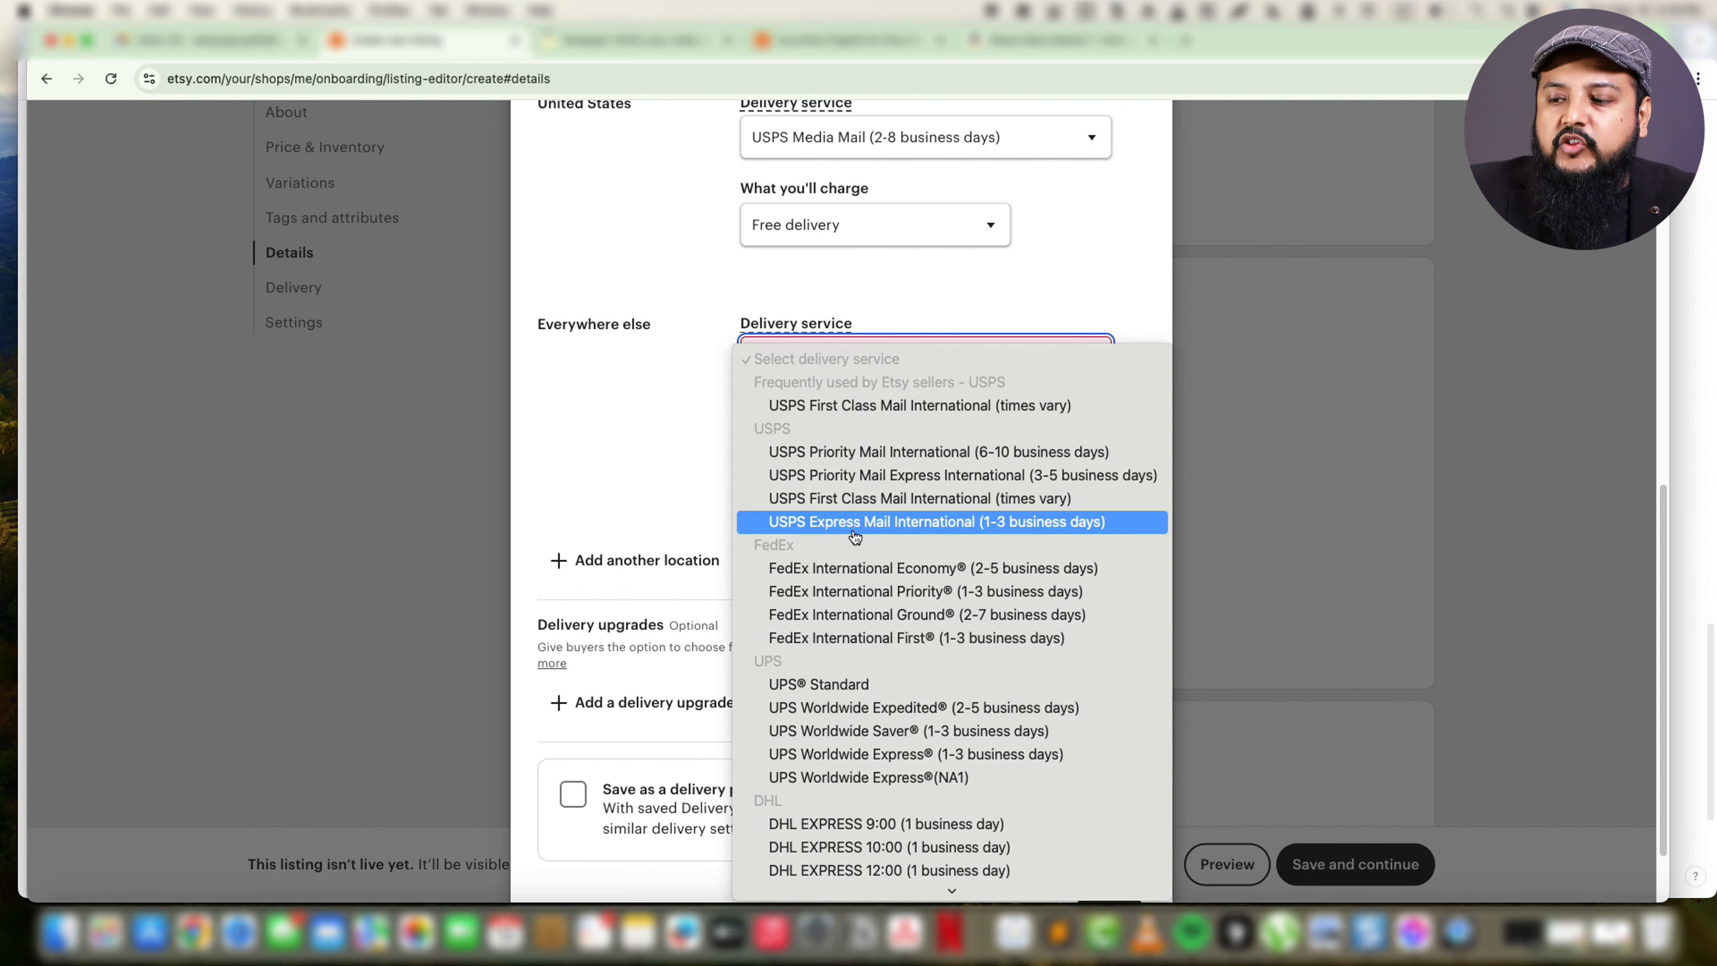
pyautogui.click(641, 372)
pyautogui.click(788, 348)
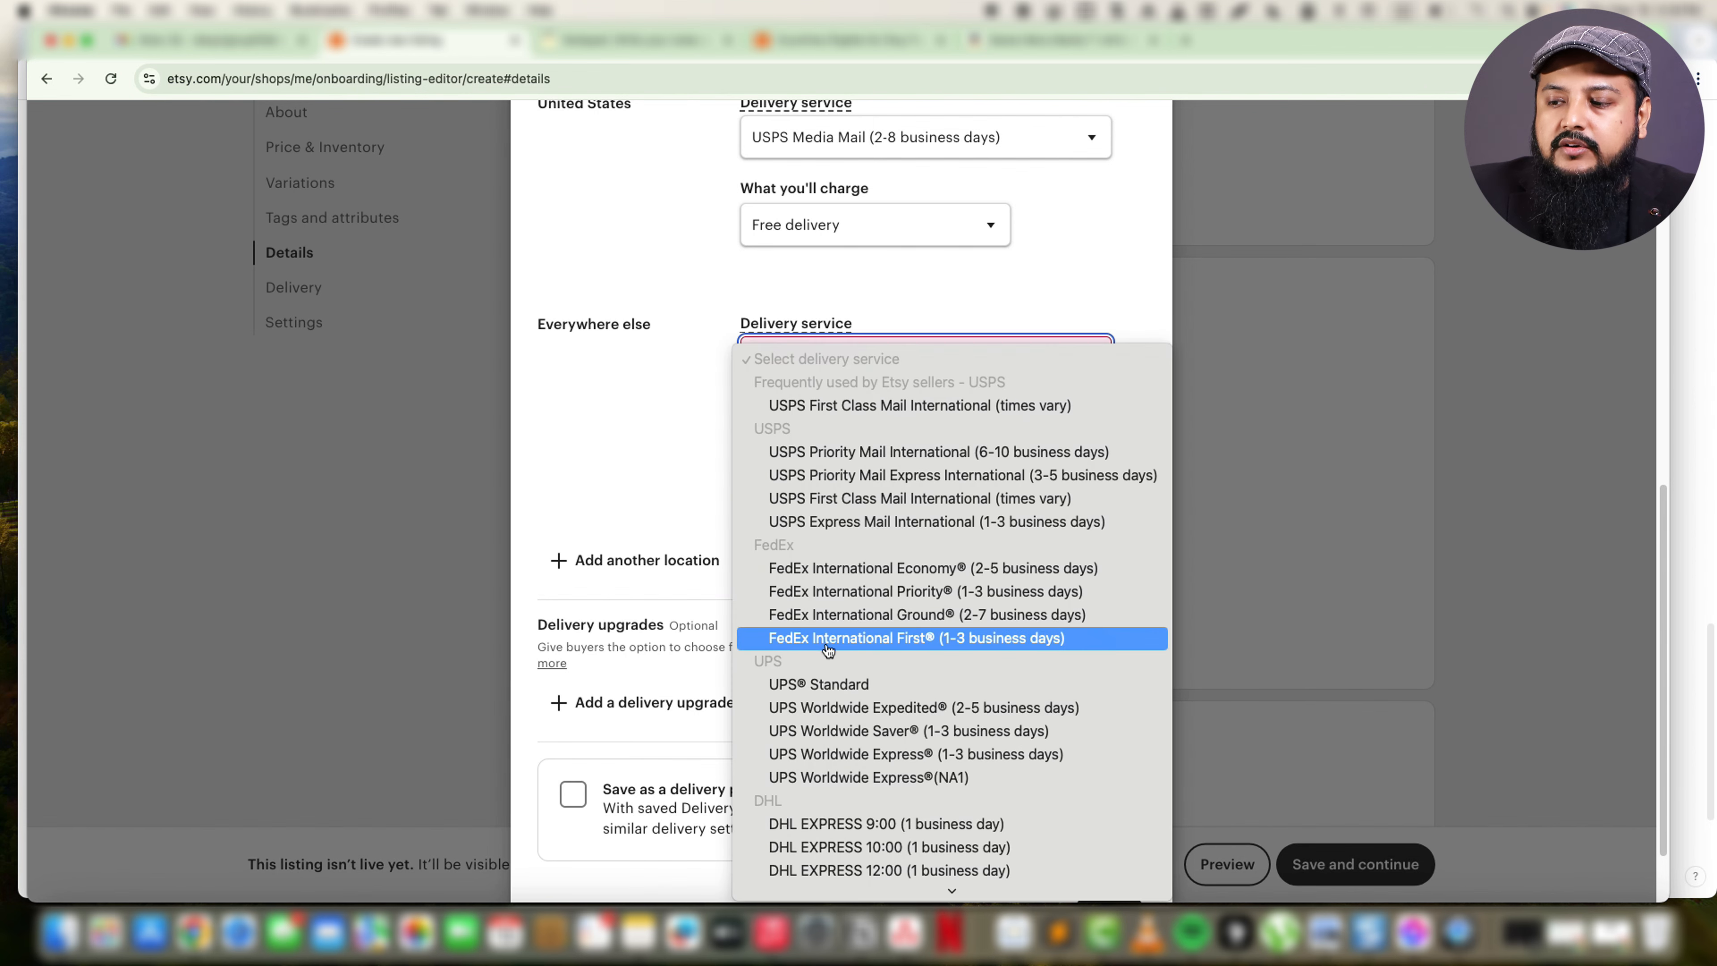
pyautogui.click(960, 616)
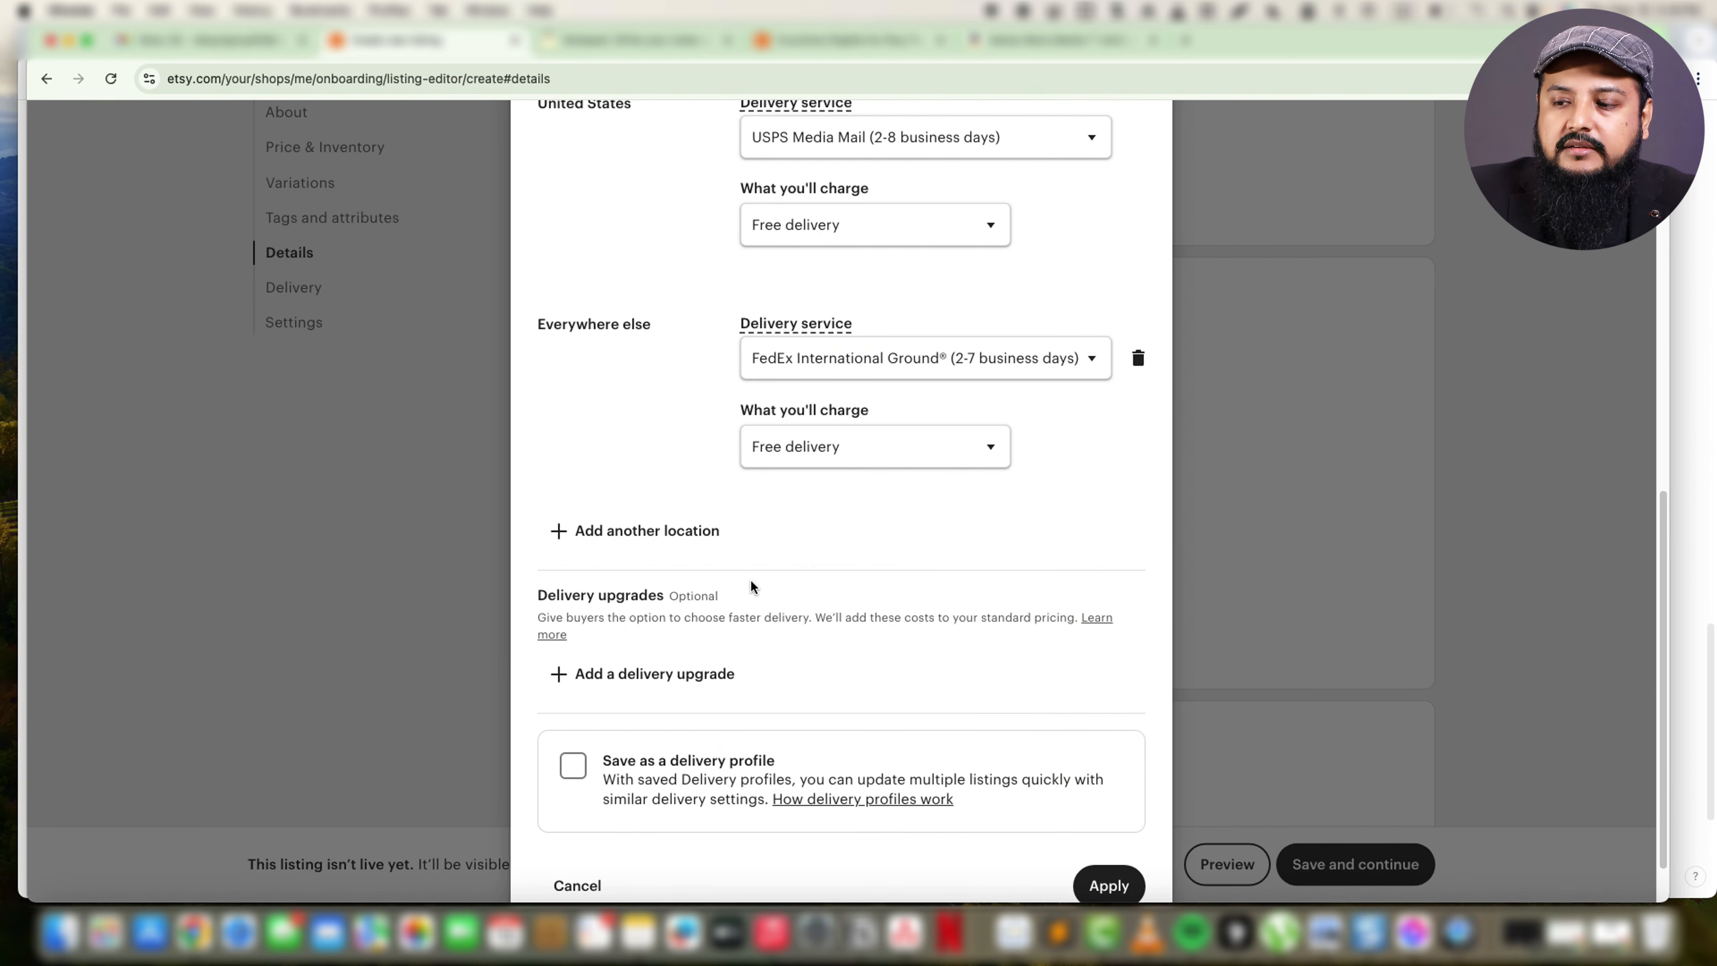
# Add another delivery location and remove the Everywhere else destination from the standard delivery settings.
pyautogui.scroll(-2, 756, 589)
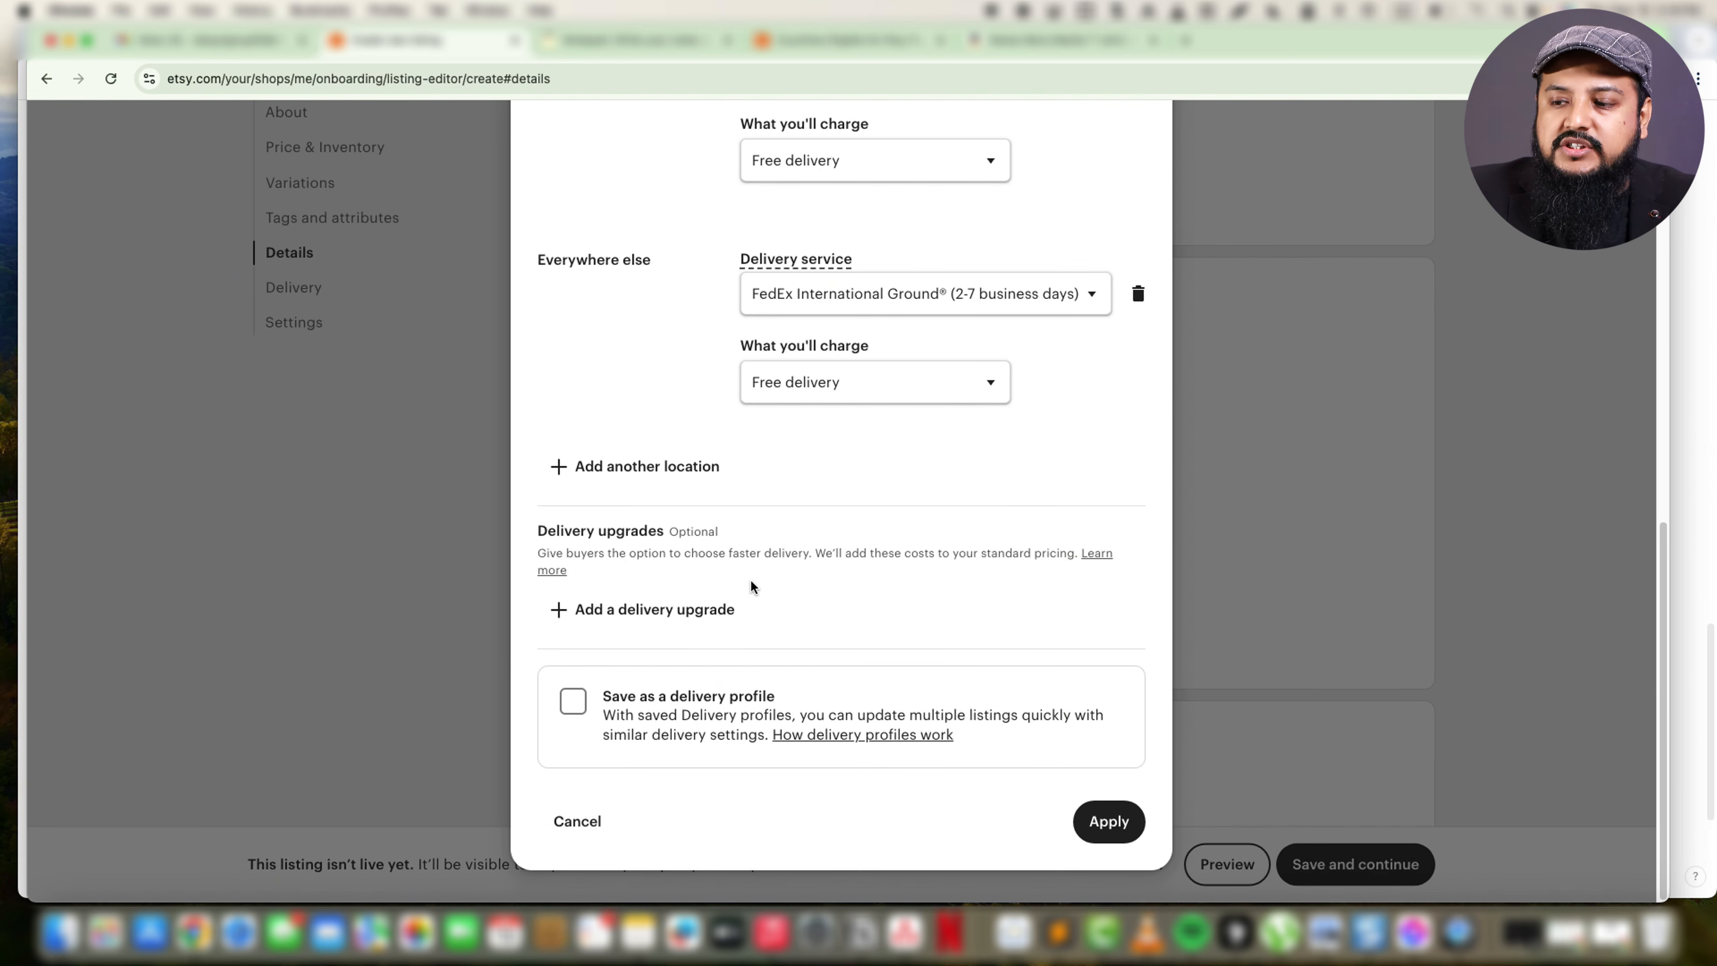
pyautogui.click(641, 466)
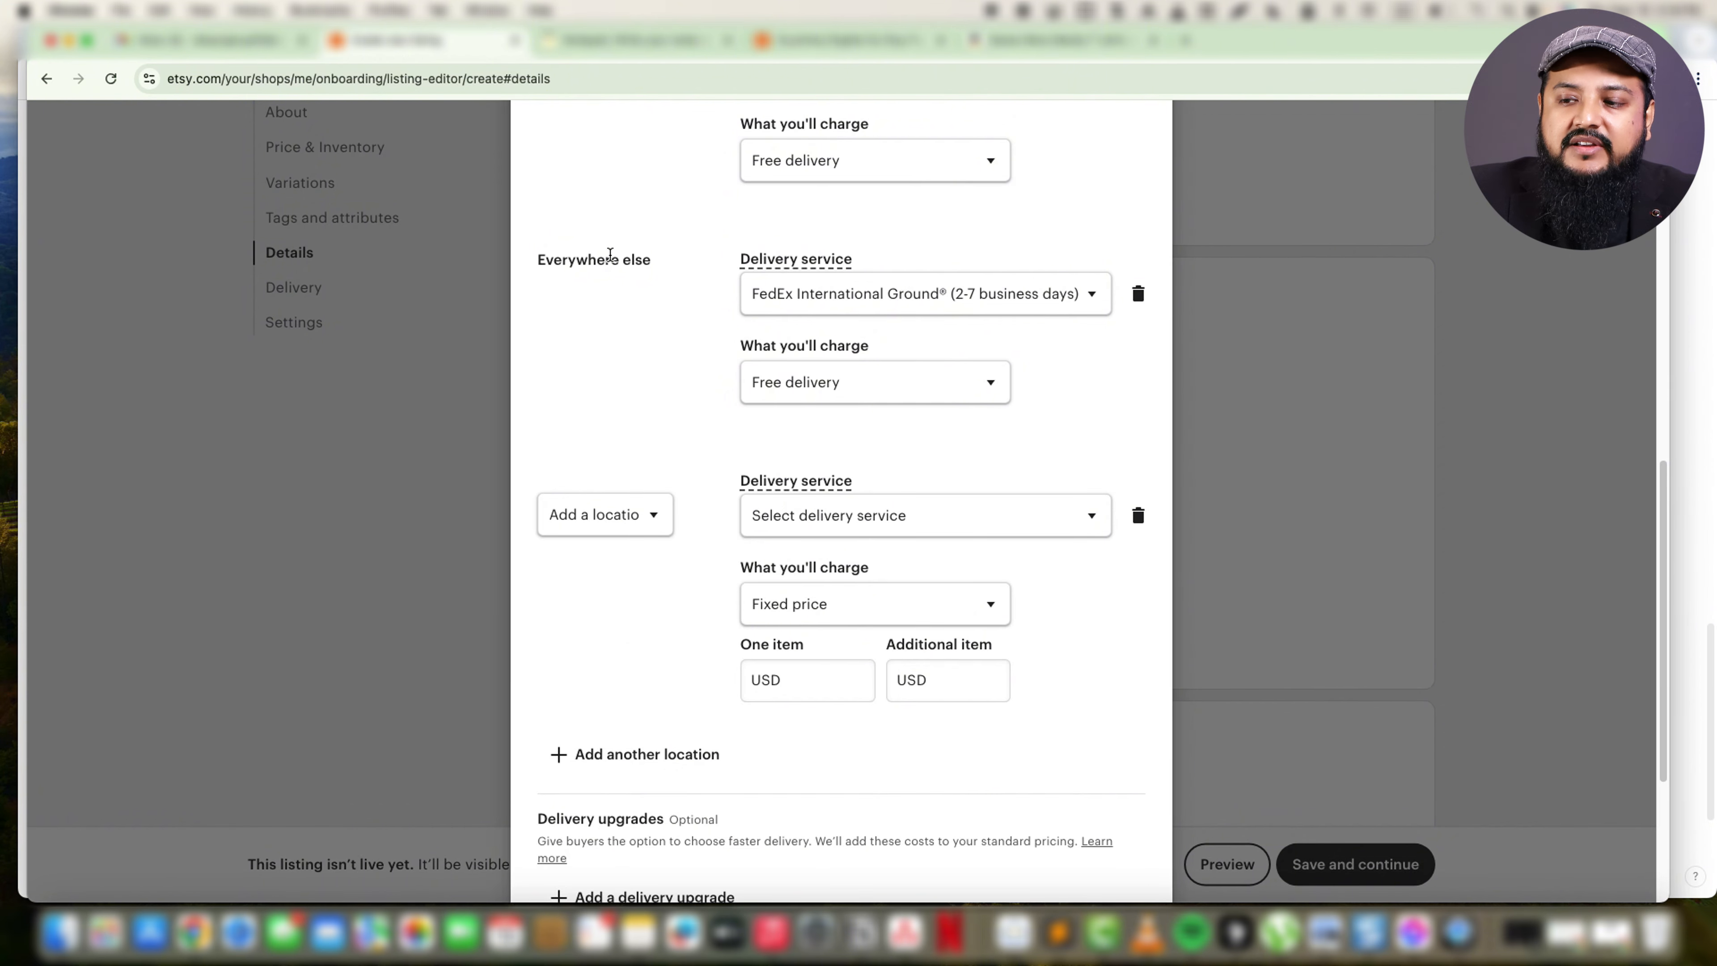
pyautogui.moveTo(598, 261); pyautogui.dragTo(605, 264)
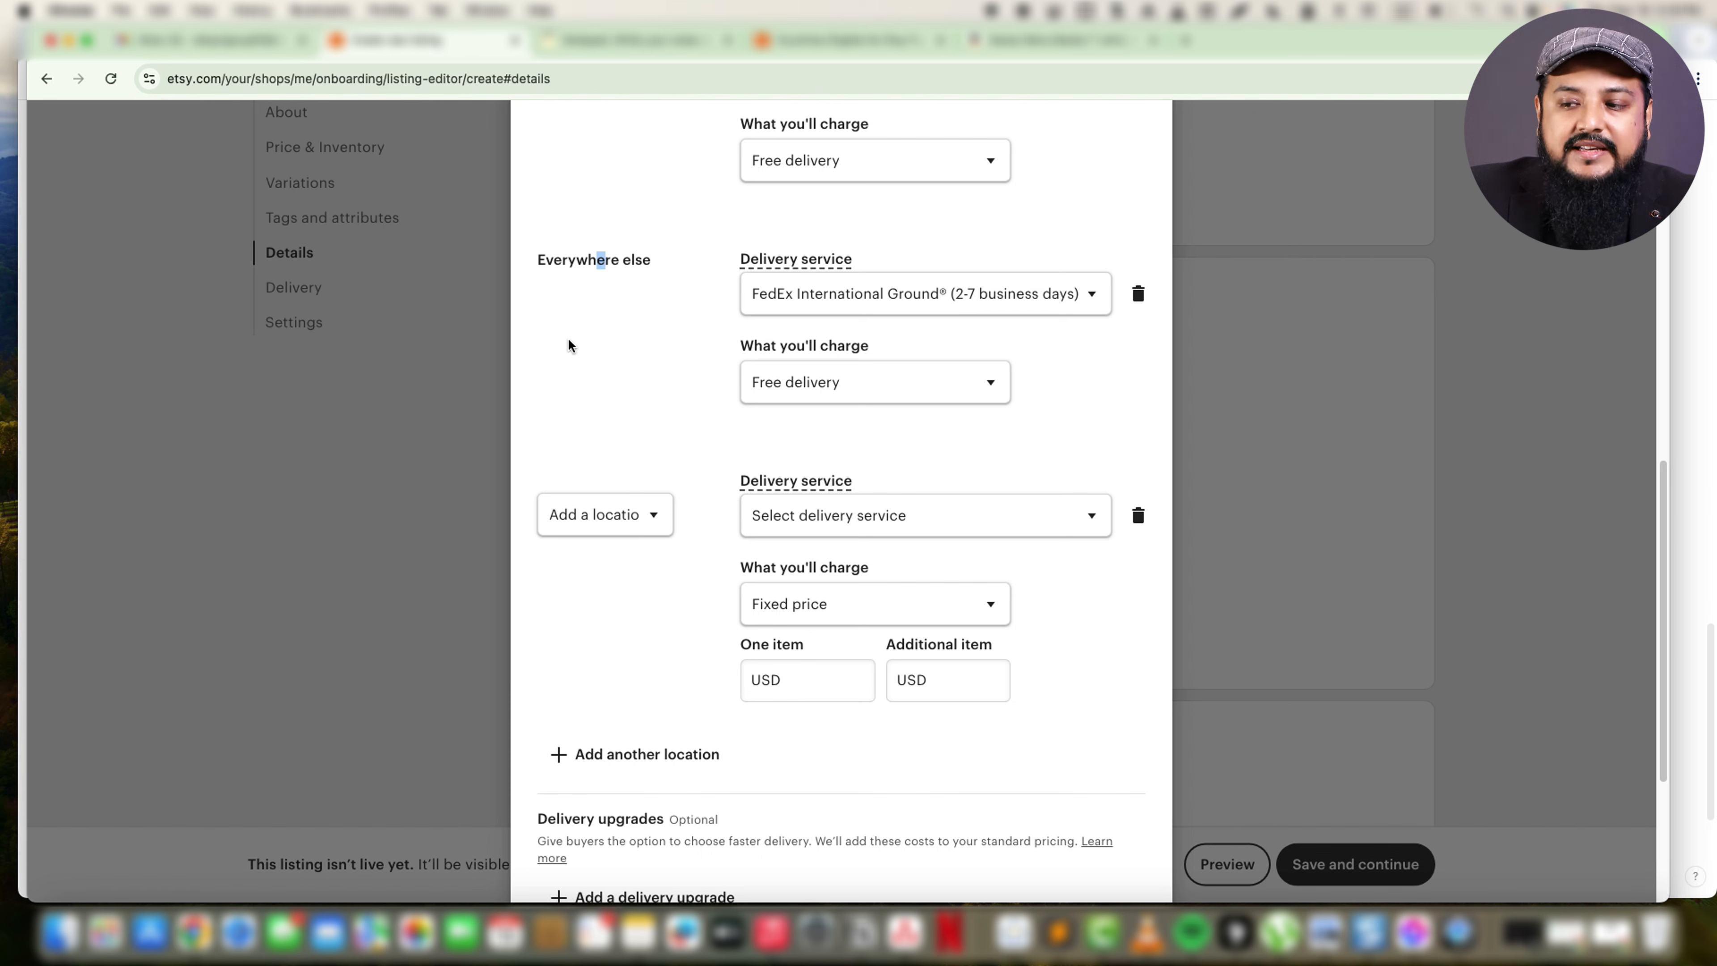
pyautogui.click(621, 345)
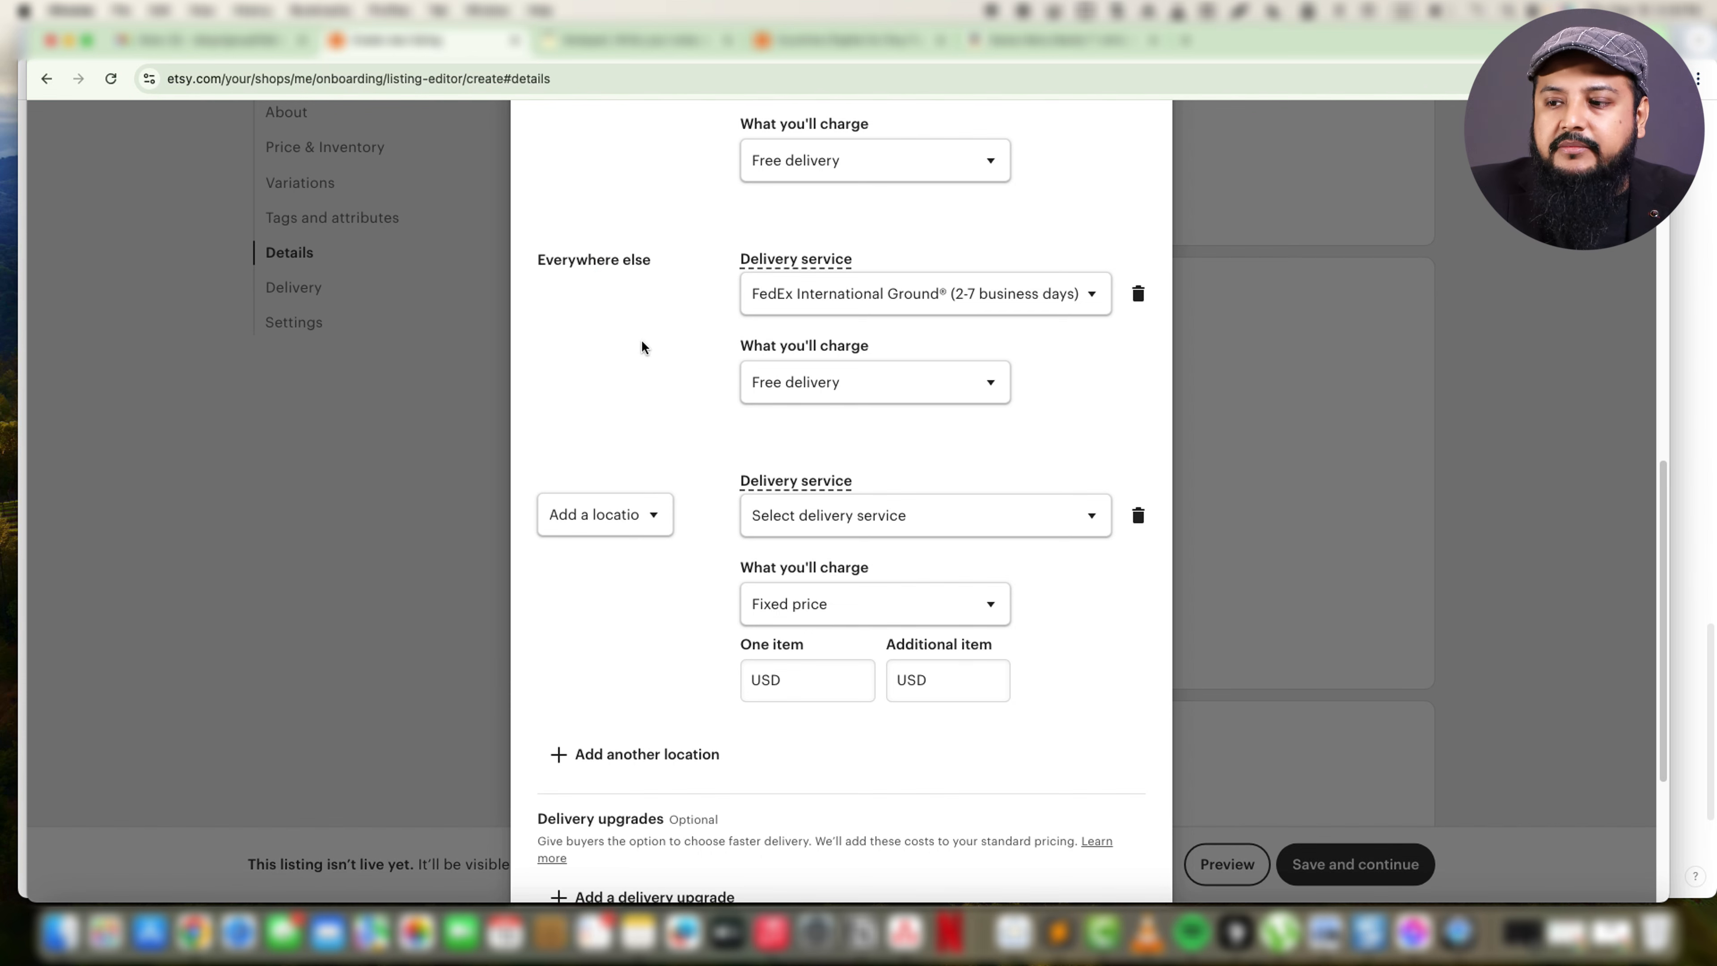
pyautogui.click(1136, 298)
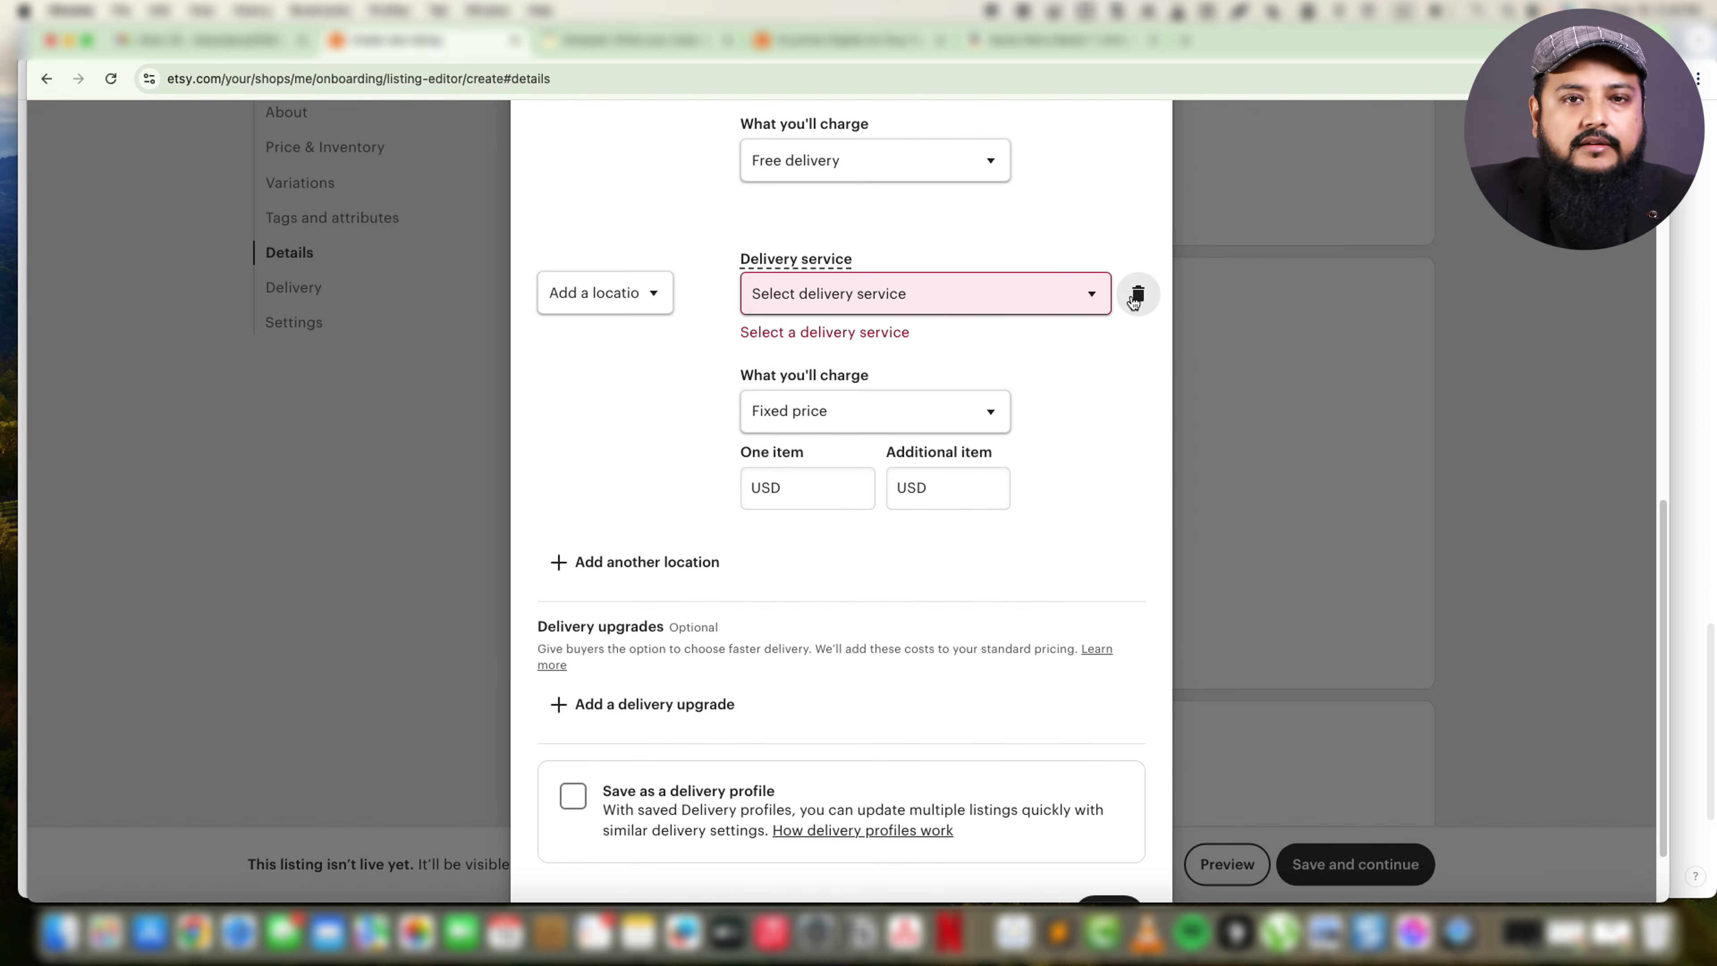
# Set the added location to Canada with FedEx International Ground (2-7 business days) as its delivery service.
pyautogui.click(625, 308)
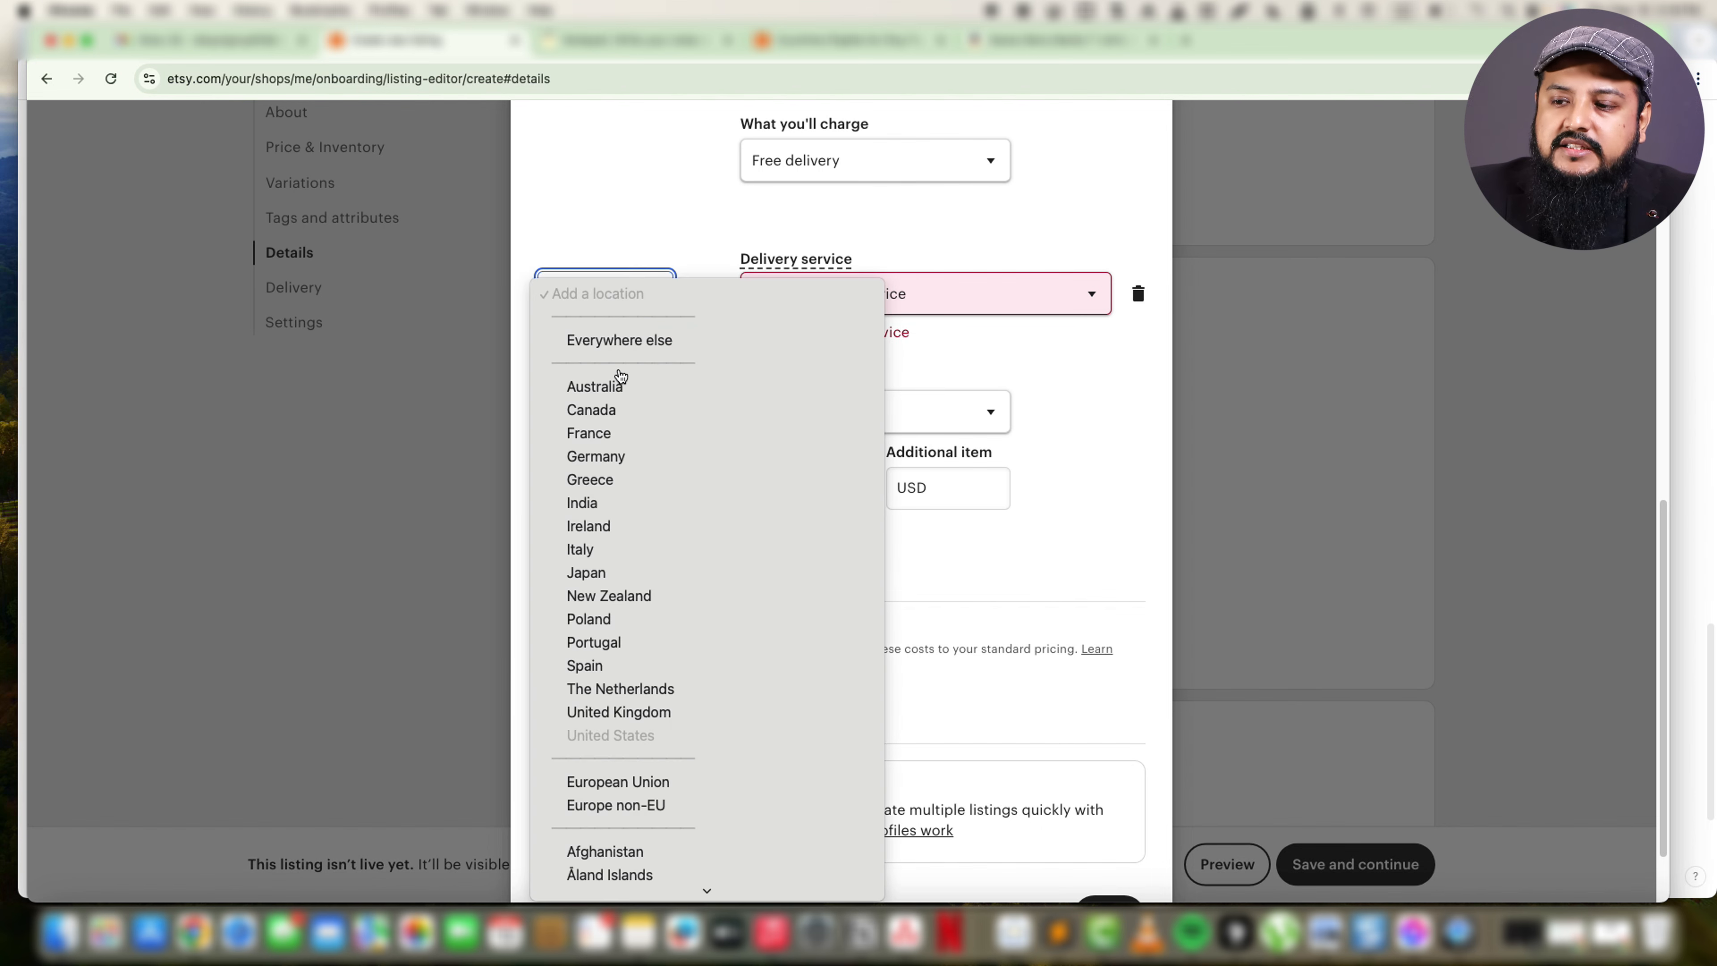
pyautogui.click(595, 419)
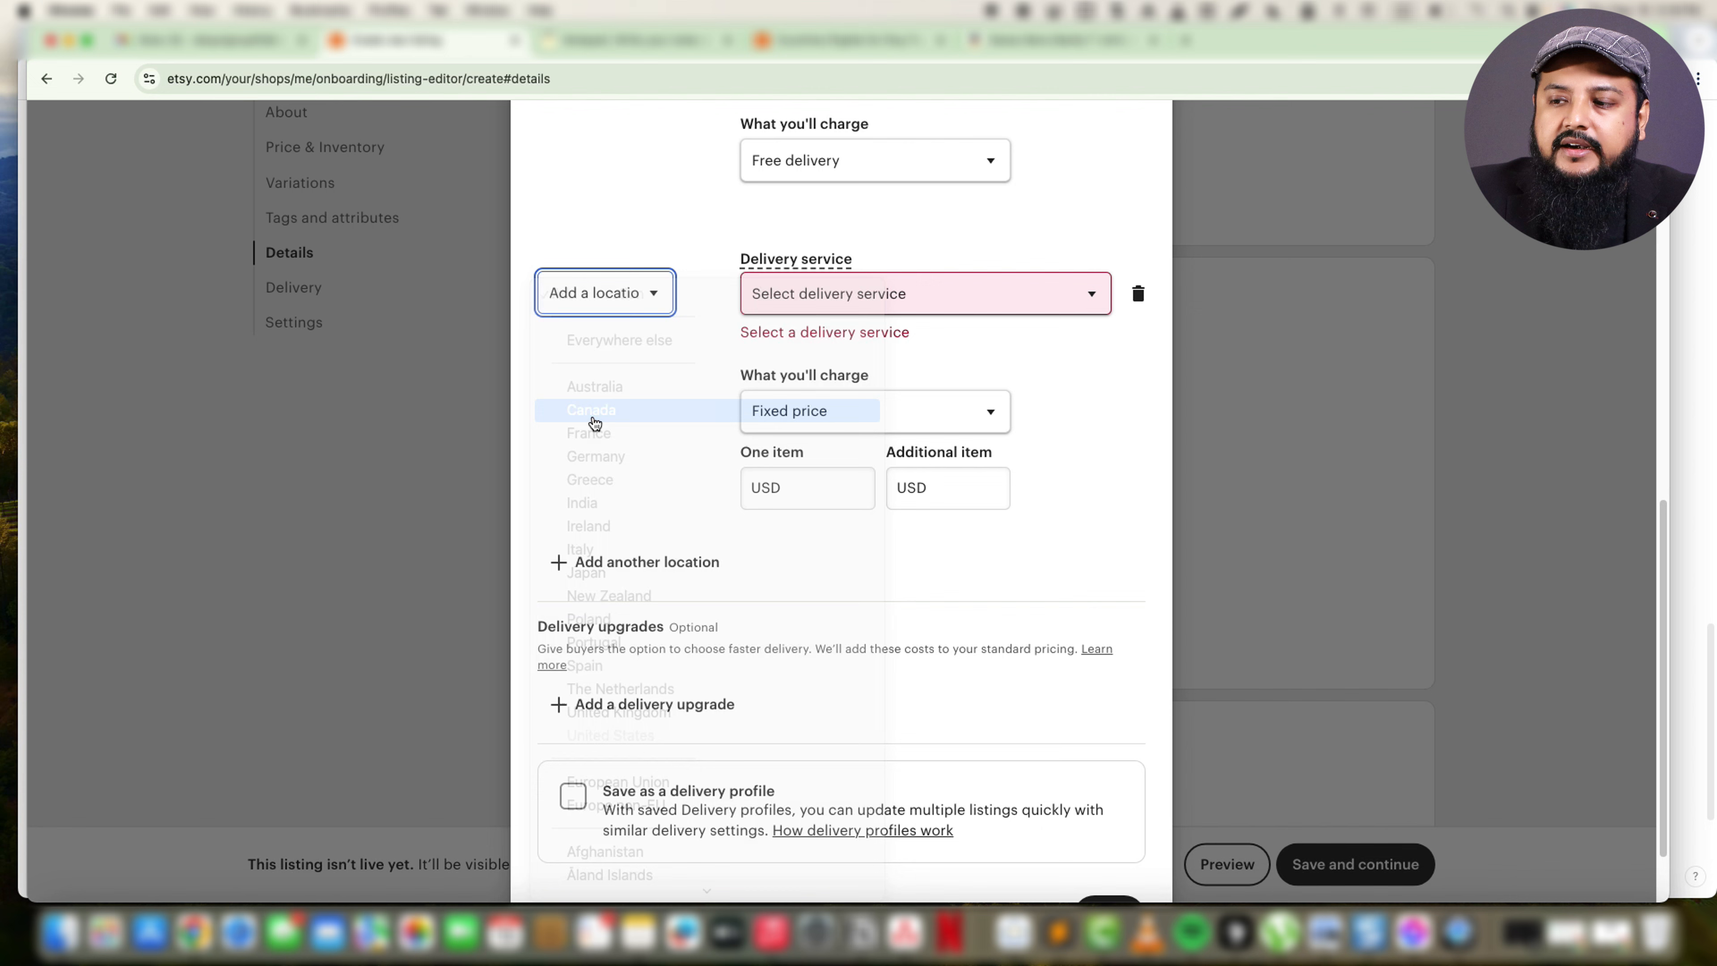
pyautogui.click(834, 301)
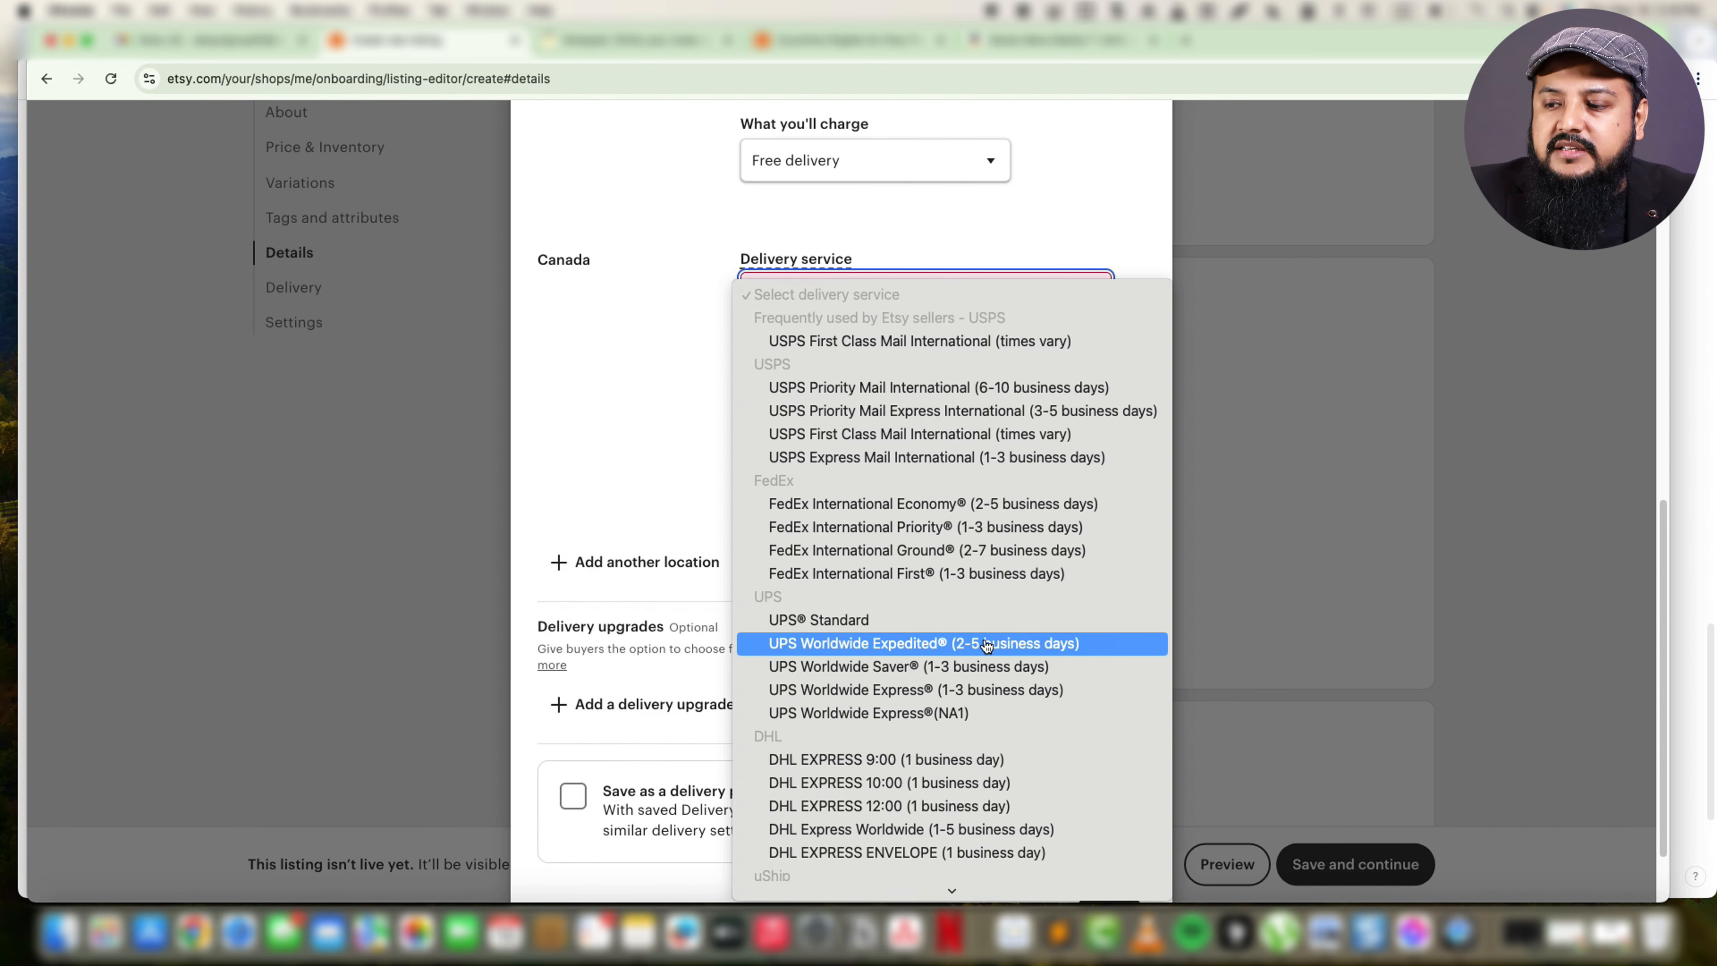
pyautogui.click(988, 551)
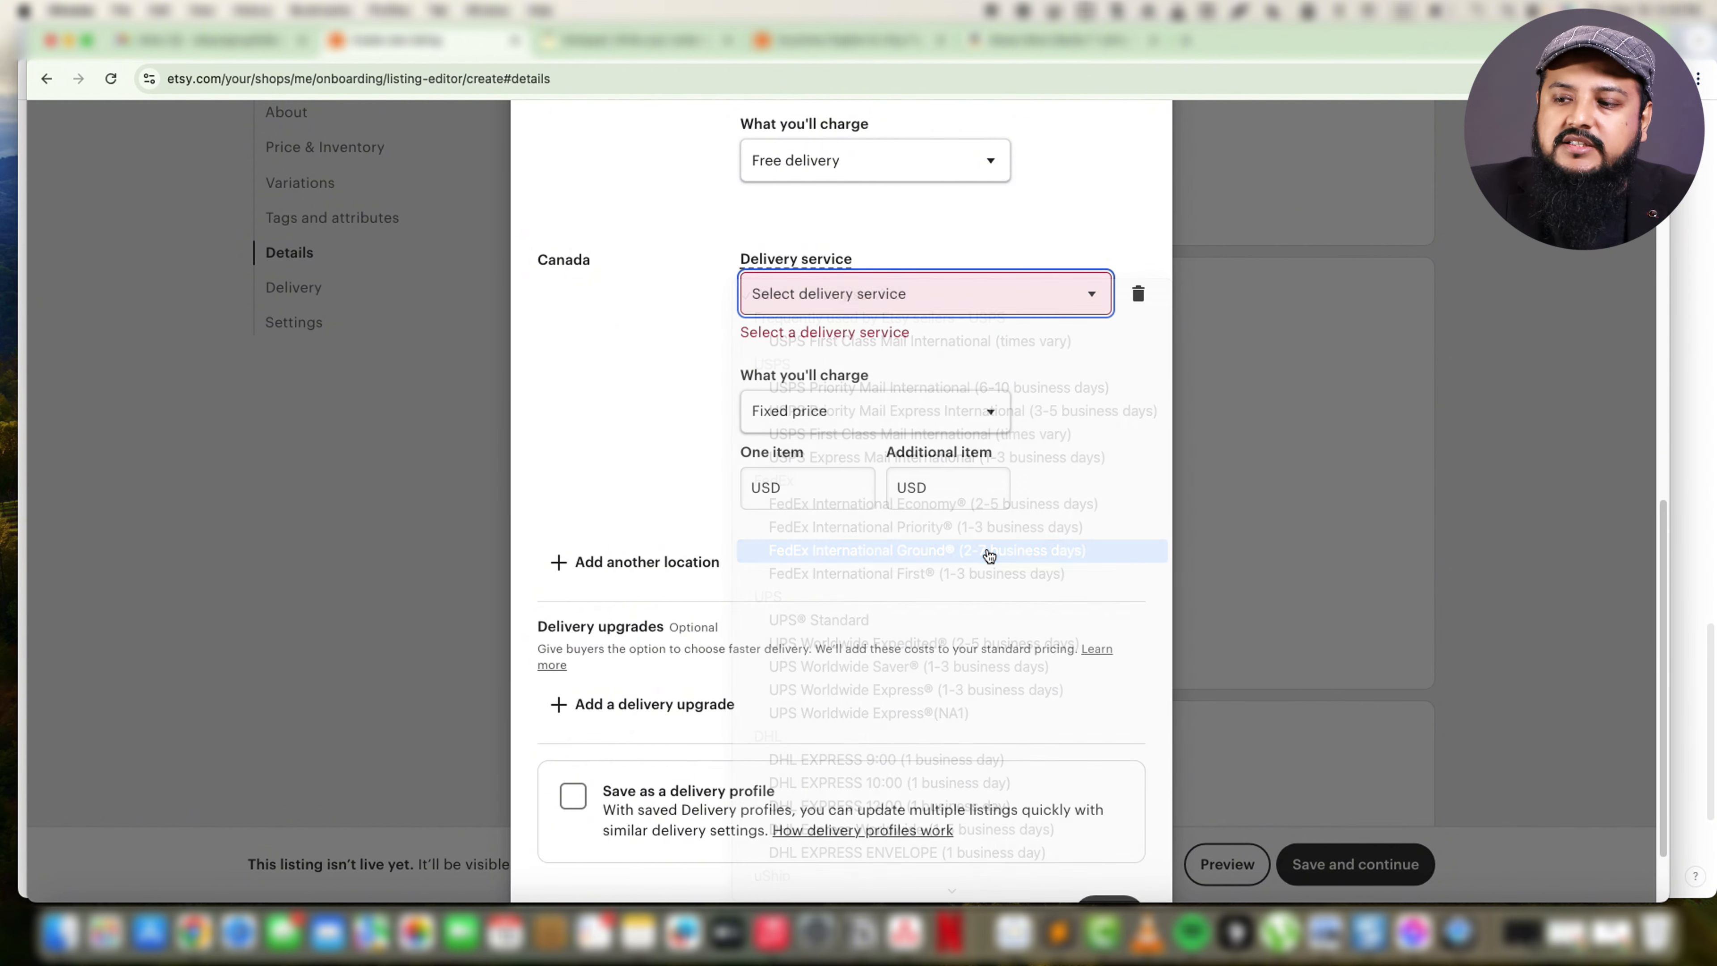
# Keep the fixed price charge for Canada and enter USD 10 for one item and USD 7 for each additional item.
pyautogui.click(851, 396)
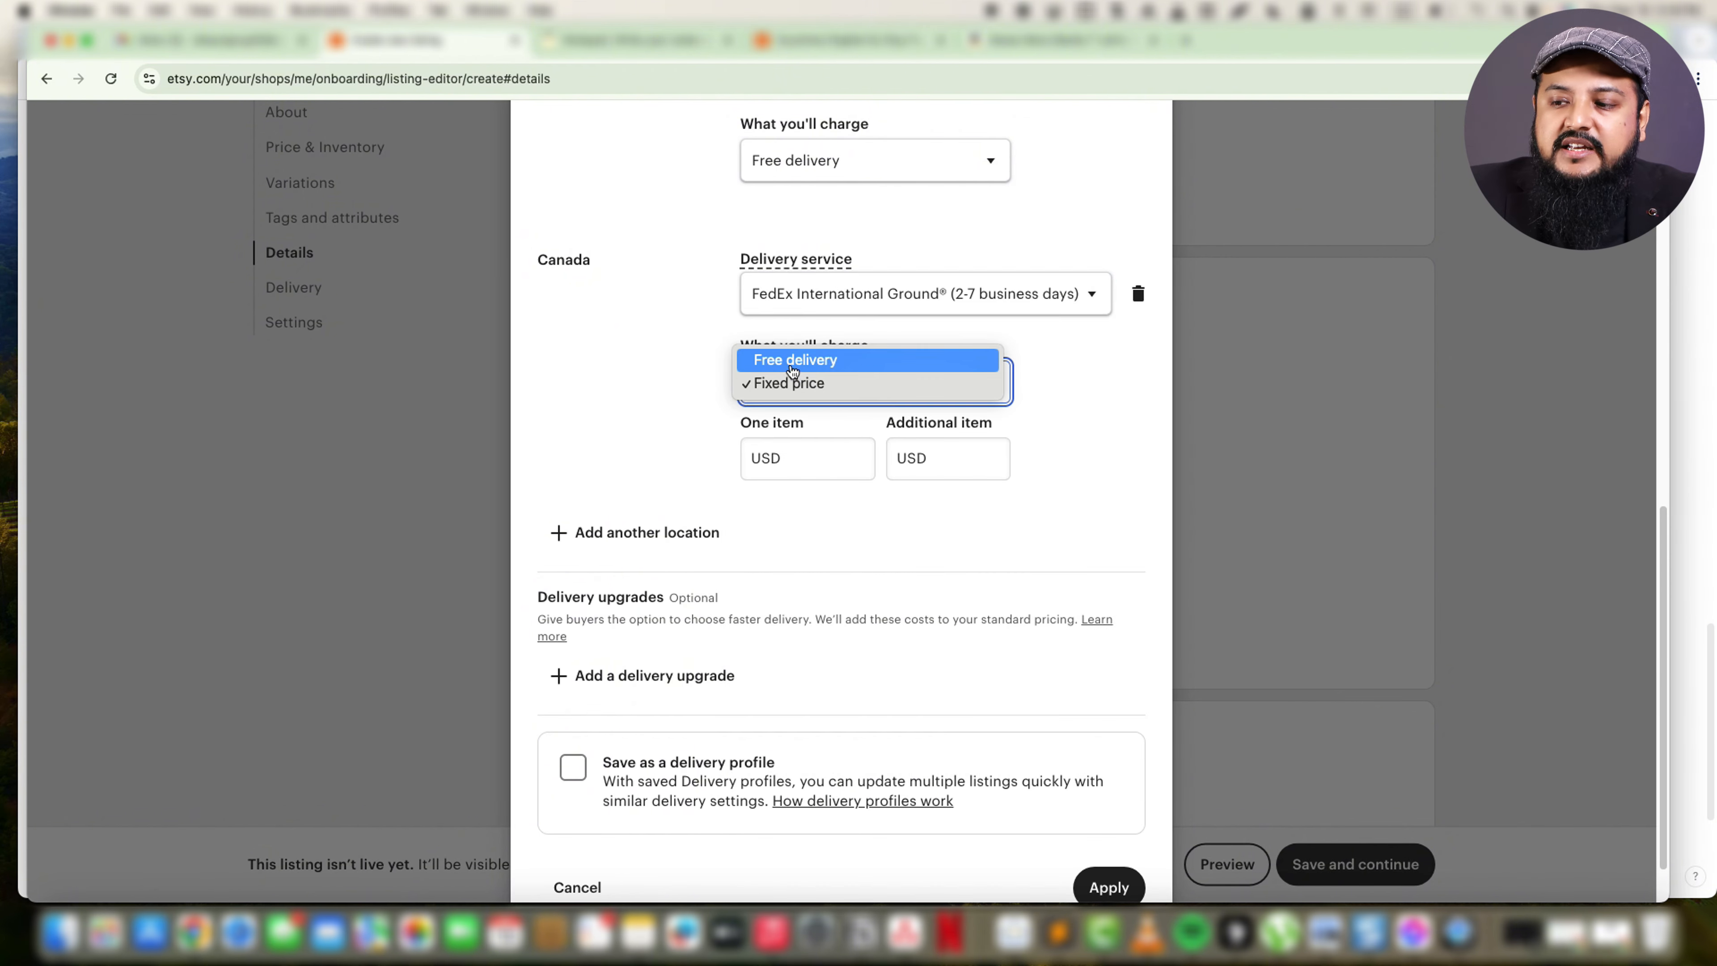
pyautogui.click(787, 460)
pyautogui.click(791, 460)
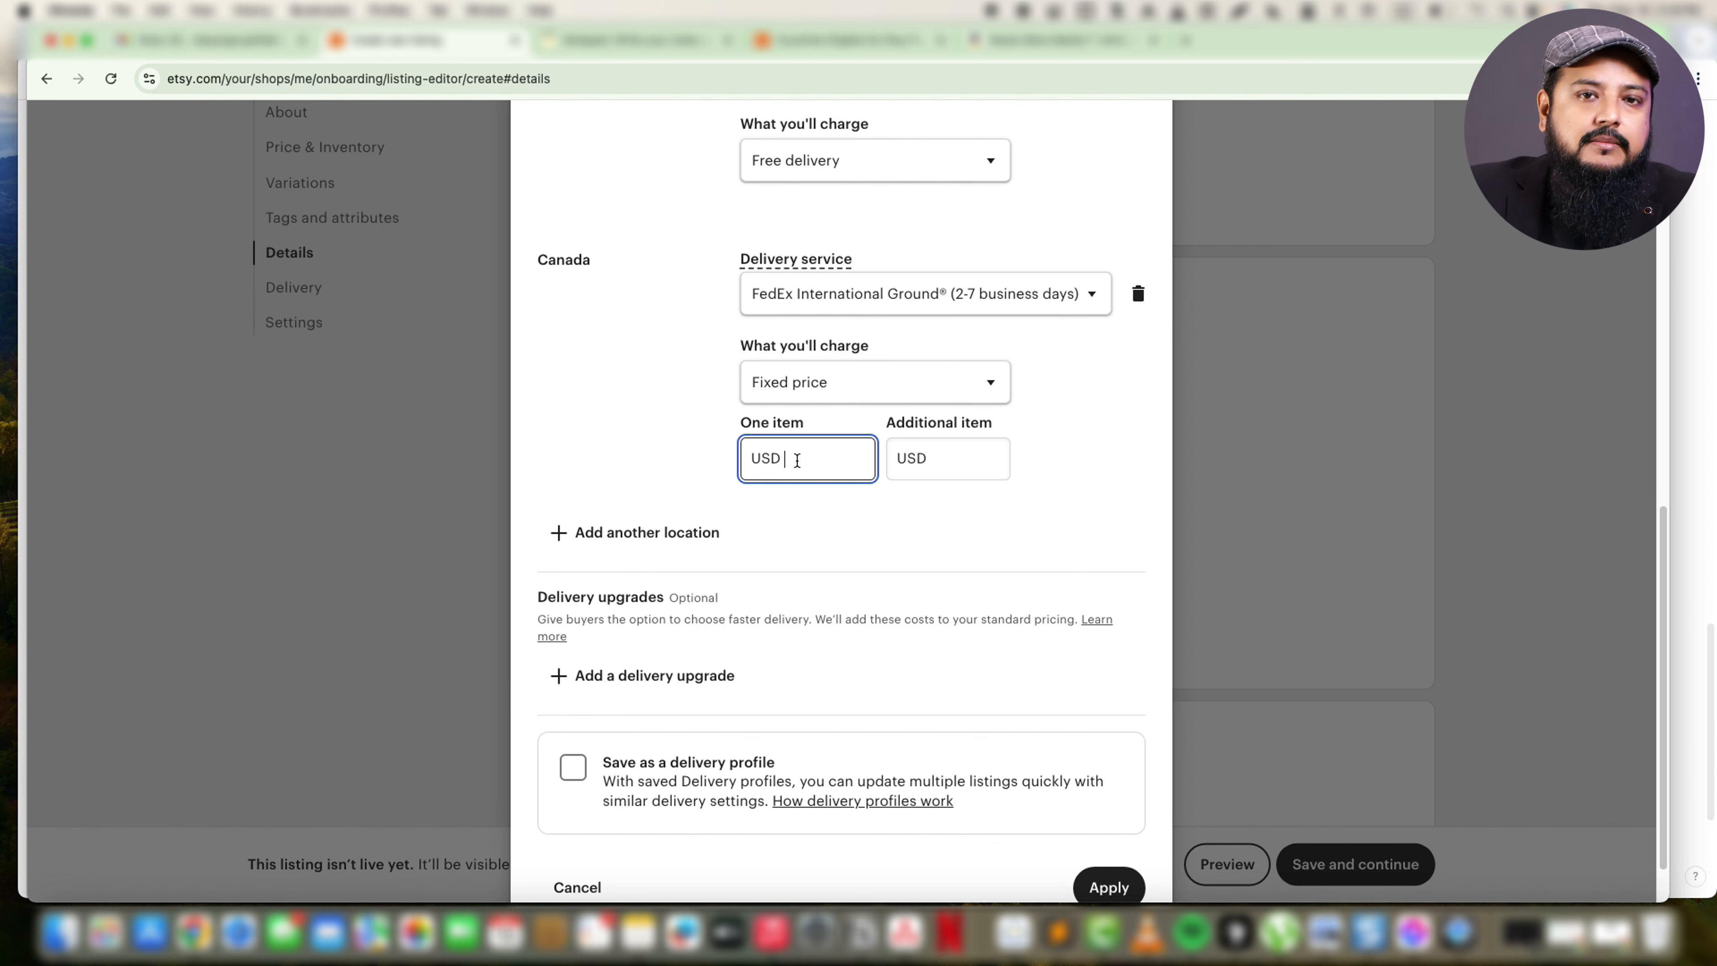
pyautogui.write('10')
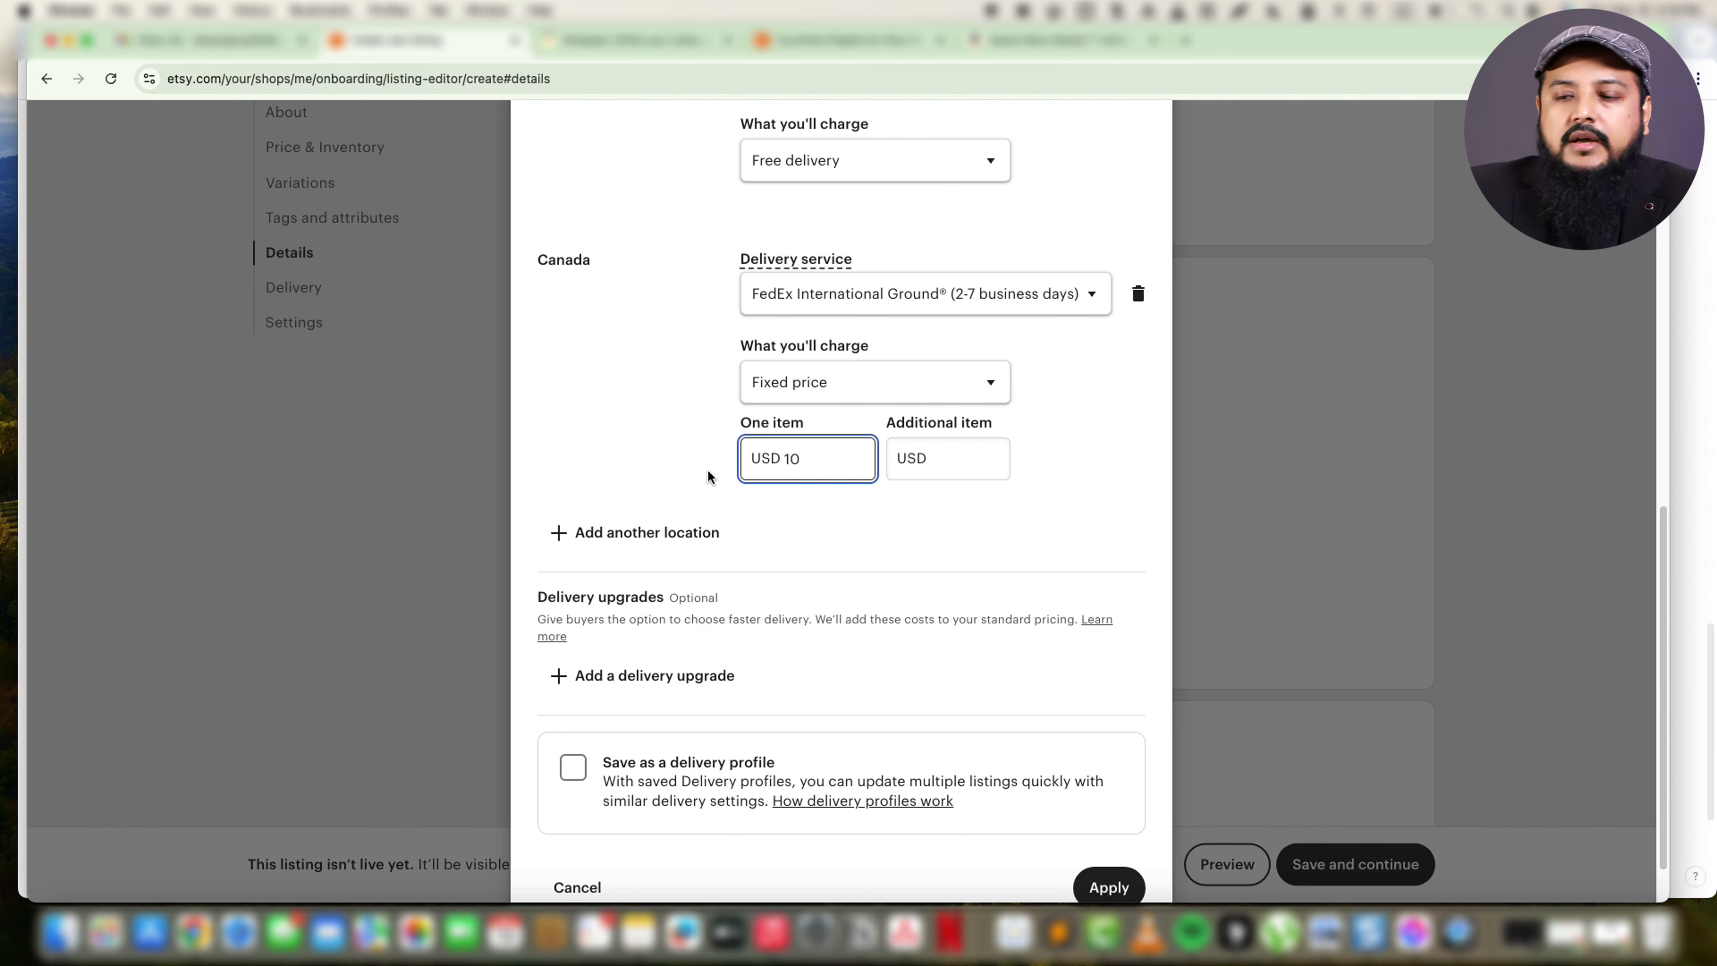
pyautogui.click(950, 462)
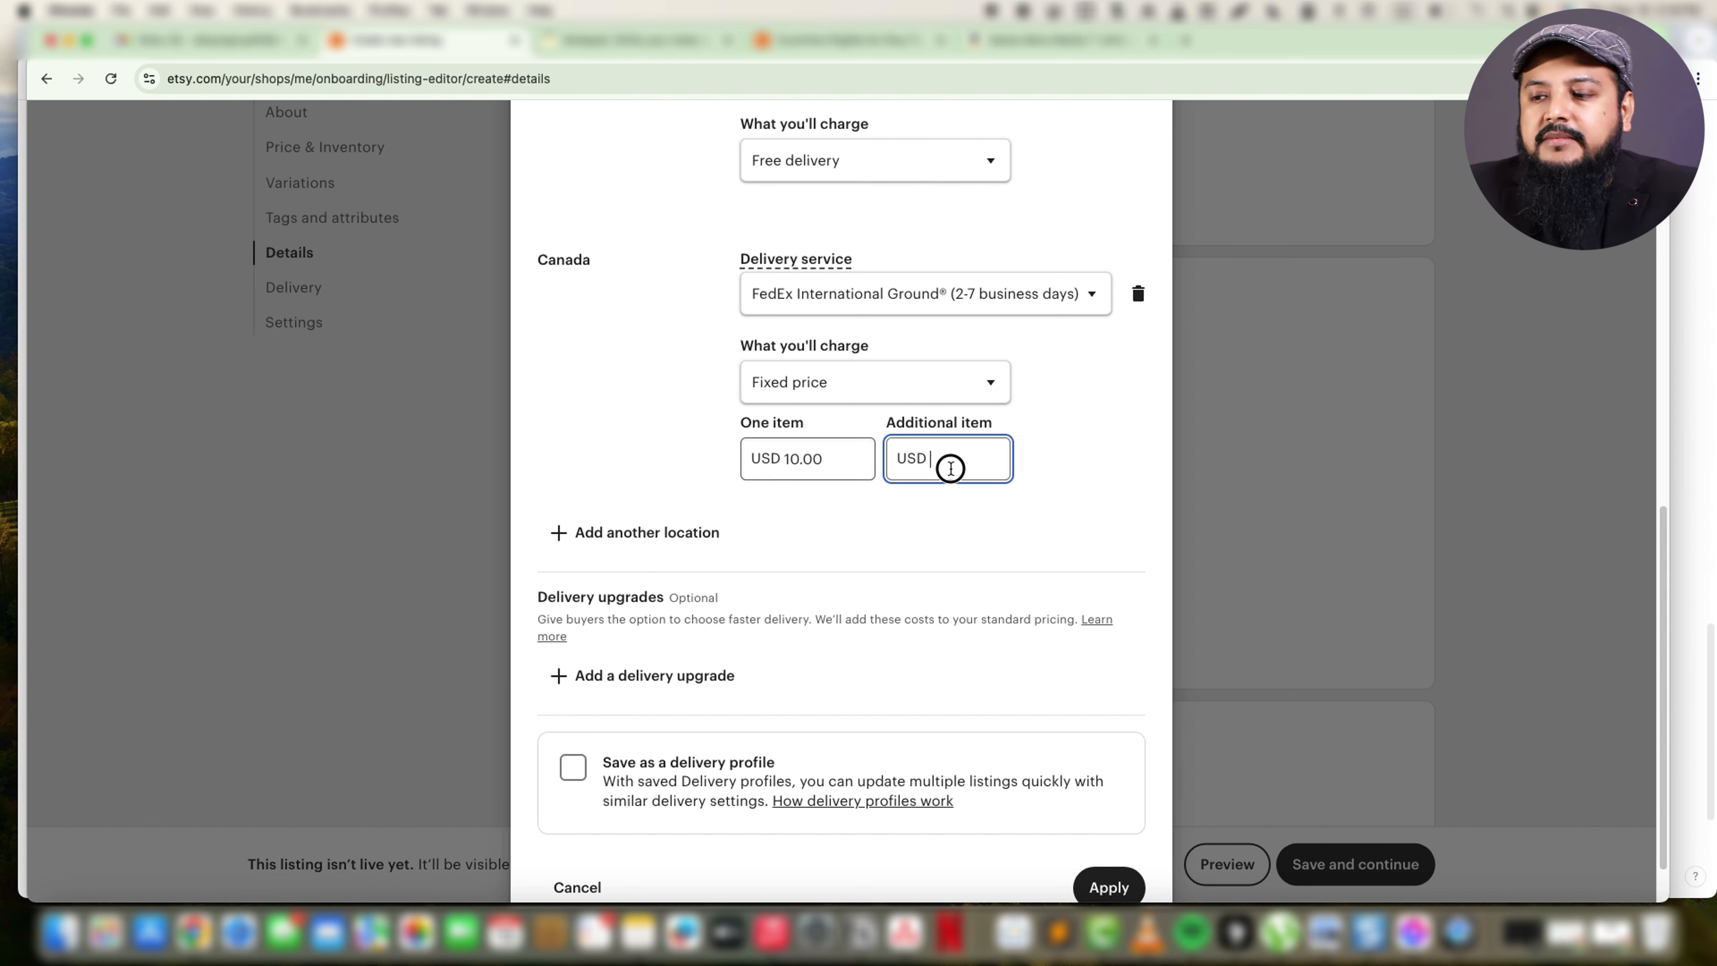
pyautogui.write('7')
pyautogui.click(668, 461)
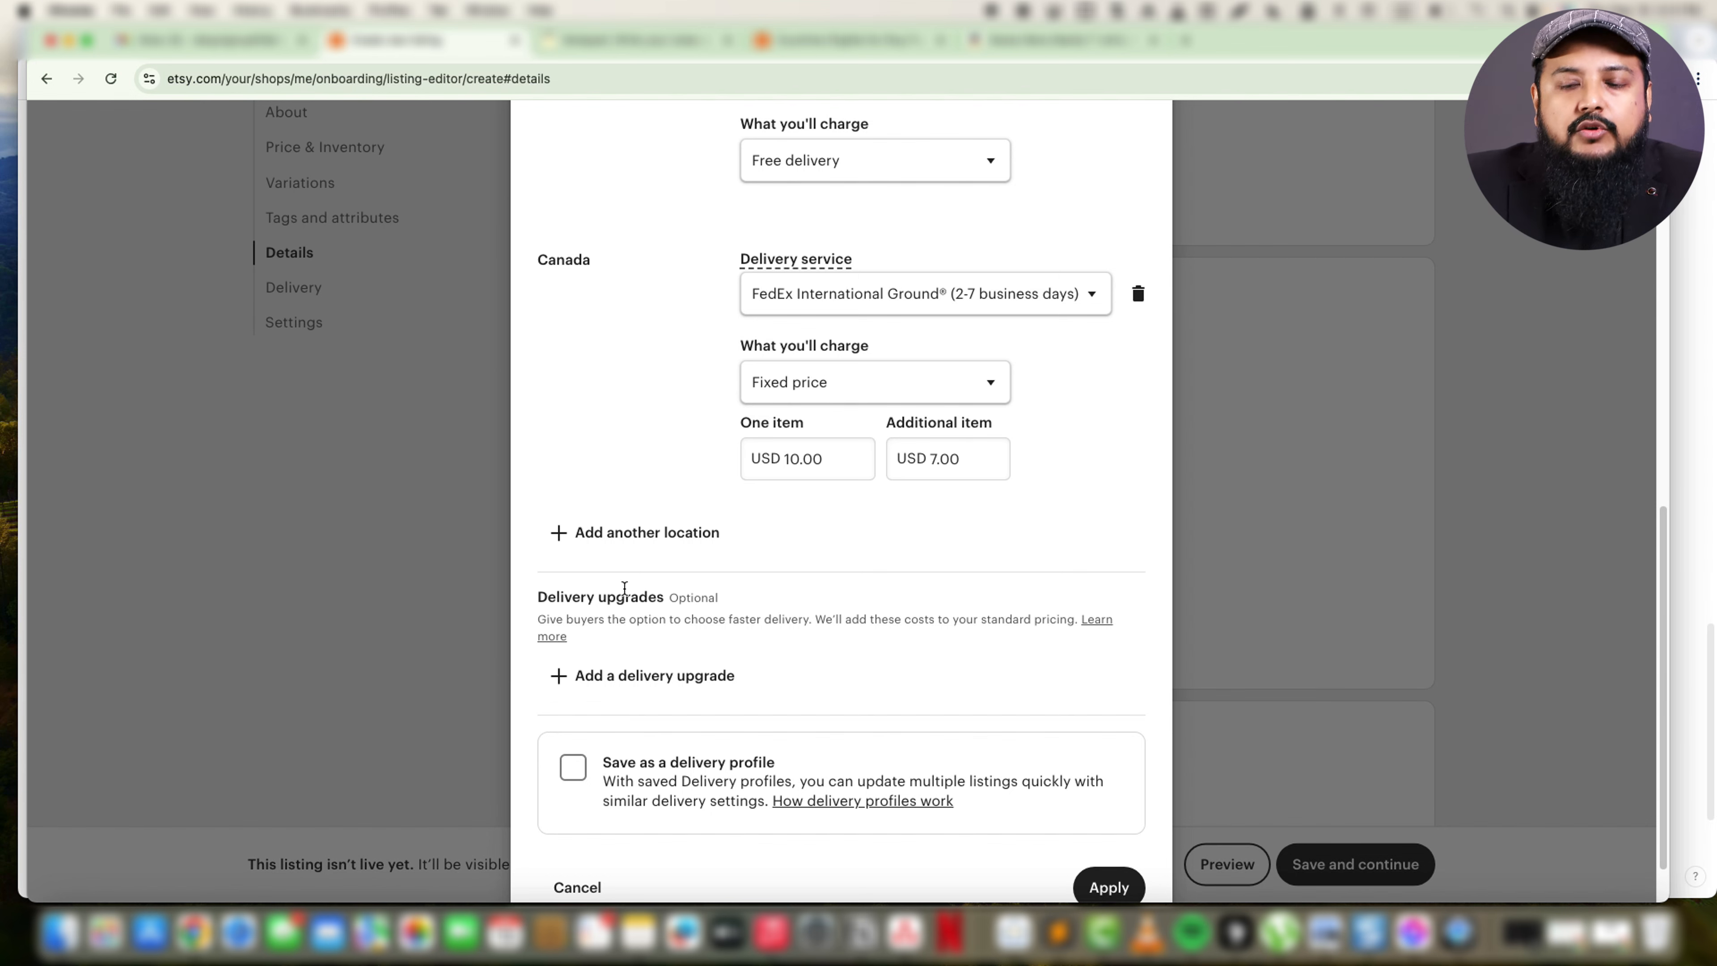
# Add the United Kingdom as another delivery location with USPS Priority Mail International (6-10 business days) as its service.
pyautogui.click(629, 553)
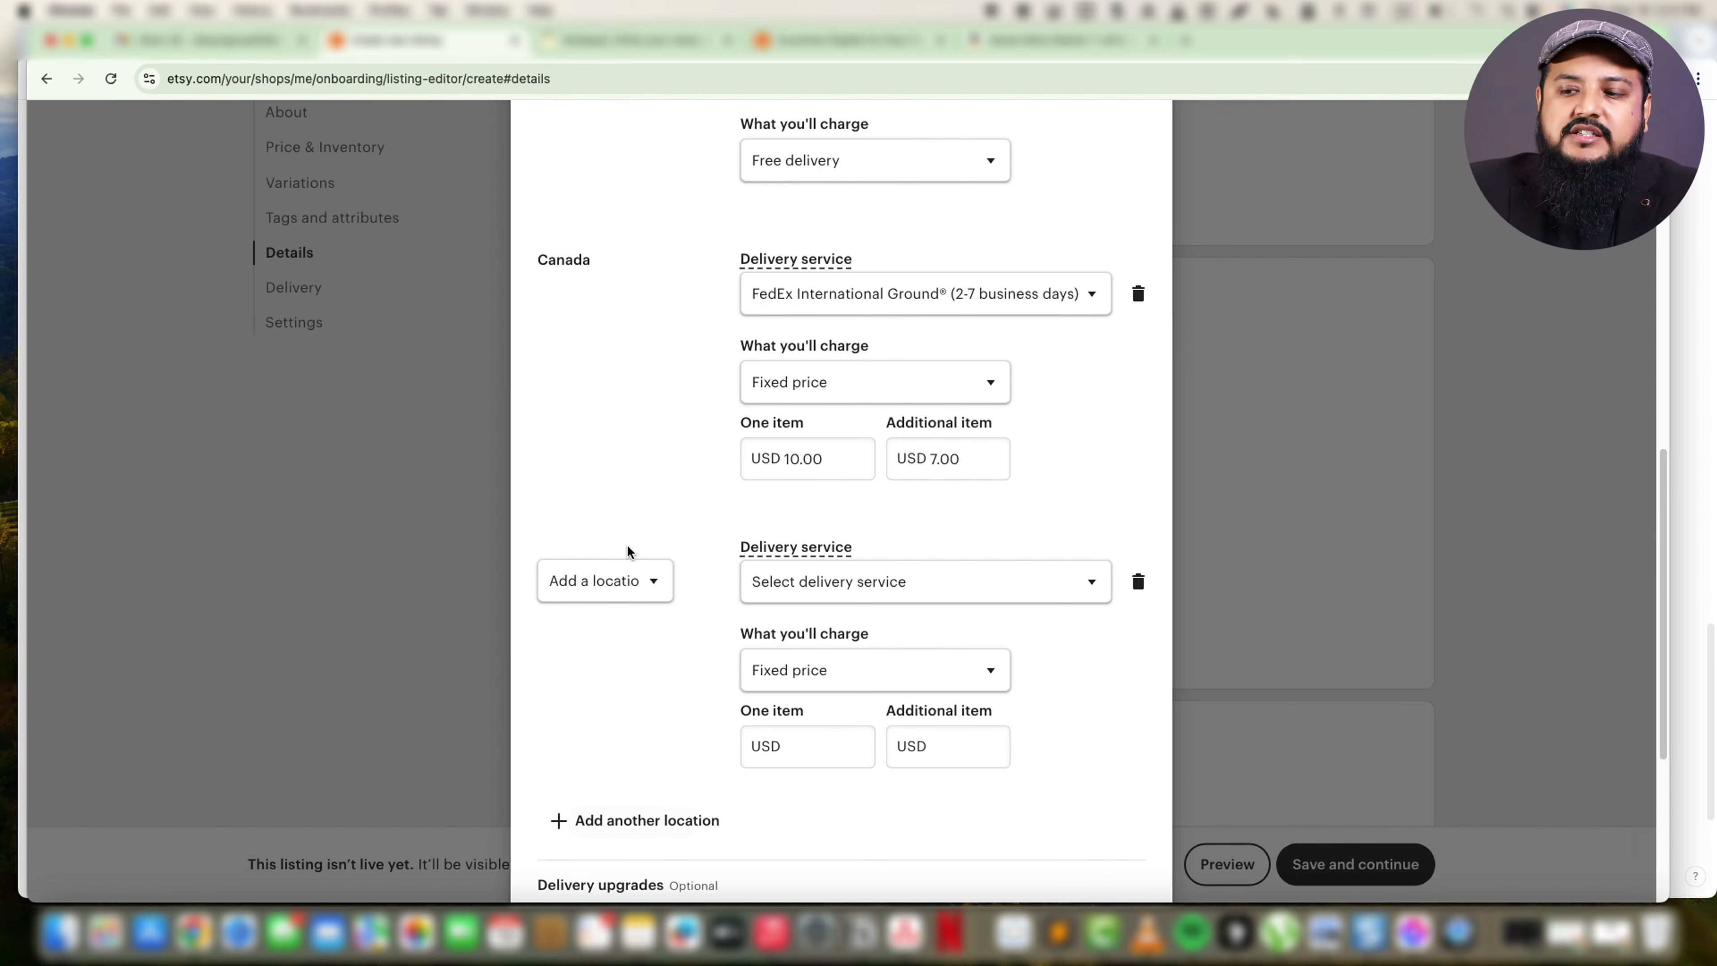
pyautogui.click(647, 596)
pyautogui.scroll(-3, 669, 704)
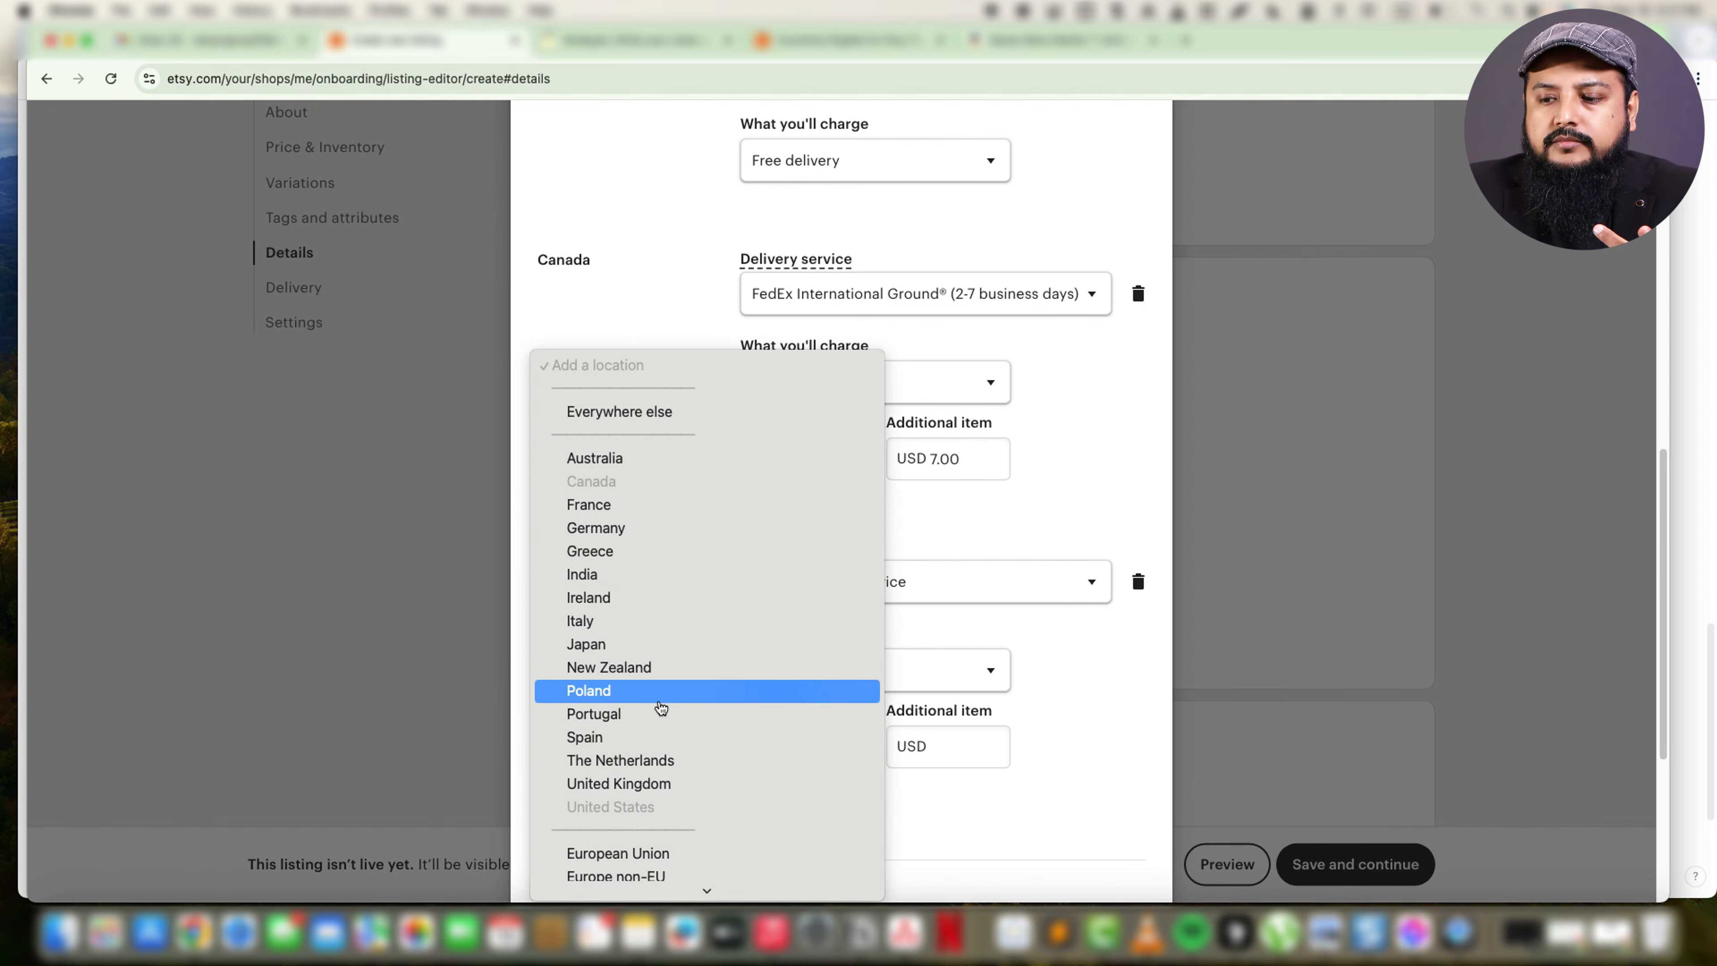
pyautogui.click(673, 791)
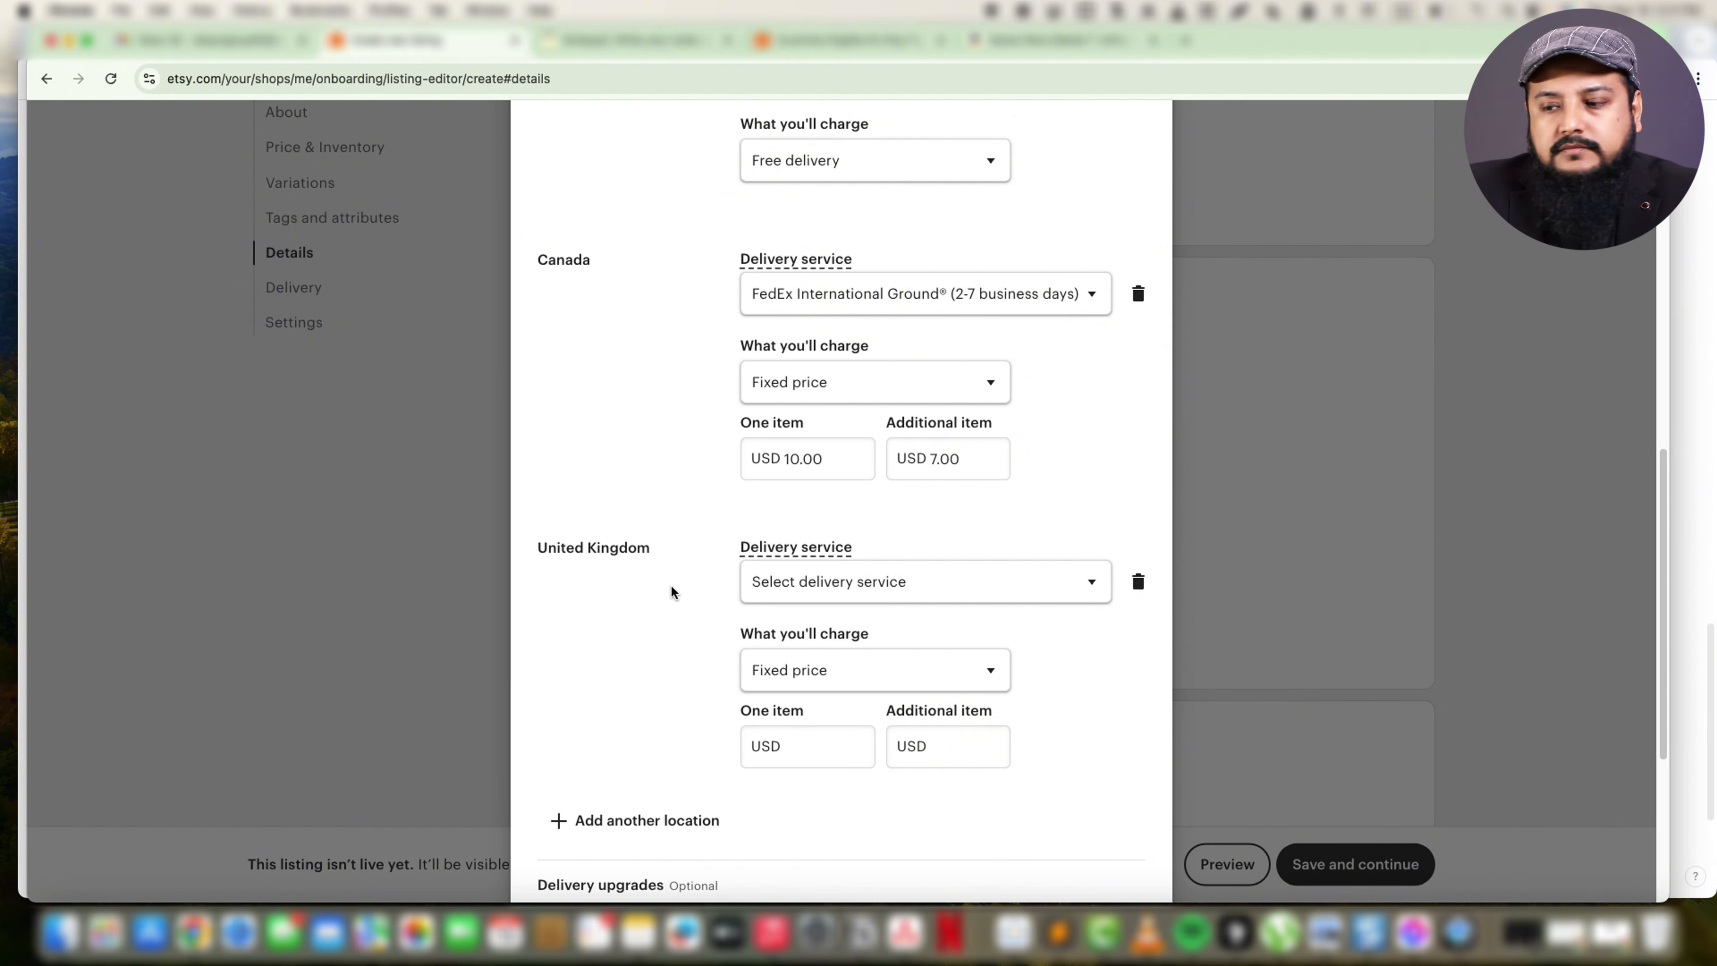
pyautogui.click(851, 588)
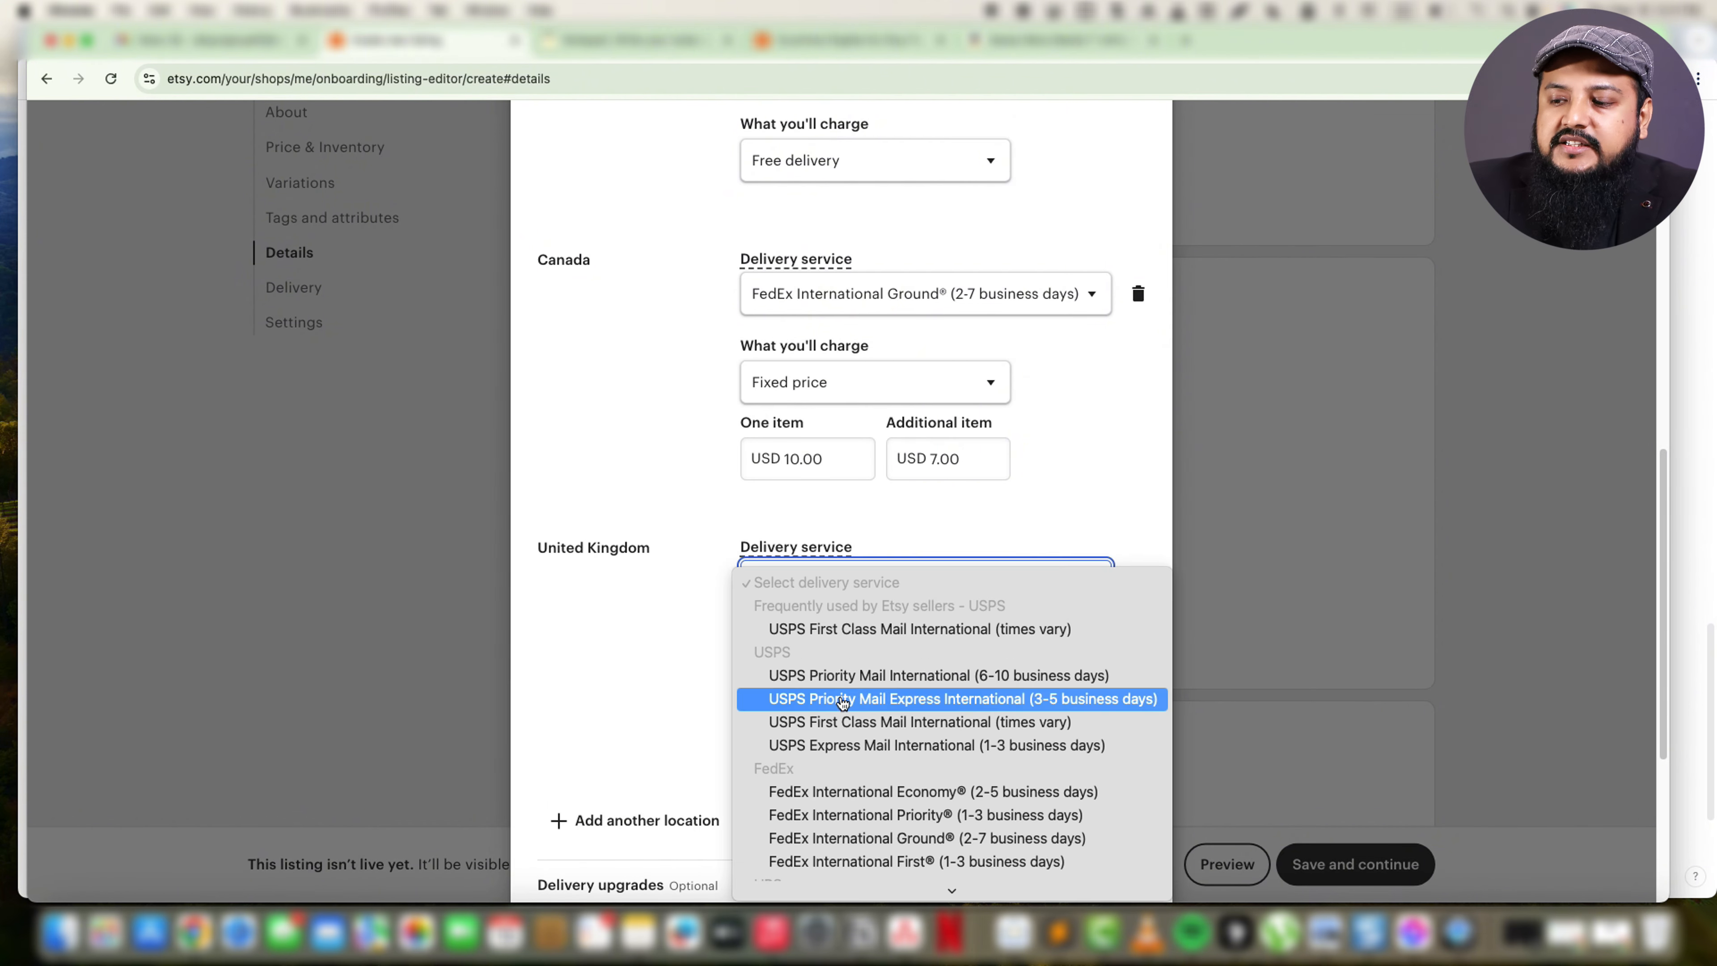
pyautogui.click(926, 675)
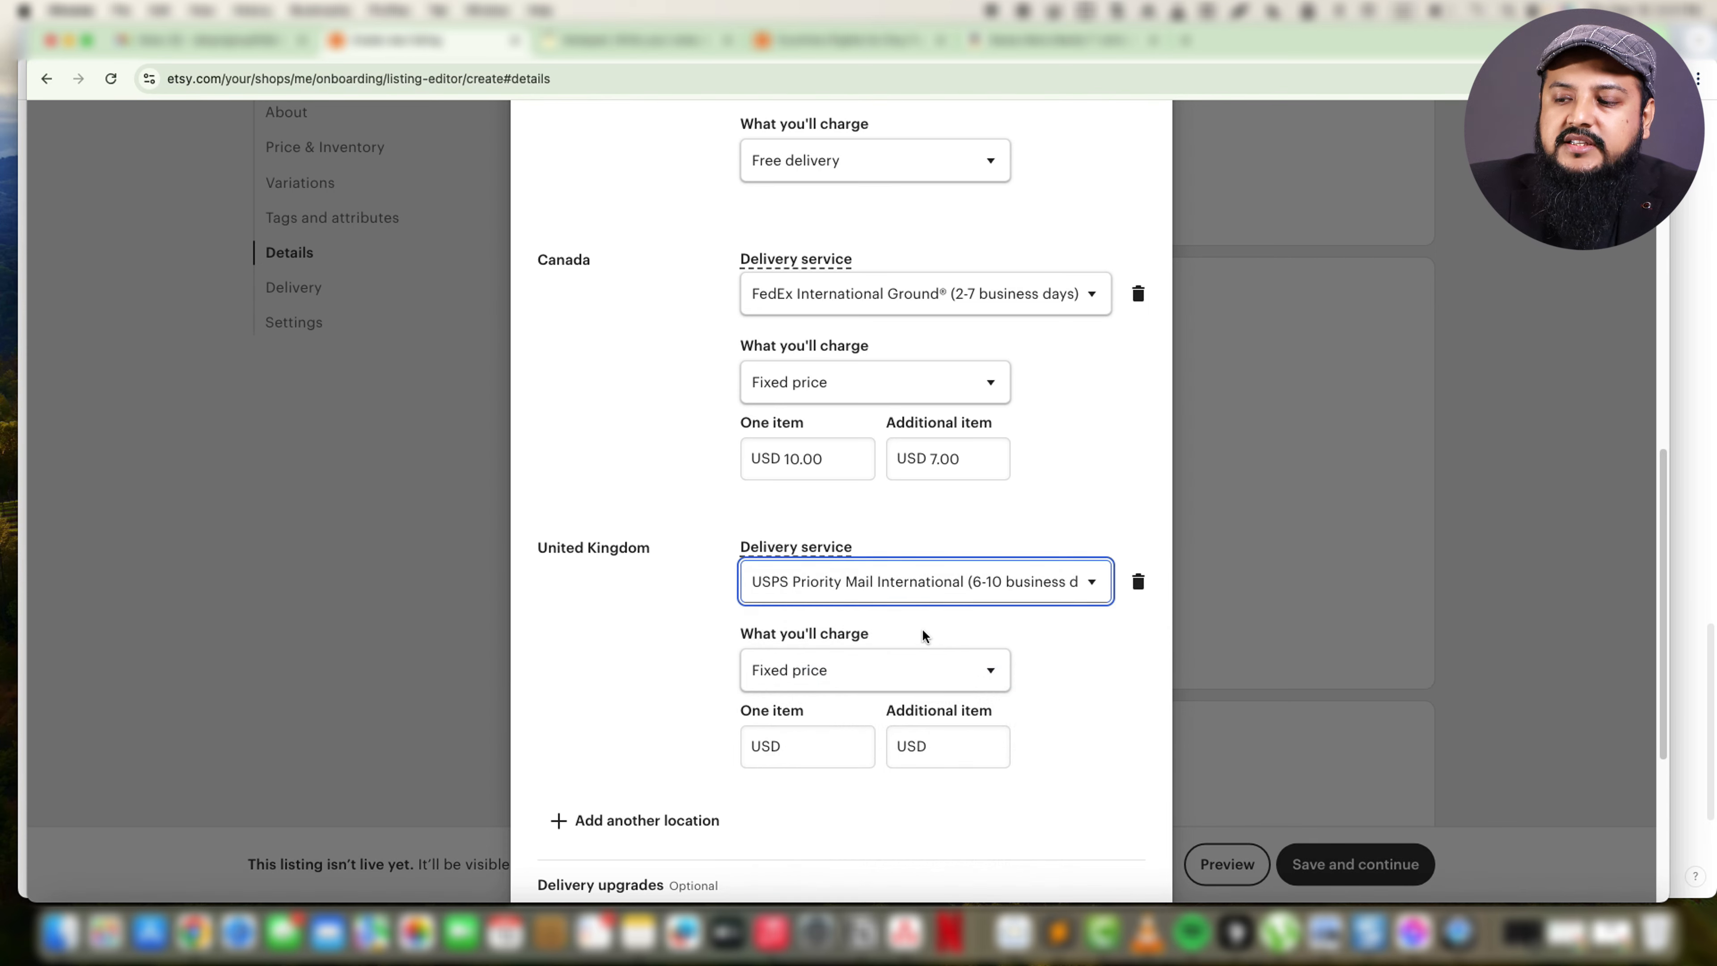
# Keep the fixed price charge for the United Kingdom and enter USD 20 for one item and USD 14 for each additional item.
pyautogui.scroll(-3, 924, 636)
pyautogui.click(842, 474)
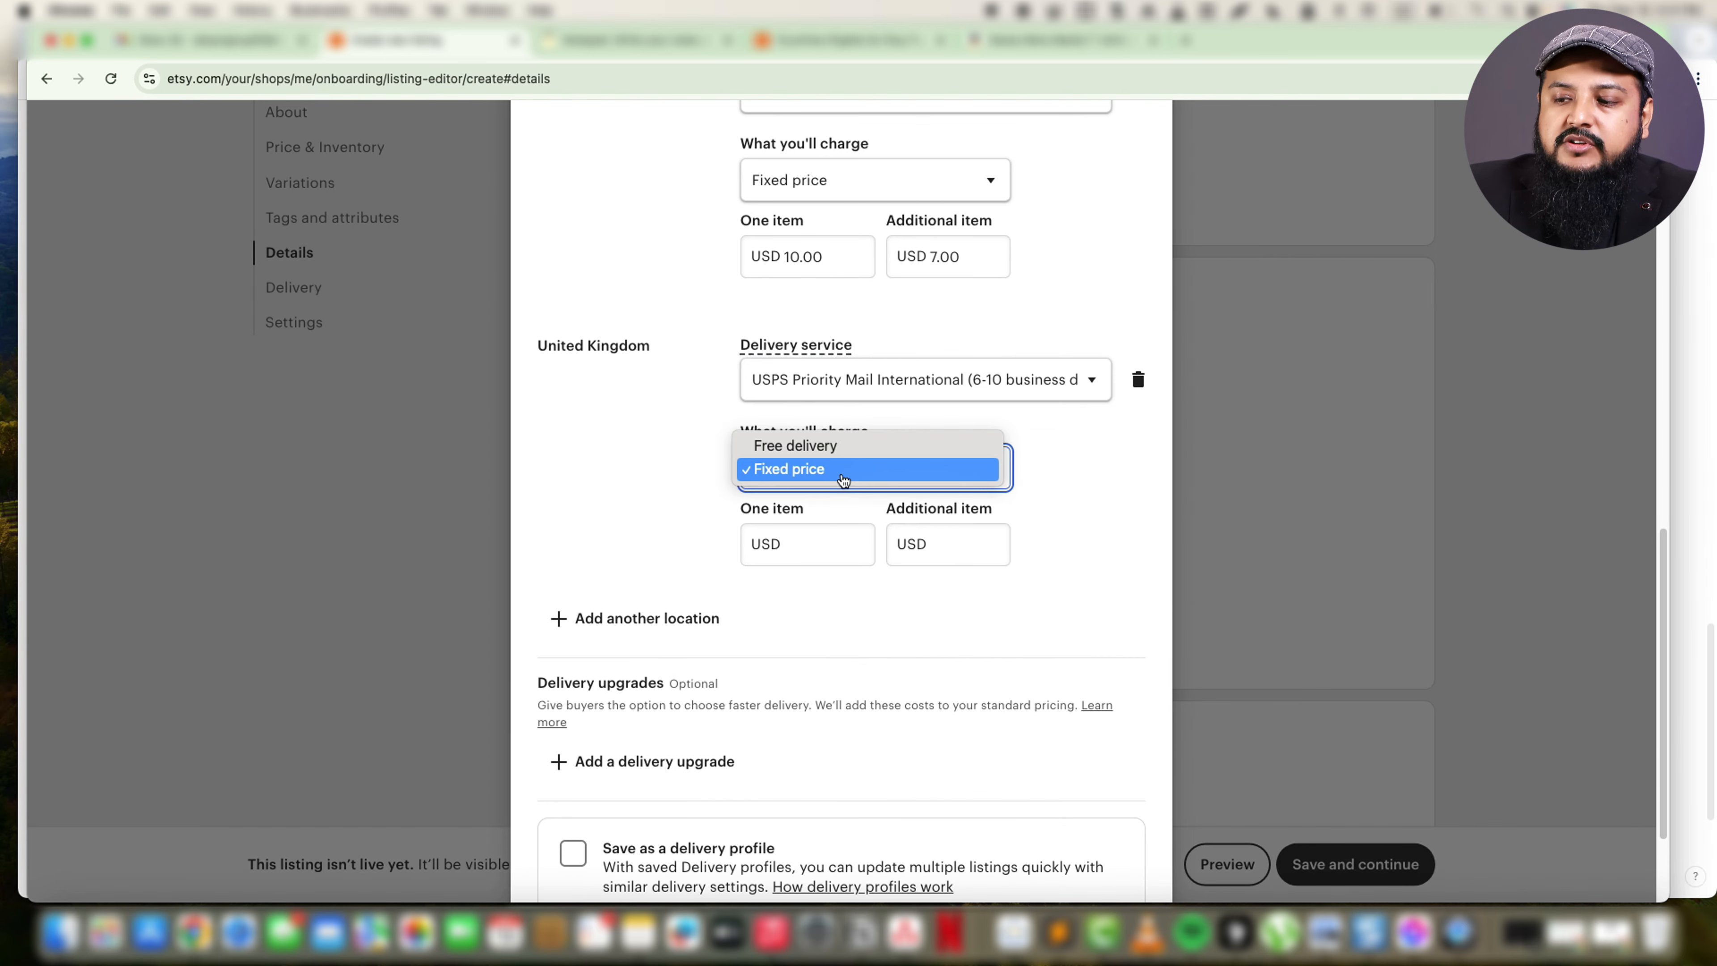
pyautogui.click(786, 472)
pyautogui.click(798, 541)
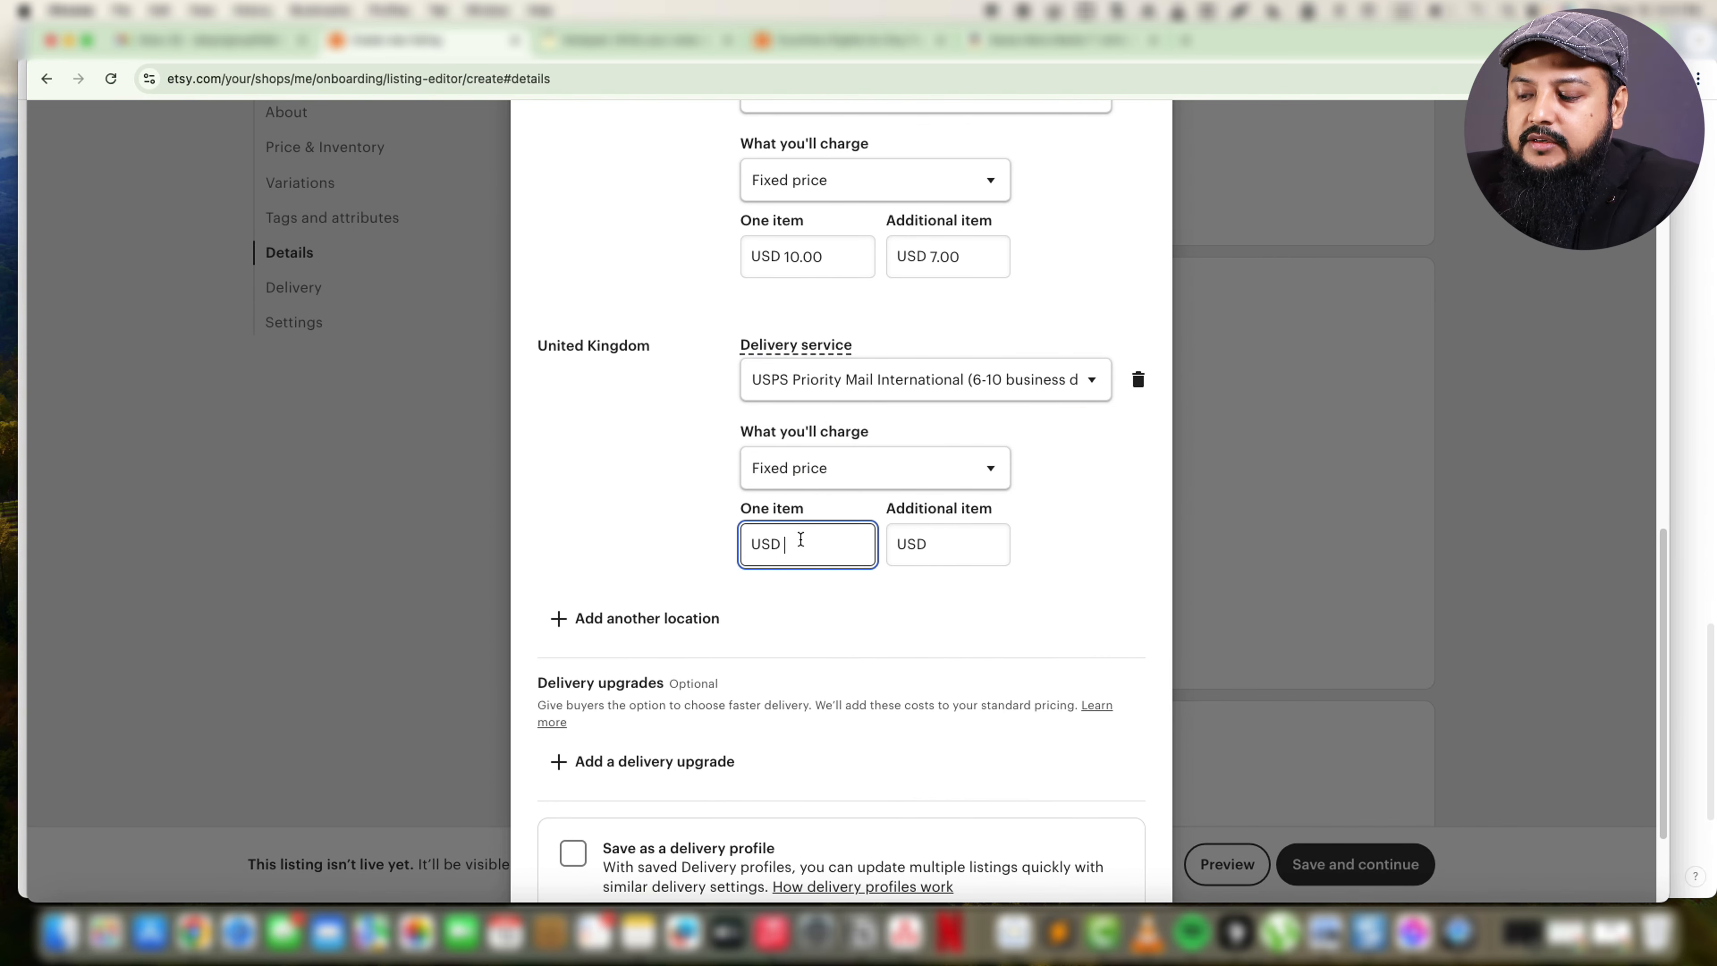
pyautogui.write('20')
pyautogui.click(920, 542)
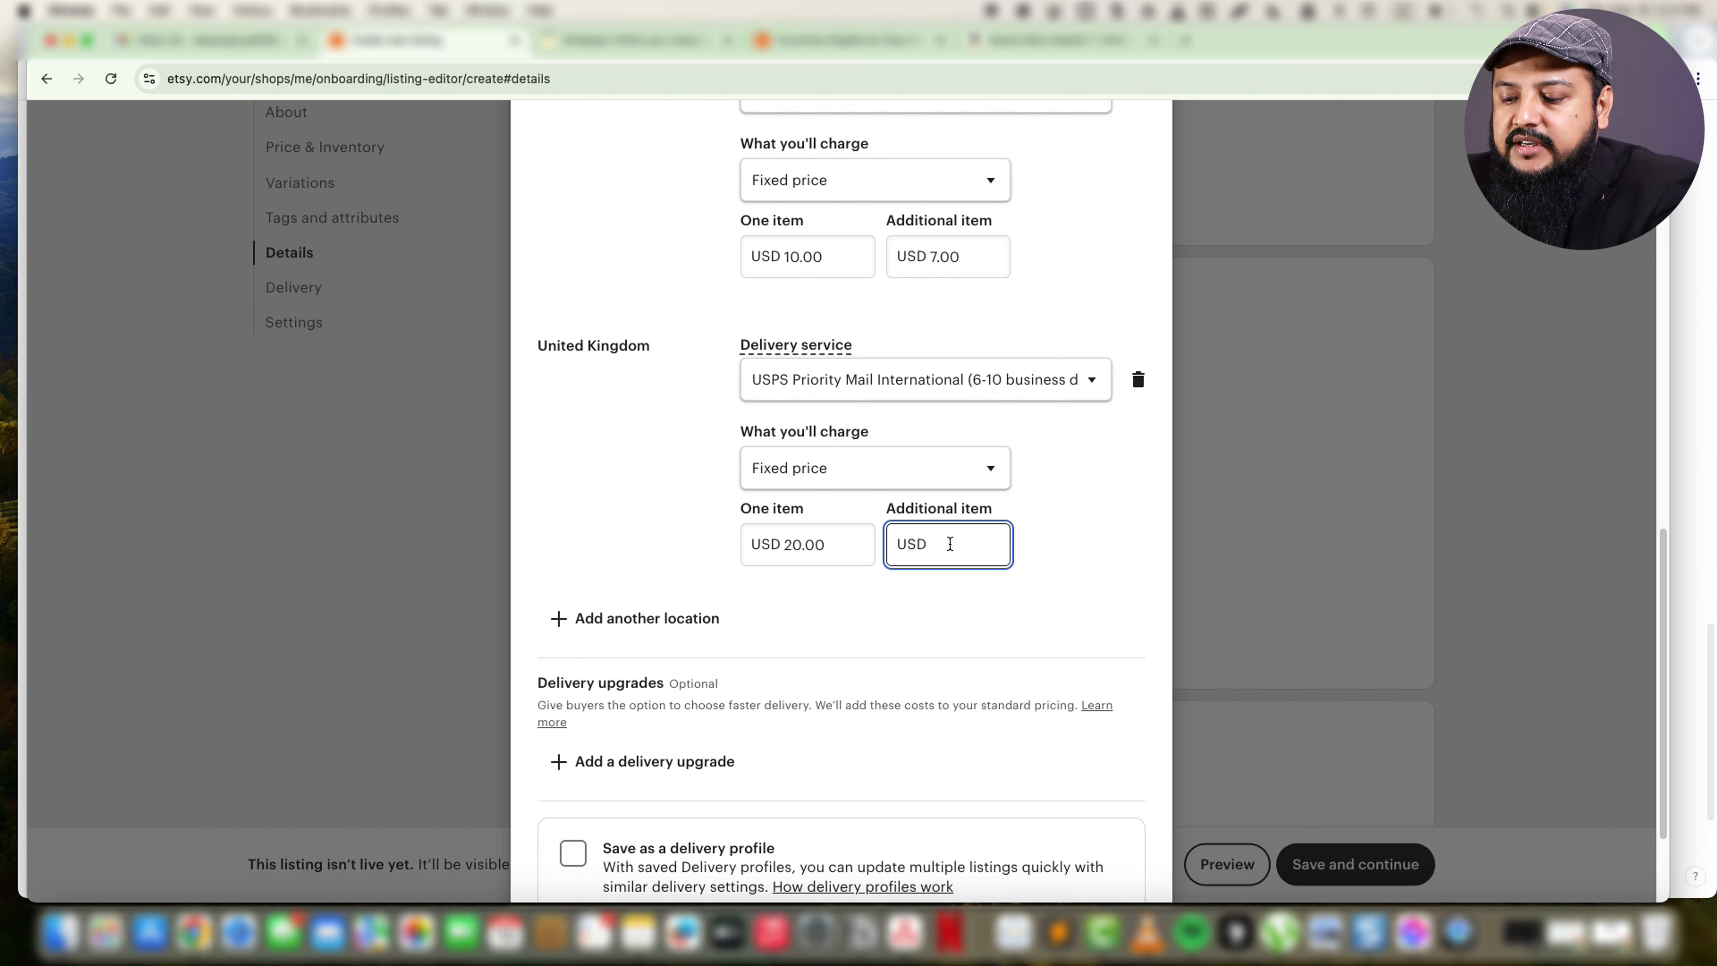
pyautogui.write('14')
pyautogui.click(674, 528)
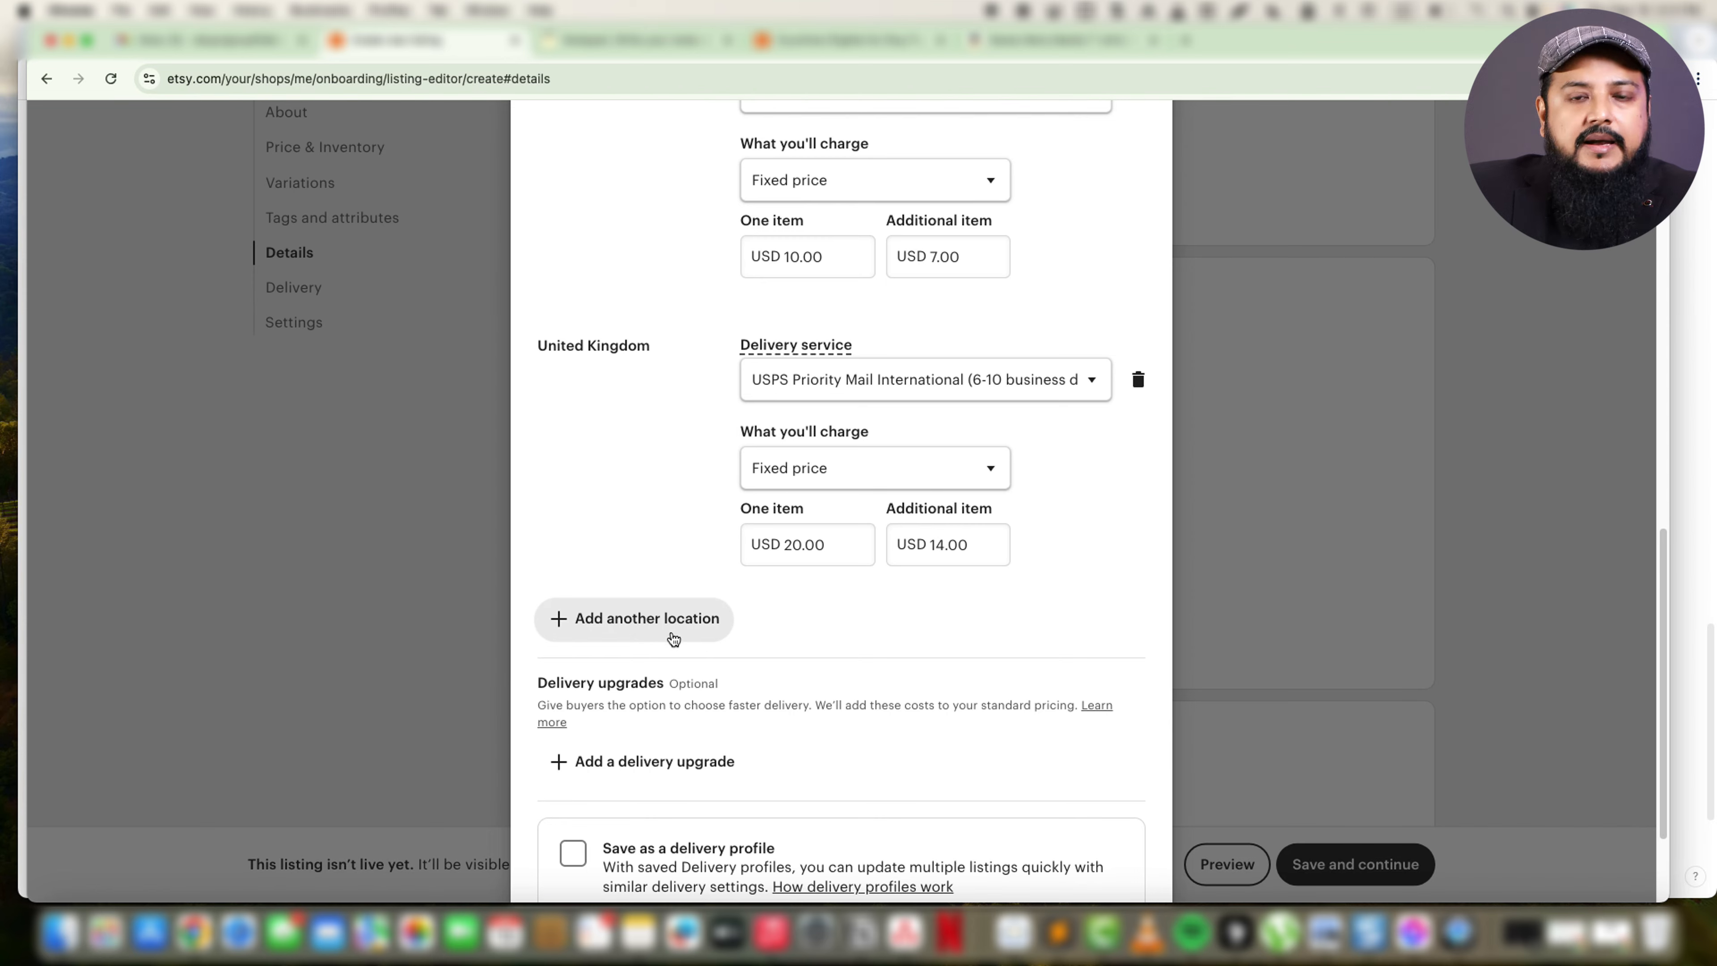
# Review the standard delivery settings for all three countries and apply the delivery option to the listing.
pyautogui.scroll(-3, 675, 636)
pyautogui.scroll(20, 872, 644)
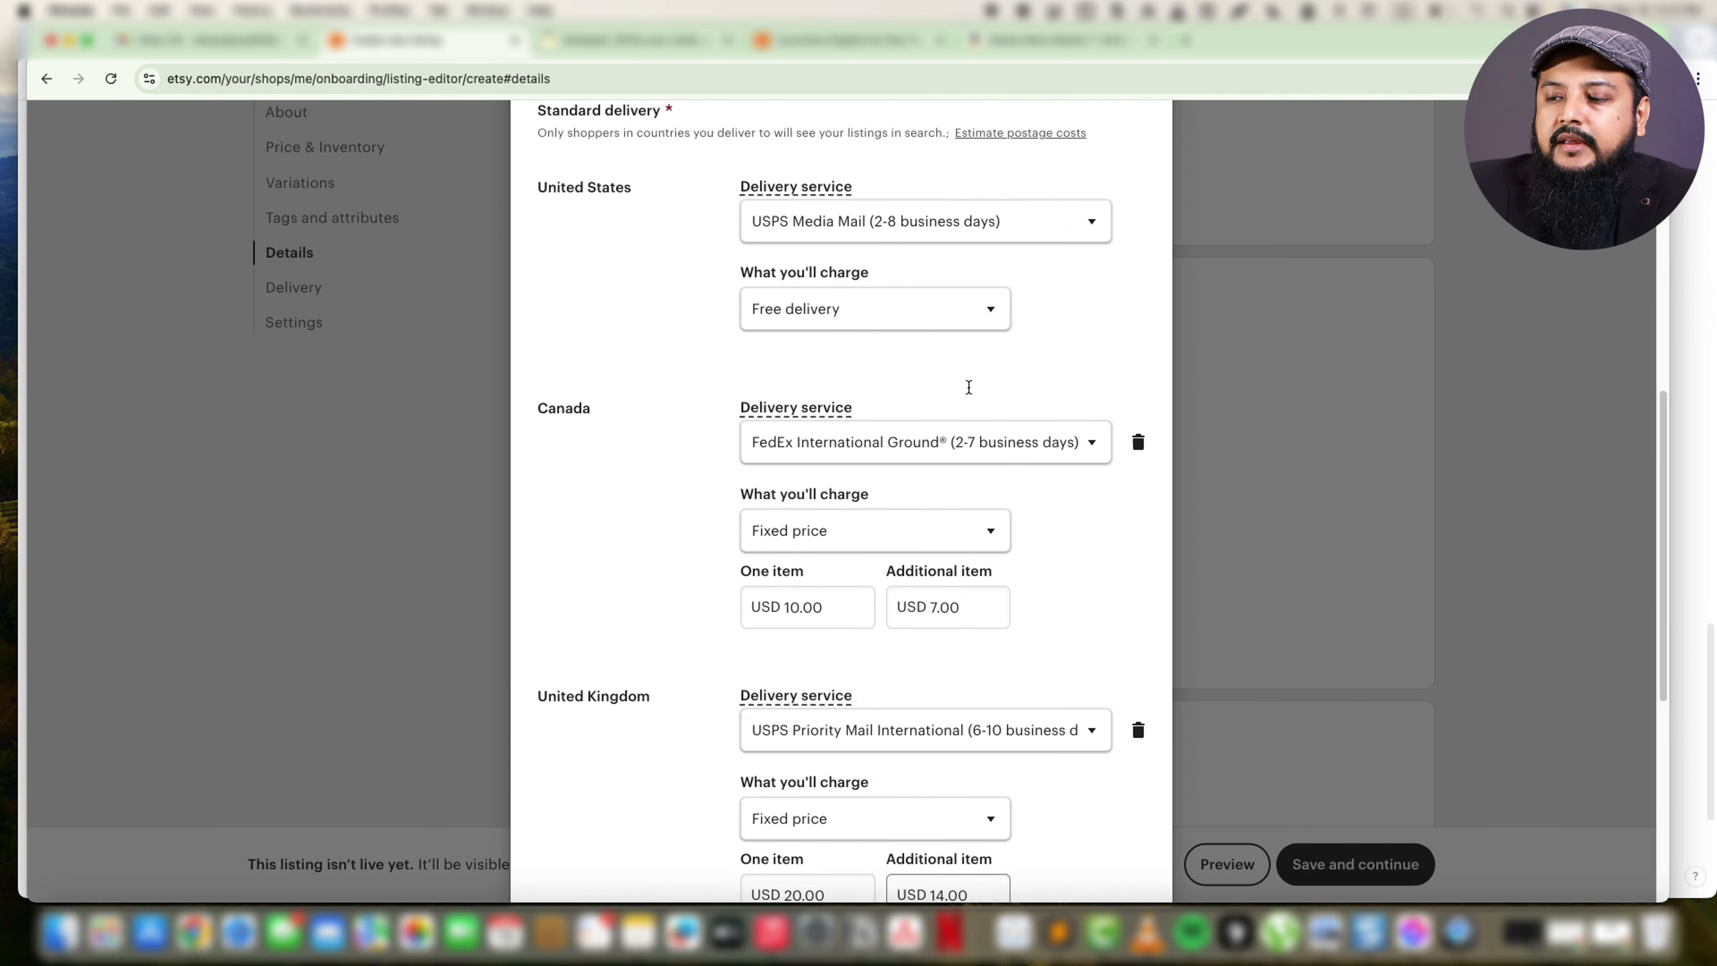
pyautogui.scroll(-20, 1007, 490)
pyautogui.click(1105, 825)
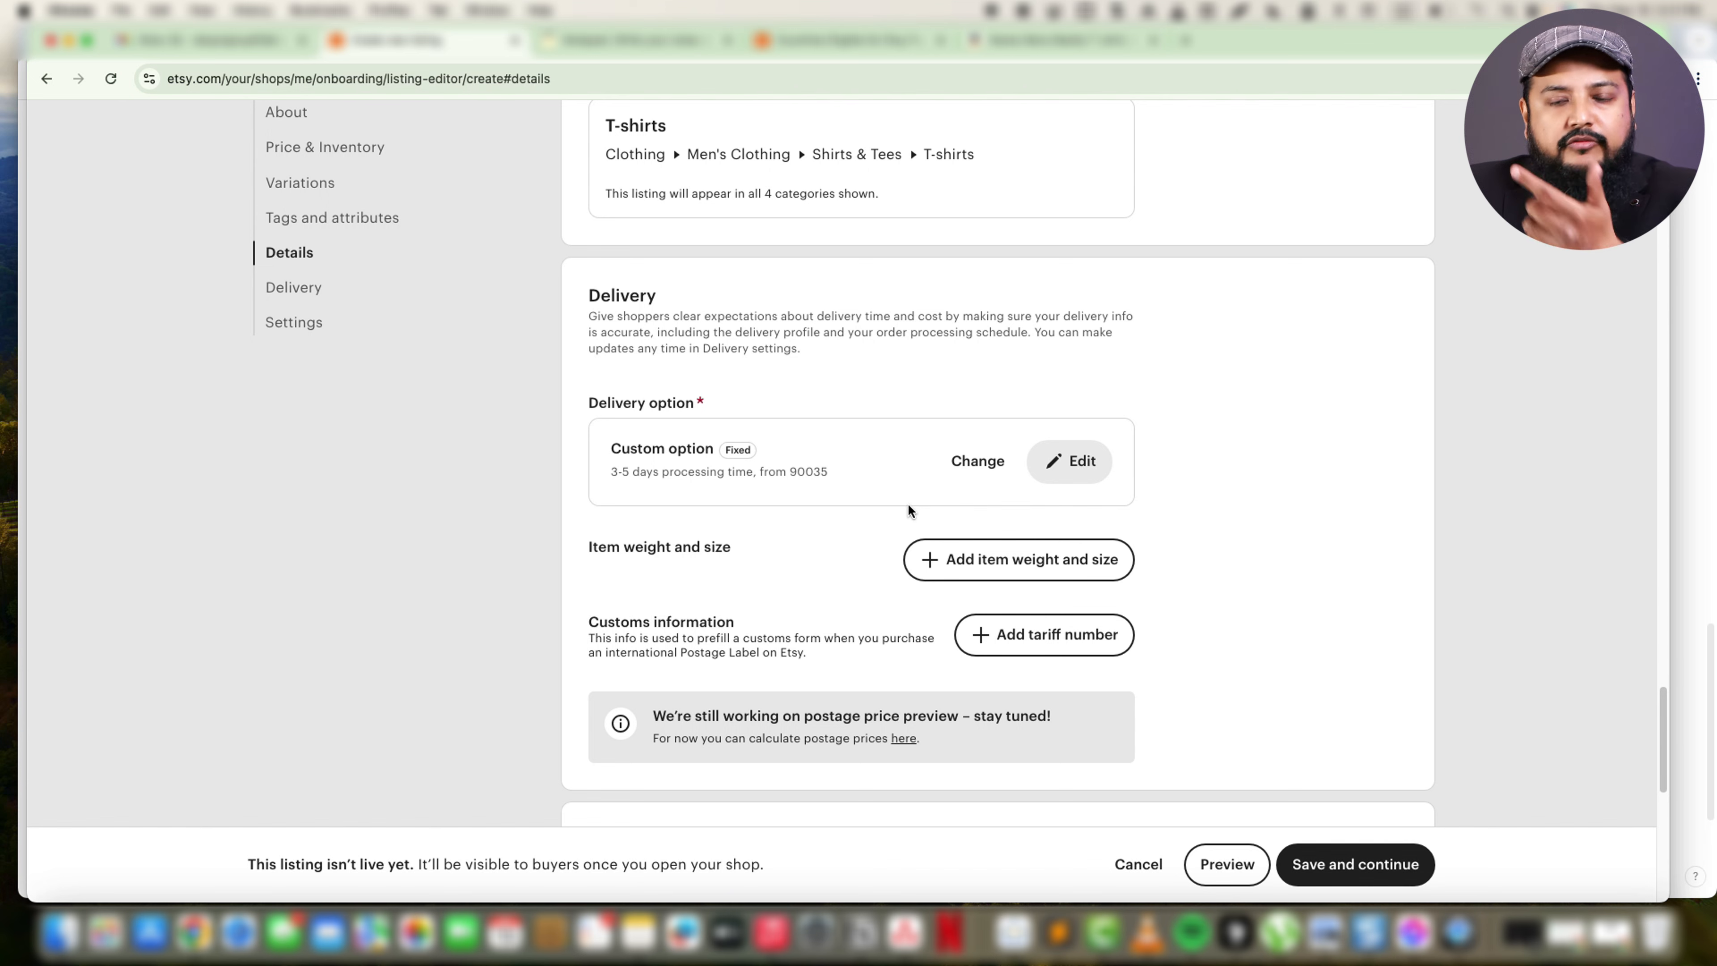
# Add item weight and size details to the delivery section and set the item weight to 1 lb.
pyautogui.scroll(-3, 937, 561)
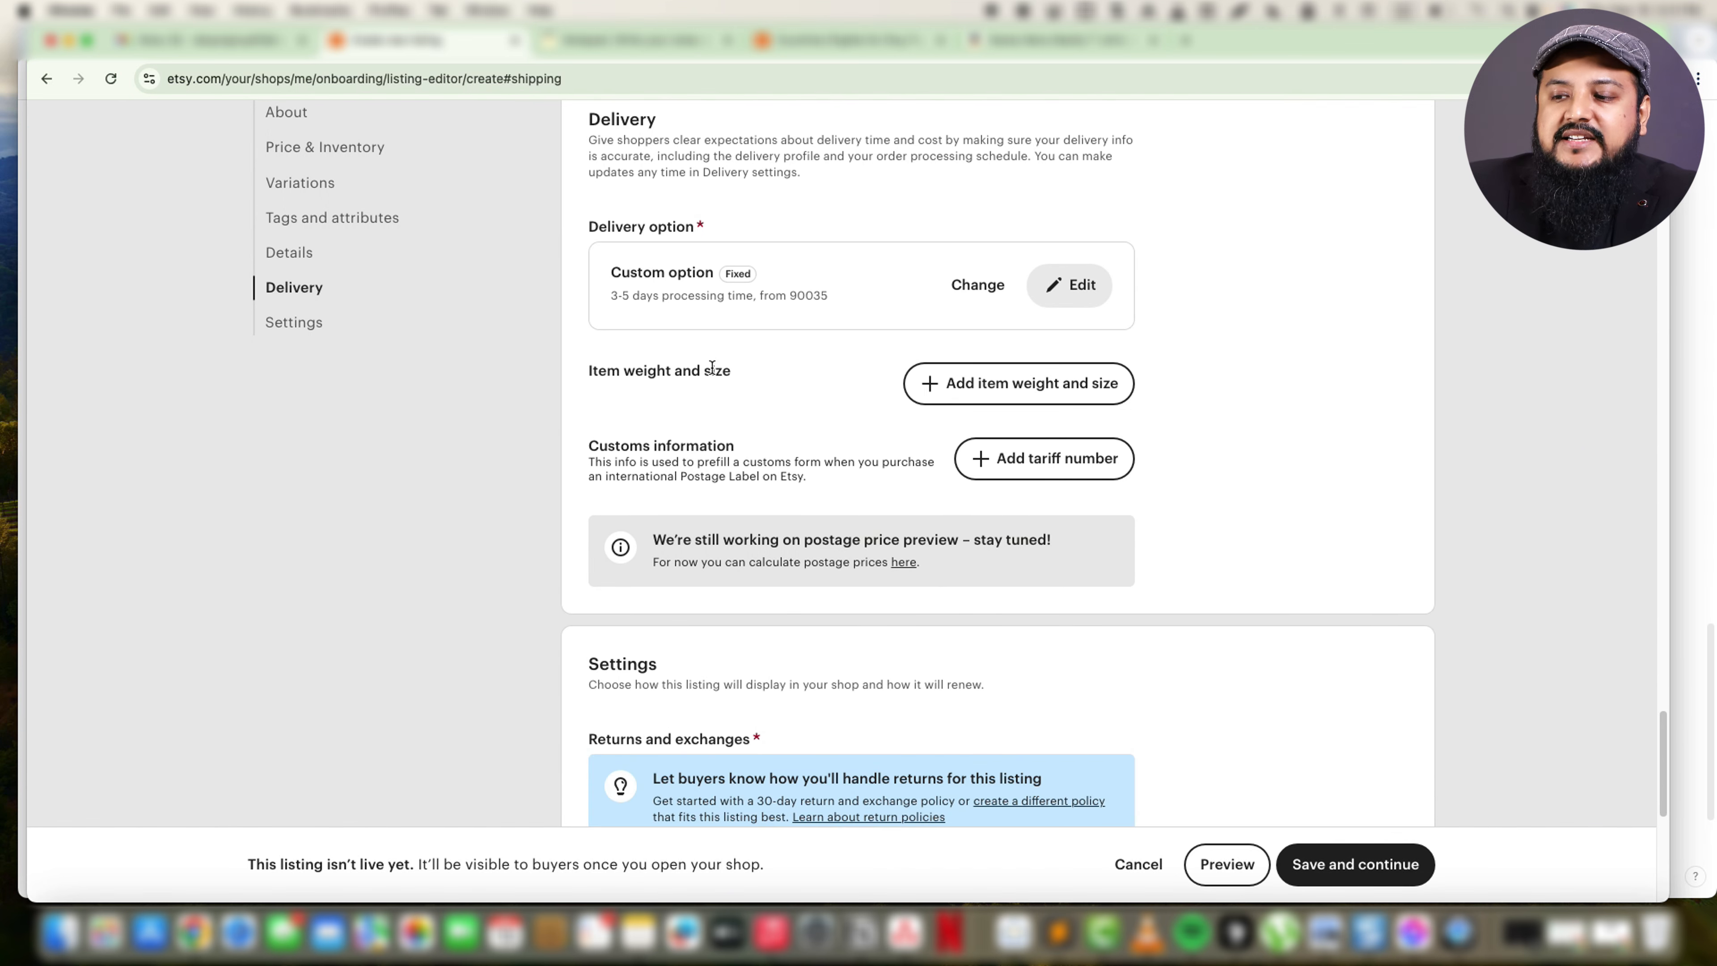
pyautogui.click(935, 388)
pyautogui.click(666, 473)
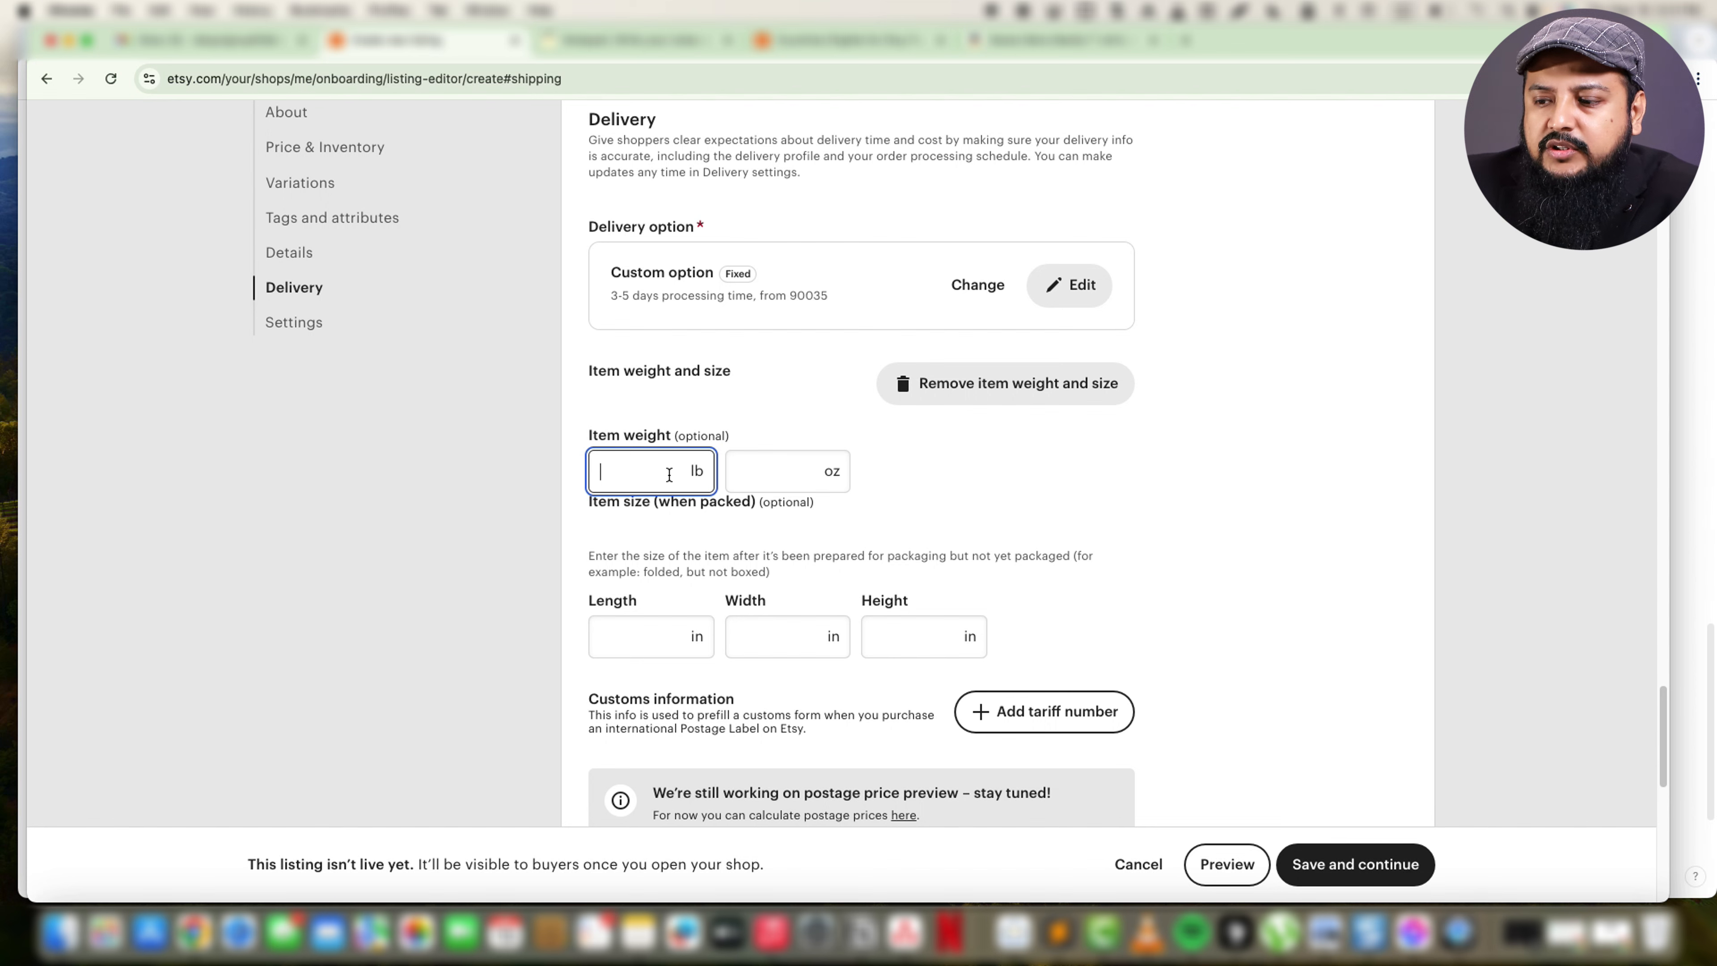
pyautogui.write('1')
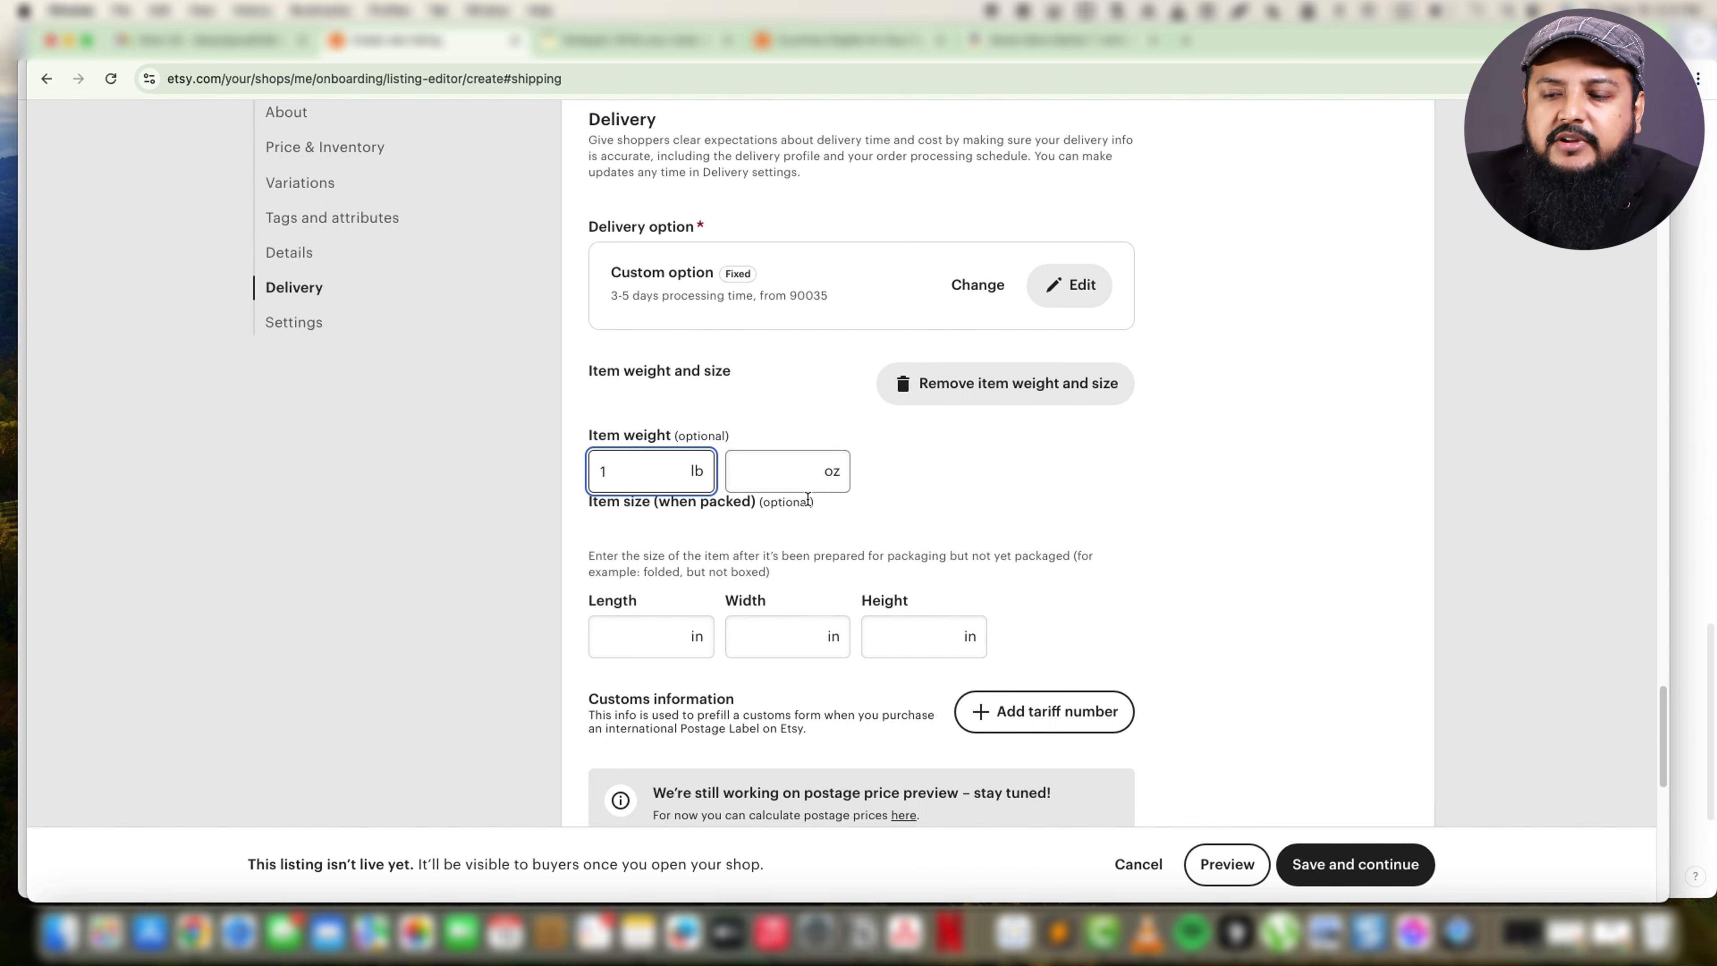
# Enter the packed item size as length 8 in, width 1 in and height 12 in.
pyautogui.scroll(-2, 795, 577)
pyautogui.click(695, 527)
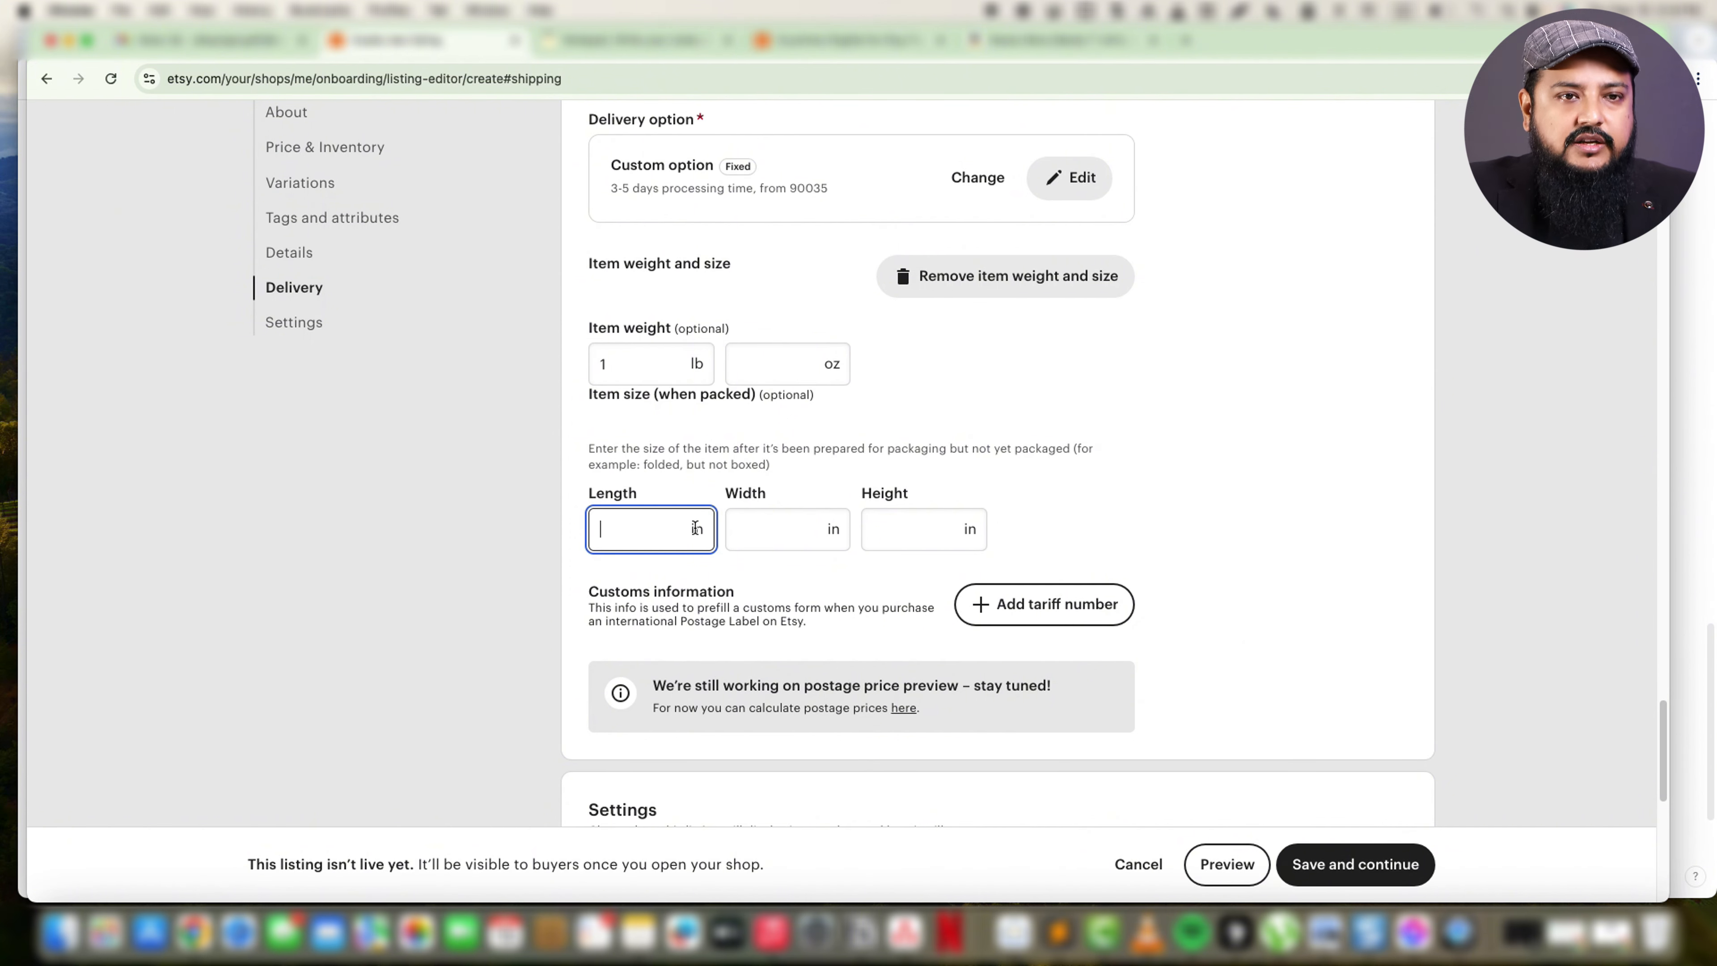
pyautogui.click(913, 543)
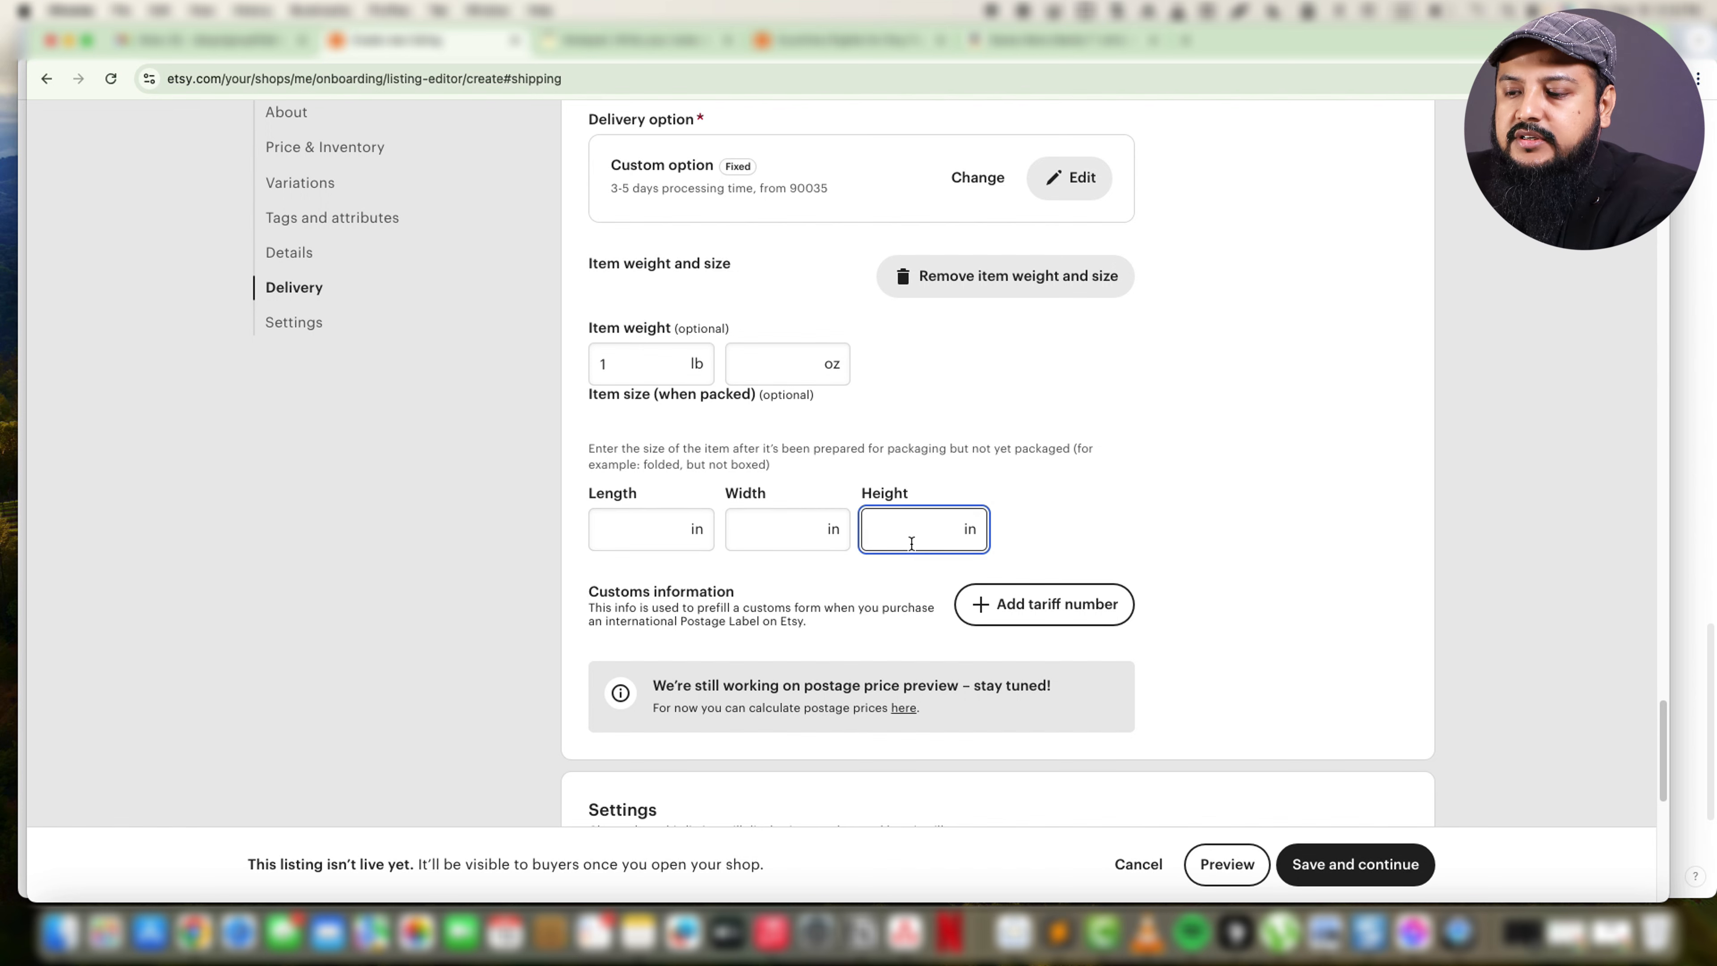
pyautogui.write('12')
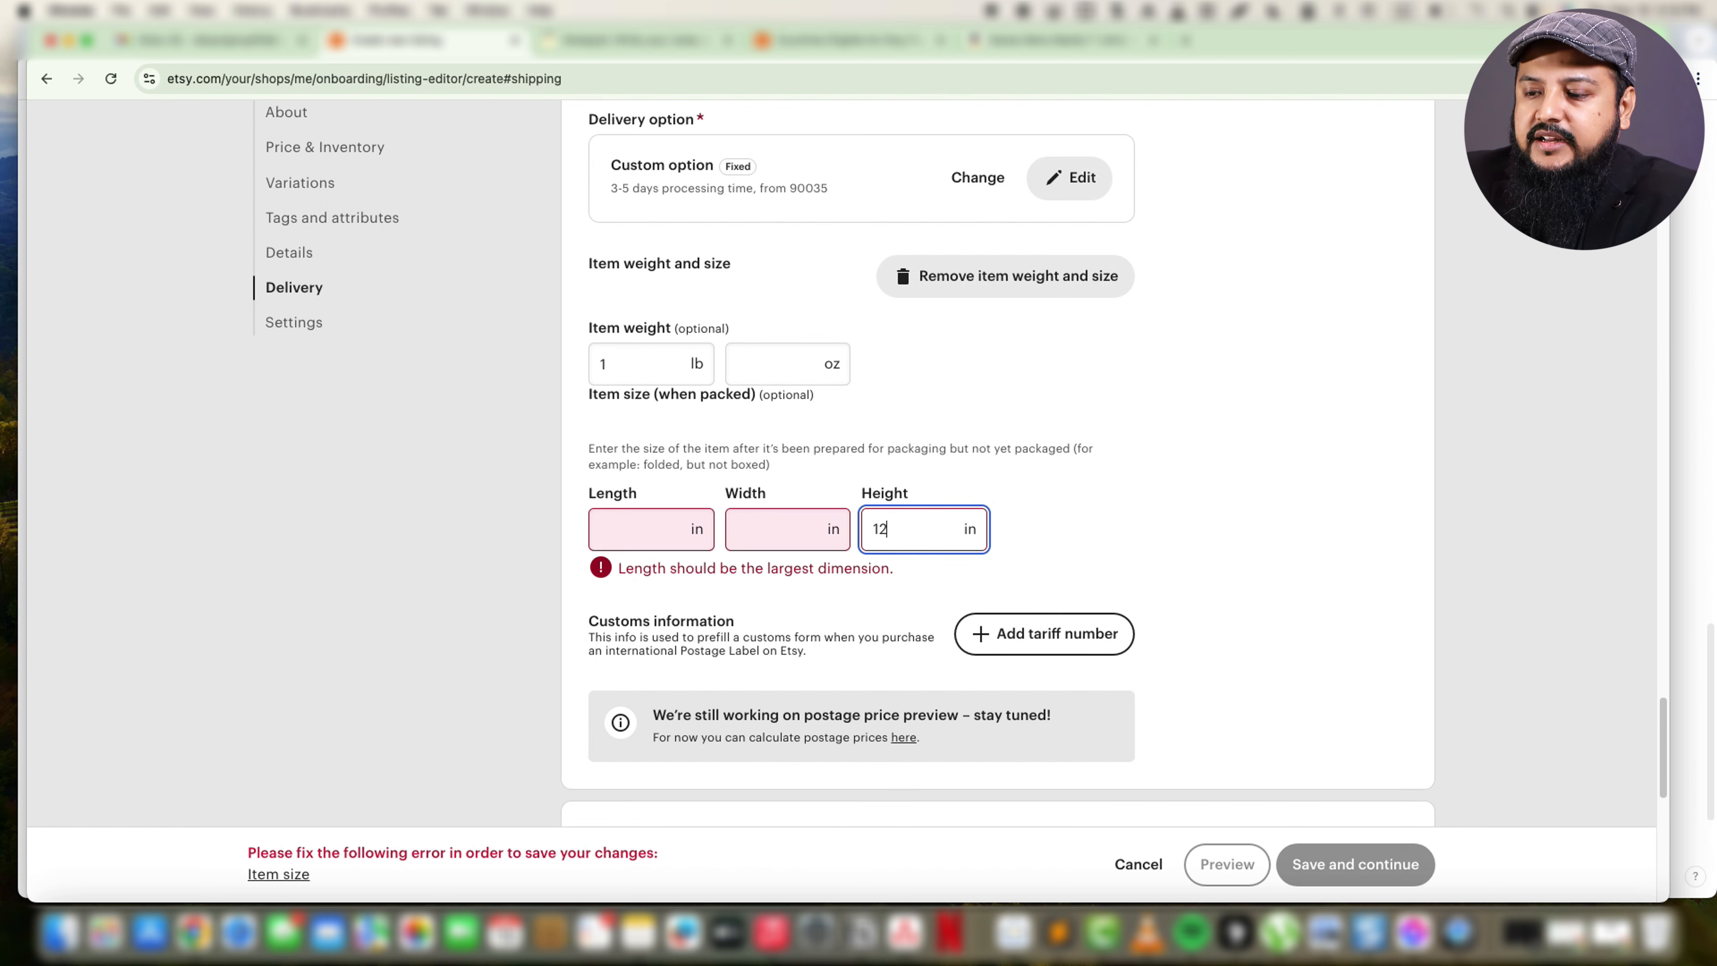
pyautogui.click(666, 533)
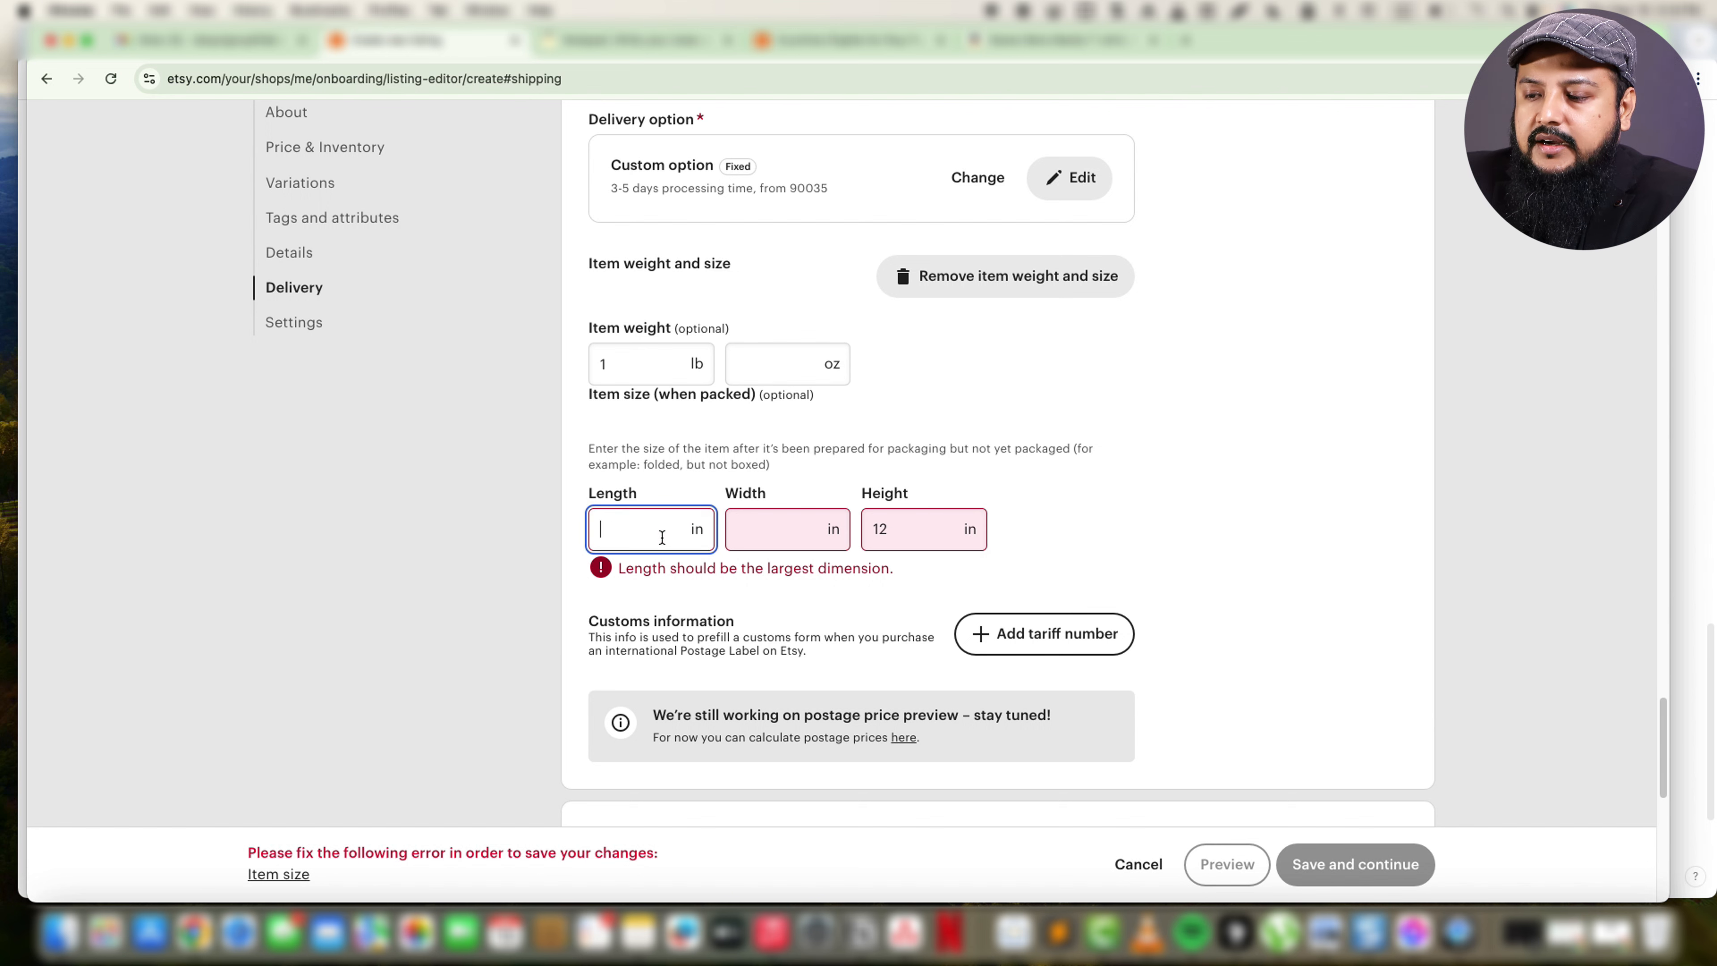
pyautogui.write('8')
pyautogui.click(749, 534)
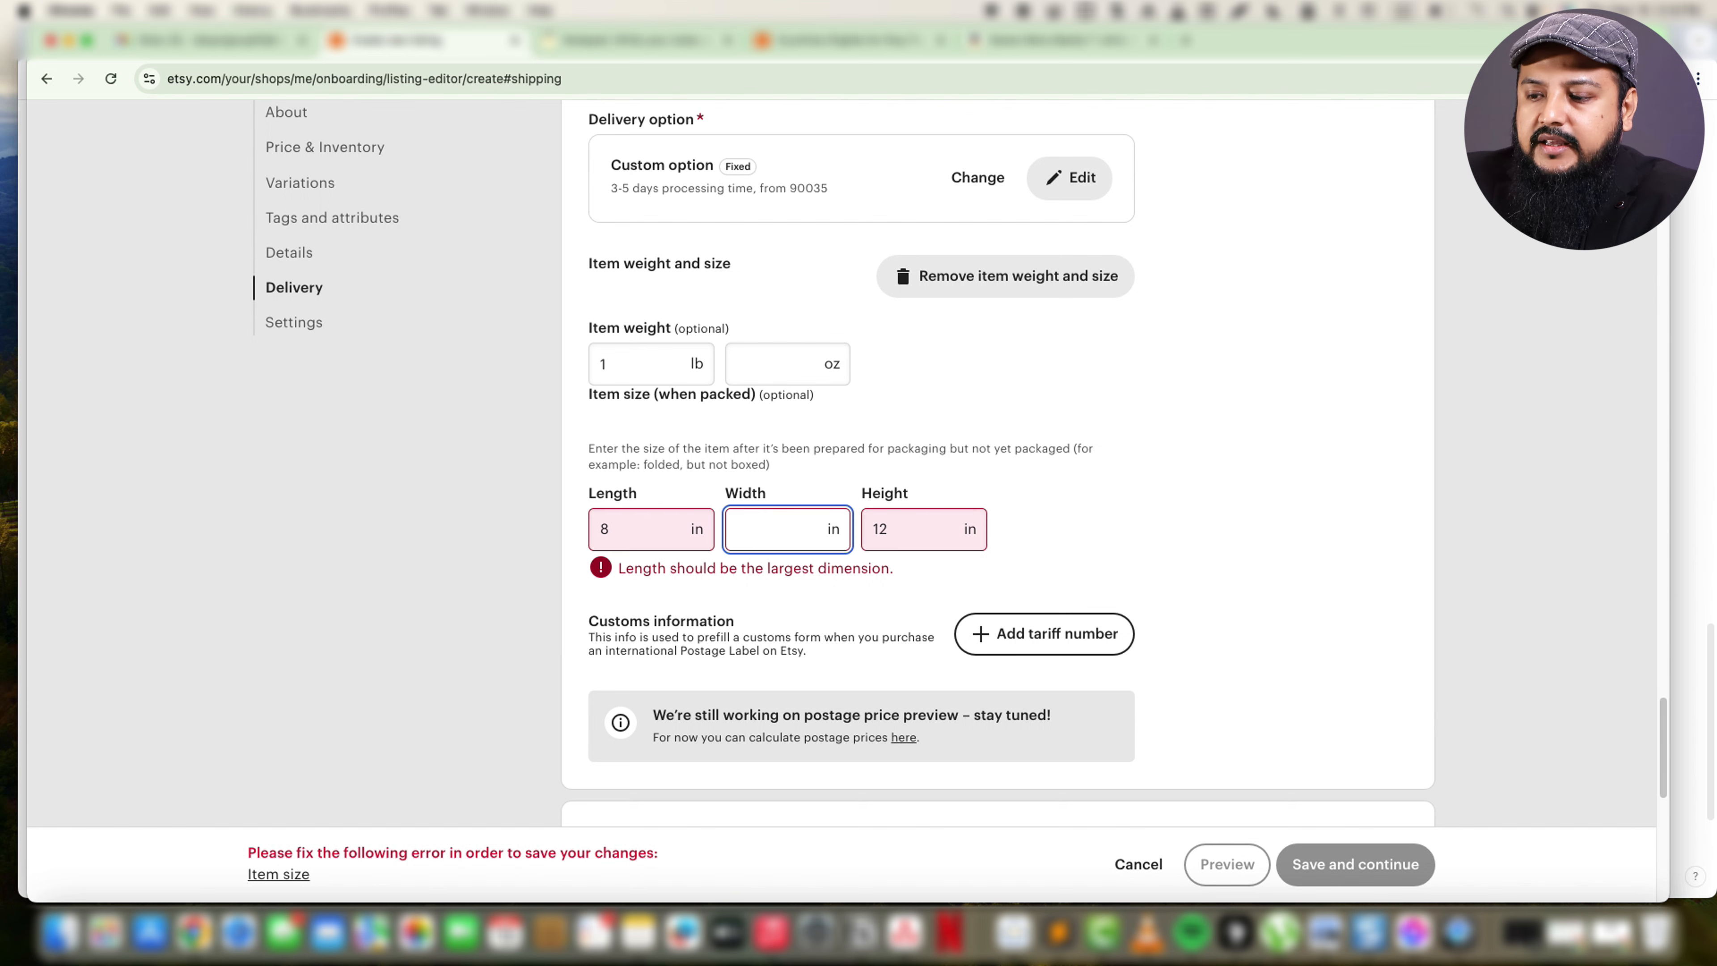
pyautogui.write('1')
pyautogui.click(1119, 521)
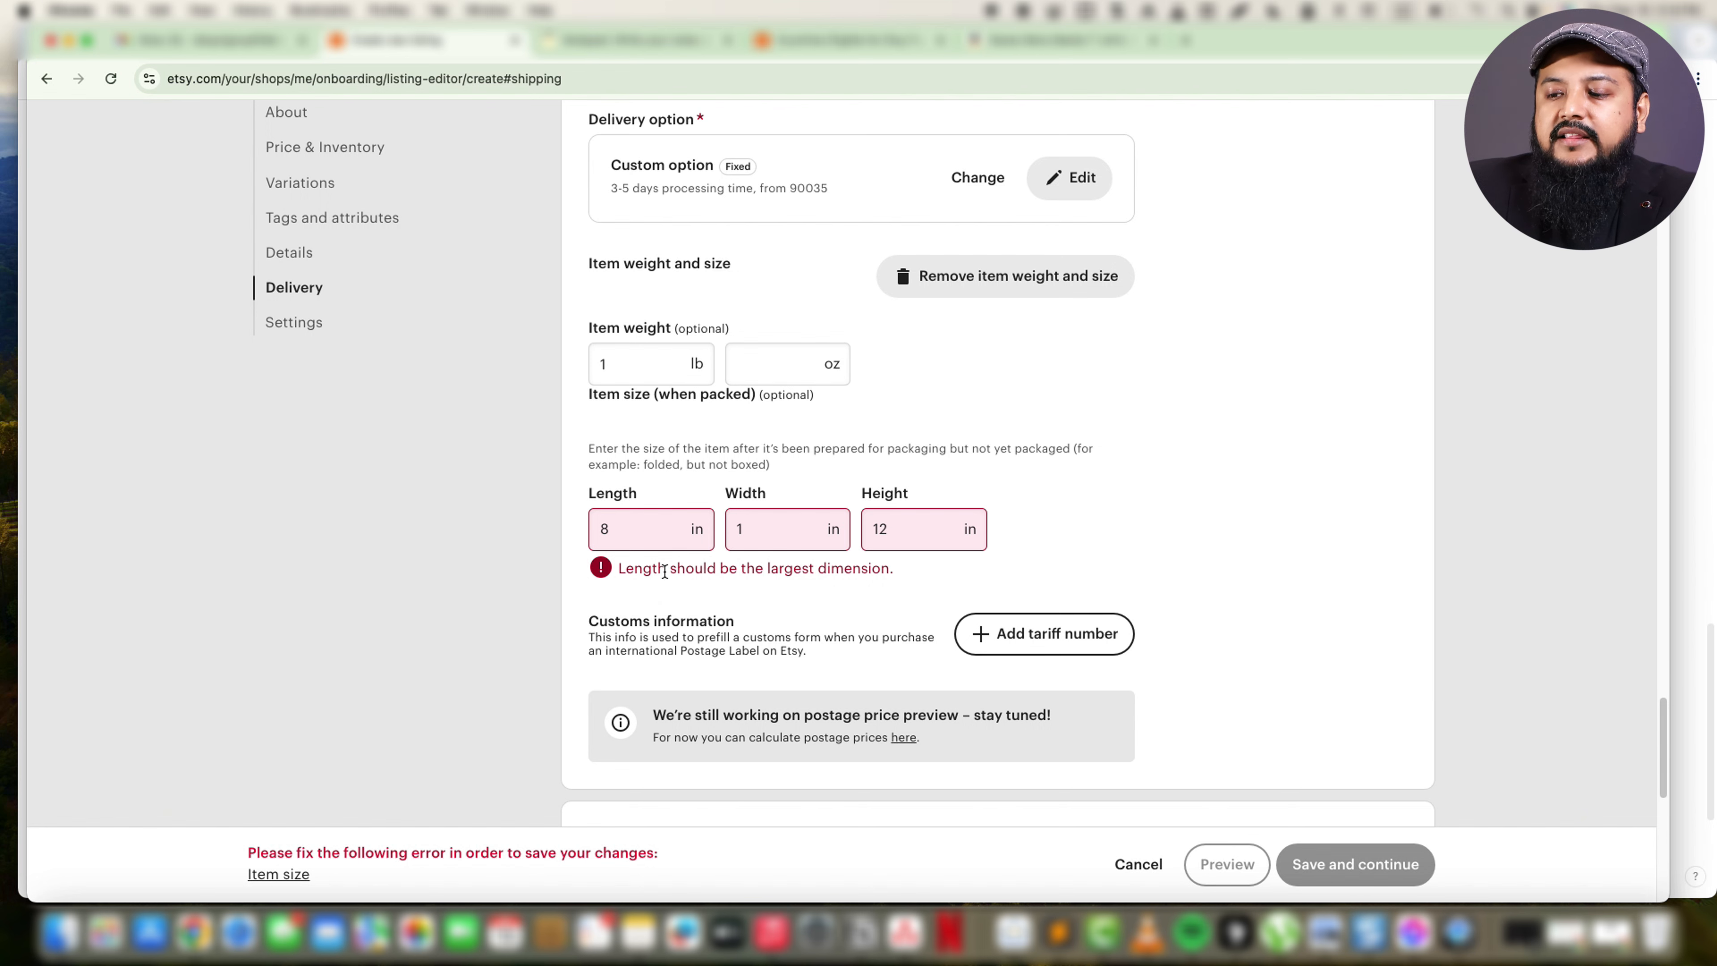
# Correct the packed item size by setting the length to 12 in and the height to 8 in.
pyautogui.moveTo(663, 528); pyautogui.dragTo(580, 530)
pyautogui.write('12')
pyautogui.moveTo(908, 529); pyautogui.dragTo(868, 533)
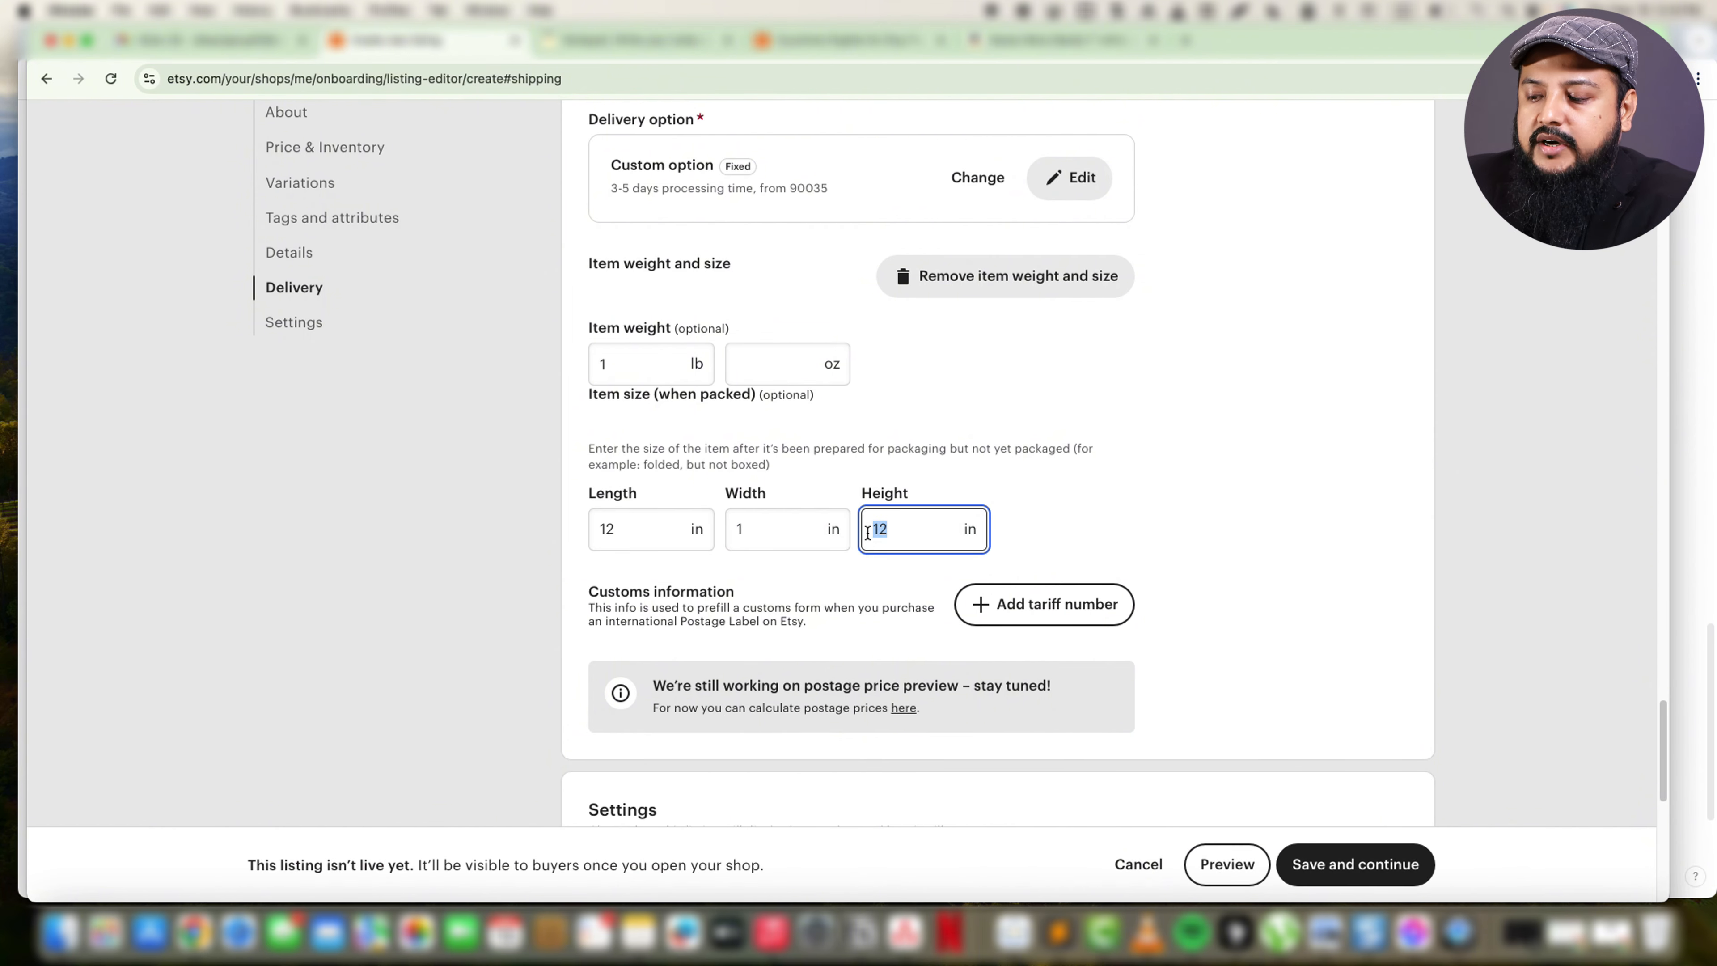
pyautogui.write('8')
pyautogui.click(1118, 506)
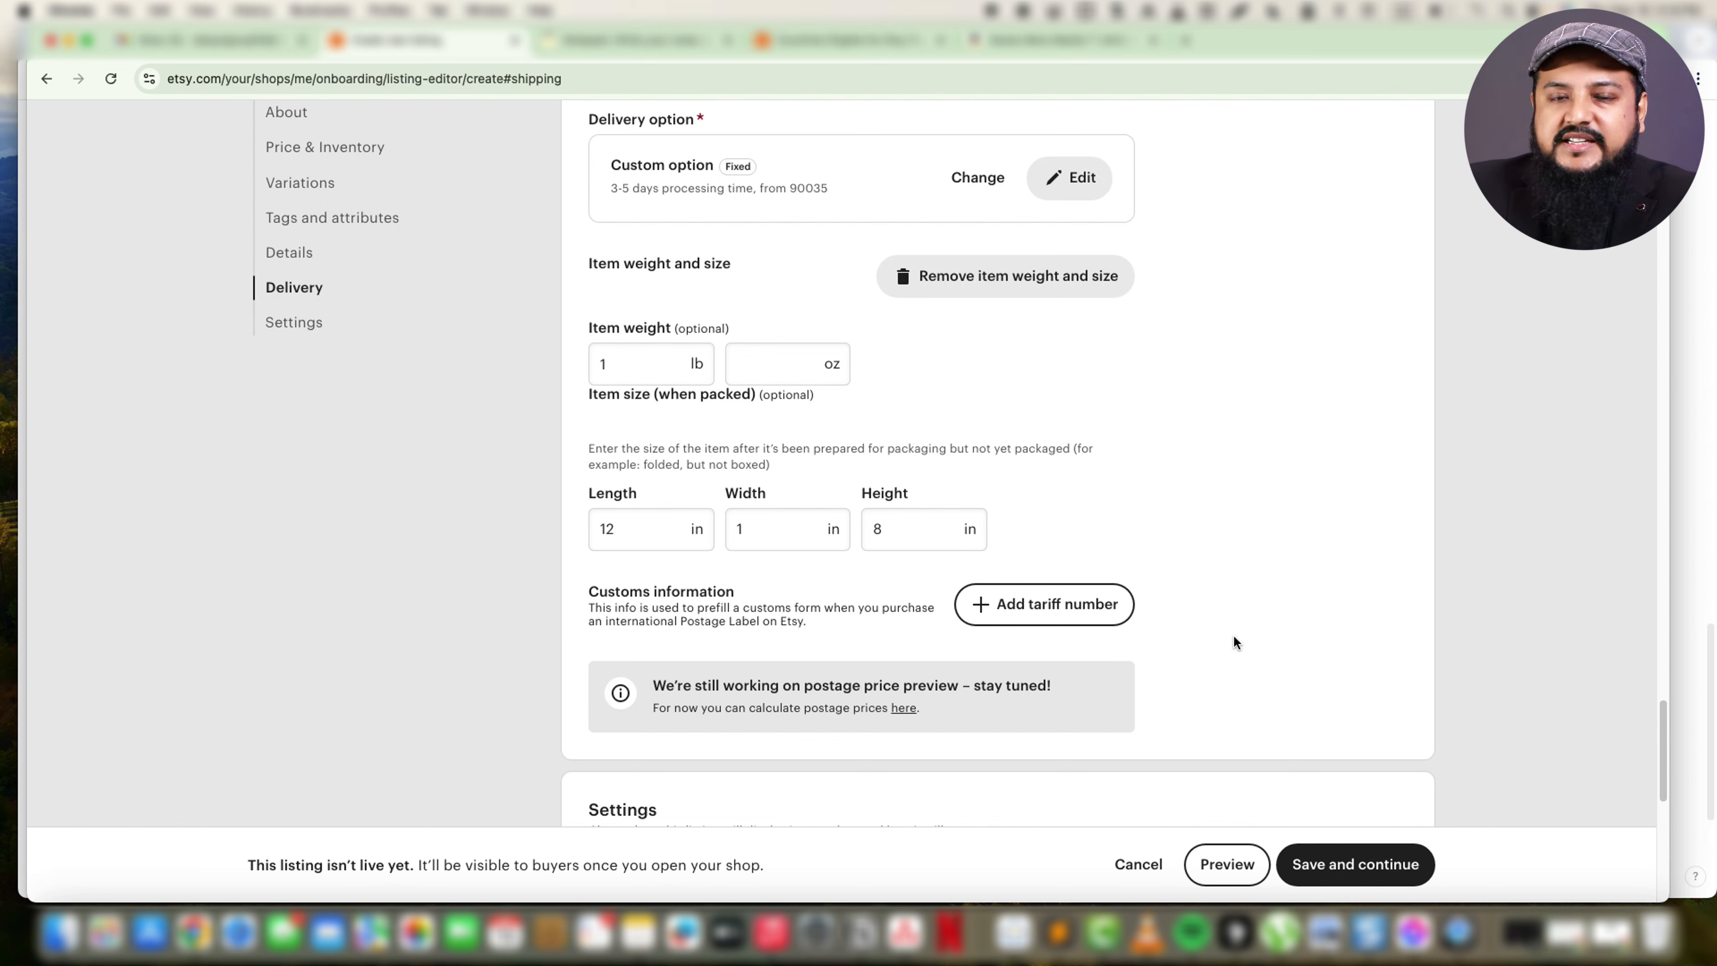
# Apply the simple 30-day returns and exchanges policy to the listing.
pyautogui.scroll(-10, 1234, 636)
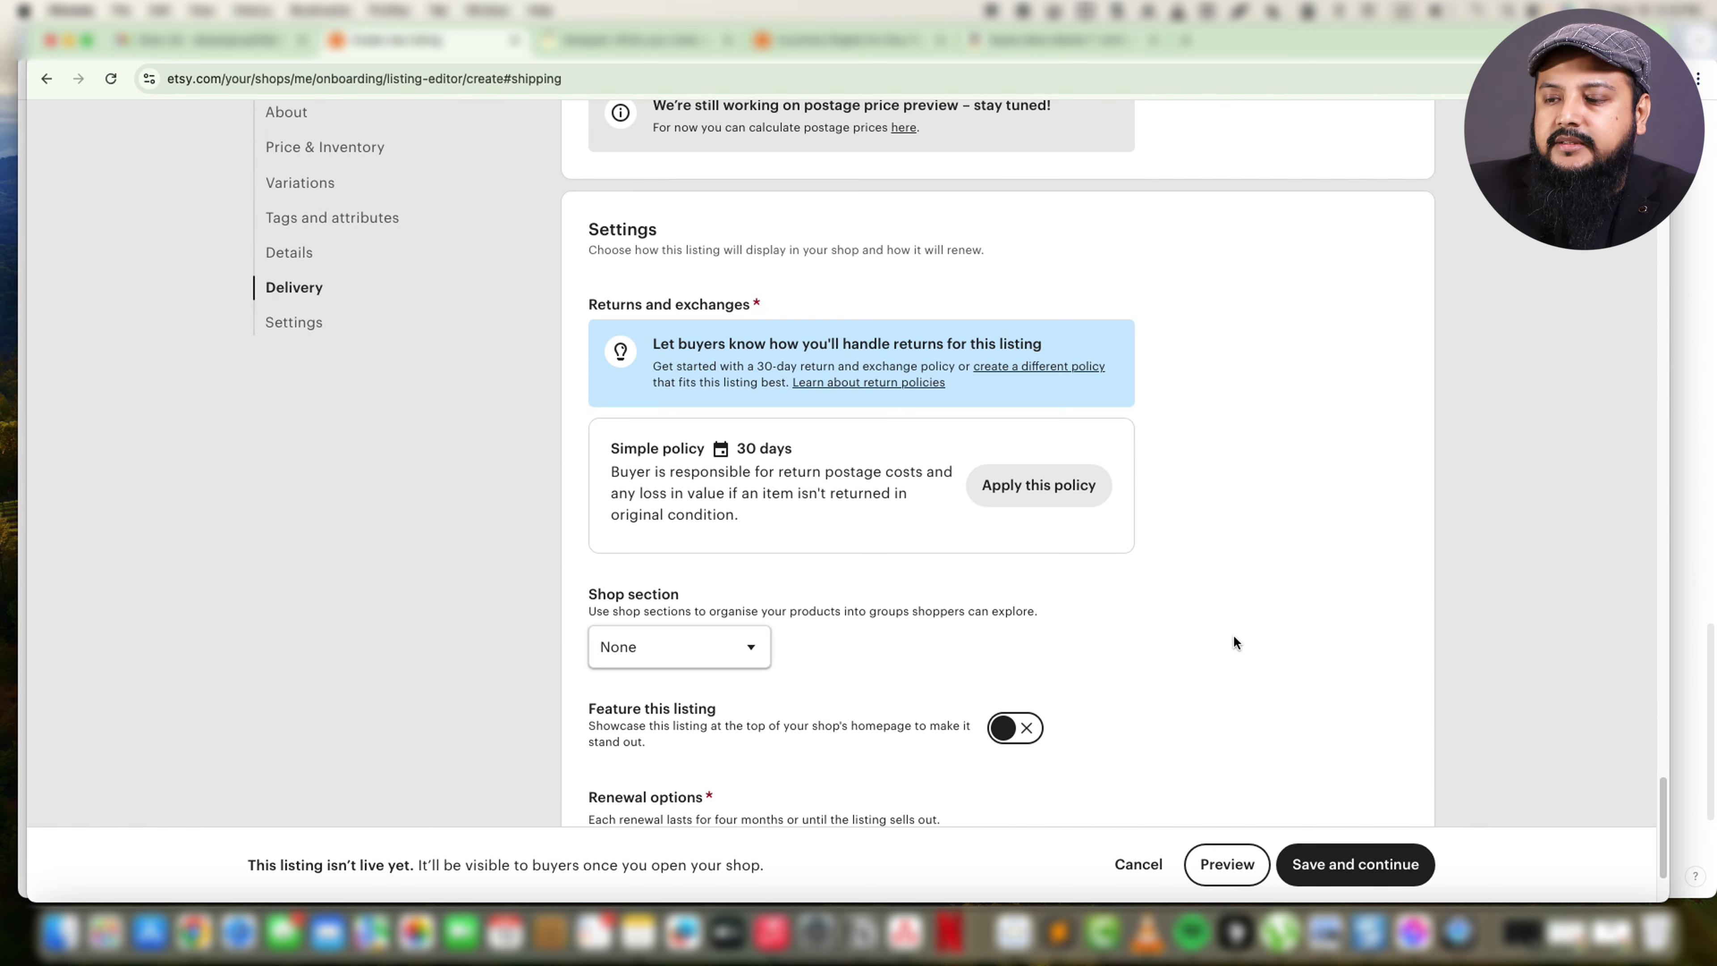
pyautogui.moveTo(620, 174); pyautogui.dragTo(654, 175)
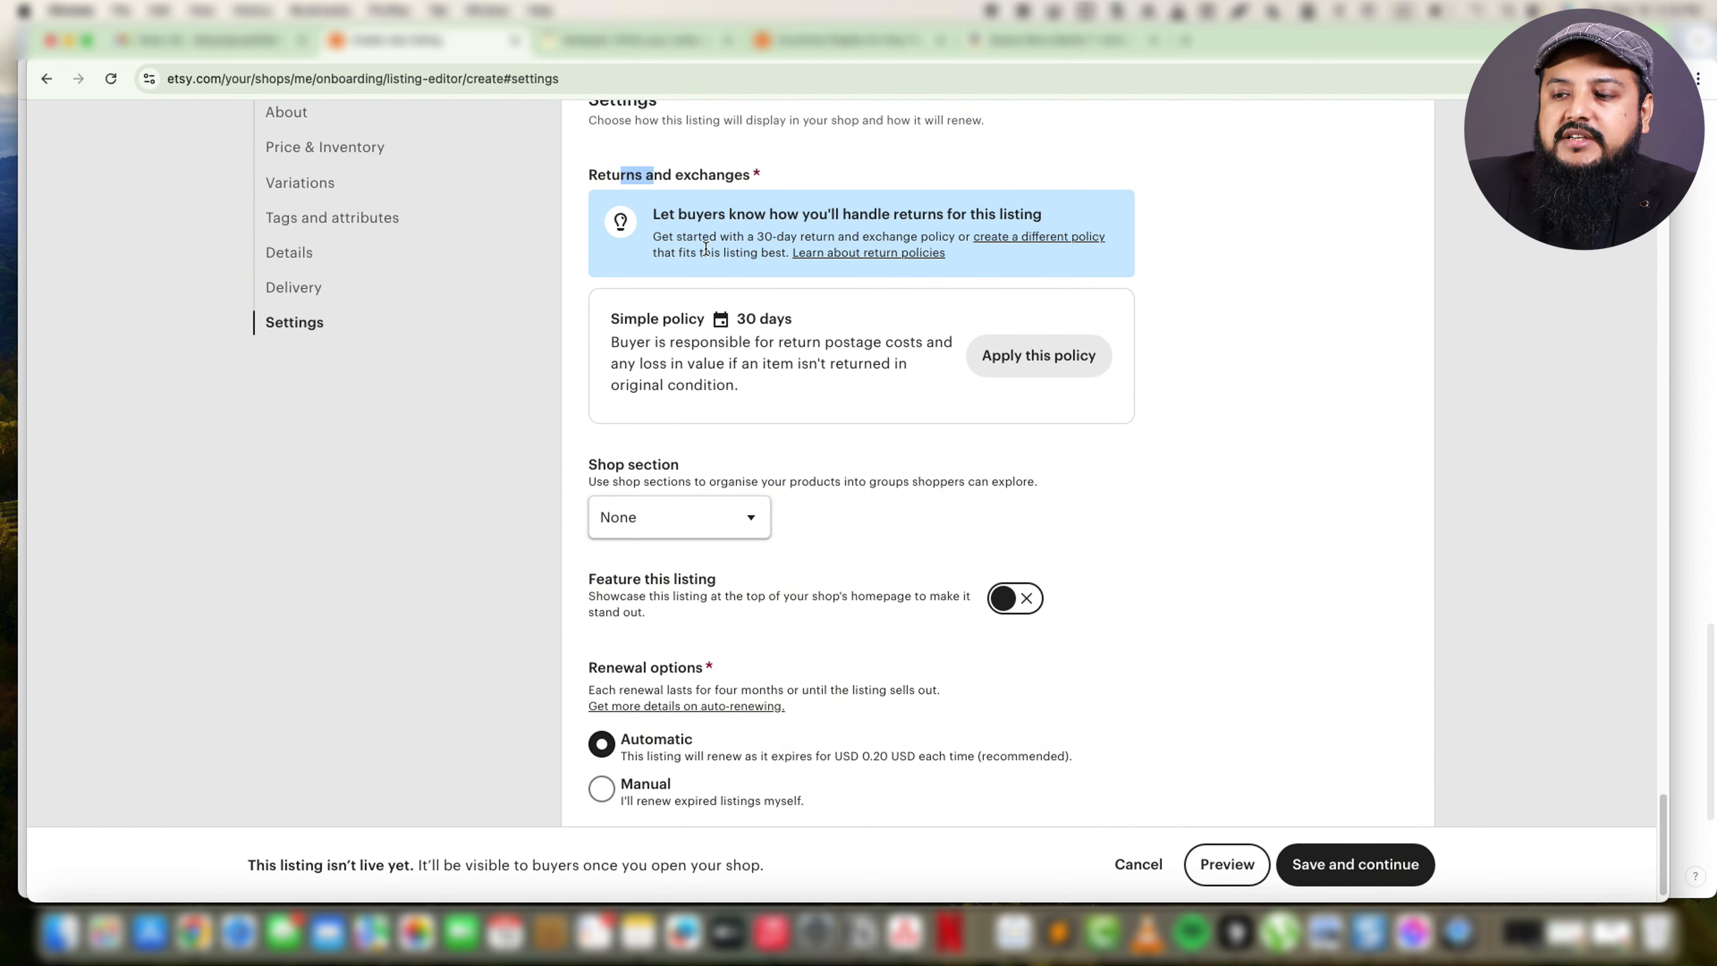
pyautogui.moveTo(637, 318); pyautogui.dragTo(684, 320)
pyautogui.click(768, 317)
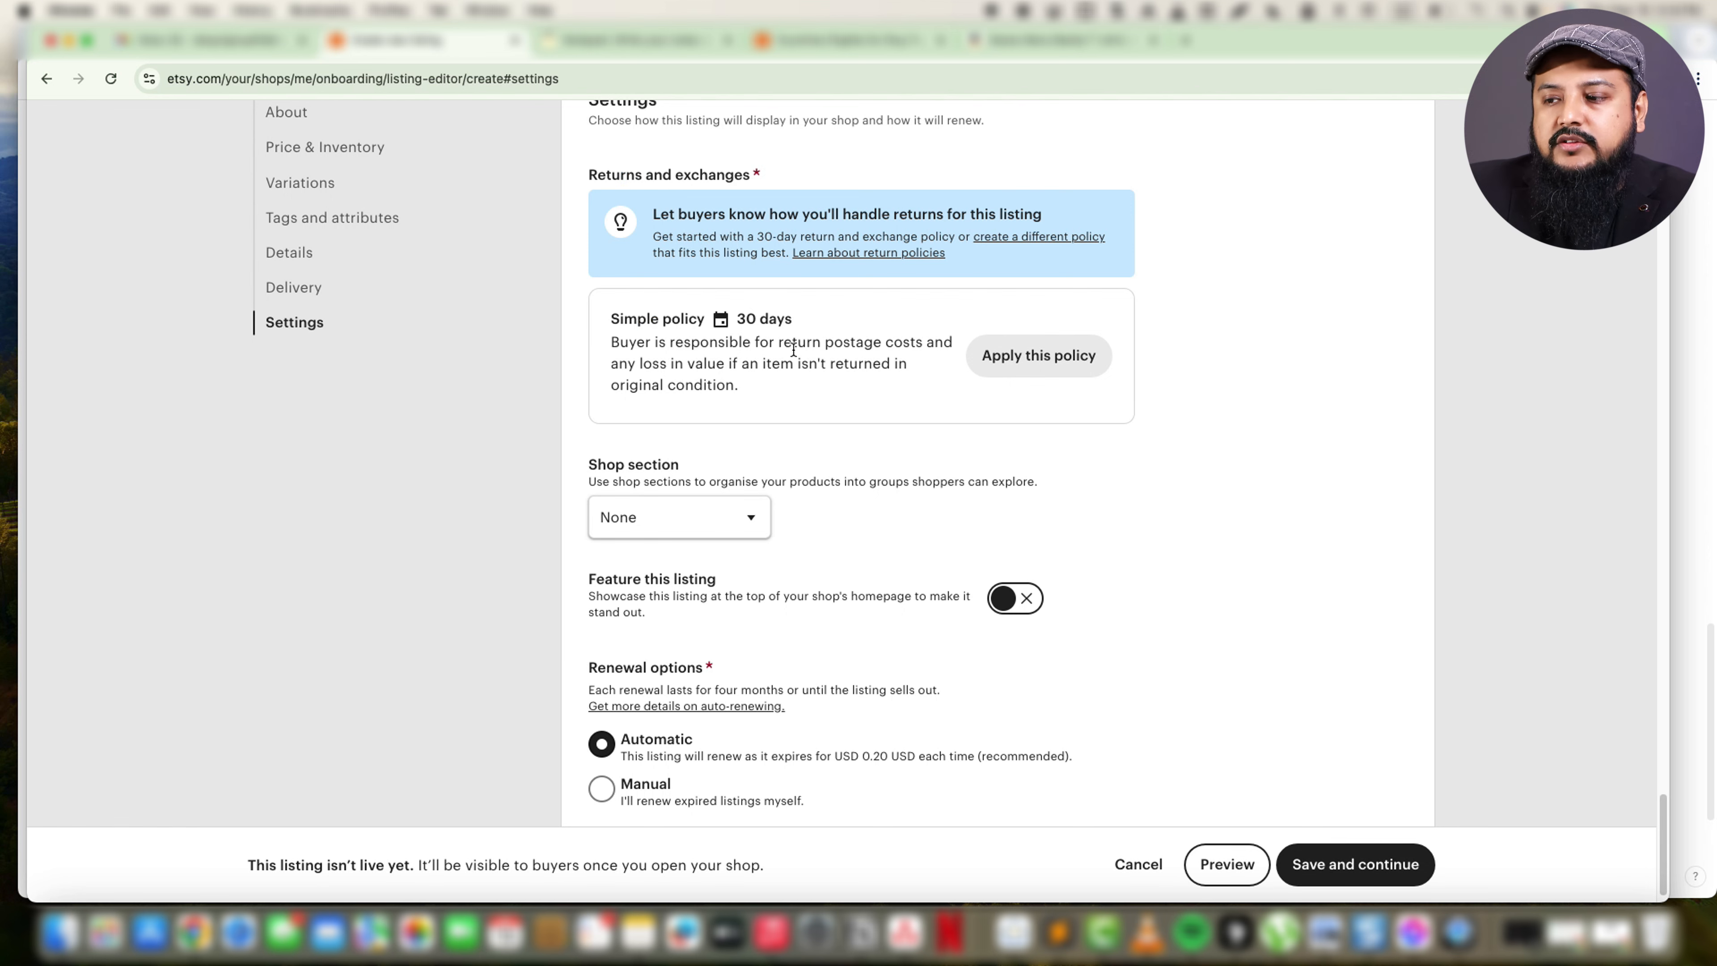
pyautogui.click(1009, 361)
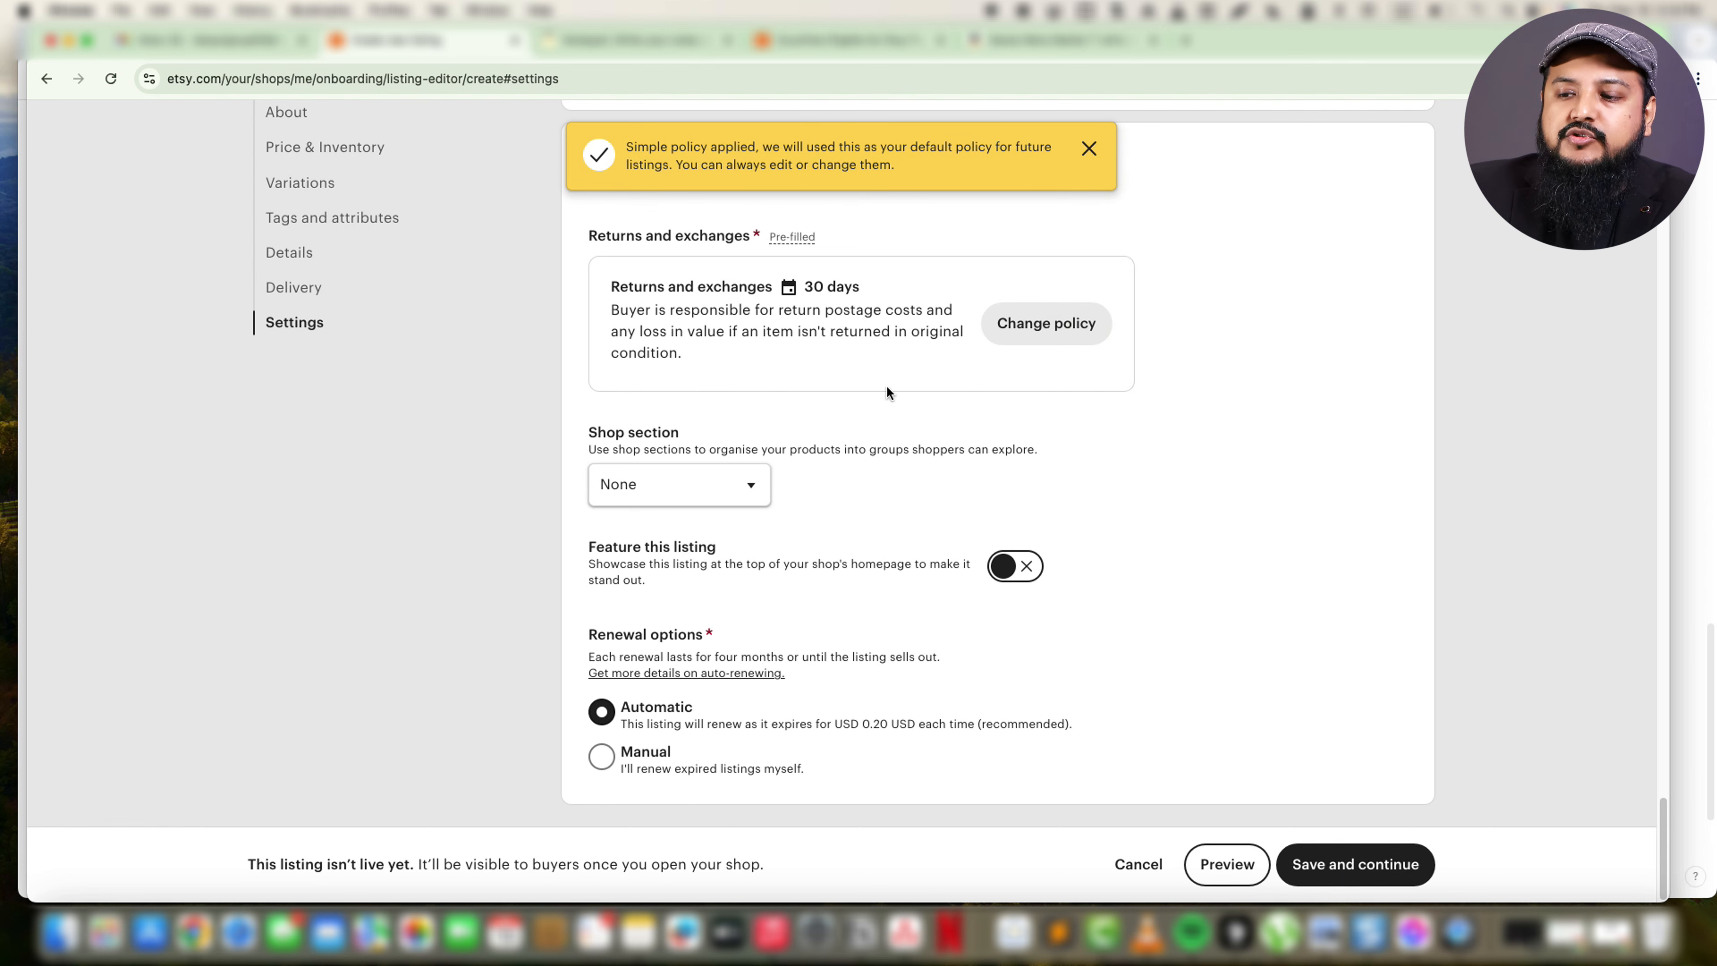
# Check the available shop section choices for the listing, leaving the section at None.
pyautogui.click(727, 485)
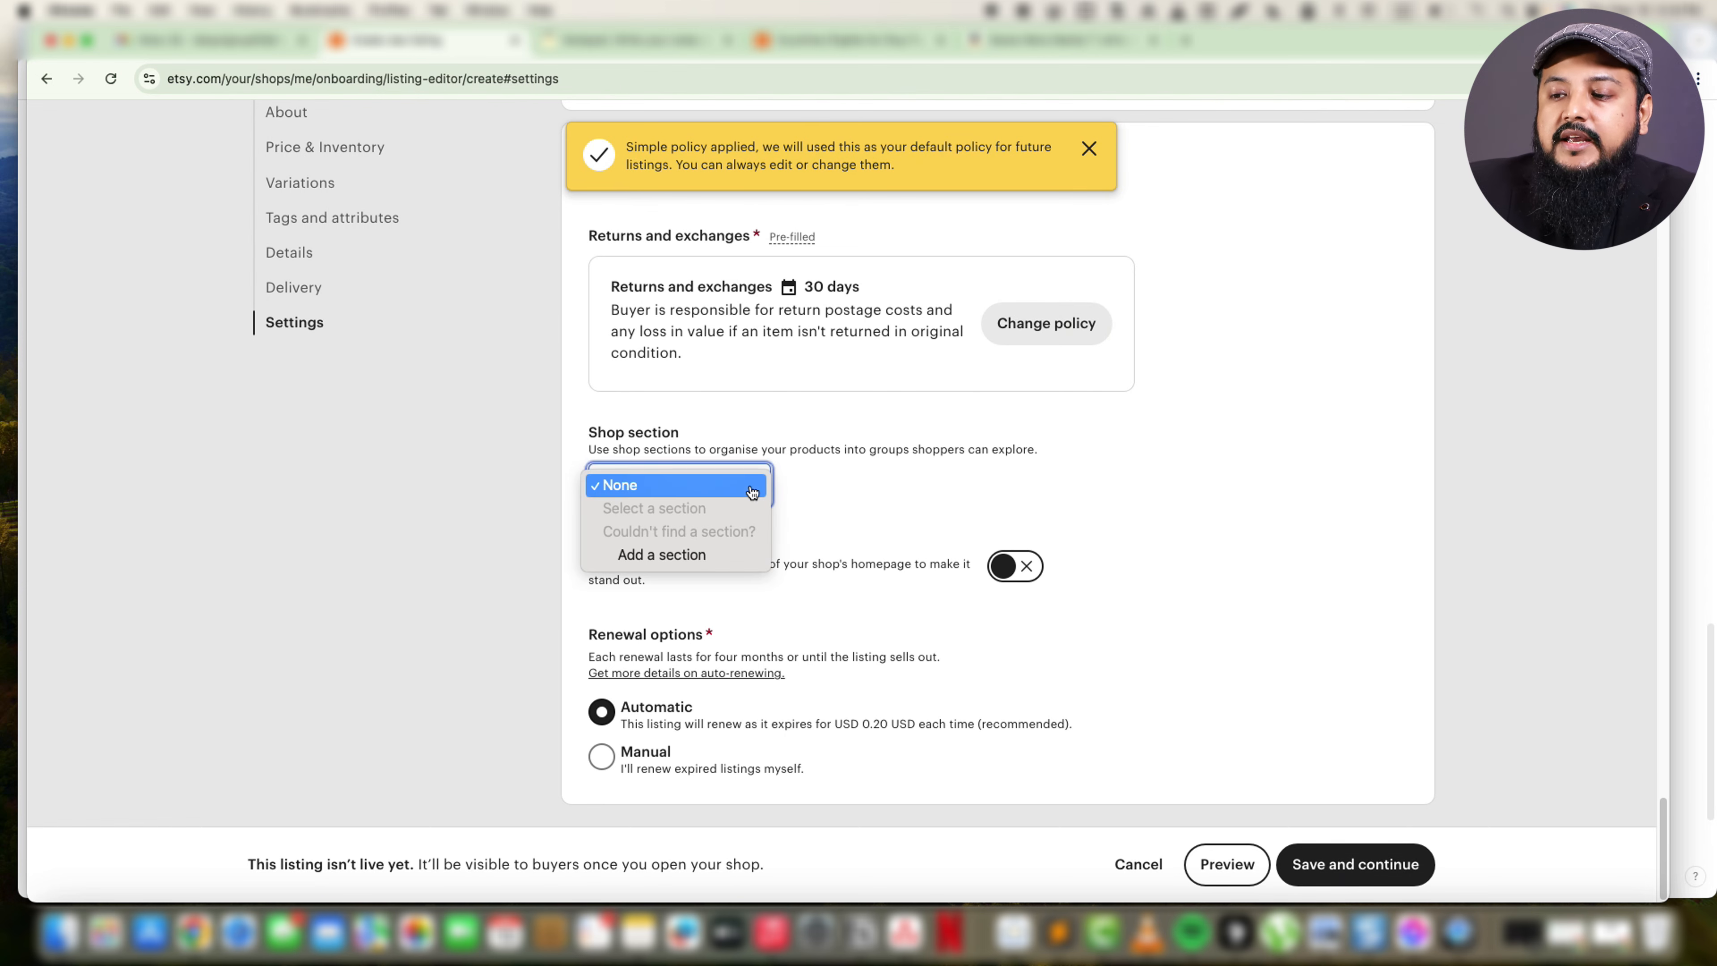
pyautogui.click(923, 483)
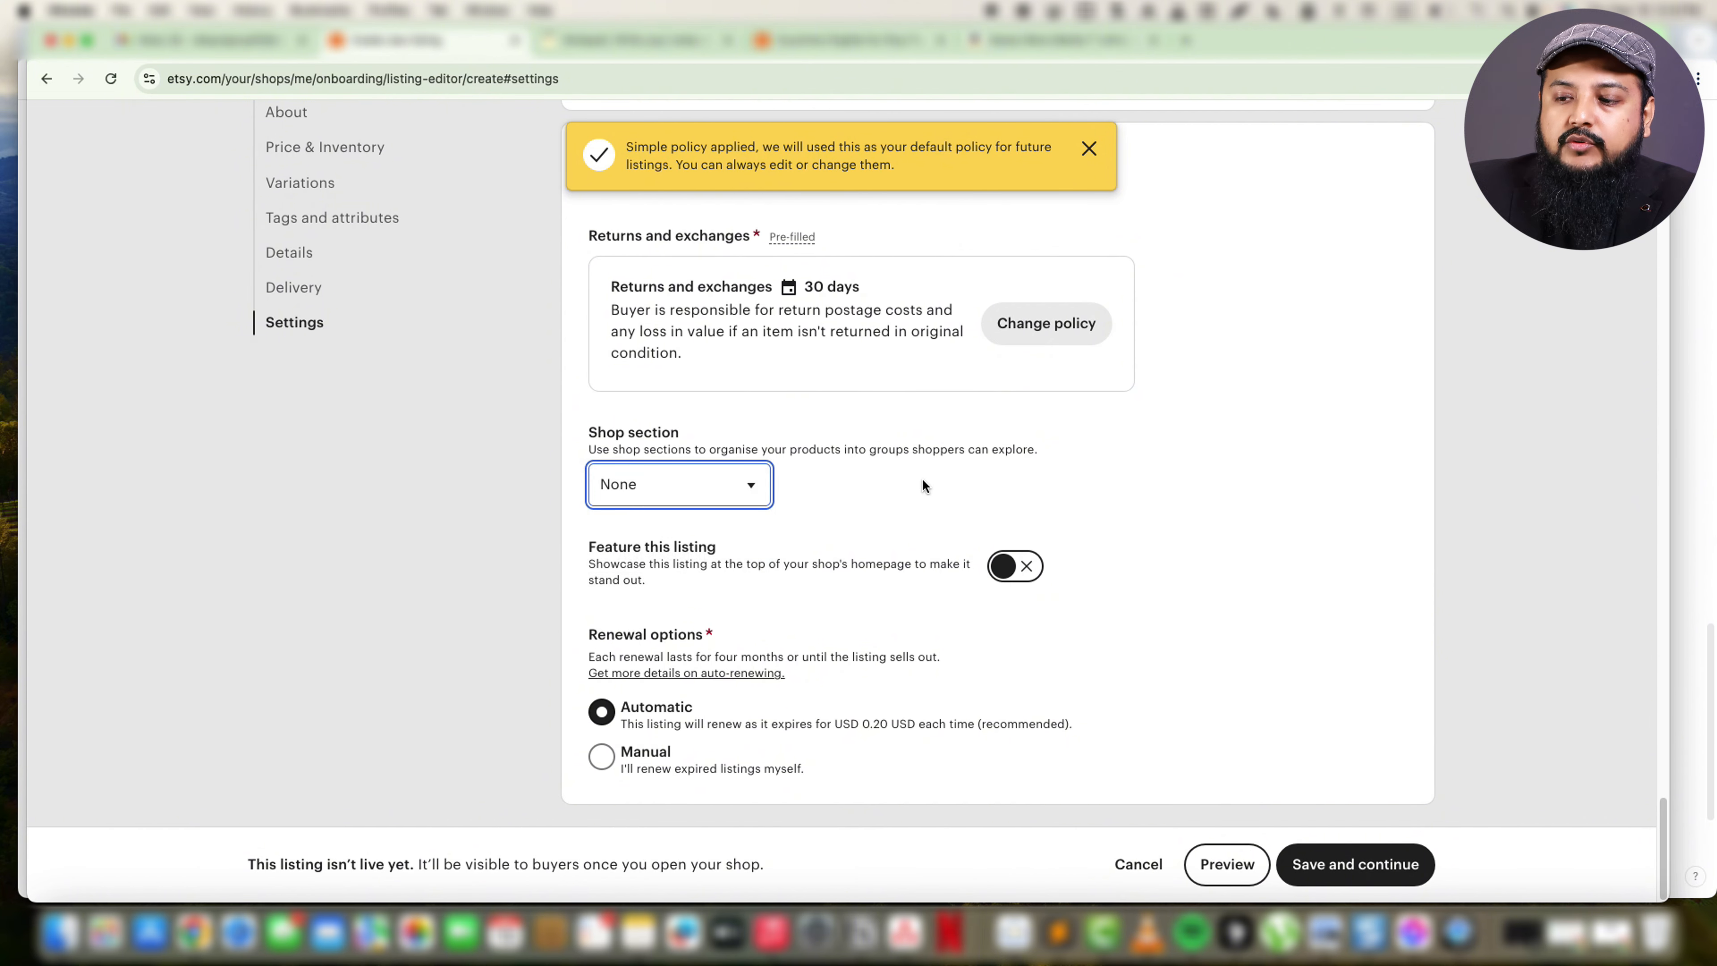
pyautogui.click(764, 493)
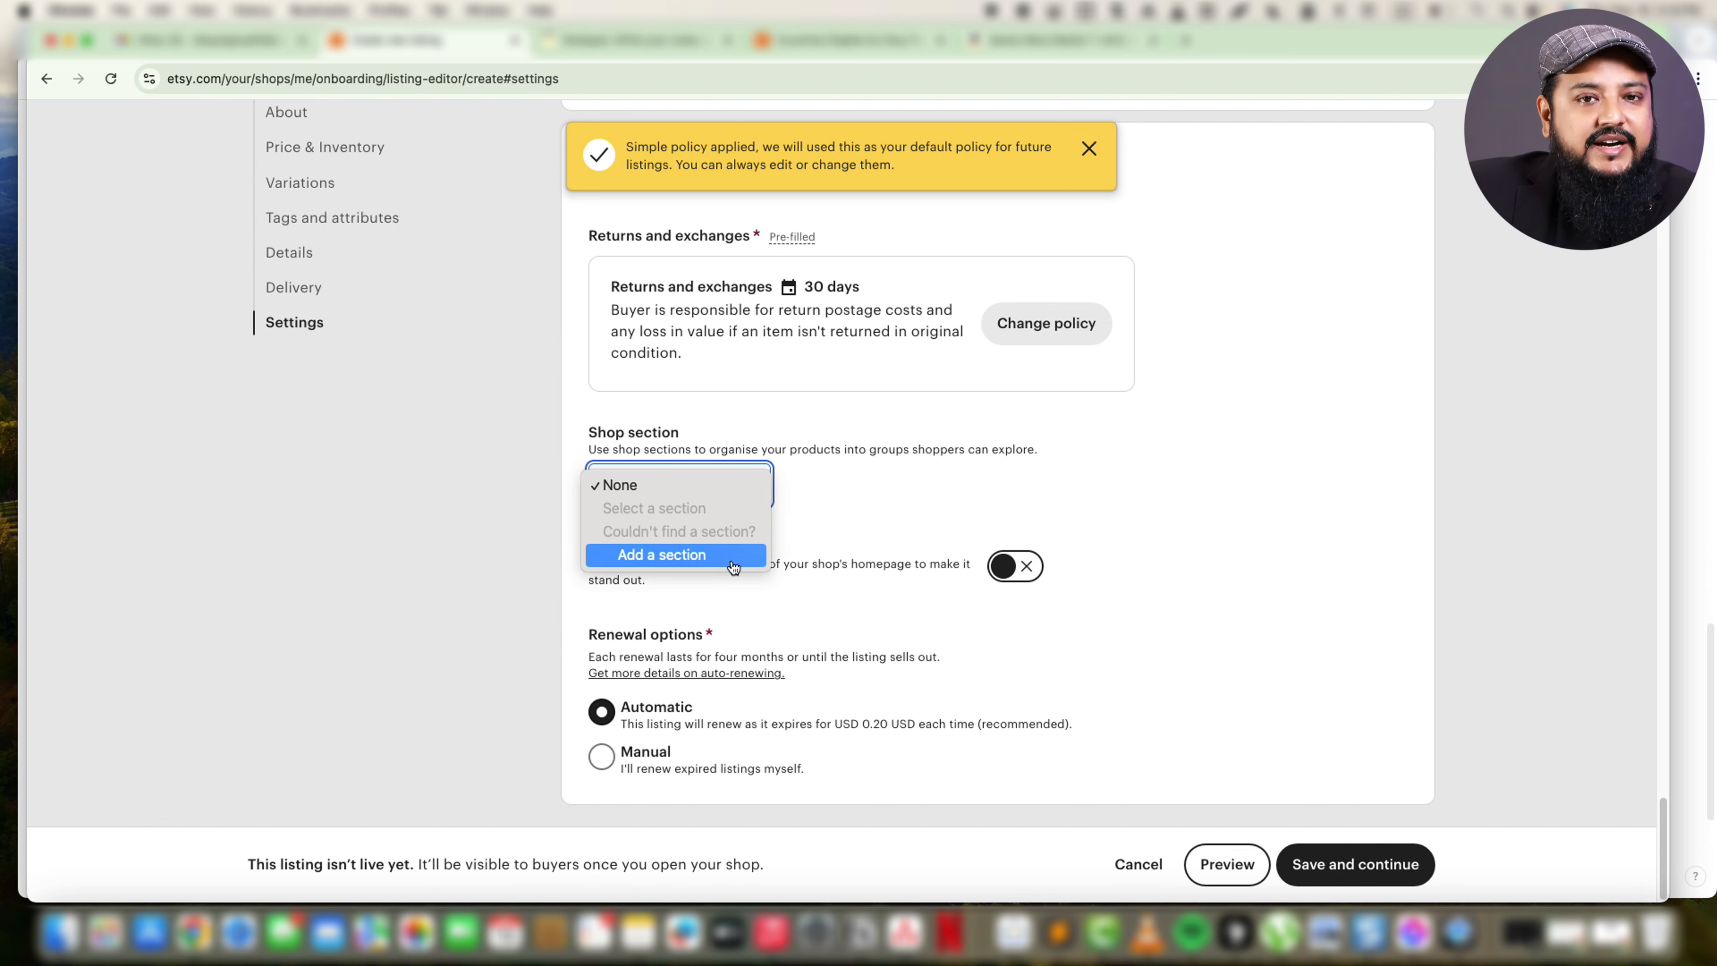
pyautogui.click(841, 498)
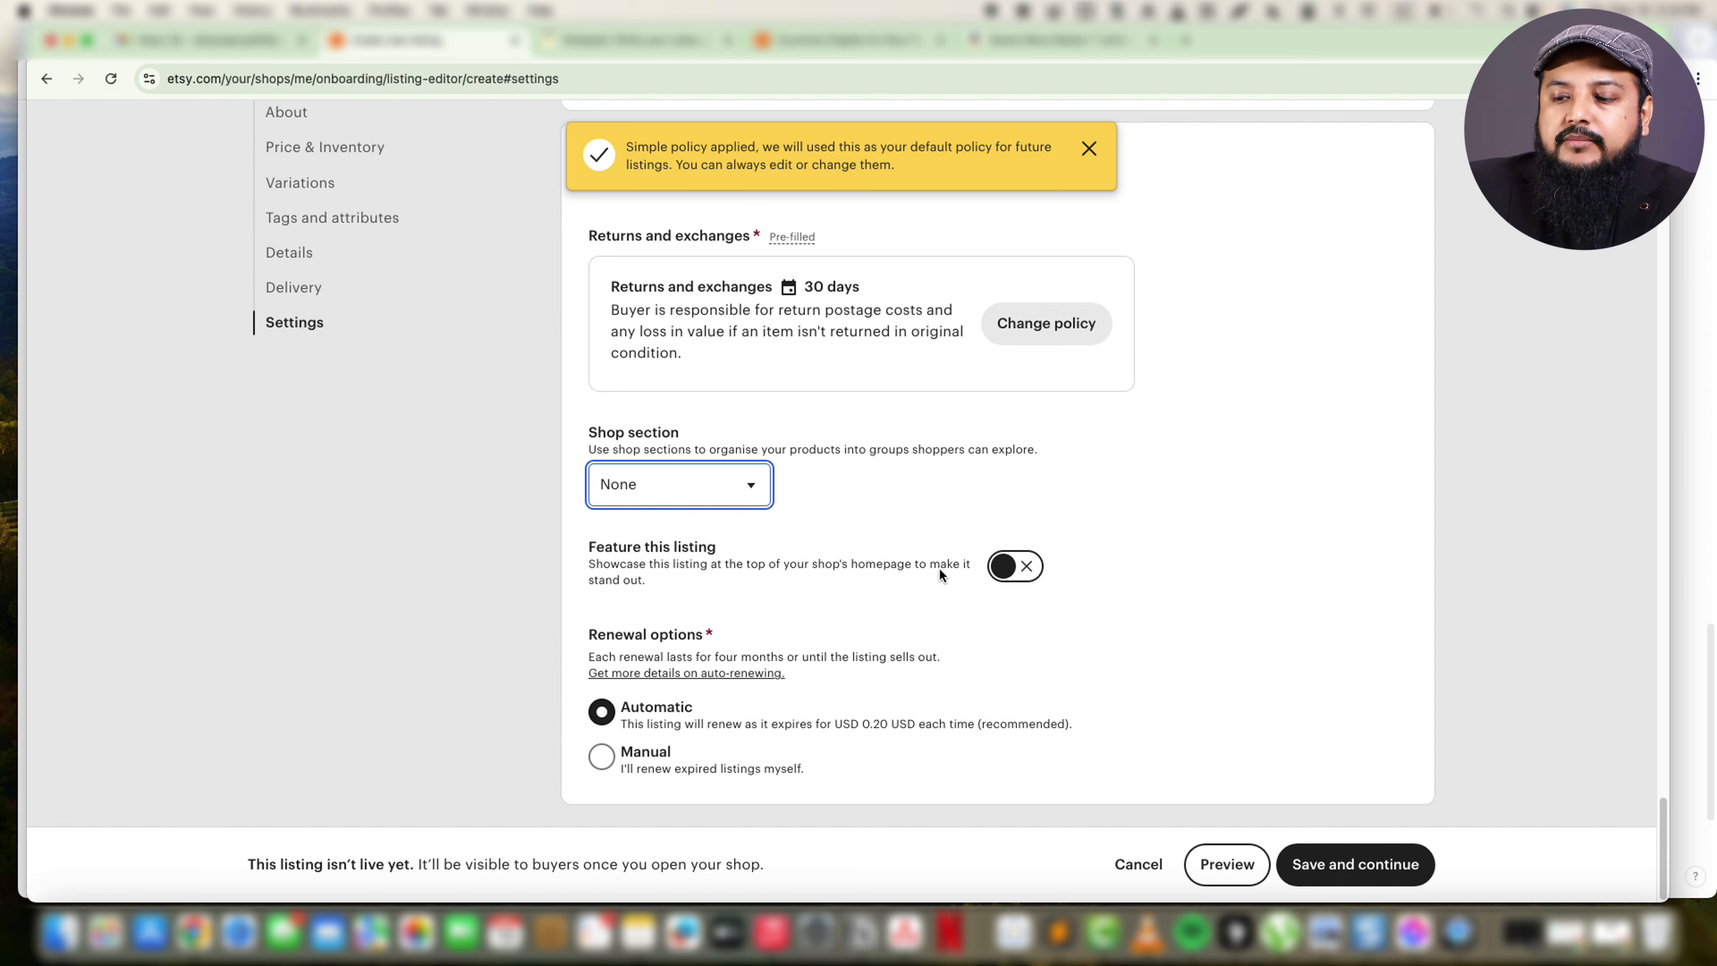
pyautogui.scroll(-1, 769, 749)
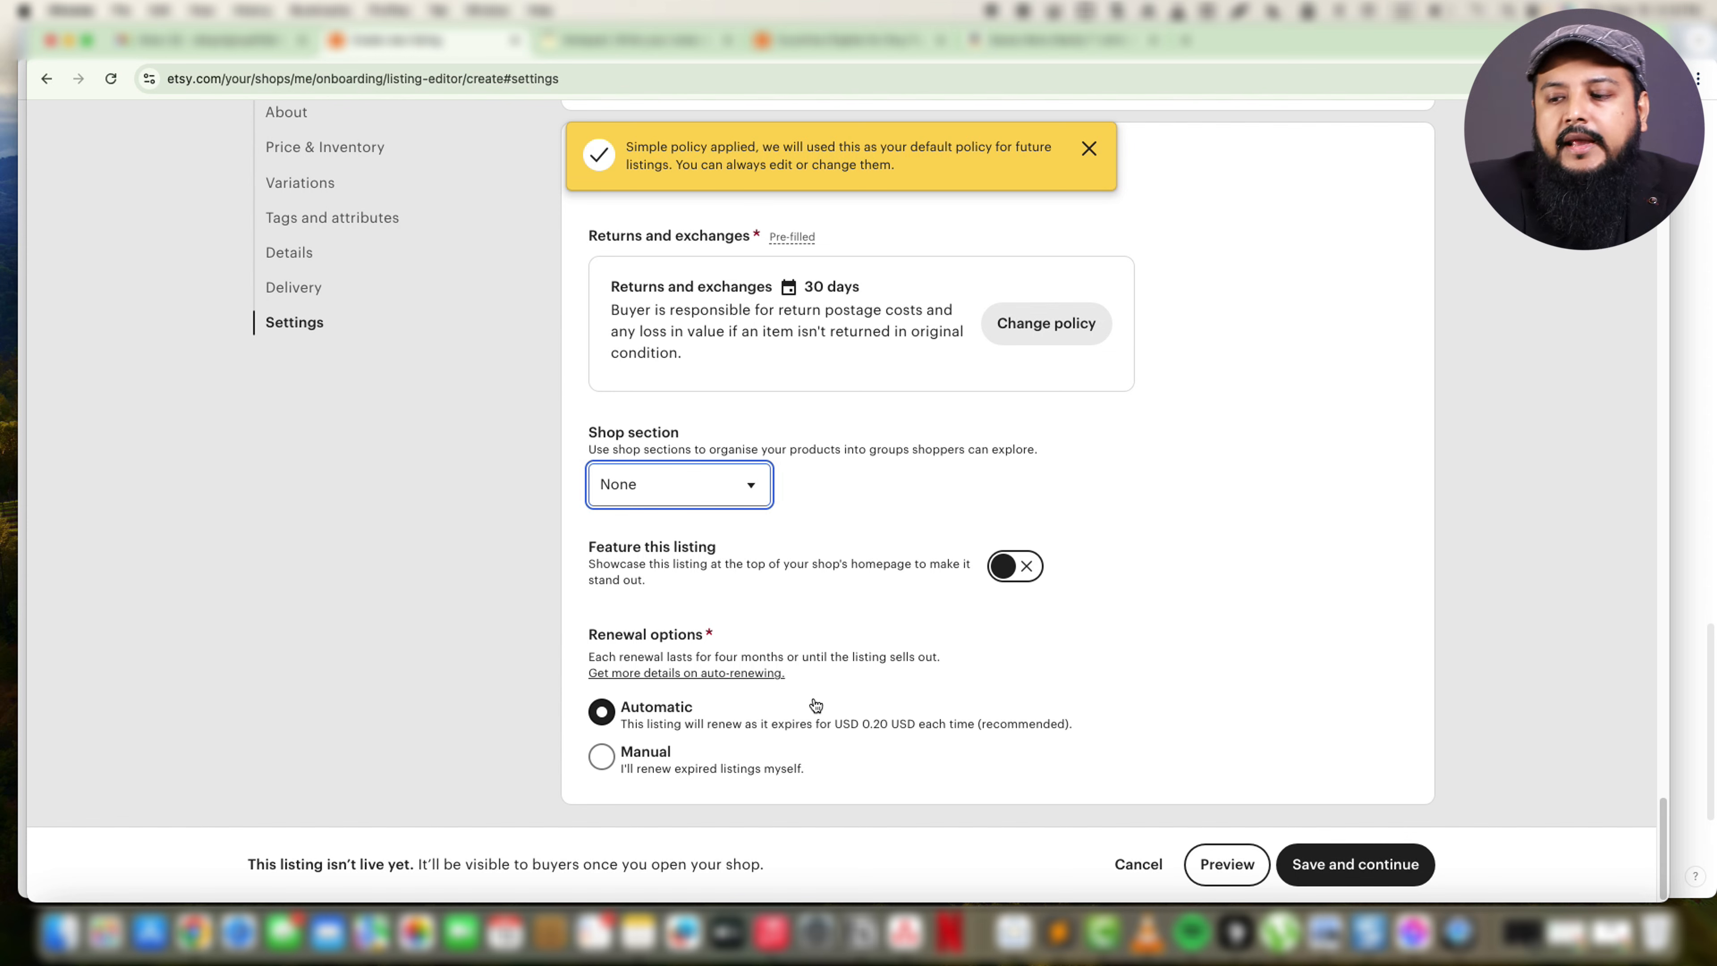
# Try manual renewal, switch the listing back to automatic renewal, and save the listing.
pyautogui.click(631, 768)
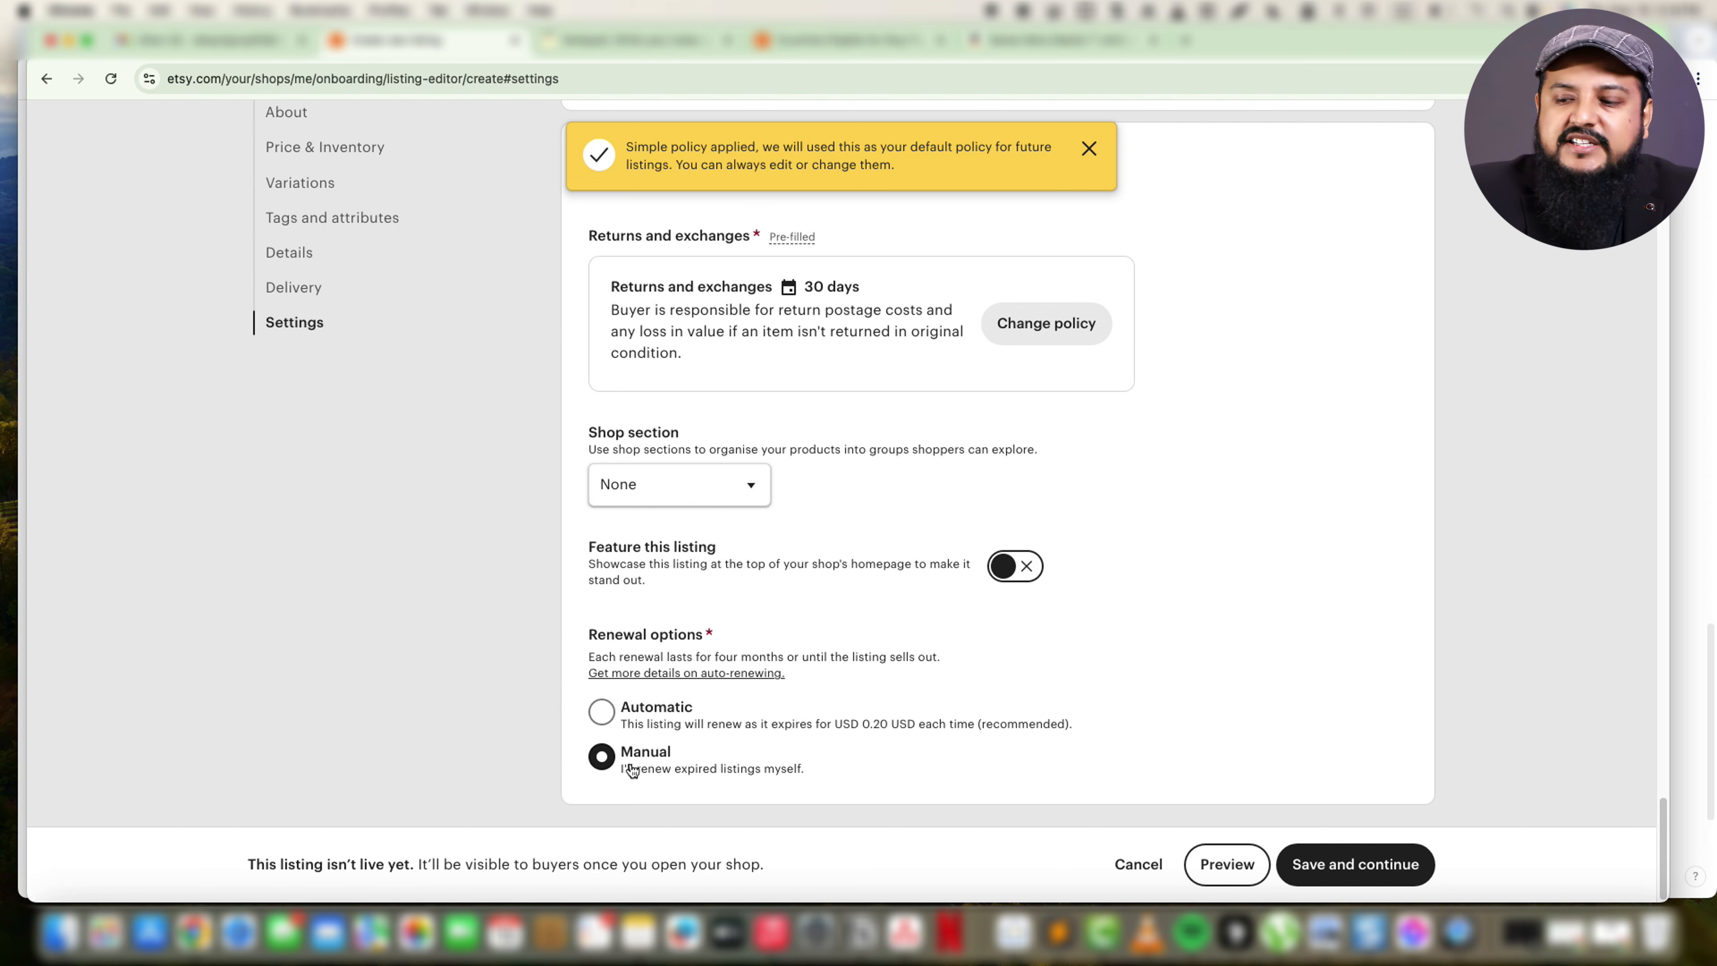
pyautogui.click(610, 722)
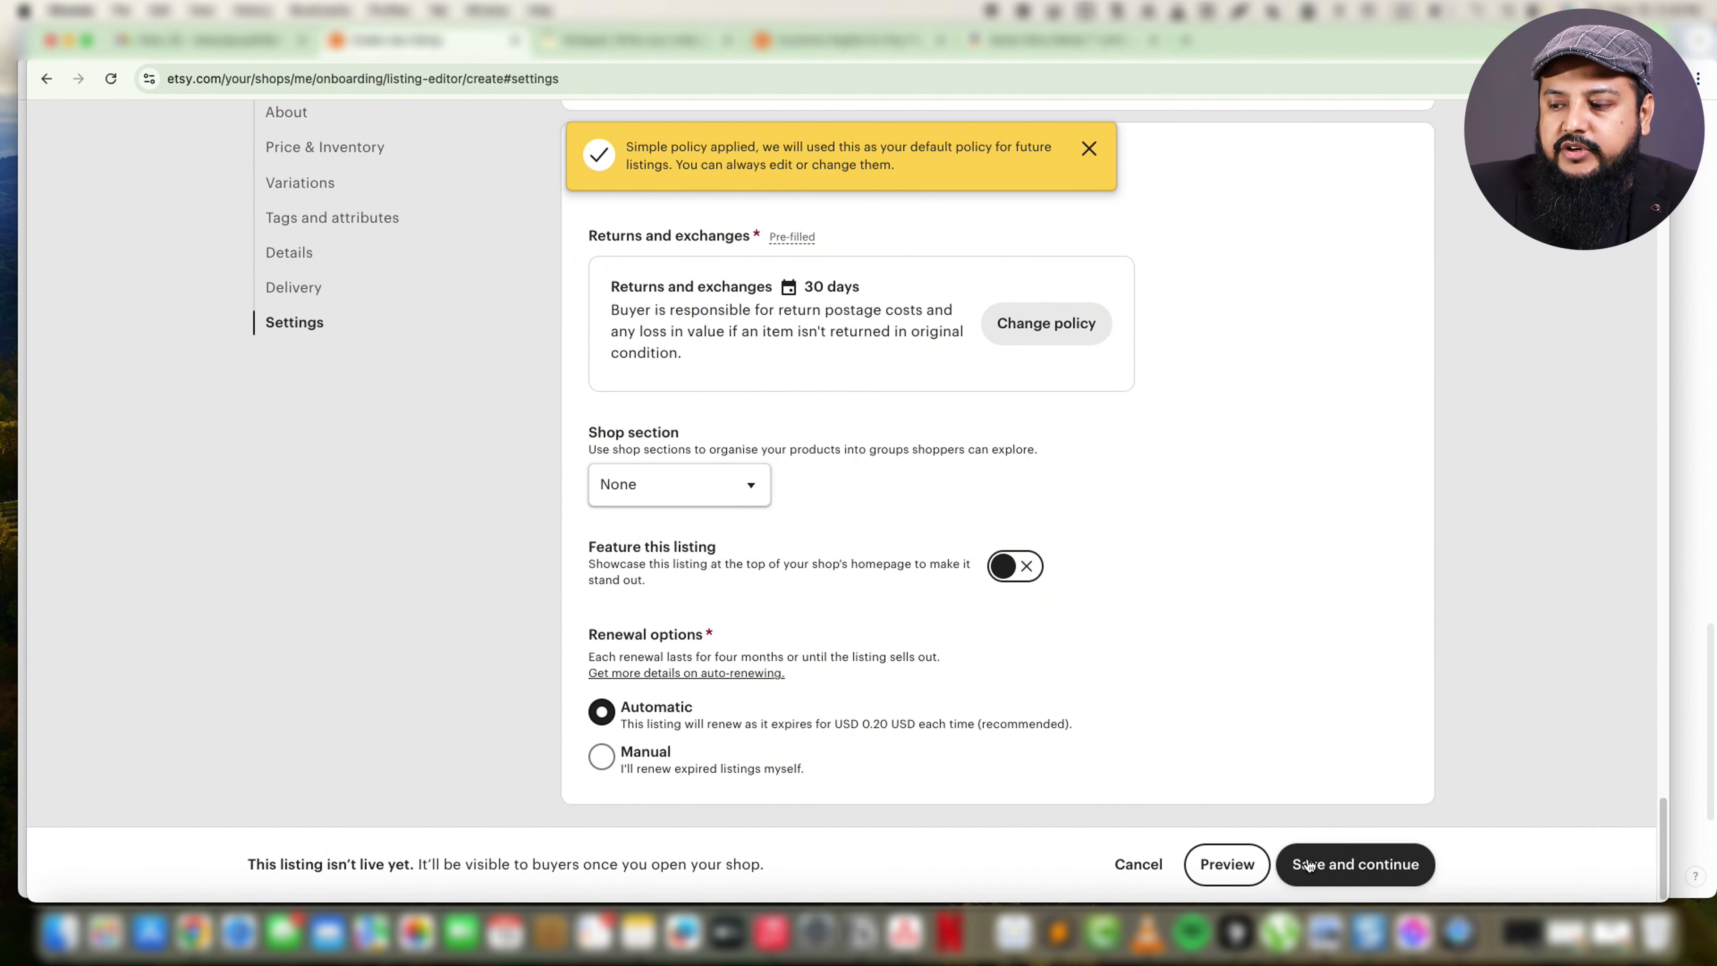
pyautogui.click(1352, 866)
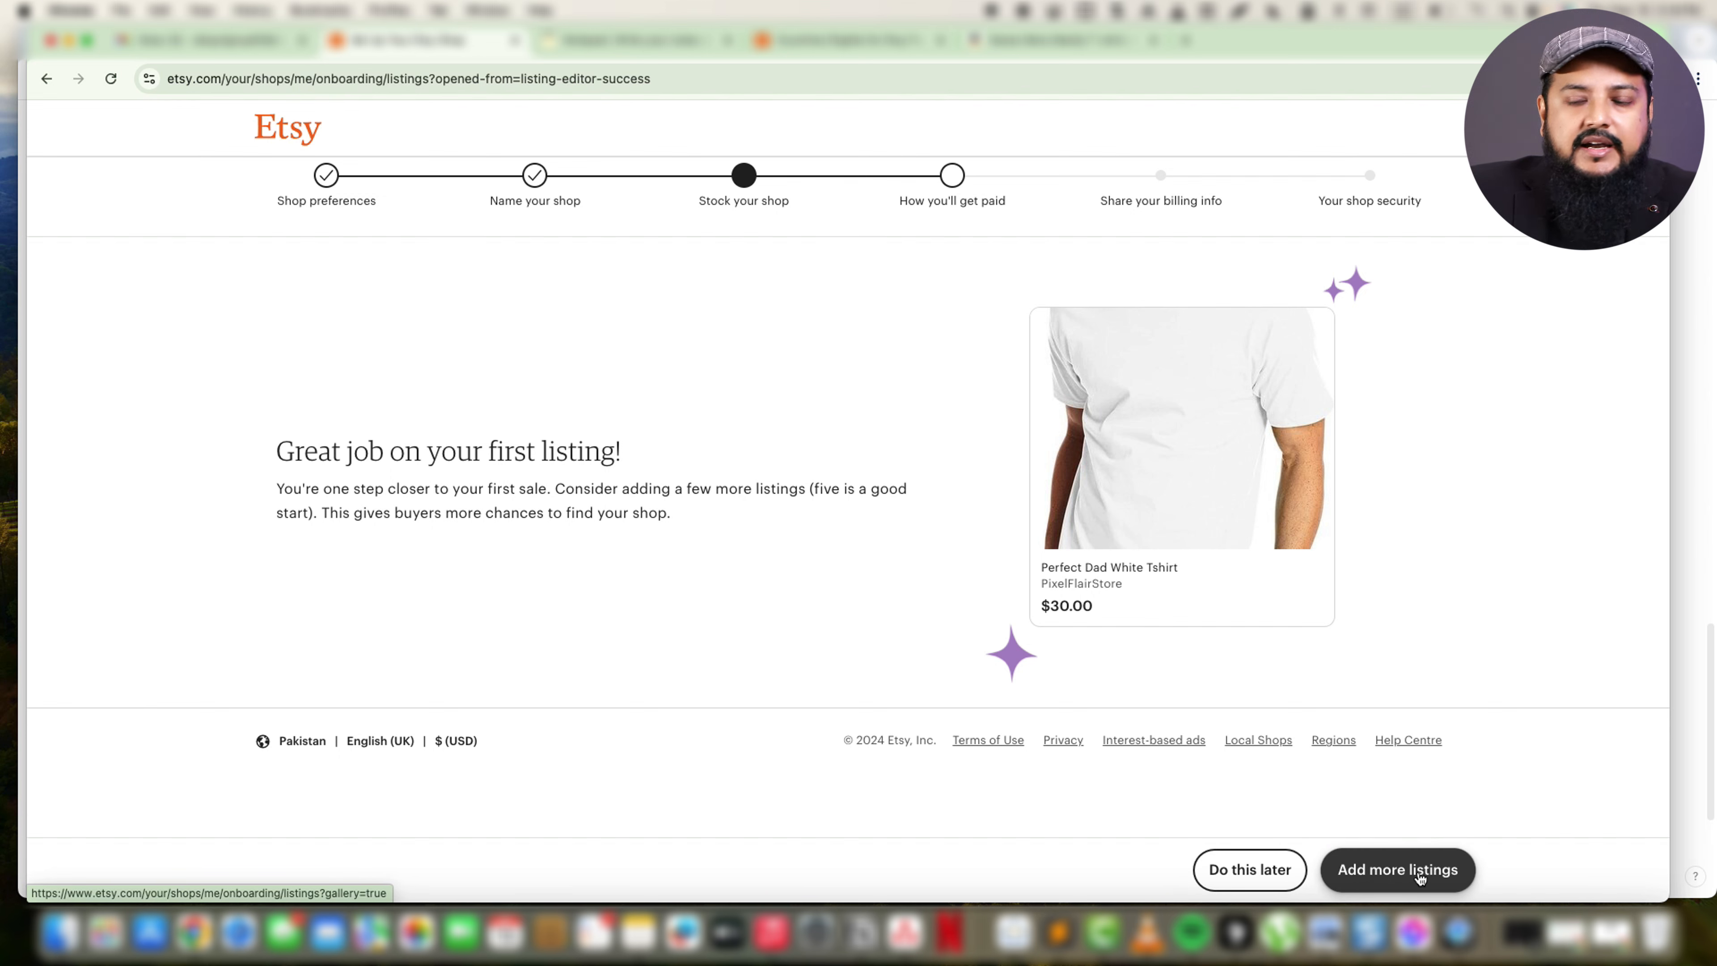
# Postpone adding more listings and go on to the bank location section of the payment setup.
pyautogui.click(1246, 878)
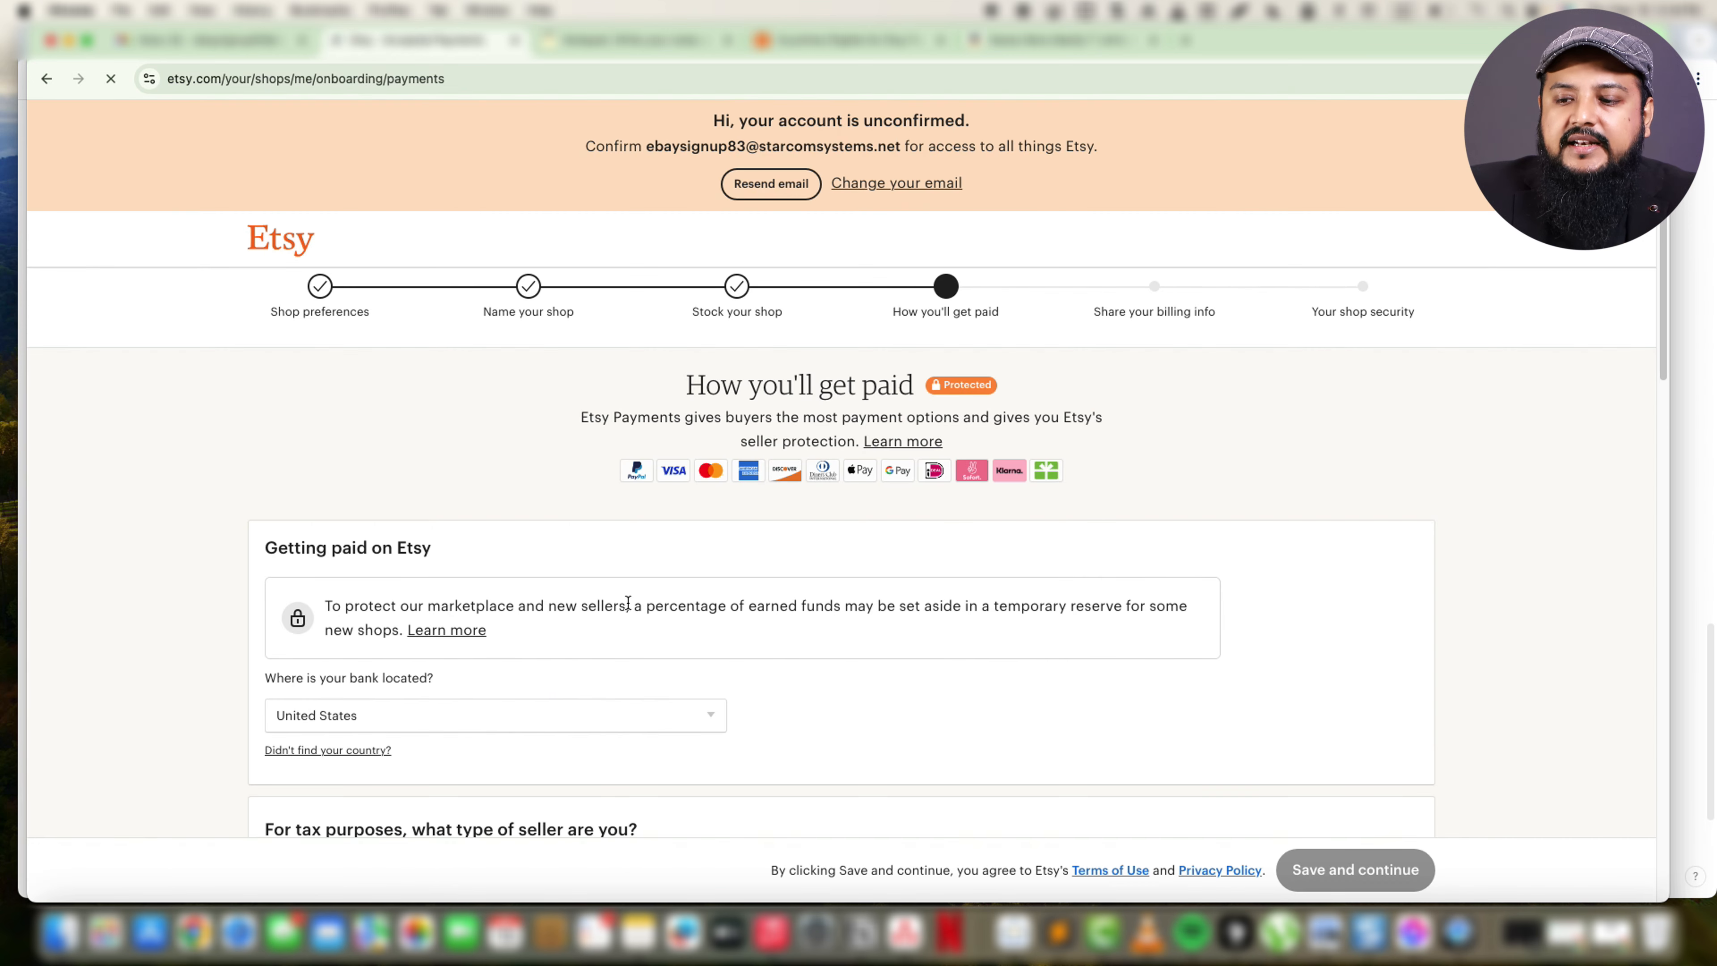
pyautogui.scroll(-4, 223, 562)
pyautogui.scroll(-1, 217, 565)
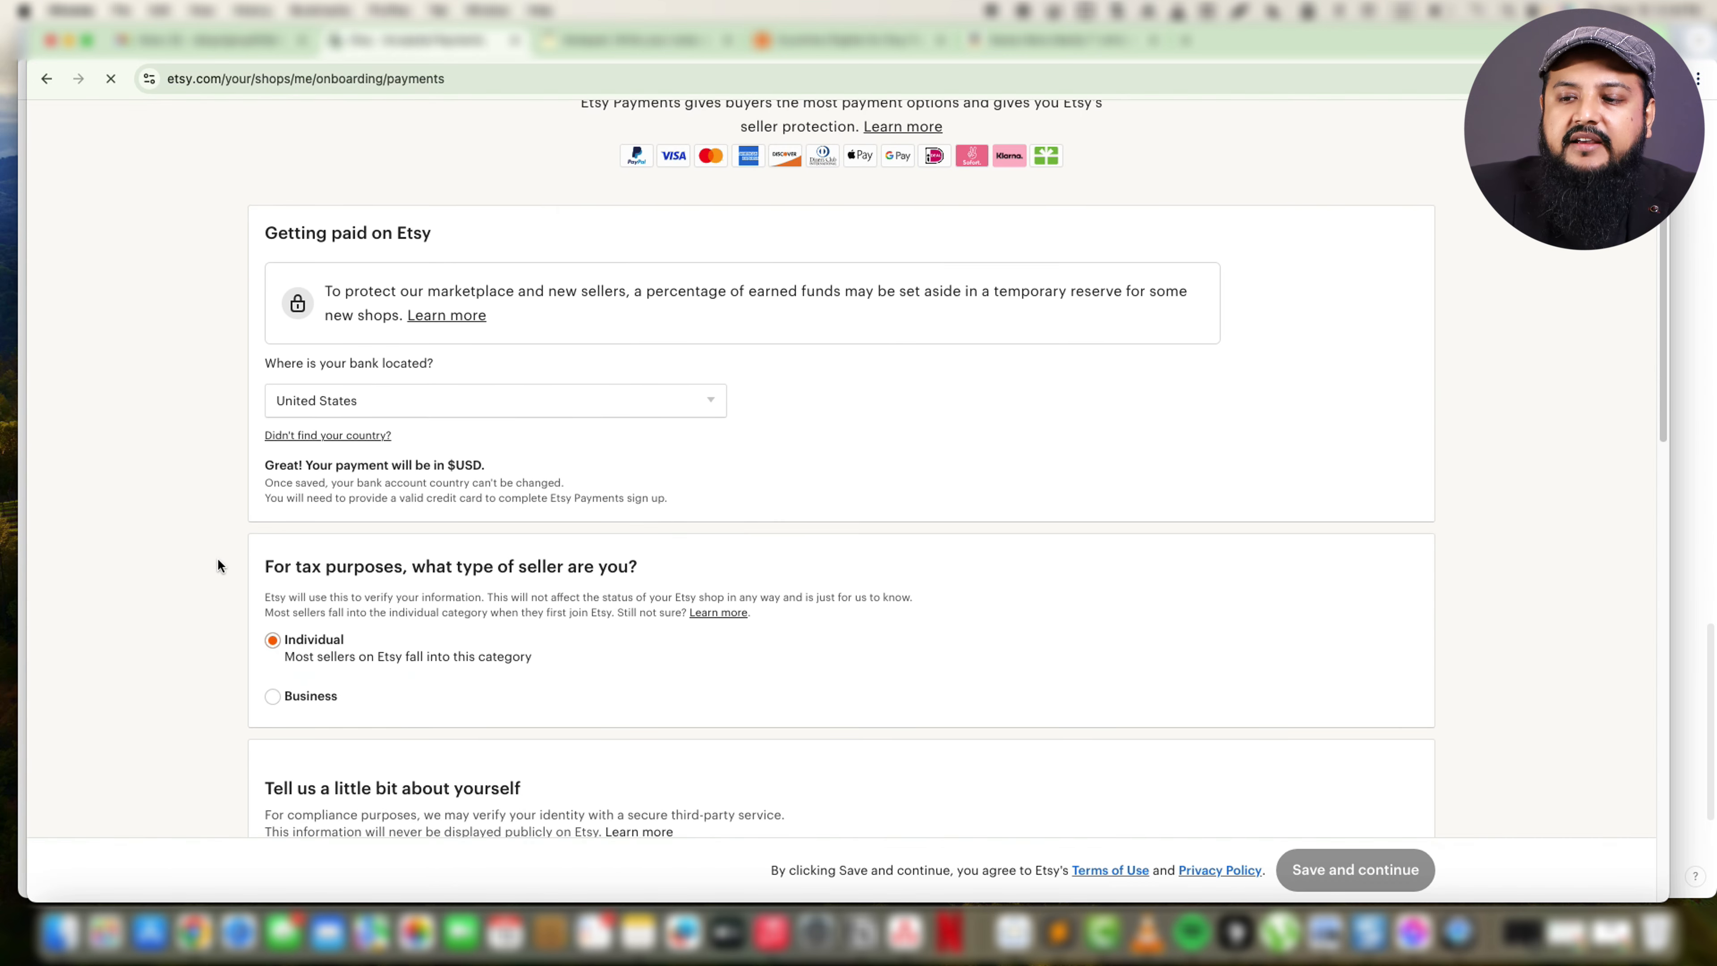
# Look through the bank countries, keeping United States, and examine the seller type options for tax purposes.
pyautogui.click(382, 399)
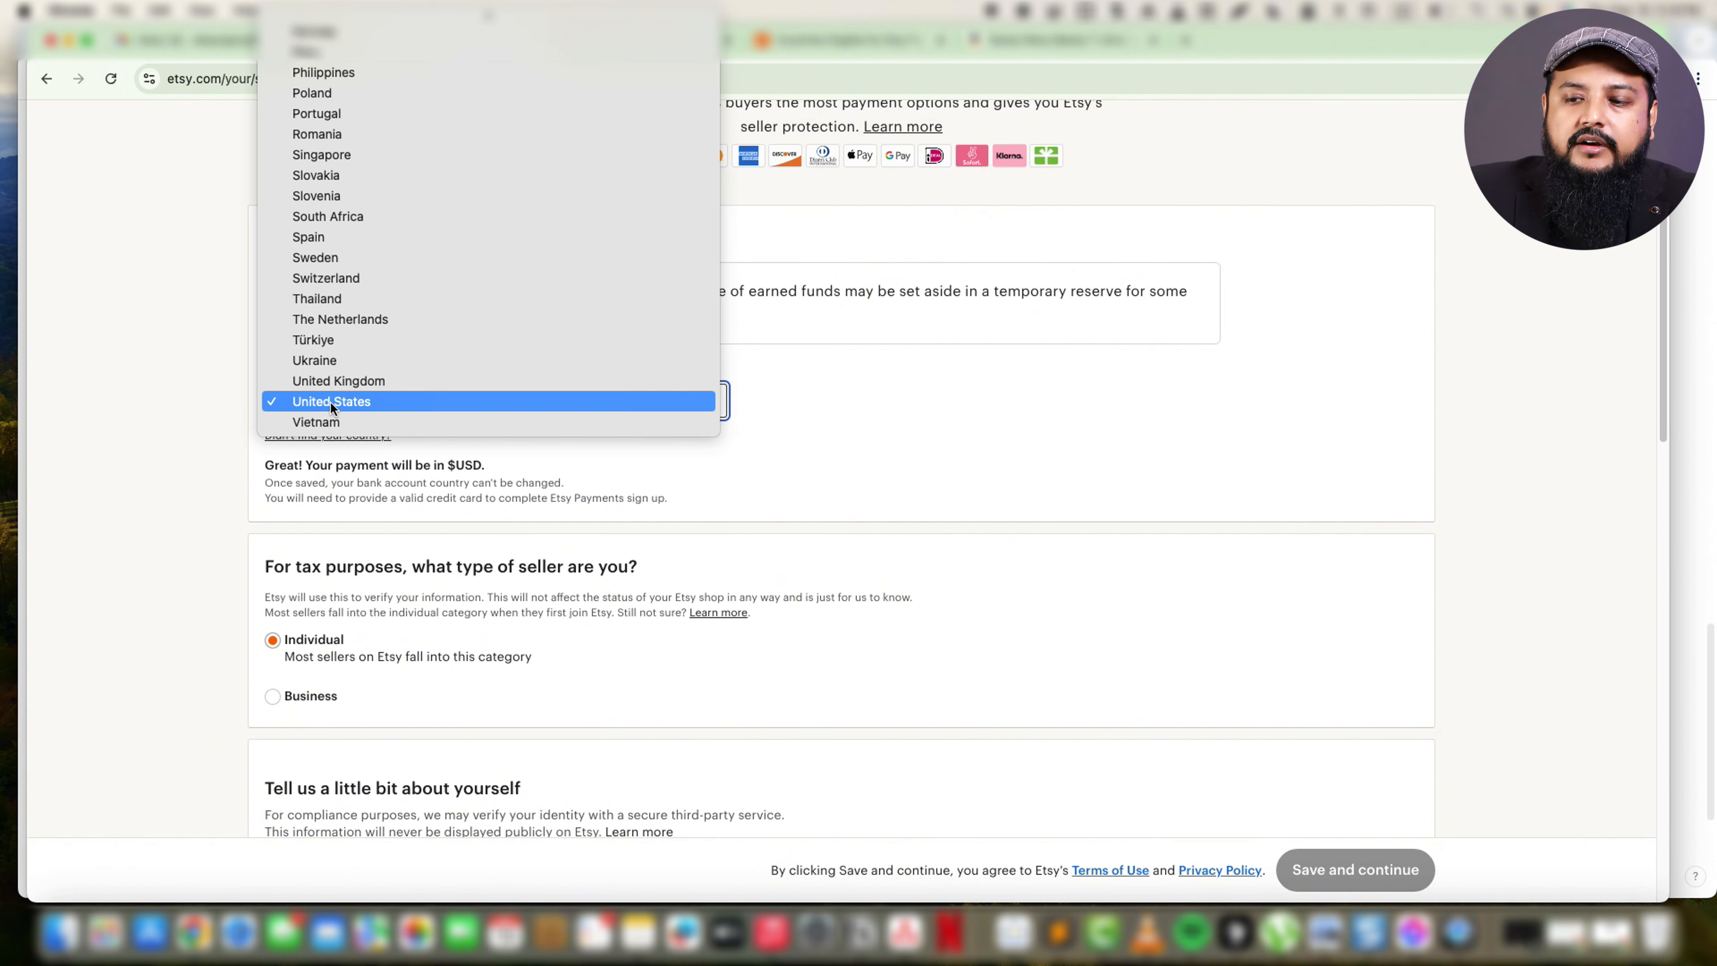
pyautogui.click(230, 414)
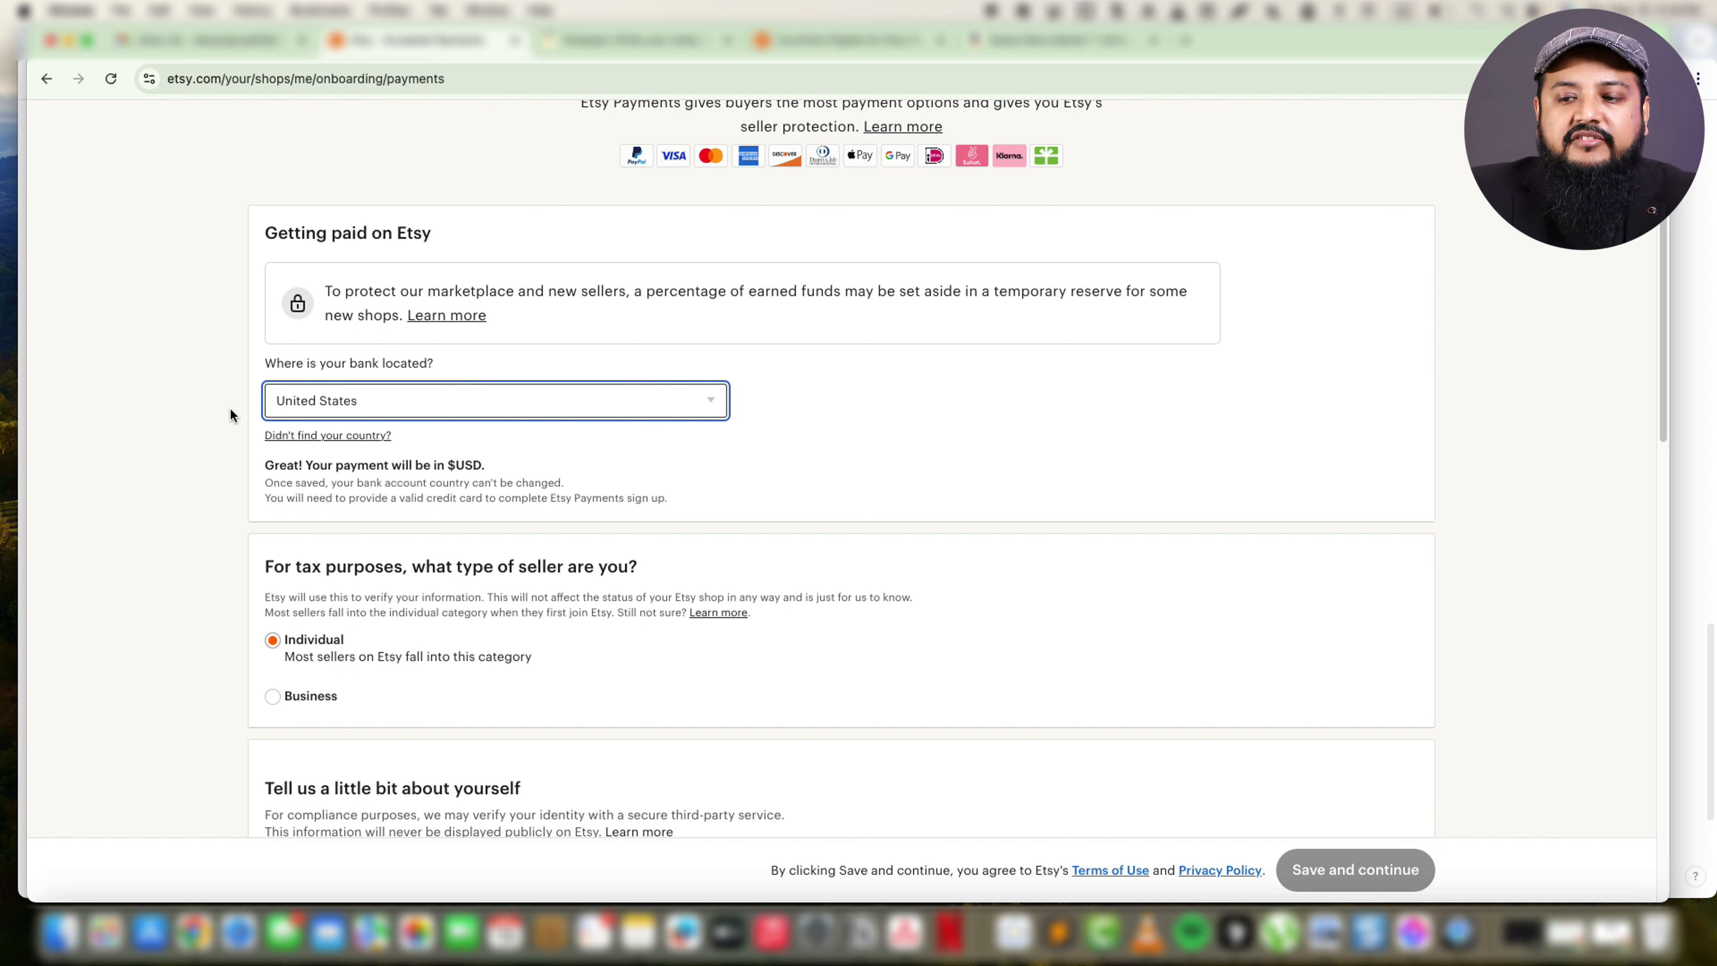
pyautogui.scroll(-1, 275, 622)
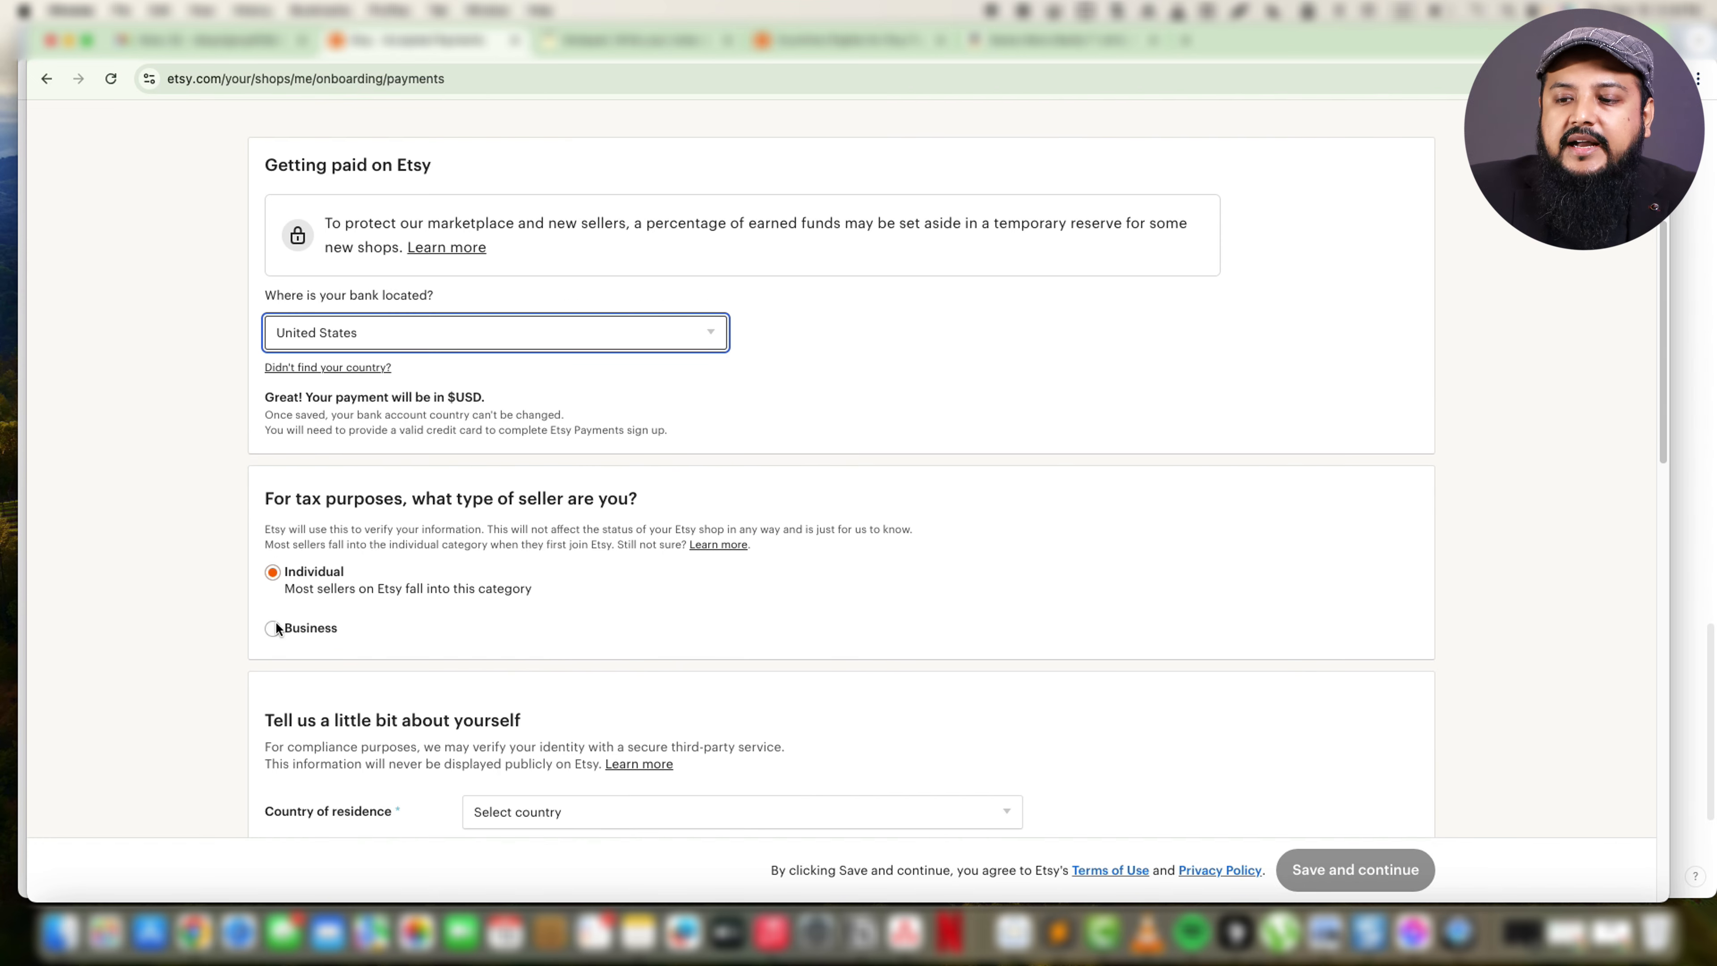
pyautogui.click(348, 511)
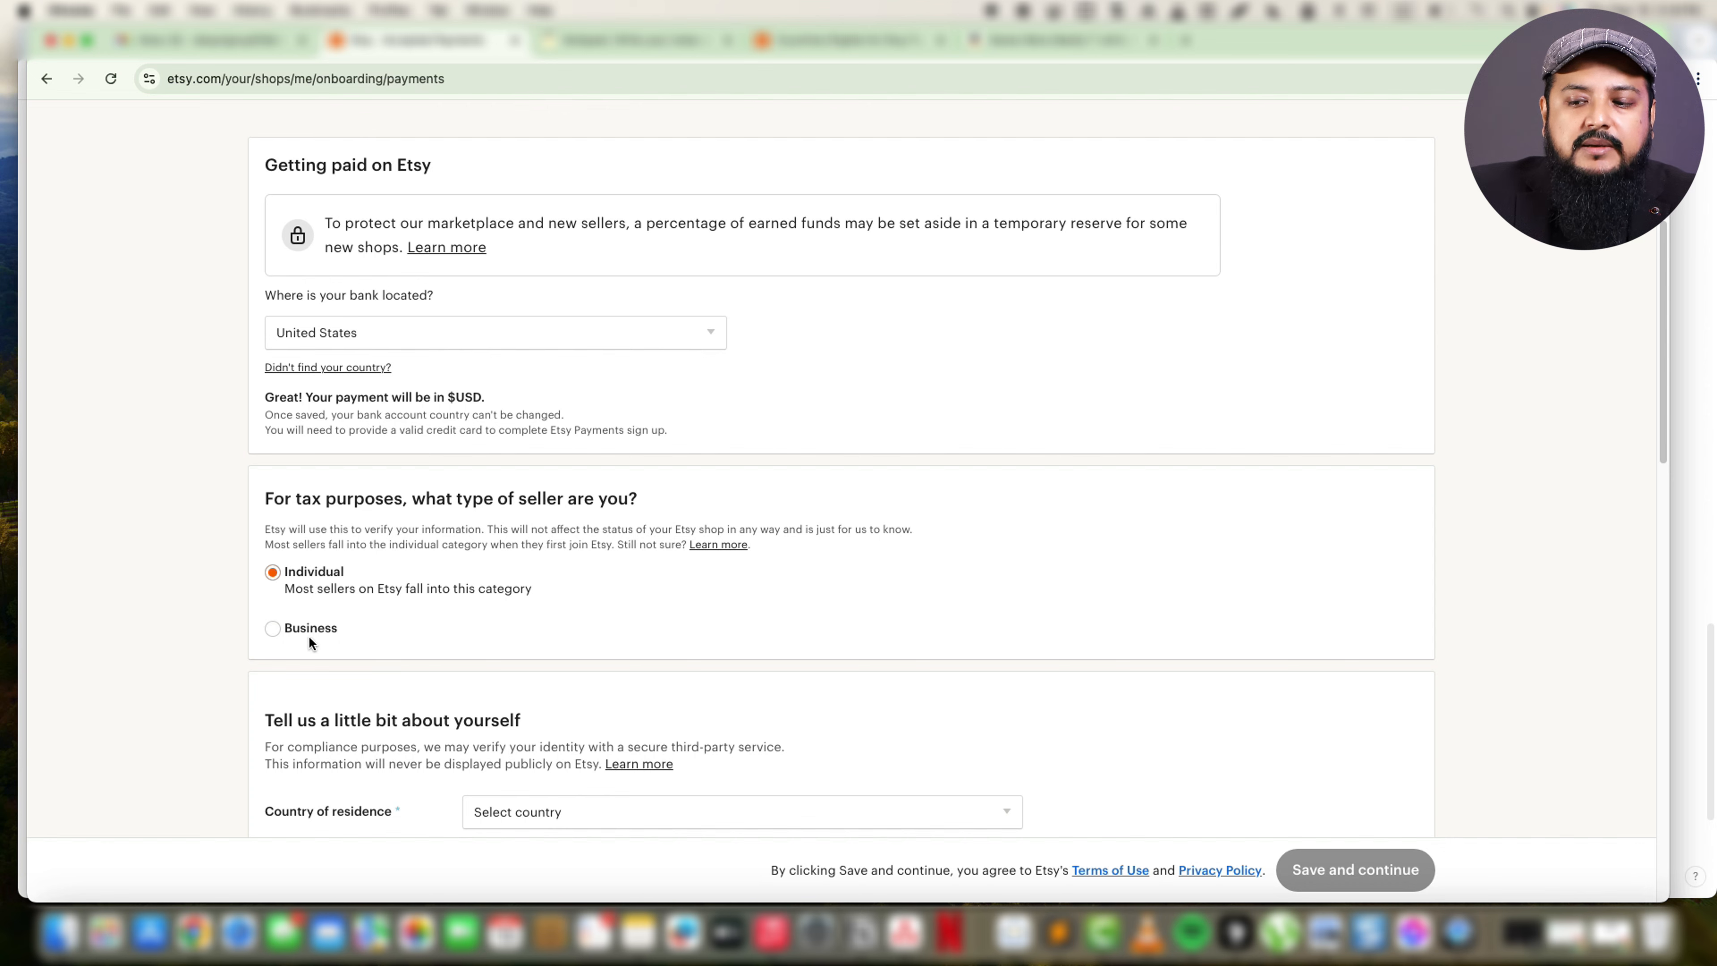
# Try the Business seller type for tax purposes and set the seller type back to Individual.
pyautogui.click(272, 630)
pyautogui.scroll(-4, 359, 709)
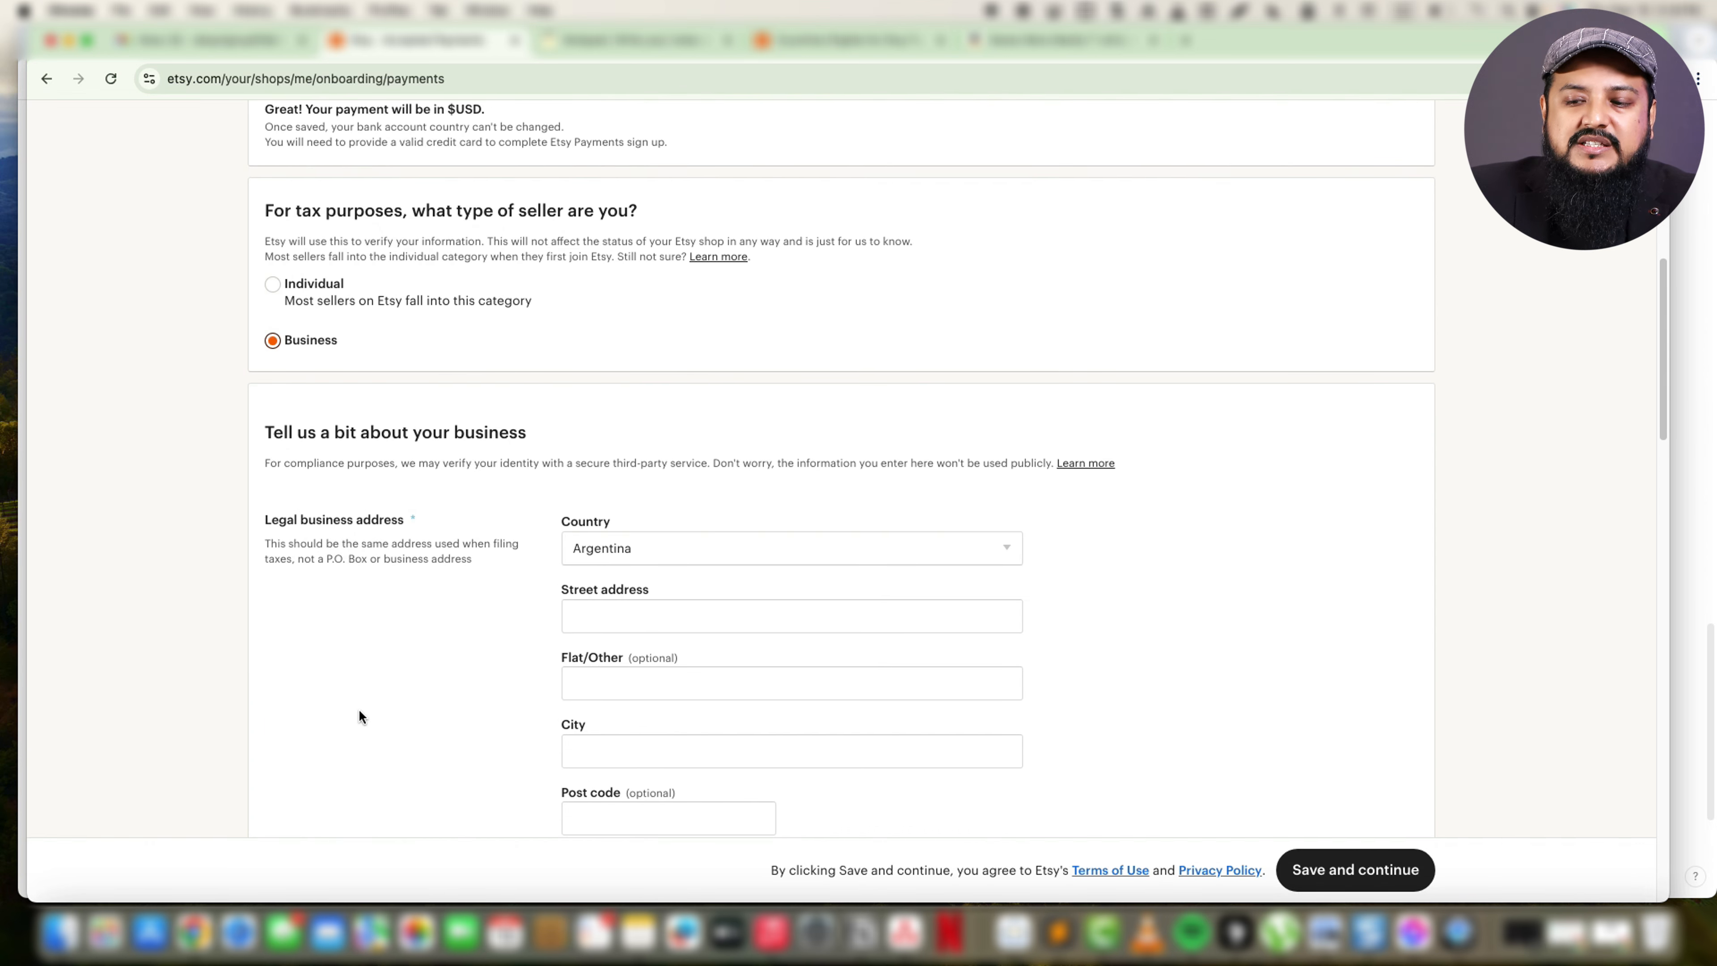
pyautogui.click(272, 285)
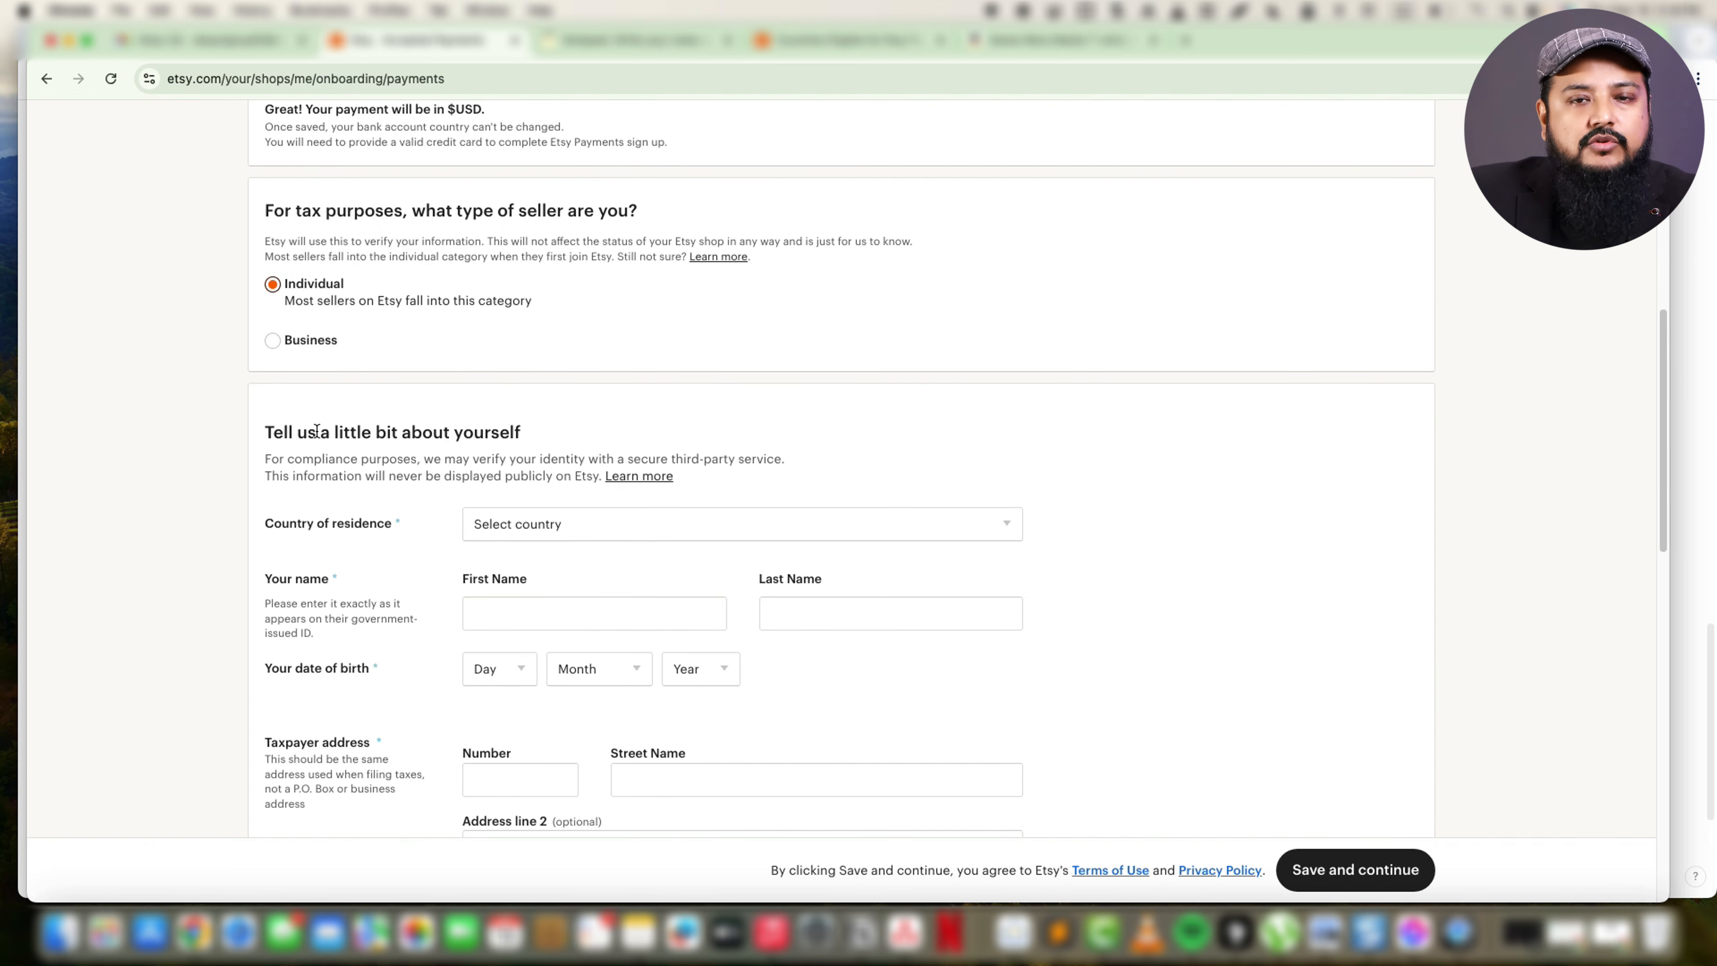
# Set the country of residence to United States in the section about yourself.
pyautogui.scroll(-3, 414, 567)
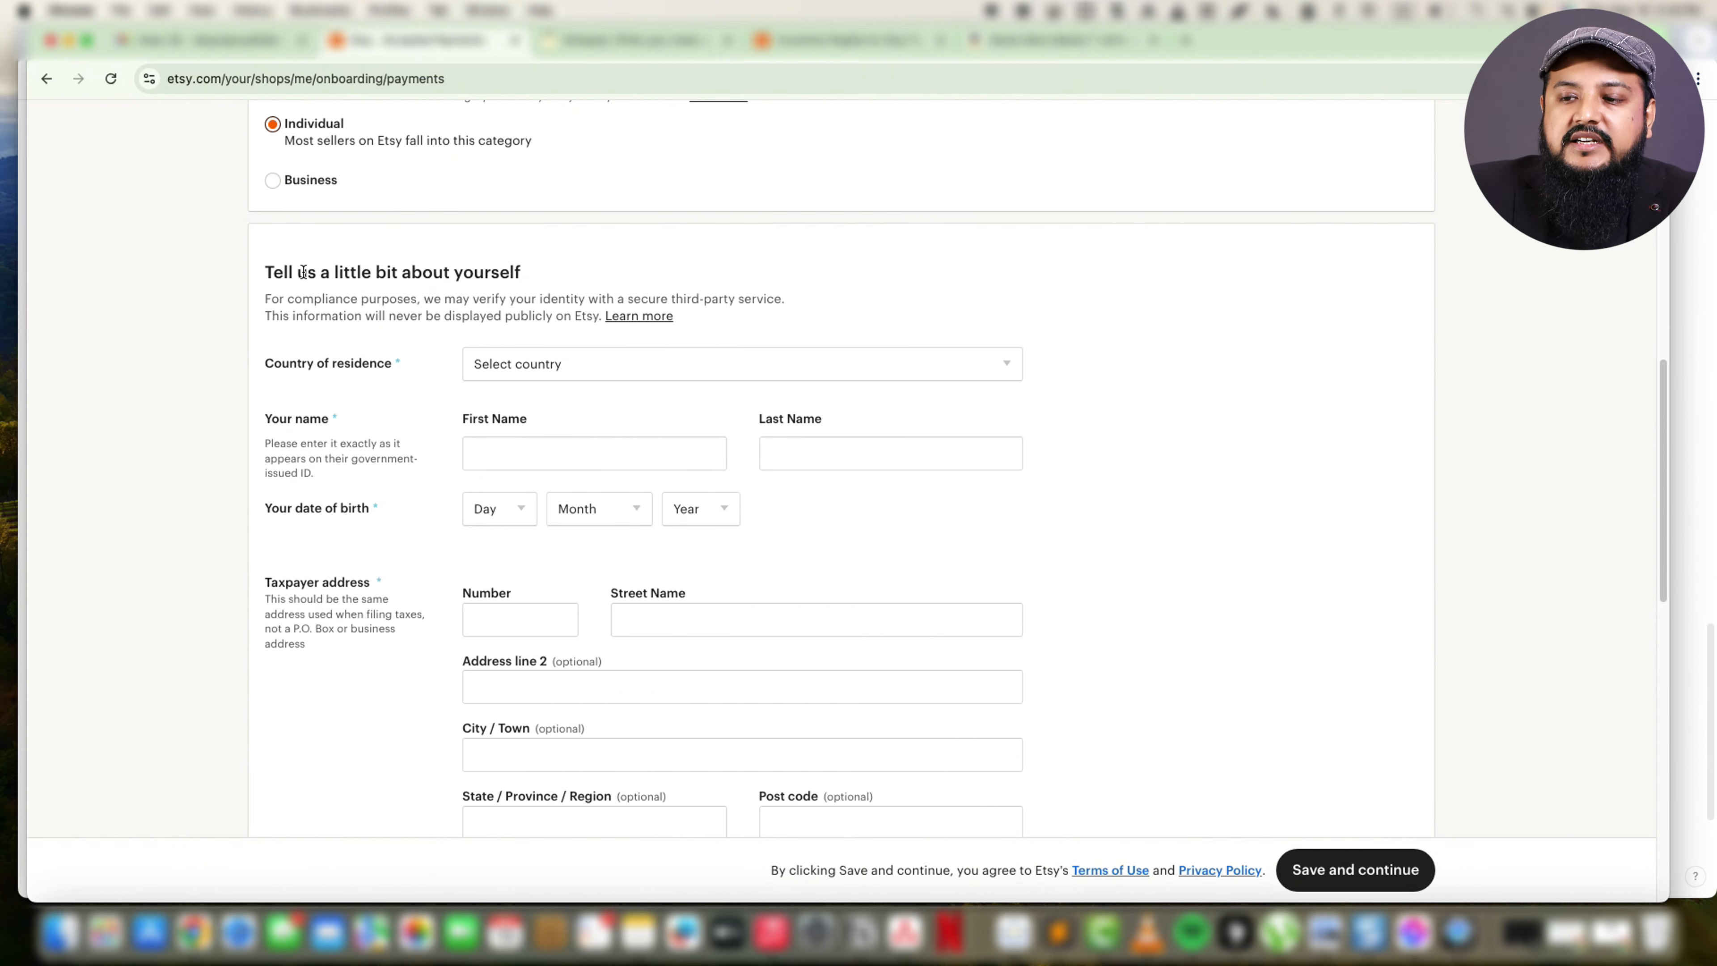
pyautogui.click(559, 369)
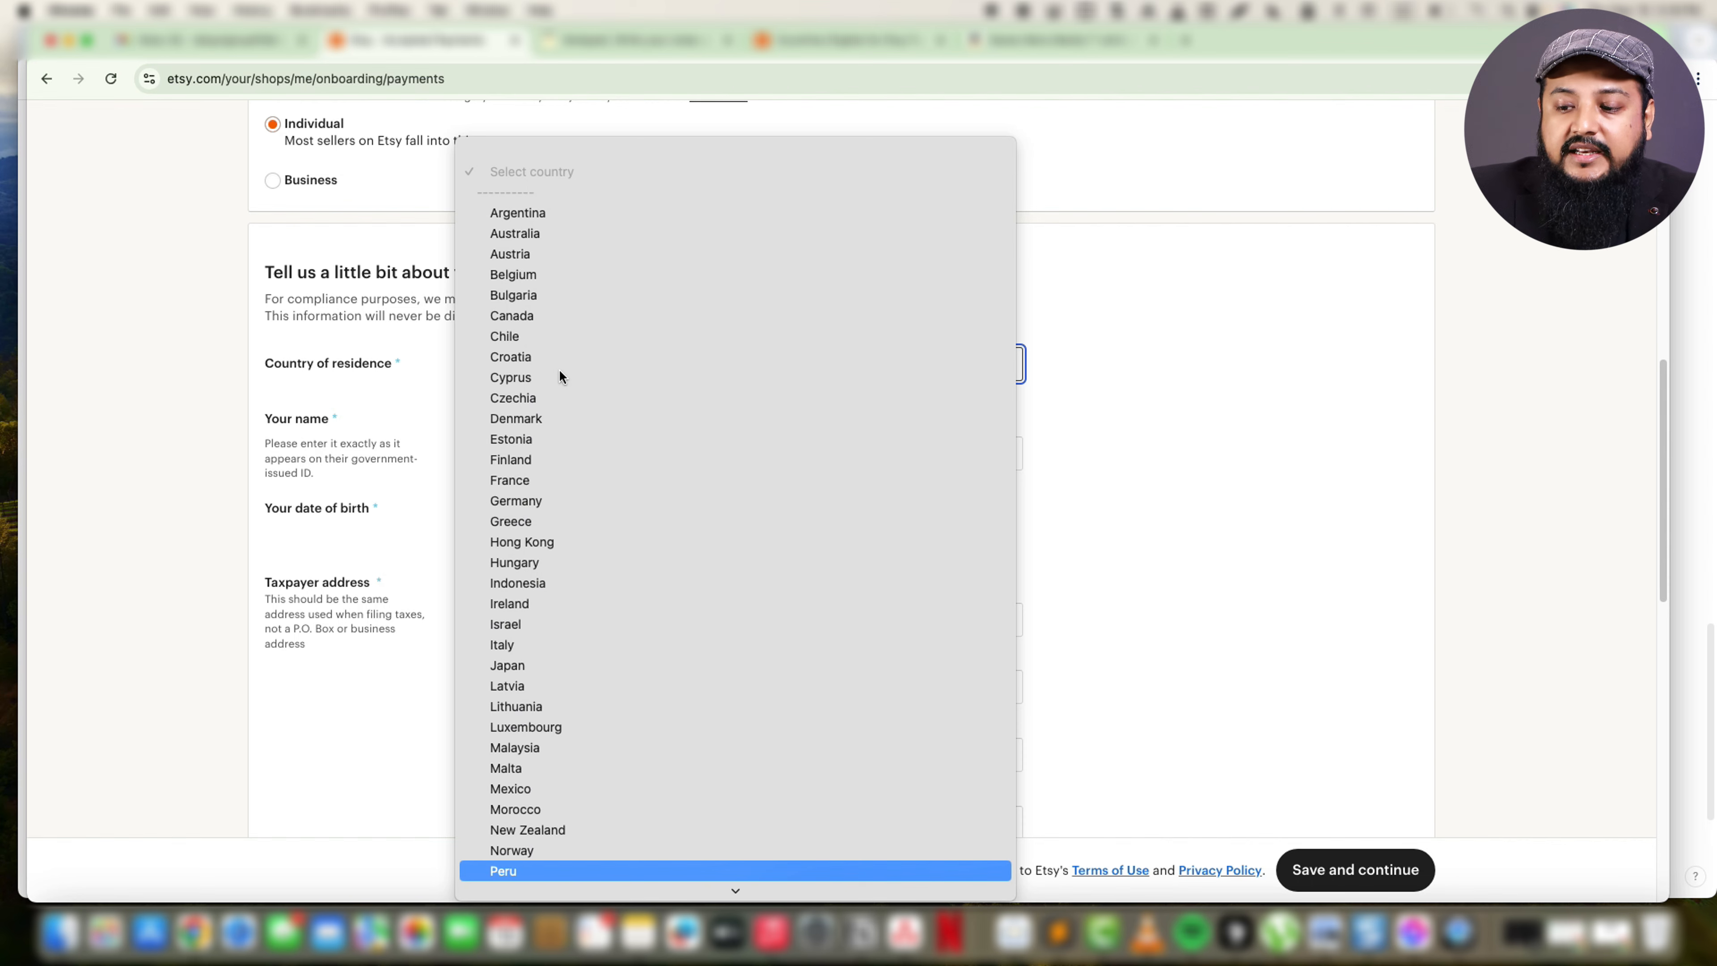
pyautogui.scroll(-5, 552, 525)
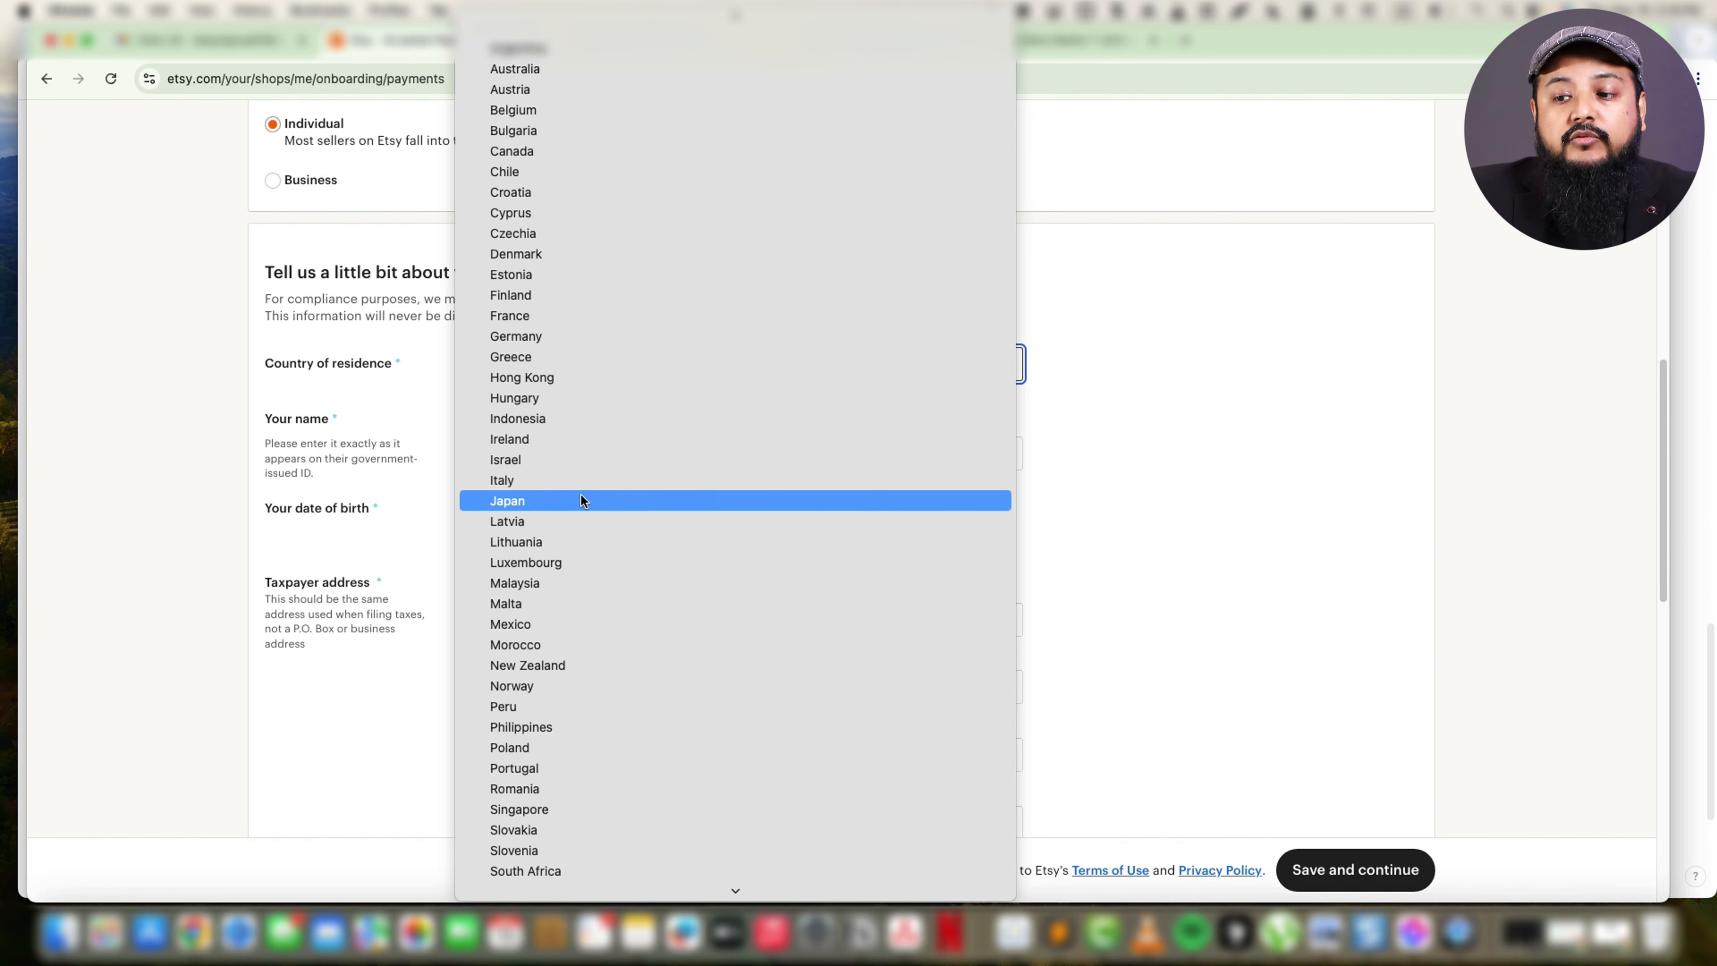
pyautogui.scroll(-3, 580, 563)
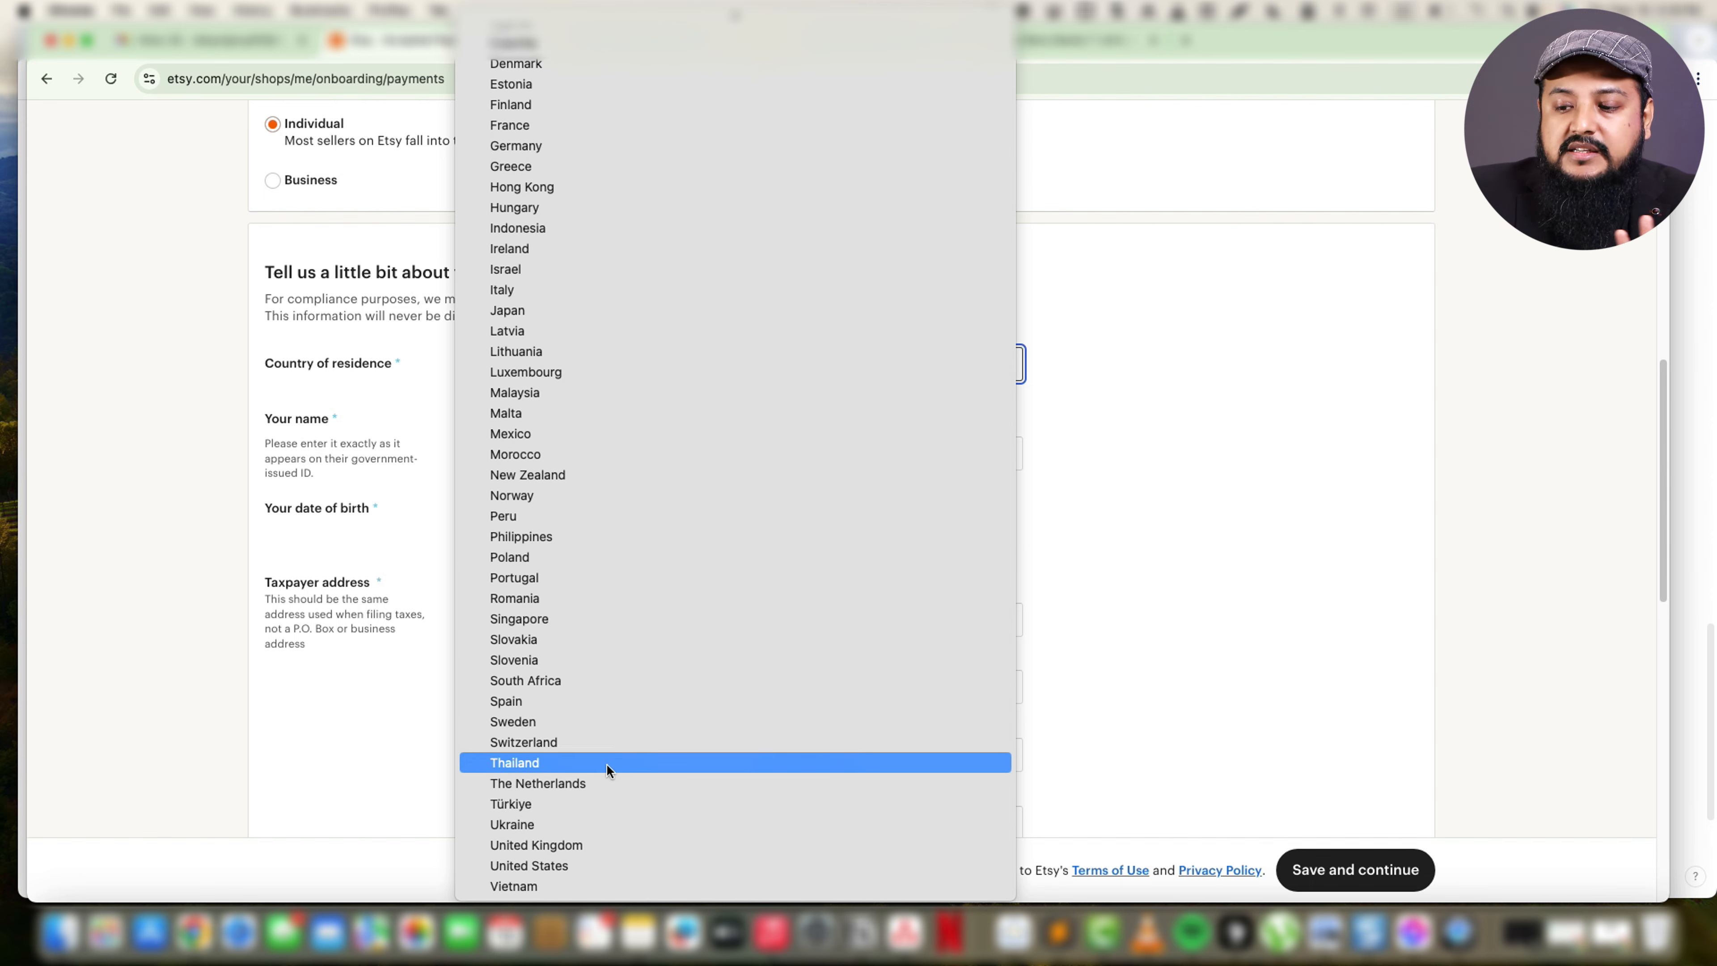
pyautogui.click(577, 866)
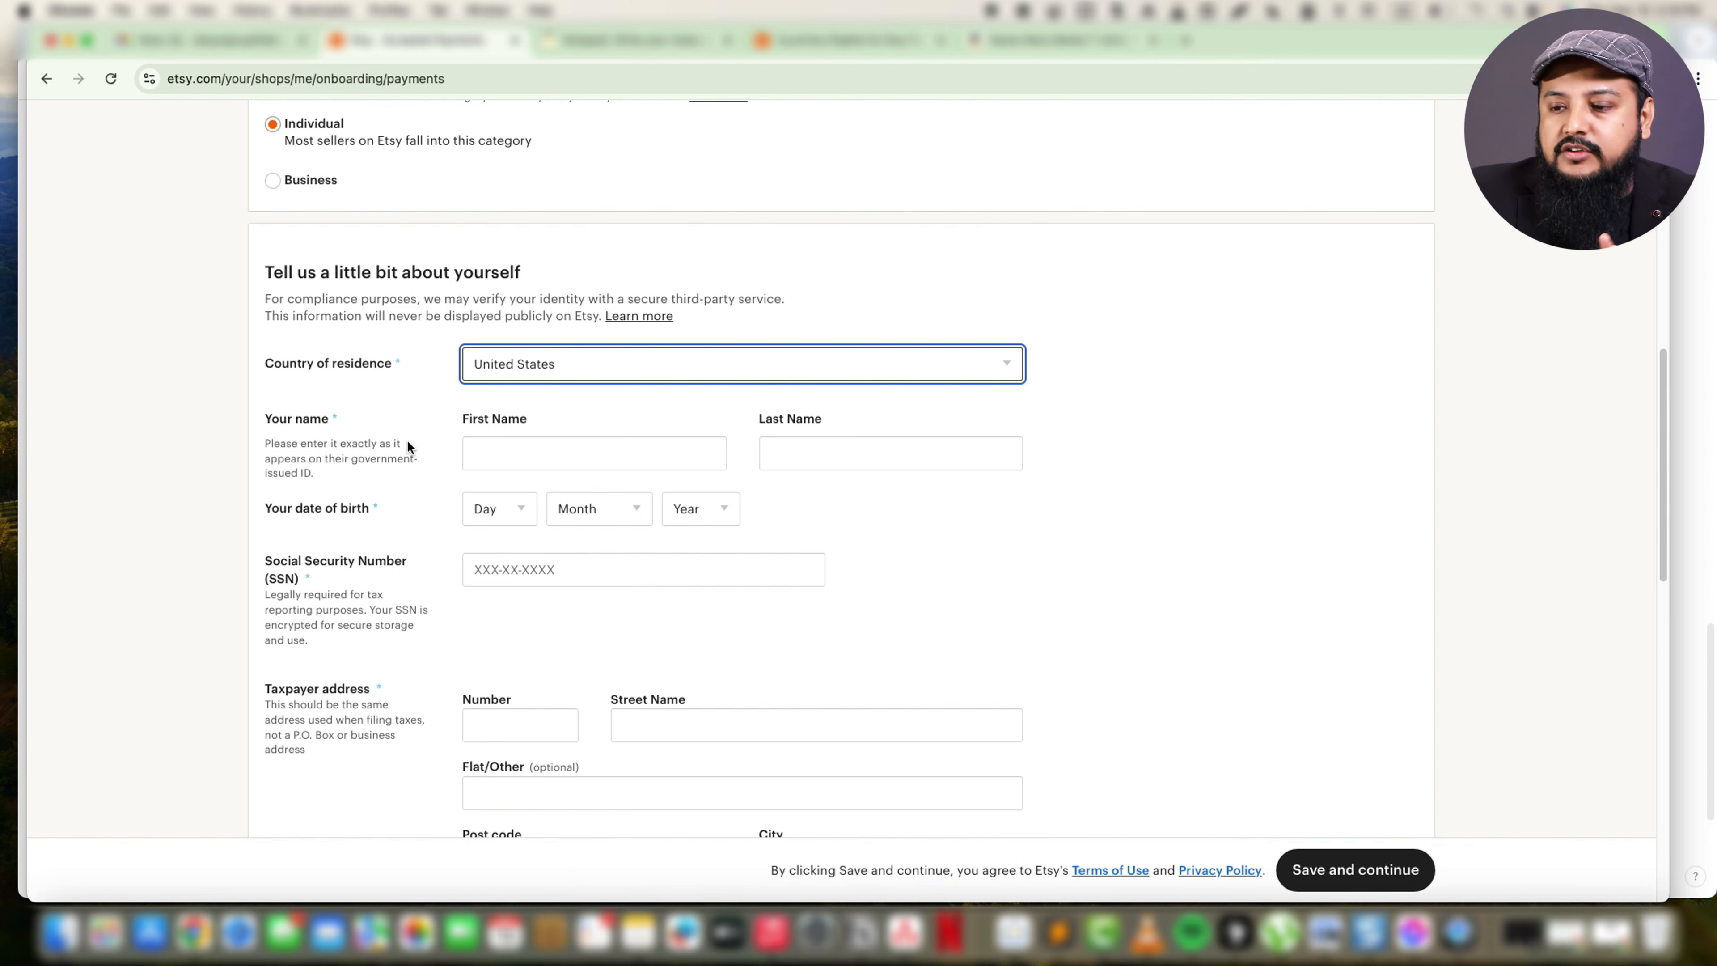
# Enter the seller's first name and last name as they appear on the government-issued ID.
pyautogui.click(505, 440)
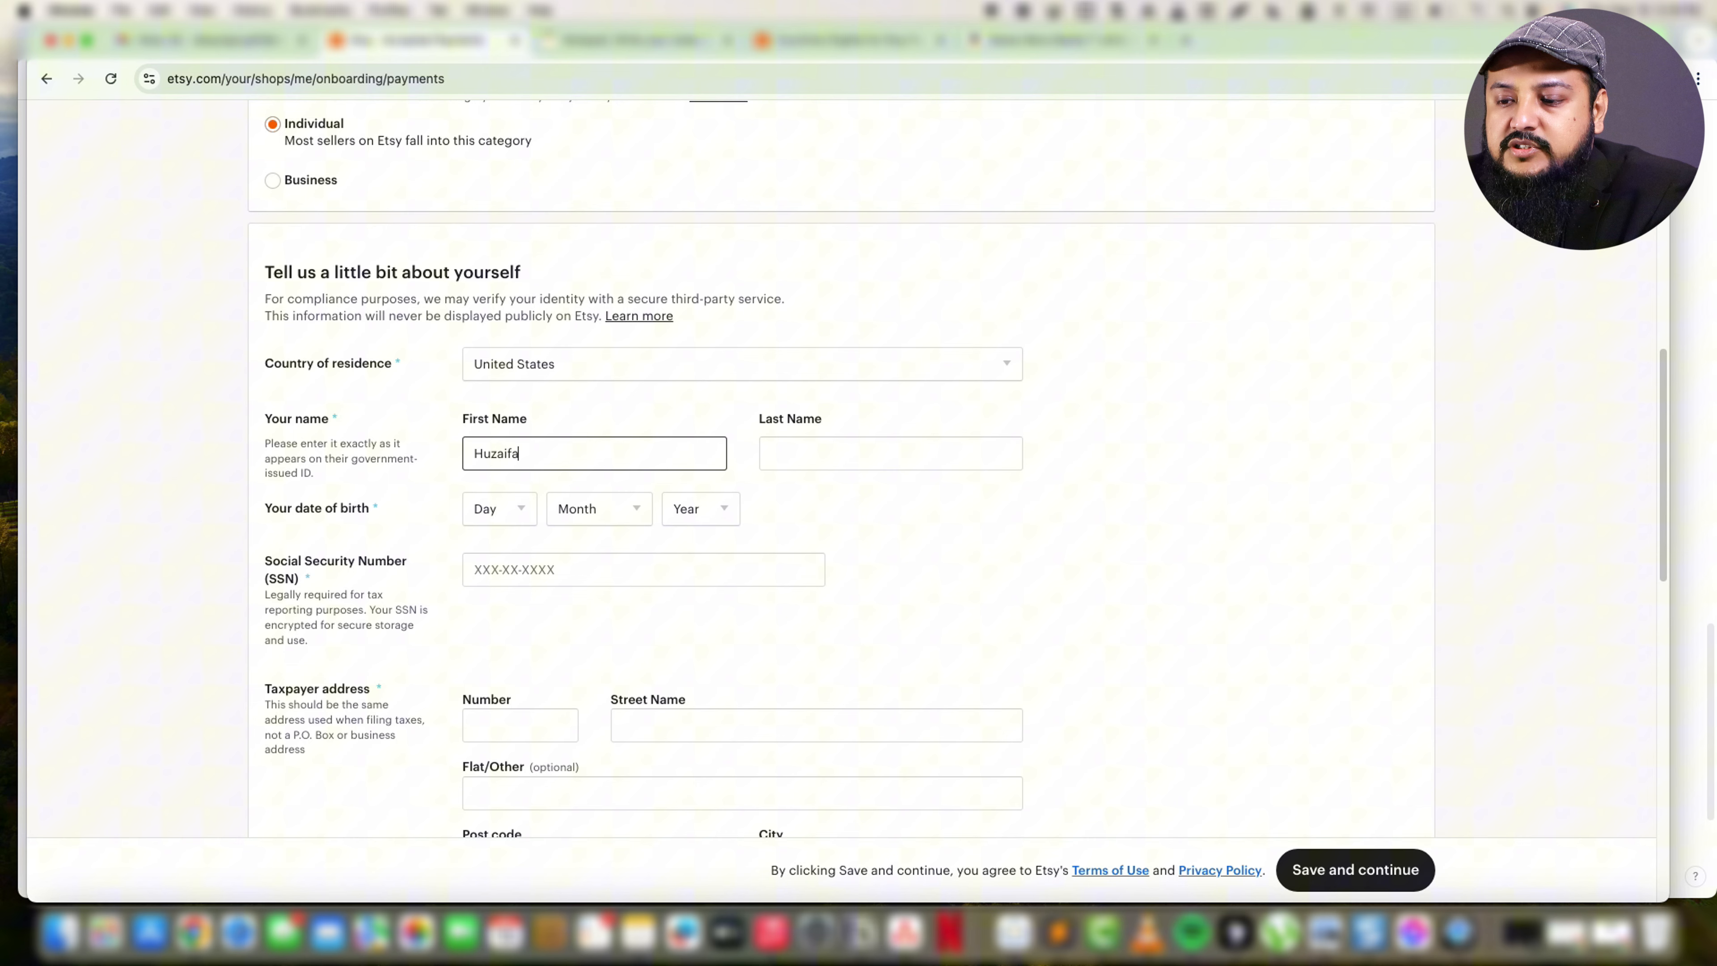
pyautogui.press('Tab')
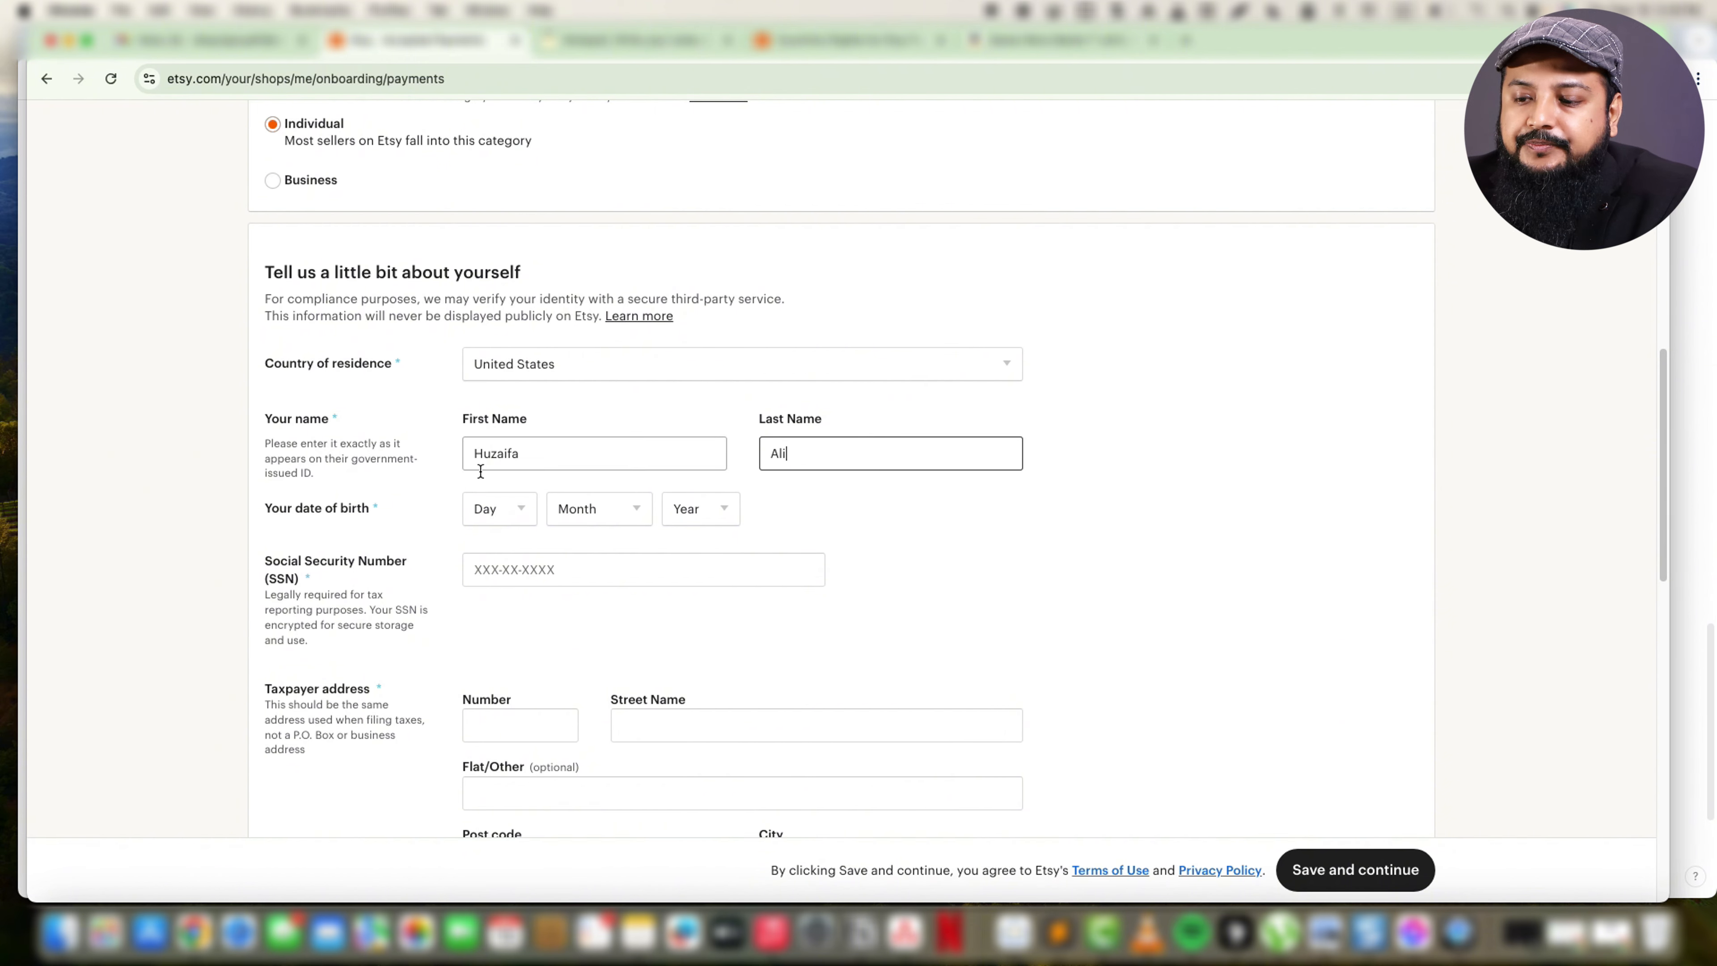
# Fill in the seller's date of birth by choosing the day, month and year.
pyautogui.click(500, 511)
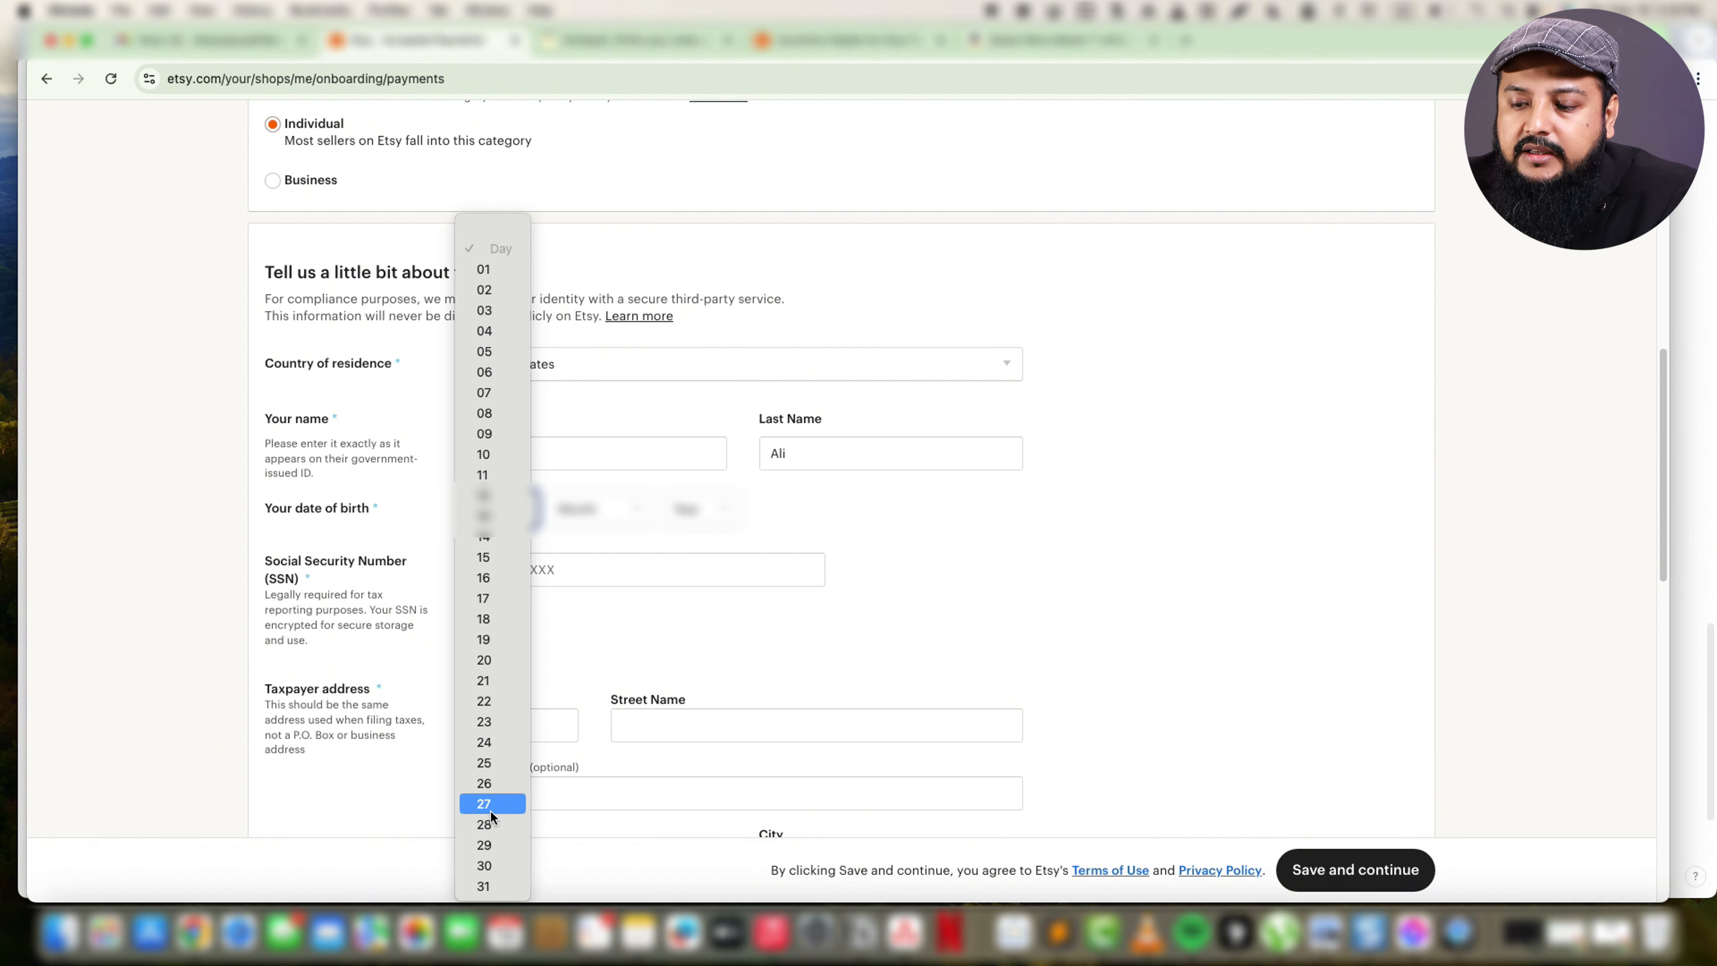
pyautogui.click(487, 825)
pyautogui.click(612, 508)
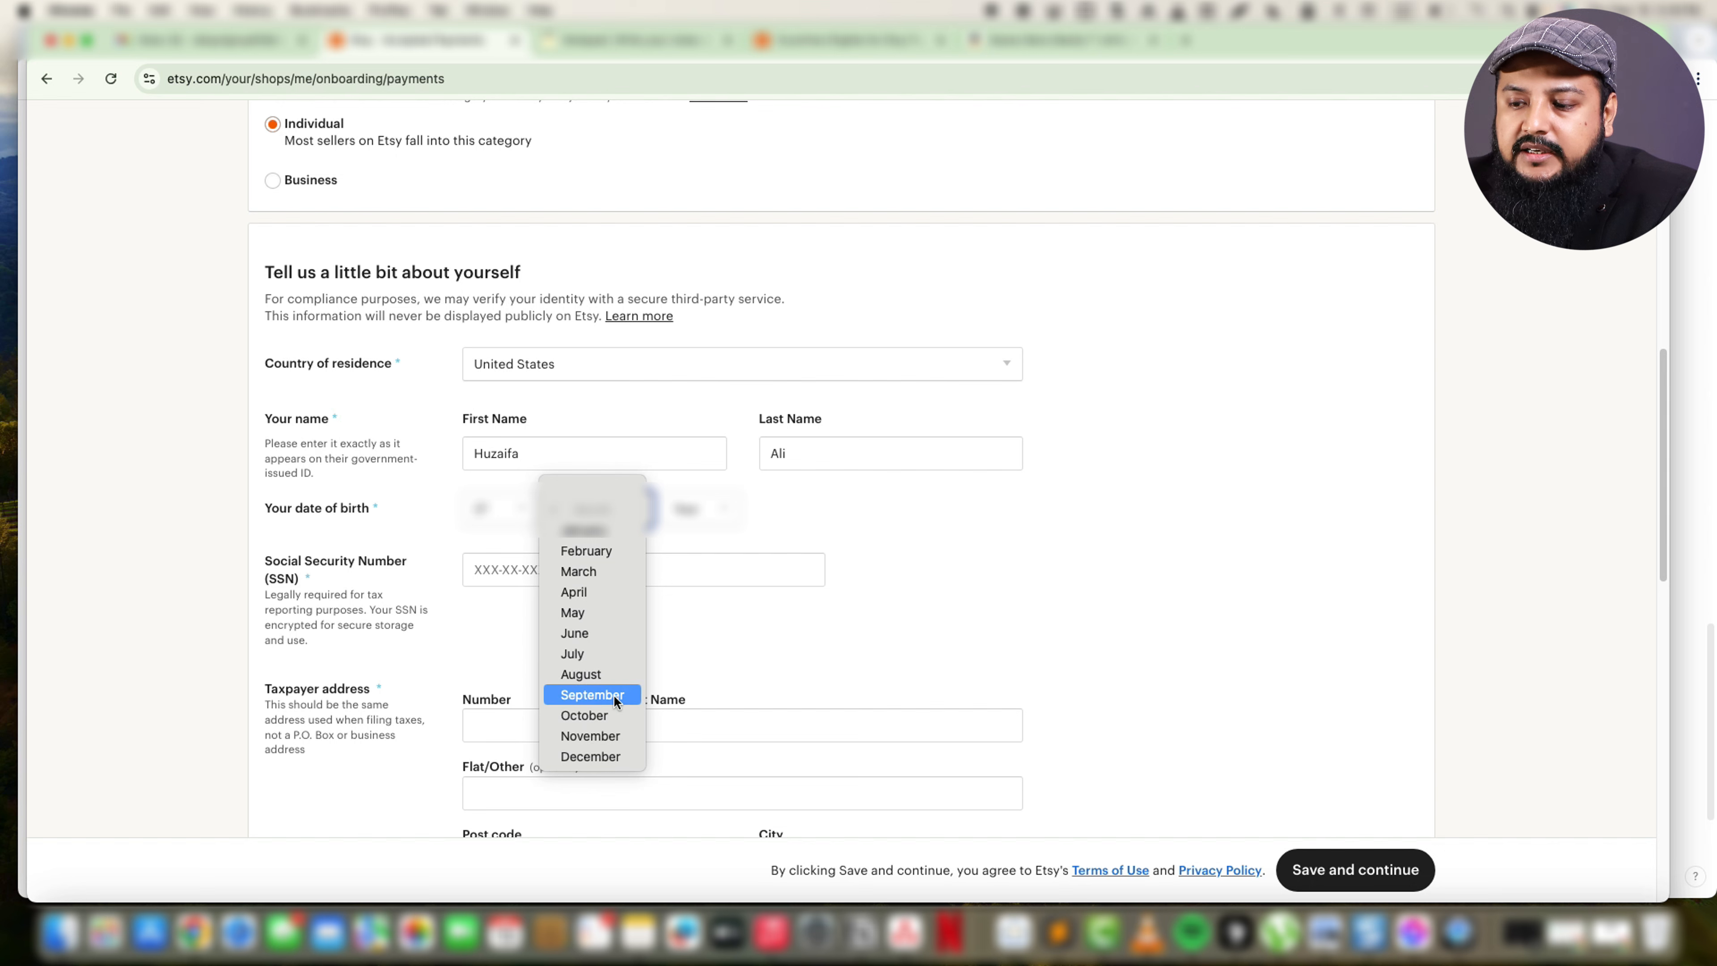
pyautogui.click(592, 695)
pyautogui.click(684, 510)
pyautogui.scroll(-5, 690, 754)
pyautogui.scroll(-5, 689, 756)
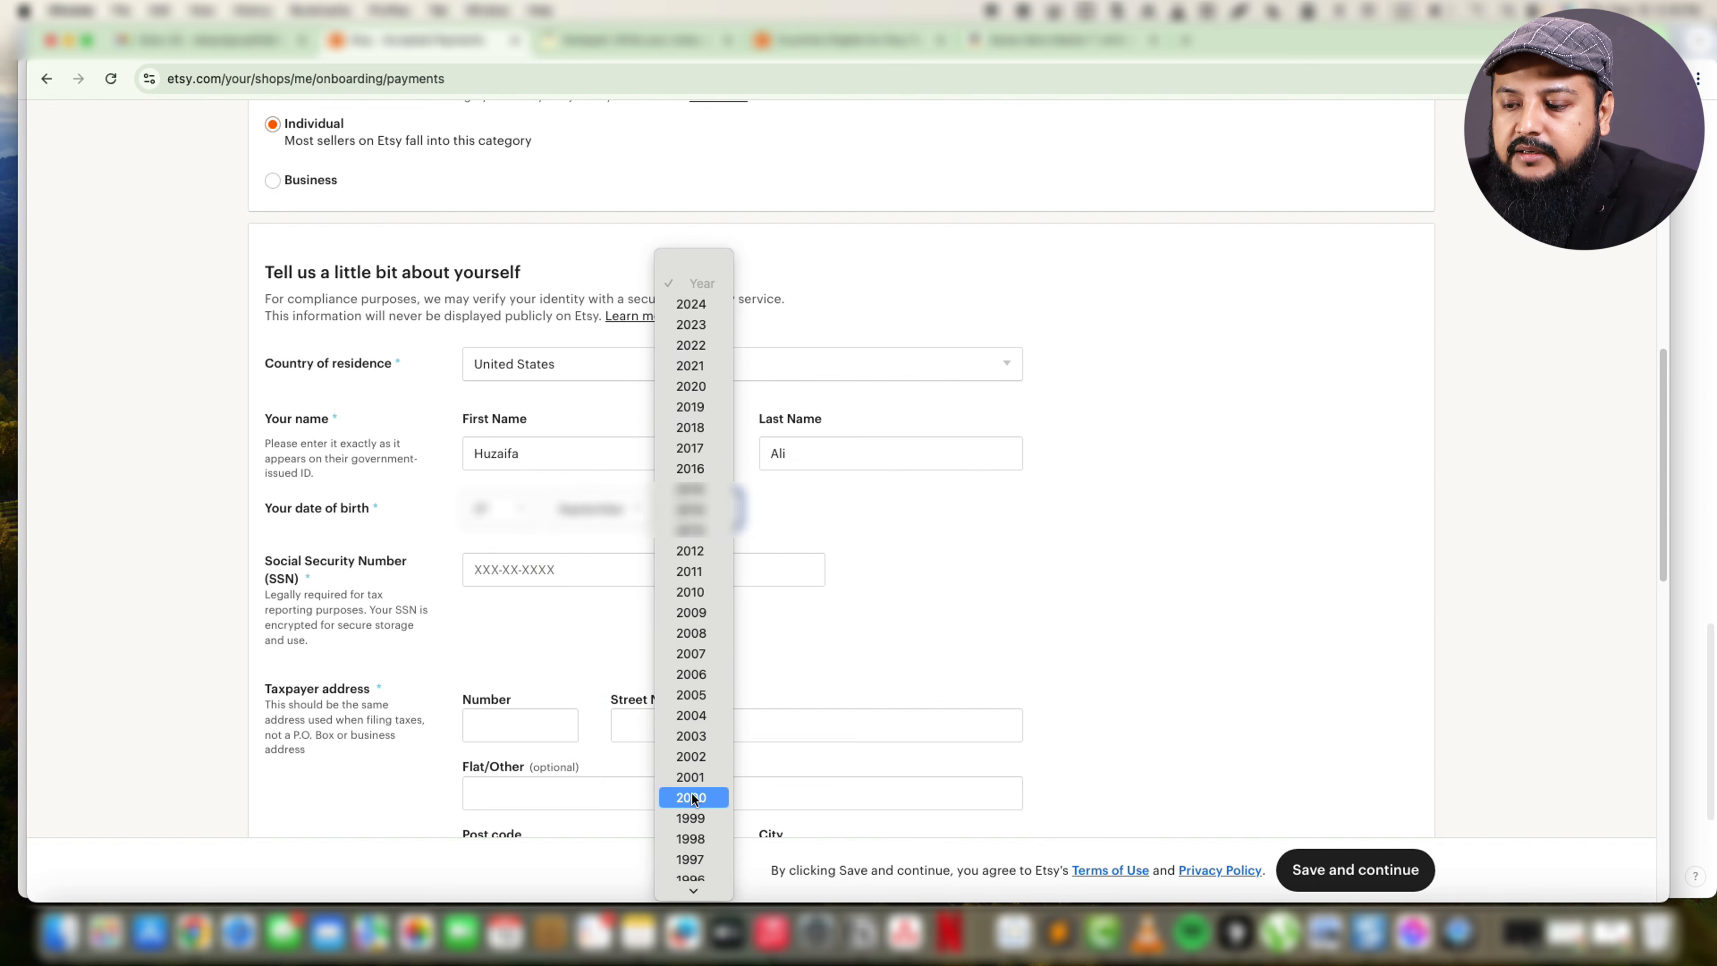
pyautogui.click(690, 796)
# Enter the seller's Social Security Number for tax reporting.
pyautogui.click(544, 567)
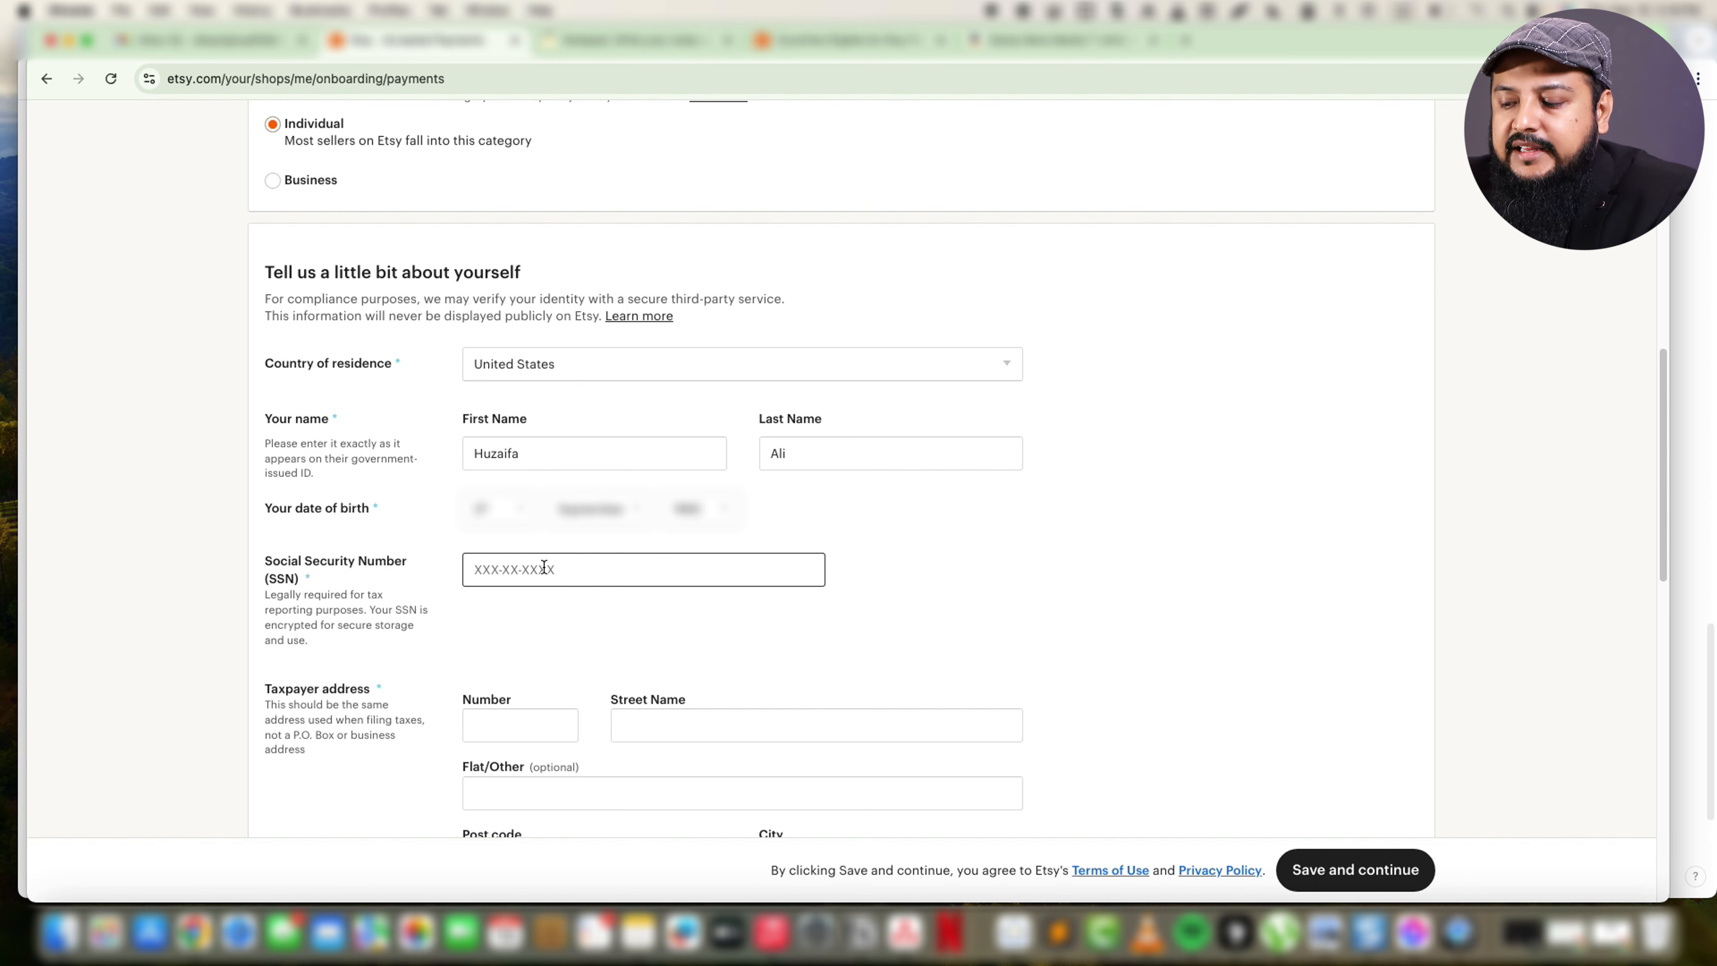
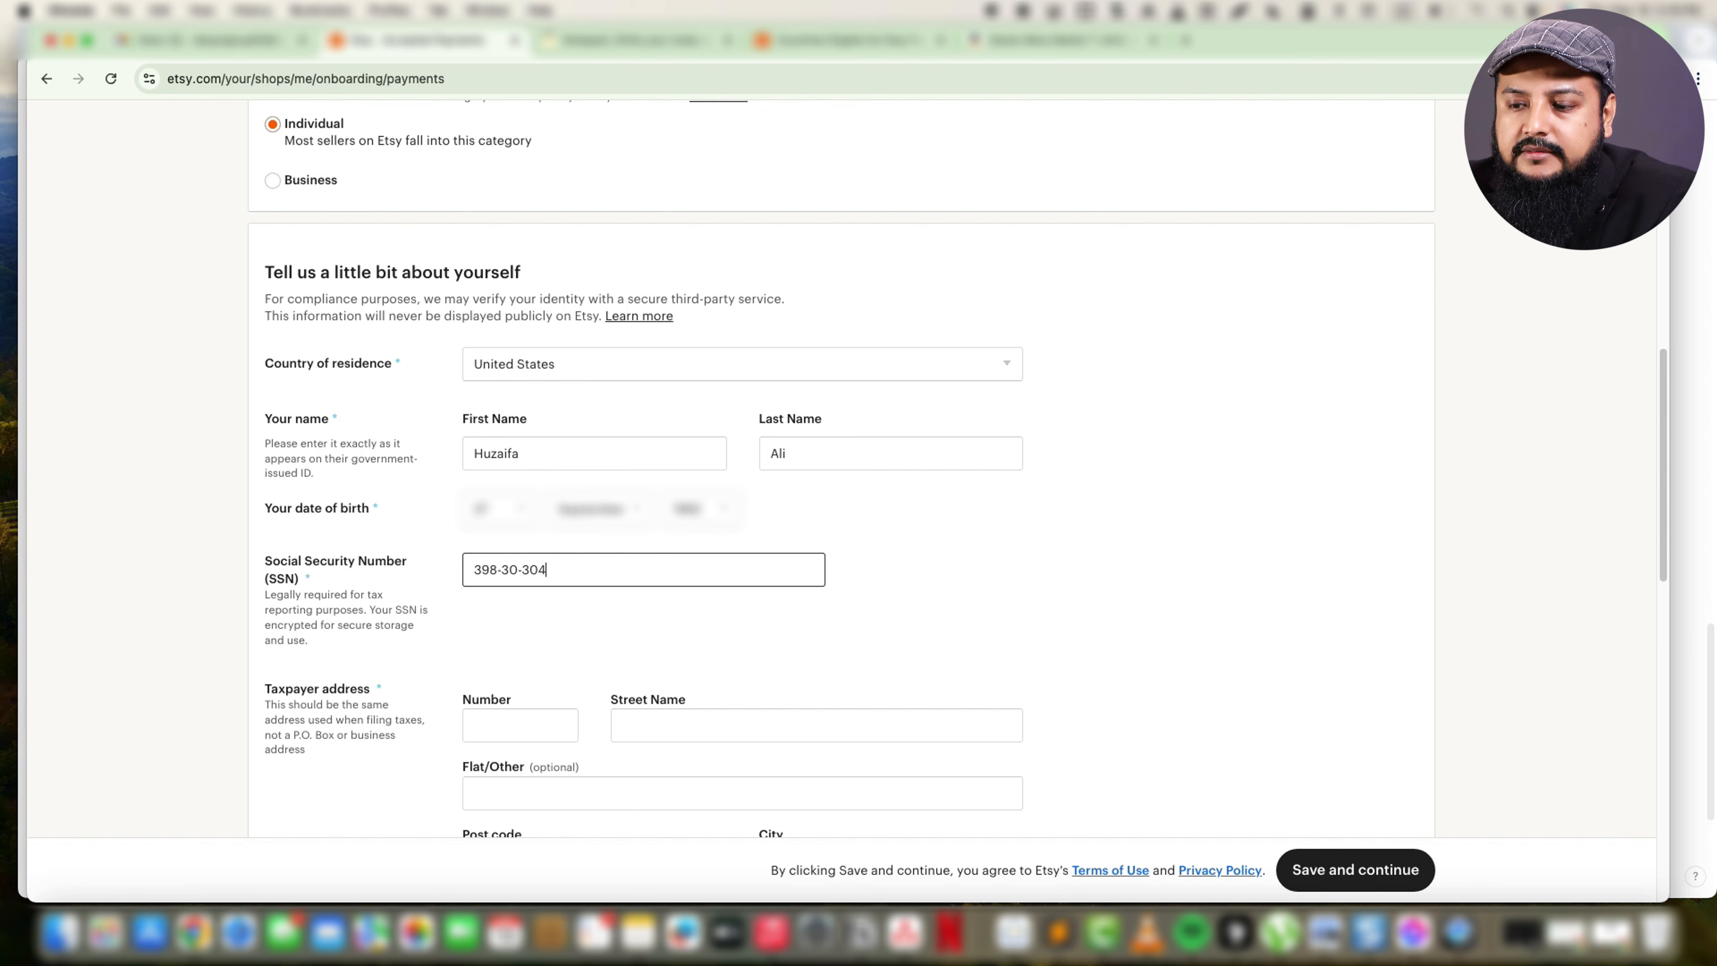
# Enter the street name and street number of the taxpayer address.
pyautogui.click(498, 733)
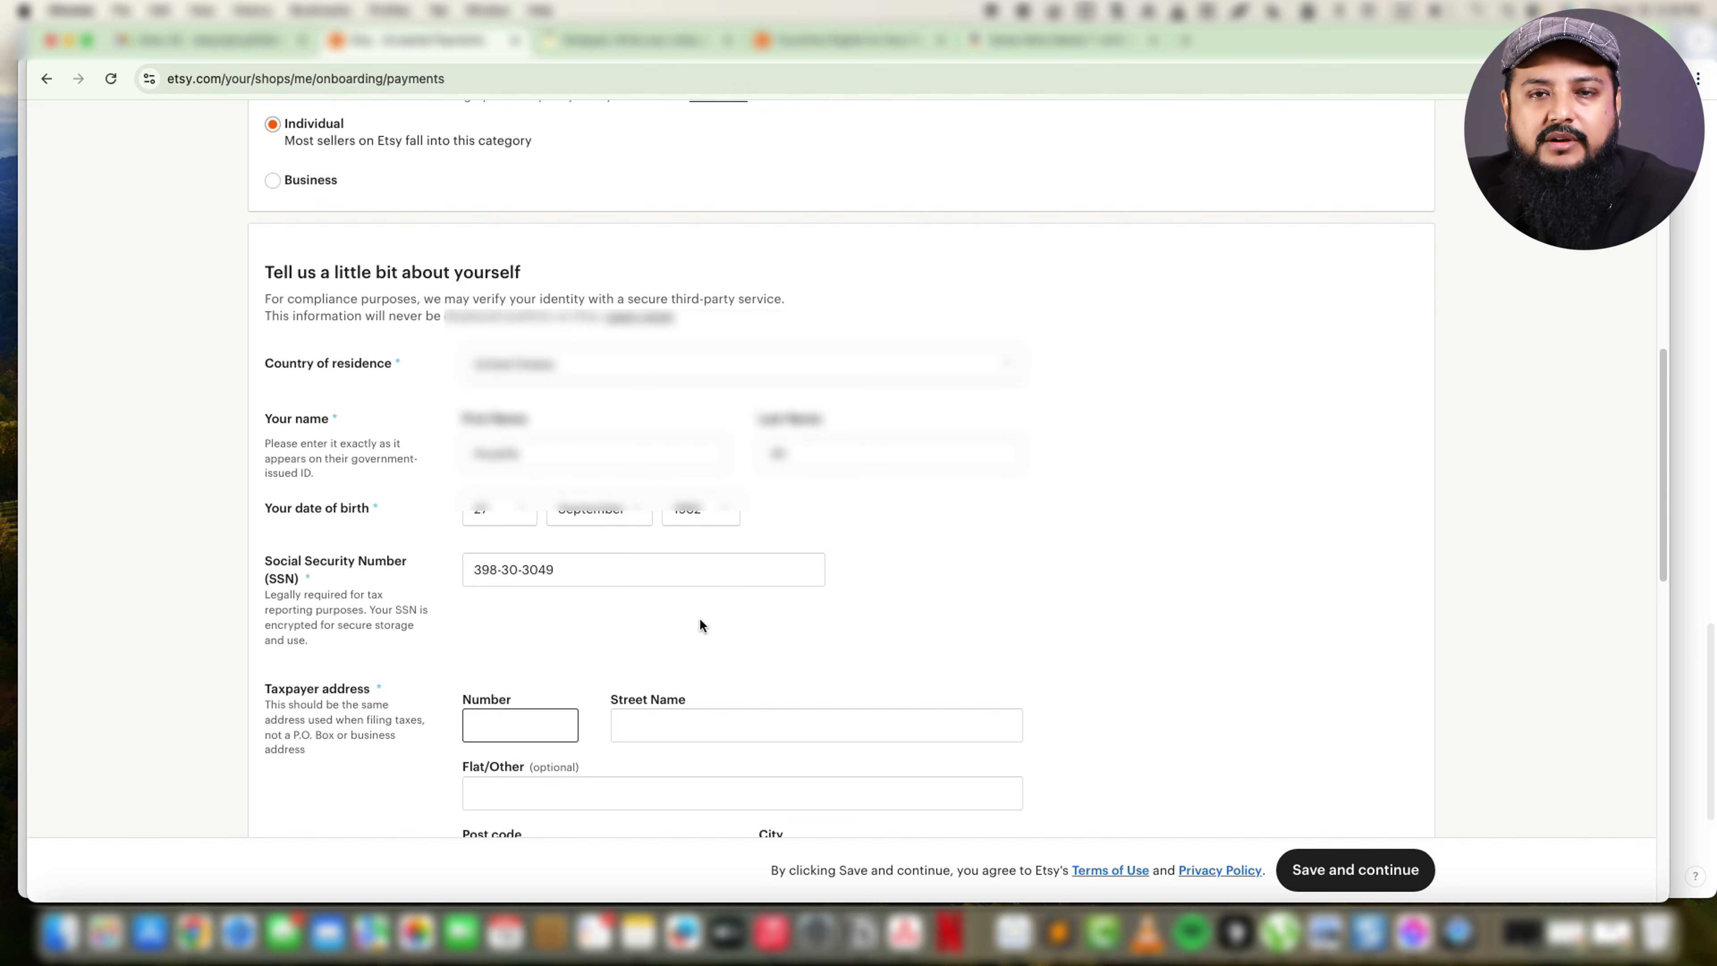
pyautogui.scroll(-3, 701, 621)
pyautogui.scroll(-2, 758, 528)
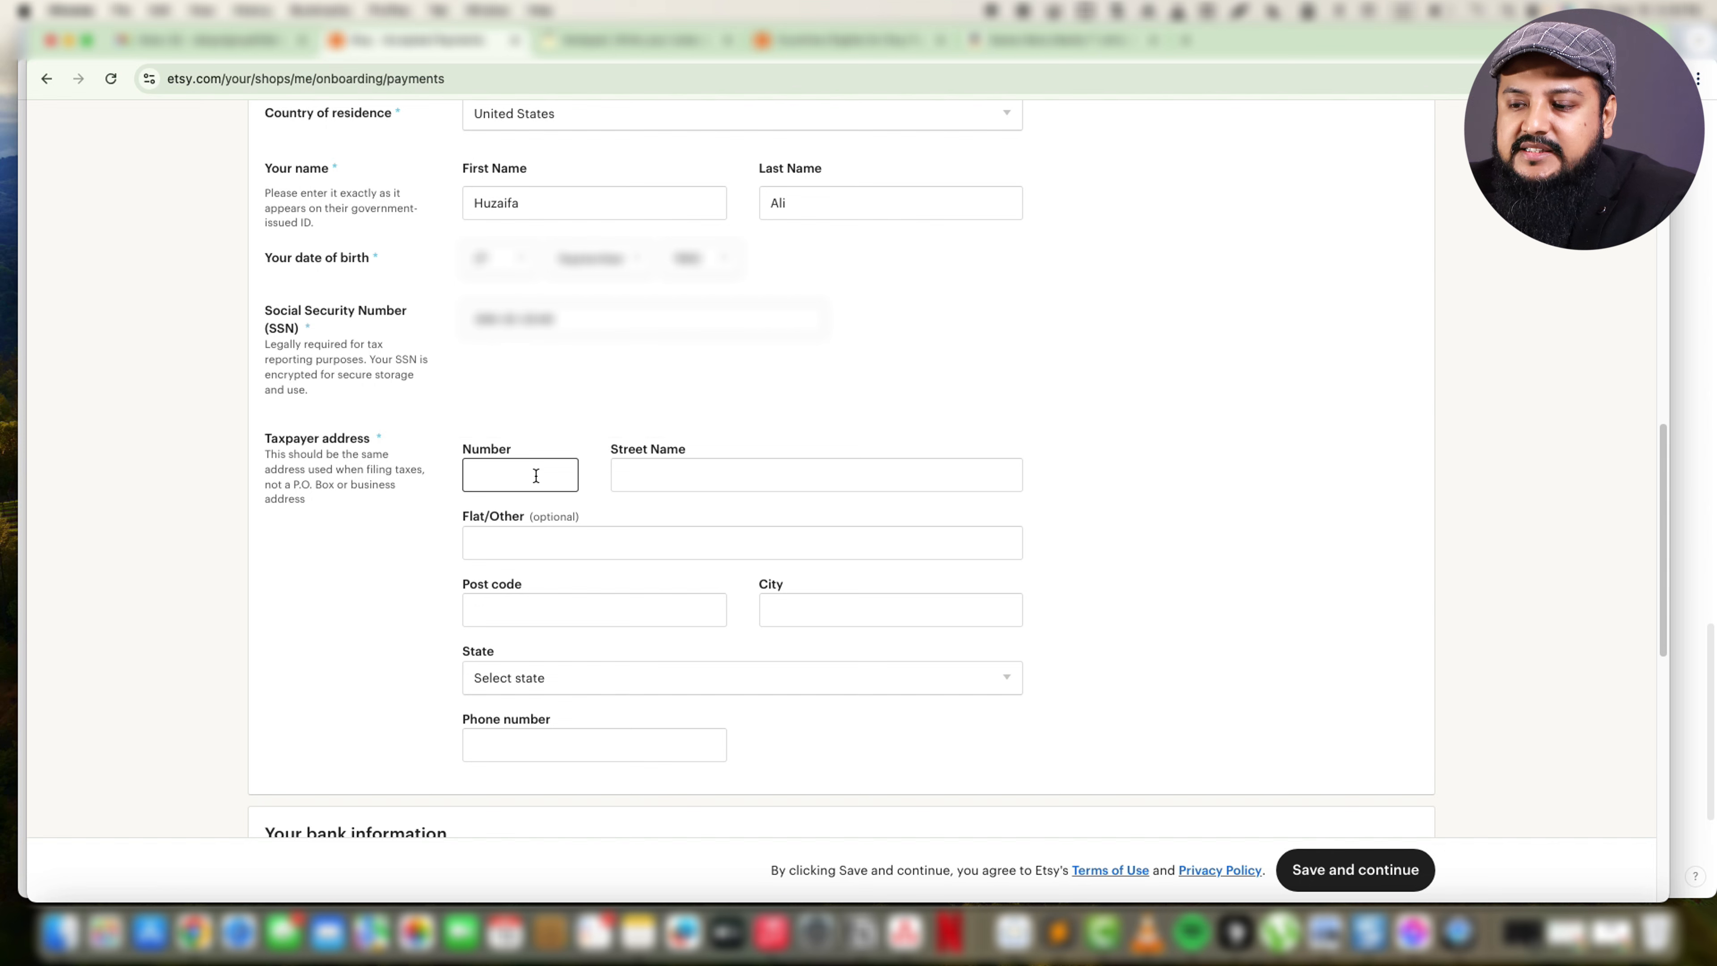
pyautogui.click(634, 482)
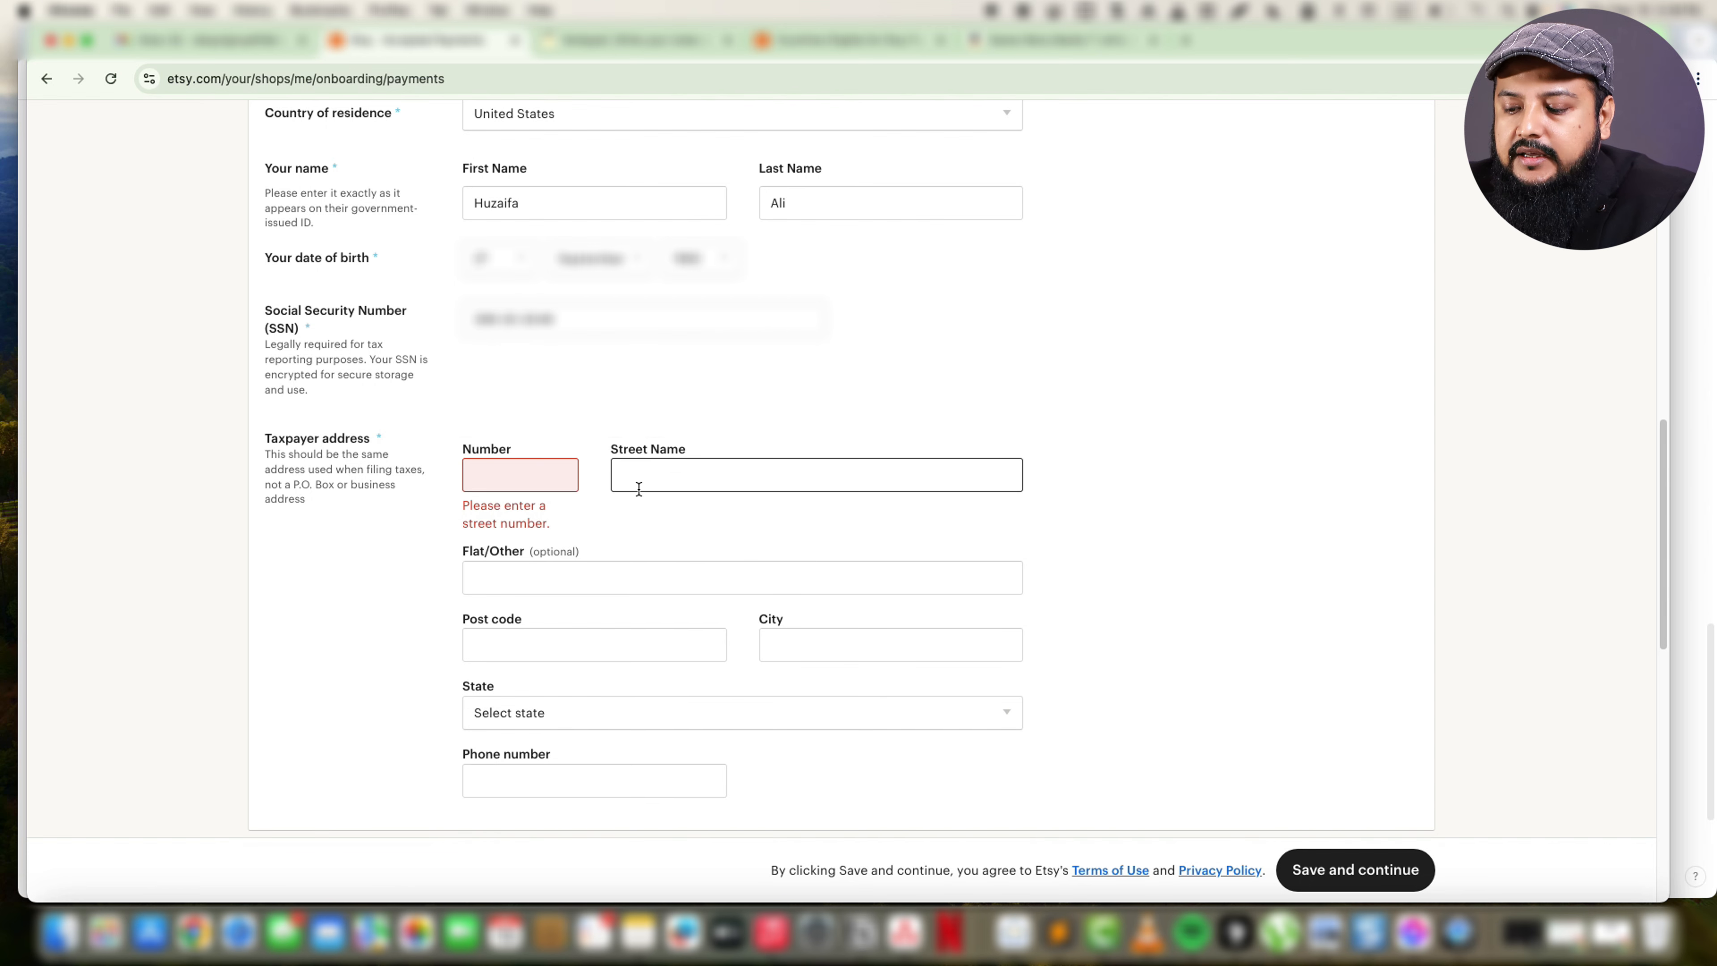
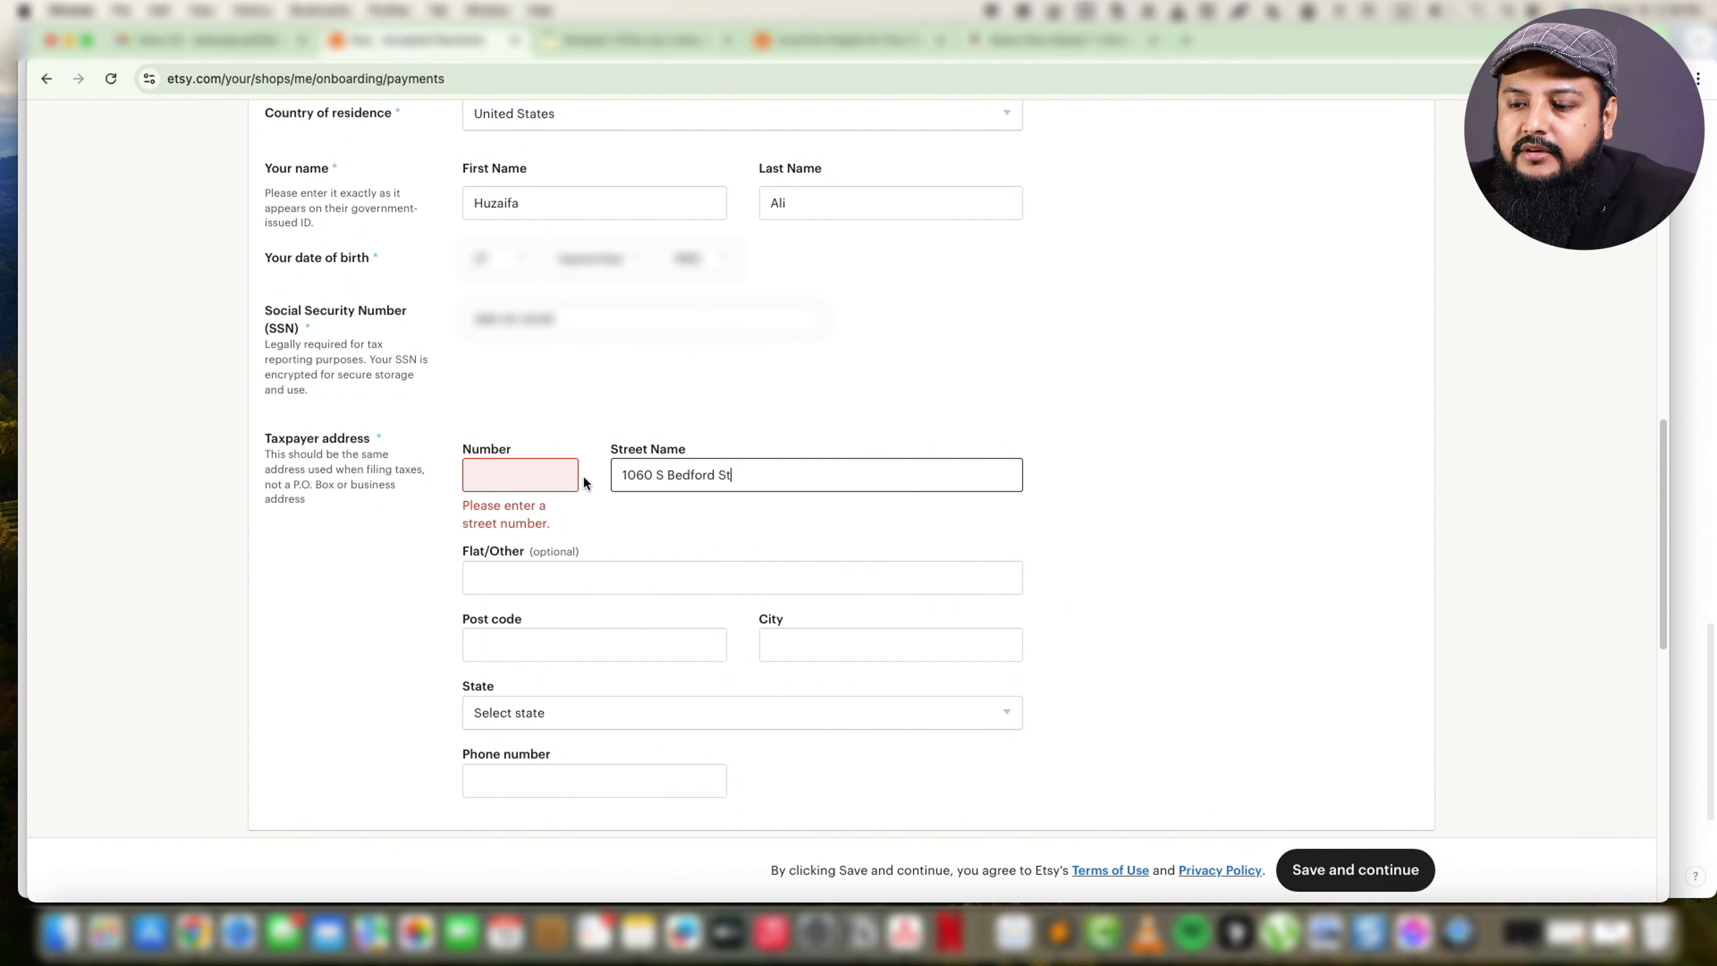
pyautogui.click(546, 473)
pyautogui.write('202')
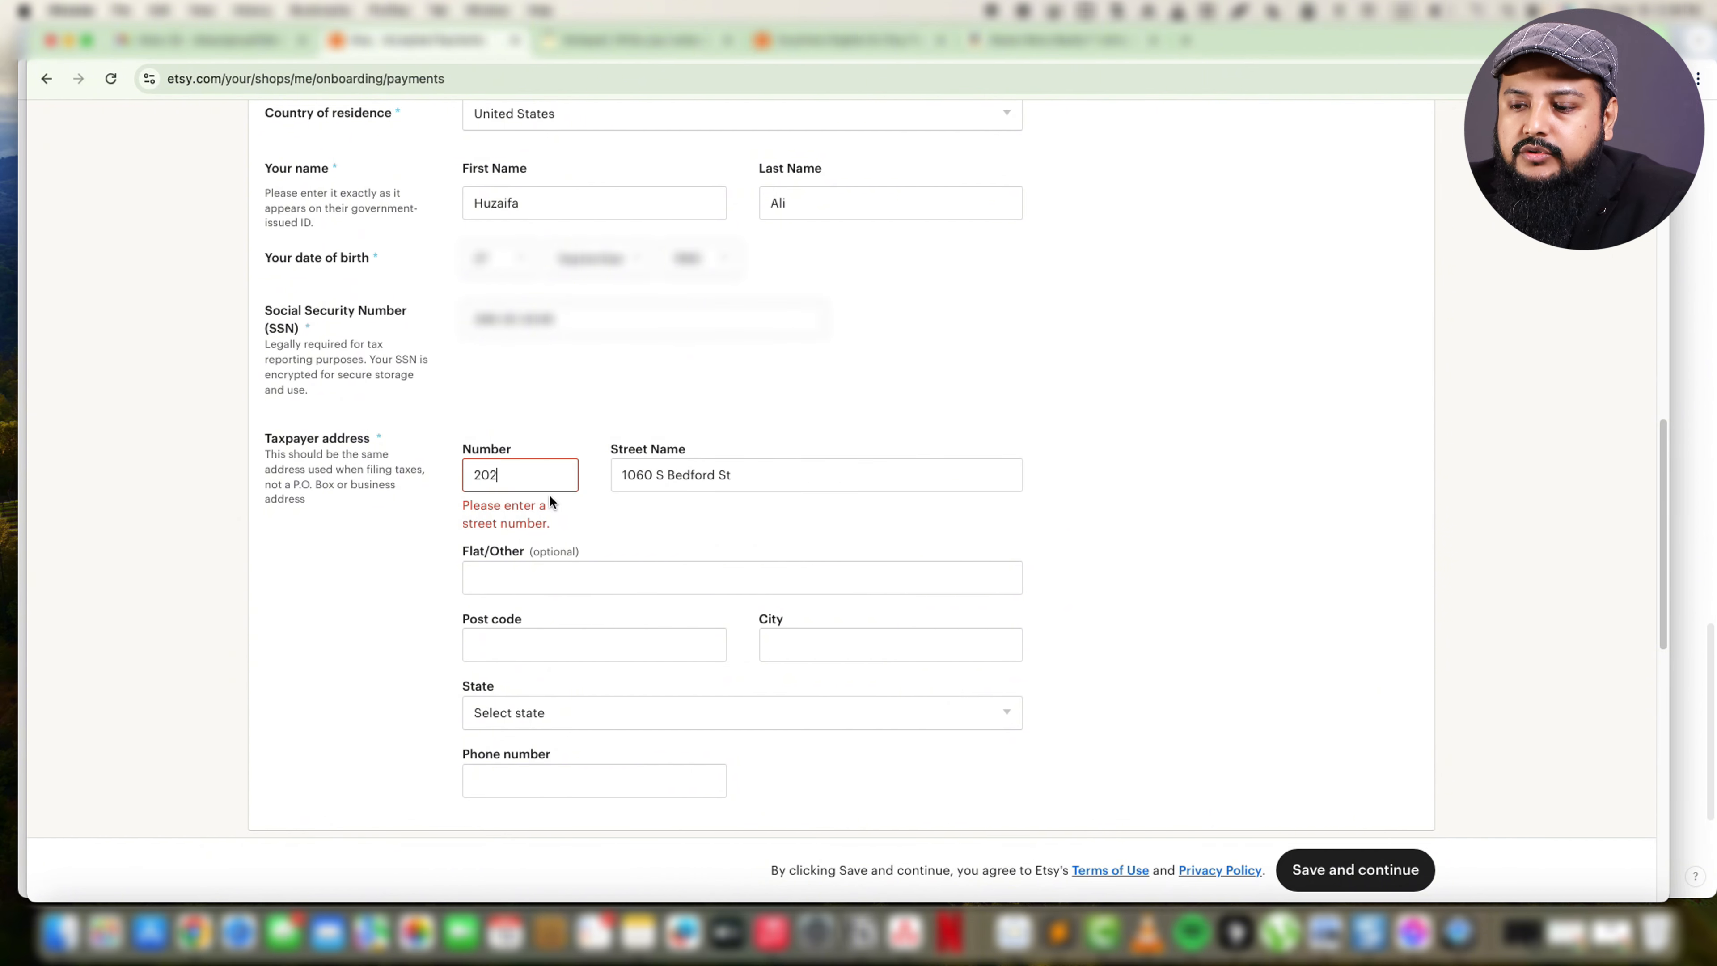
# Leave the optional flat field empty and enter the post code and city of the taxpayer address.
pyautogui.click(588, 578)
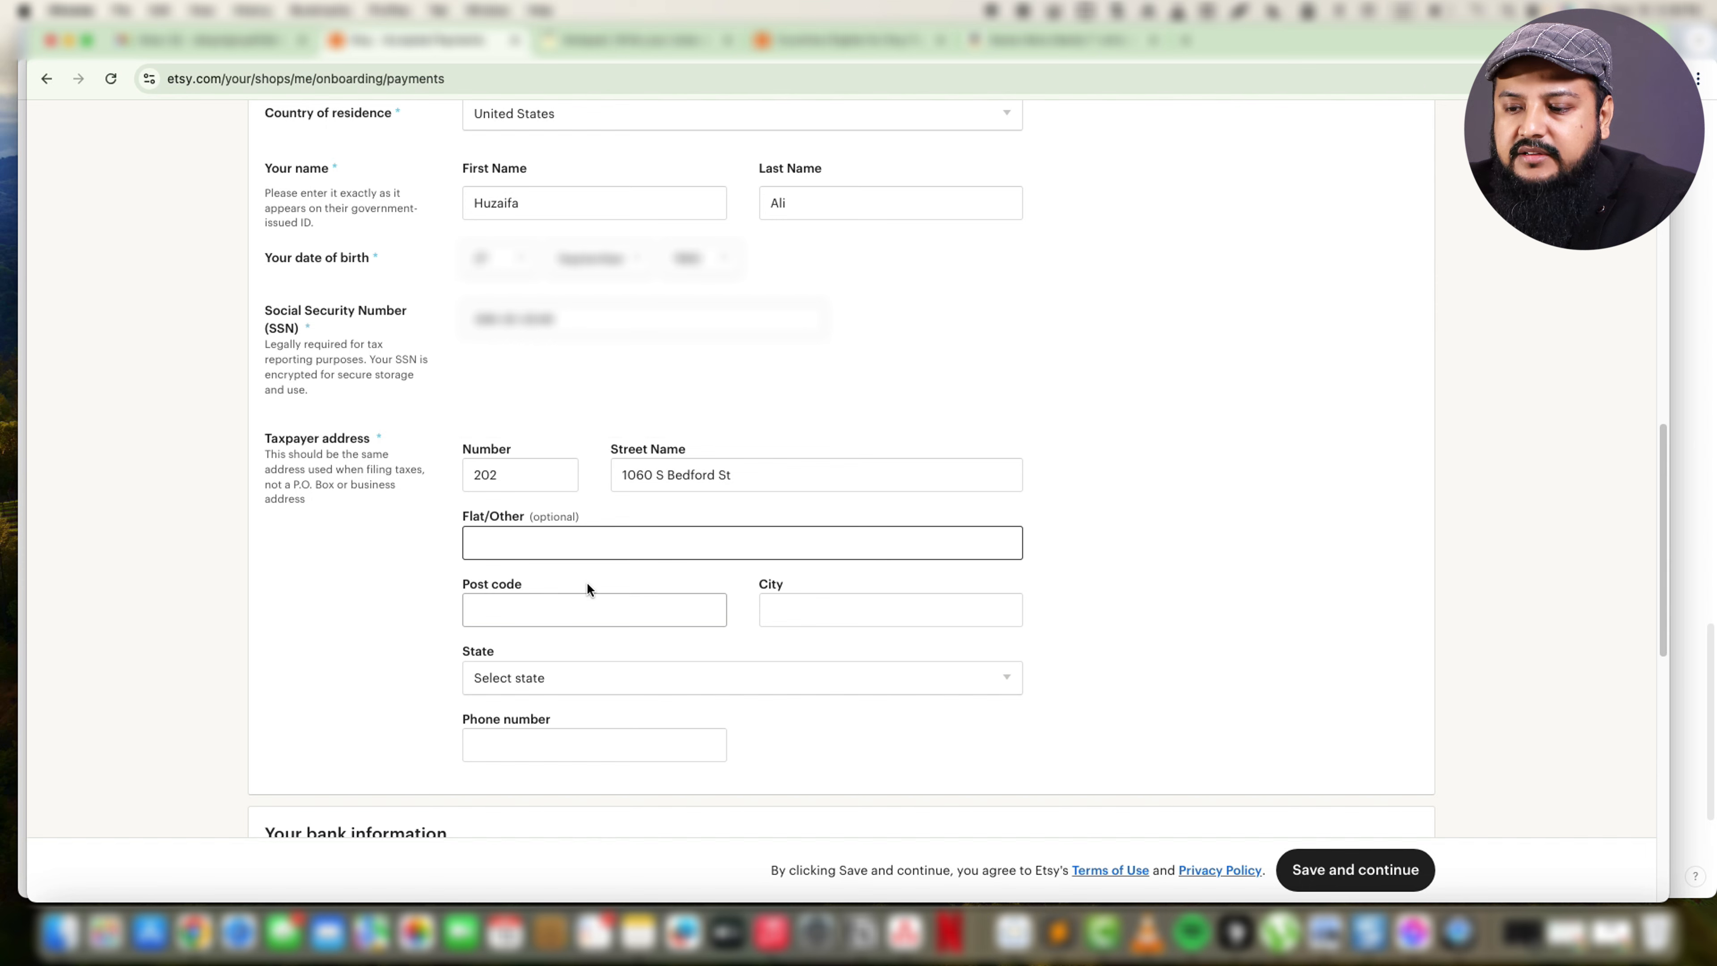
pyautogui.click(587, 607)
pyautogui.write('90035')
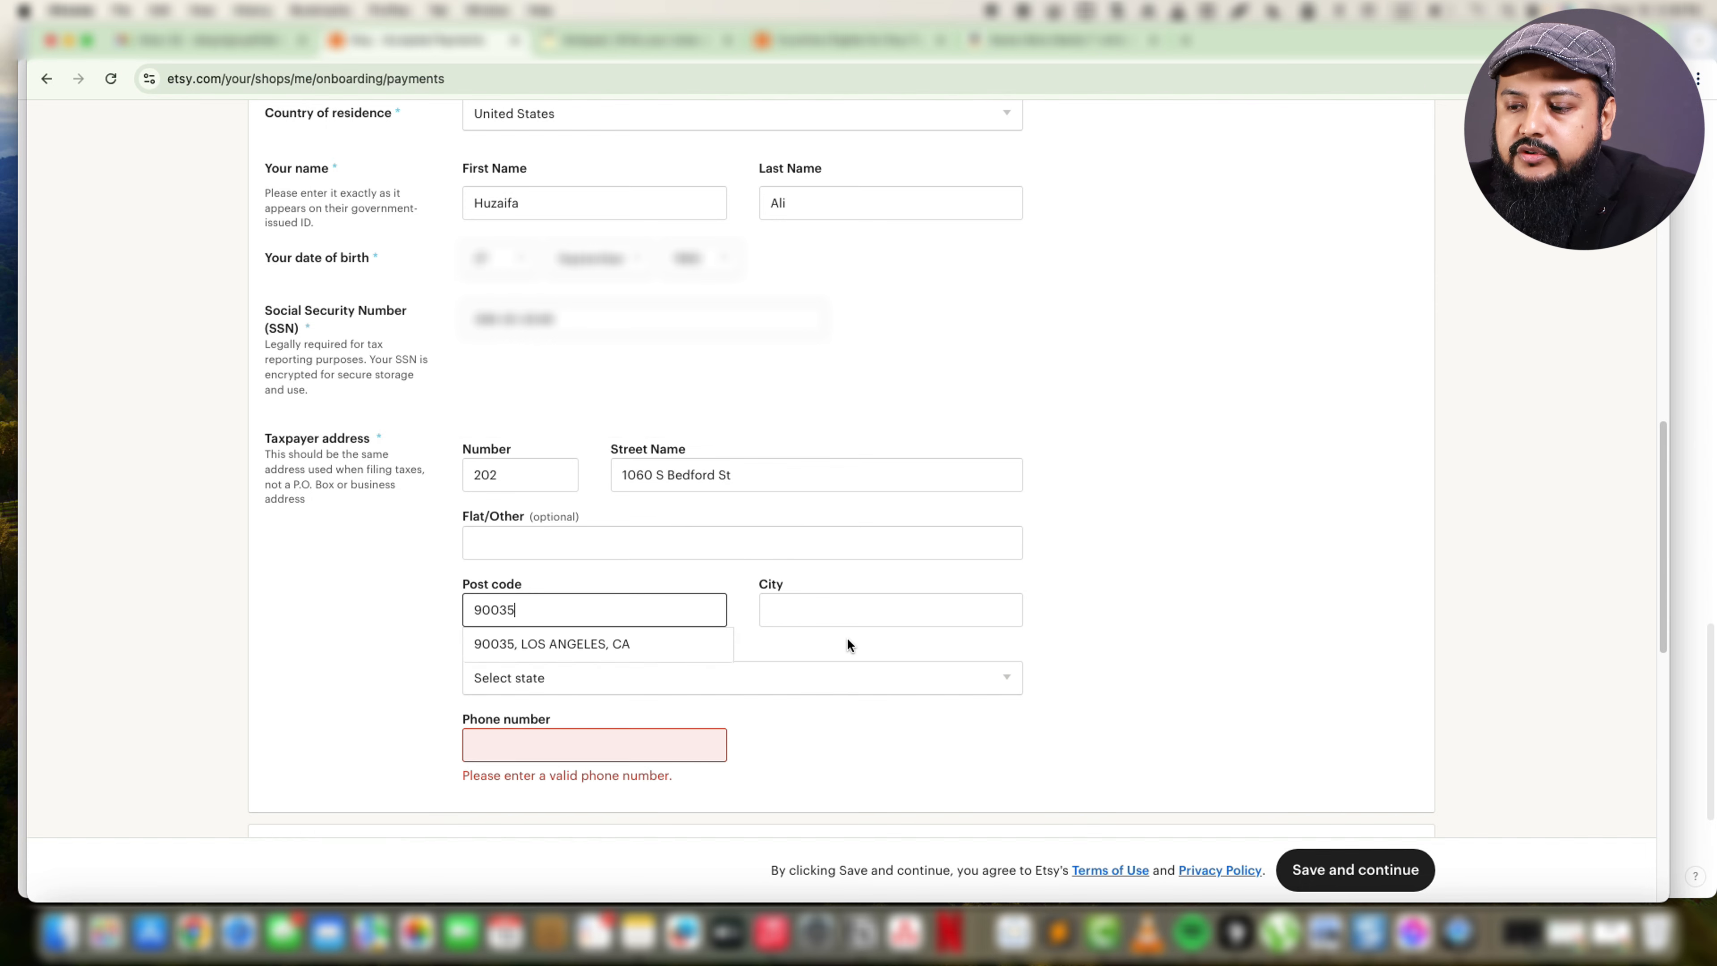
pyautogui.click(850, 608)
pyautogui.write('Los Angeles')
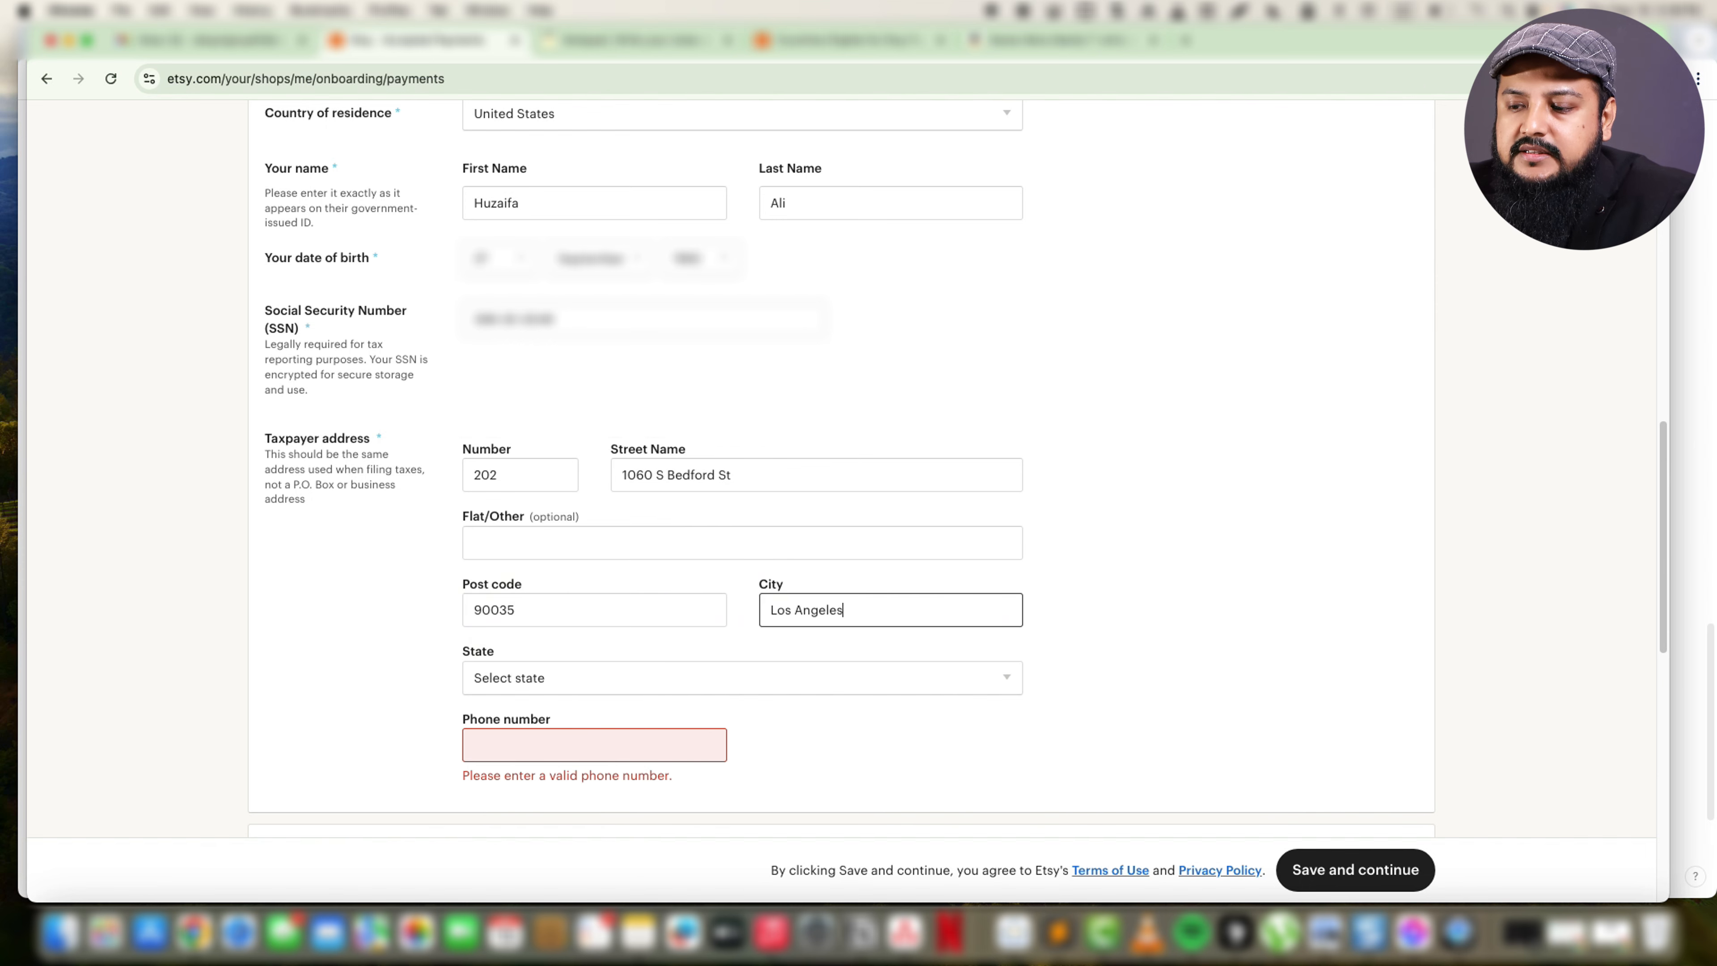
# Select the state that belongs to the taxpayer address.
pyautogui.press('Tab')
pyautogui.write('l')
pyautogui.press('Tab')
pyautogui.hotkey('shift', 'Tab')
pyautogui.write('c')
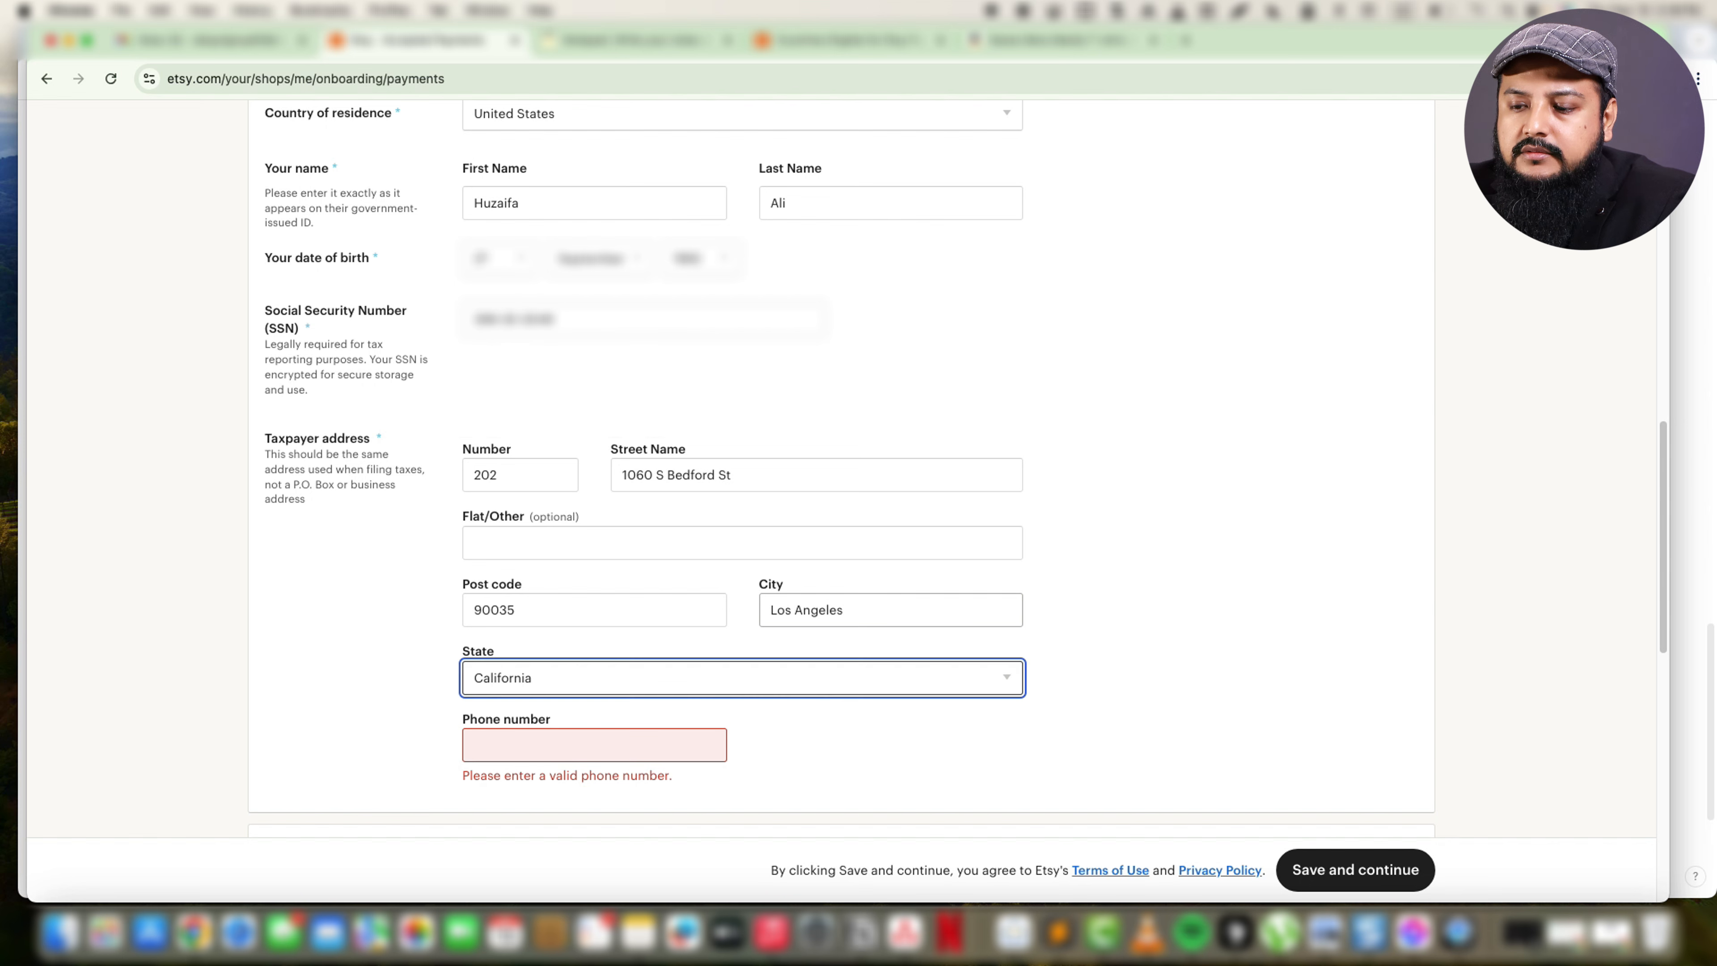
# Copy the phone number from the online notepad page and enter it with its country code as the taxpayer's phone number.
pyautogui.press('Tab')
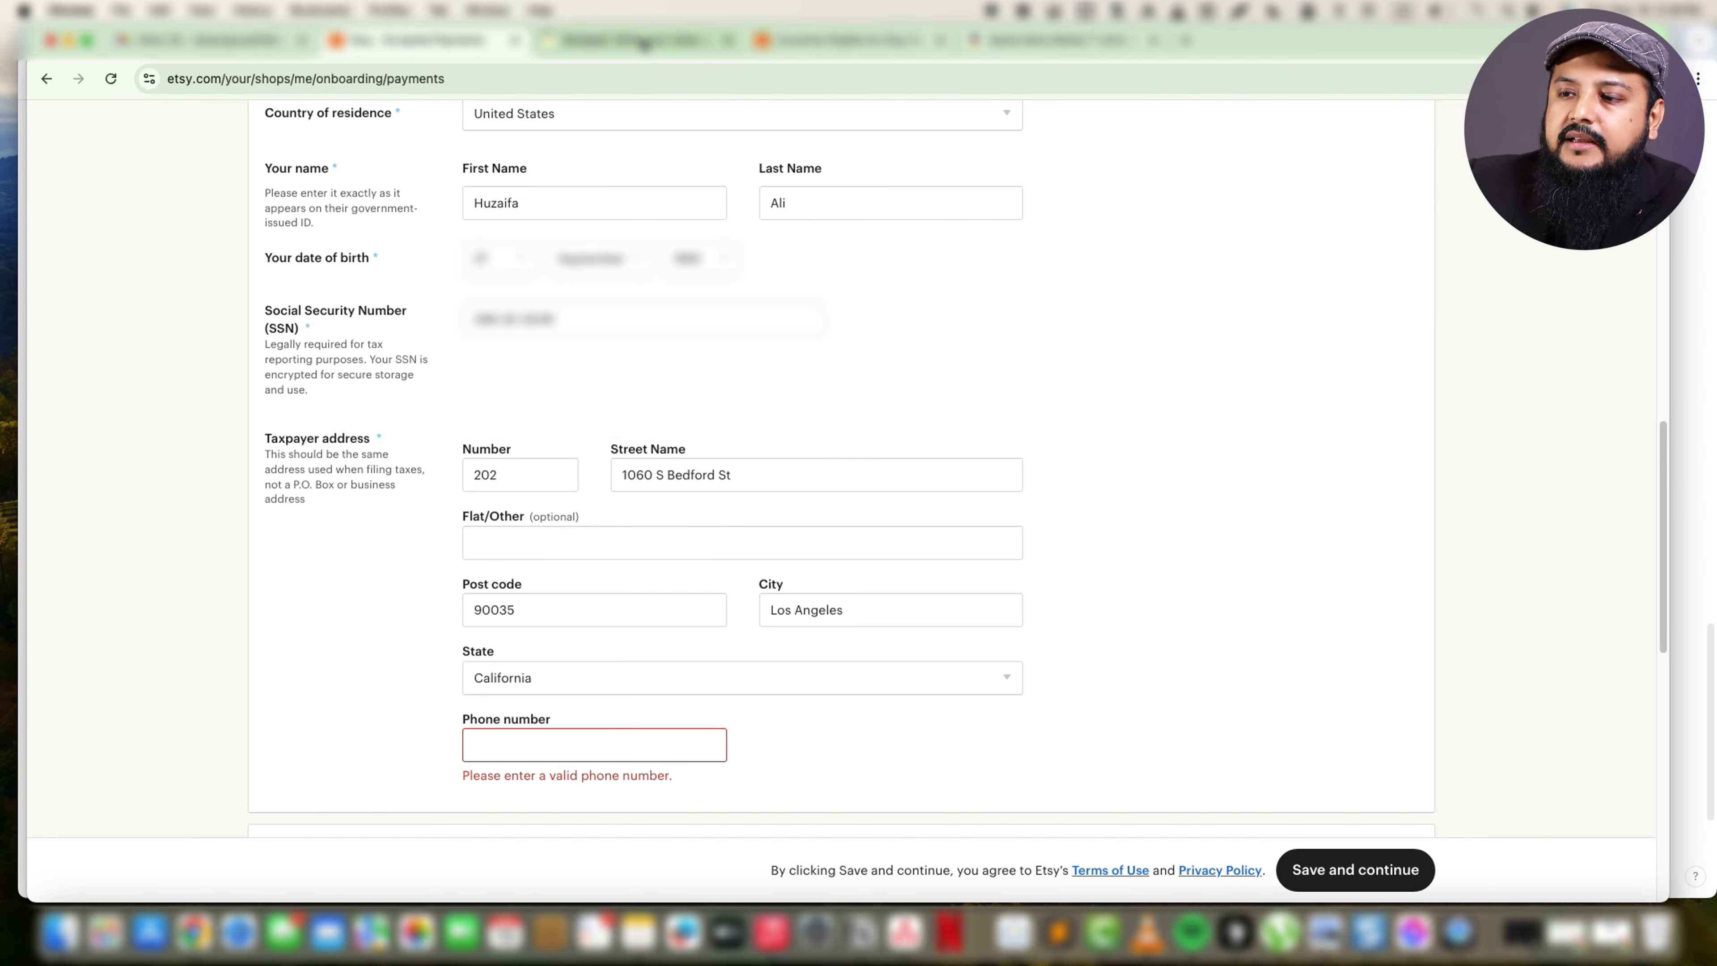
pyautogui.click(644, 42)
pyautogui.click(236, 335)
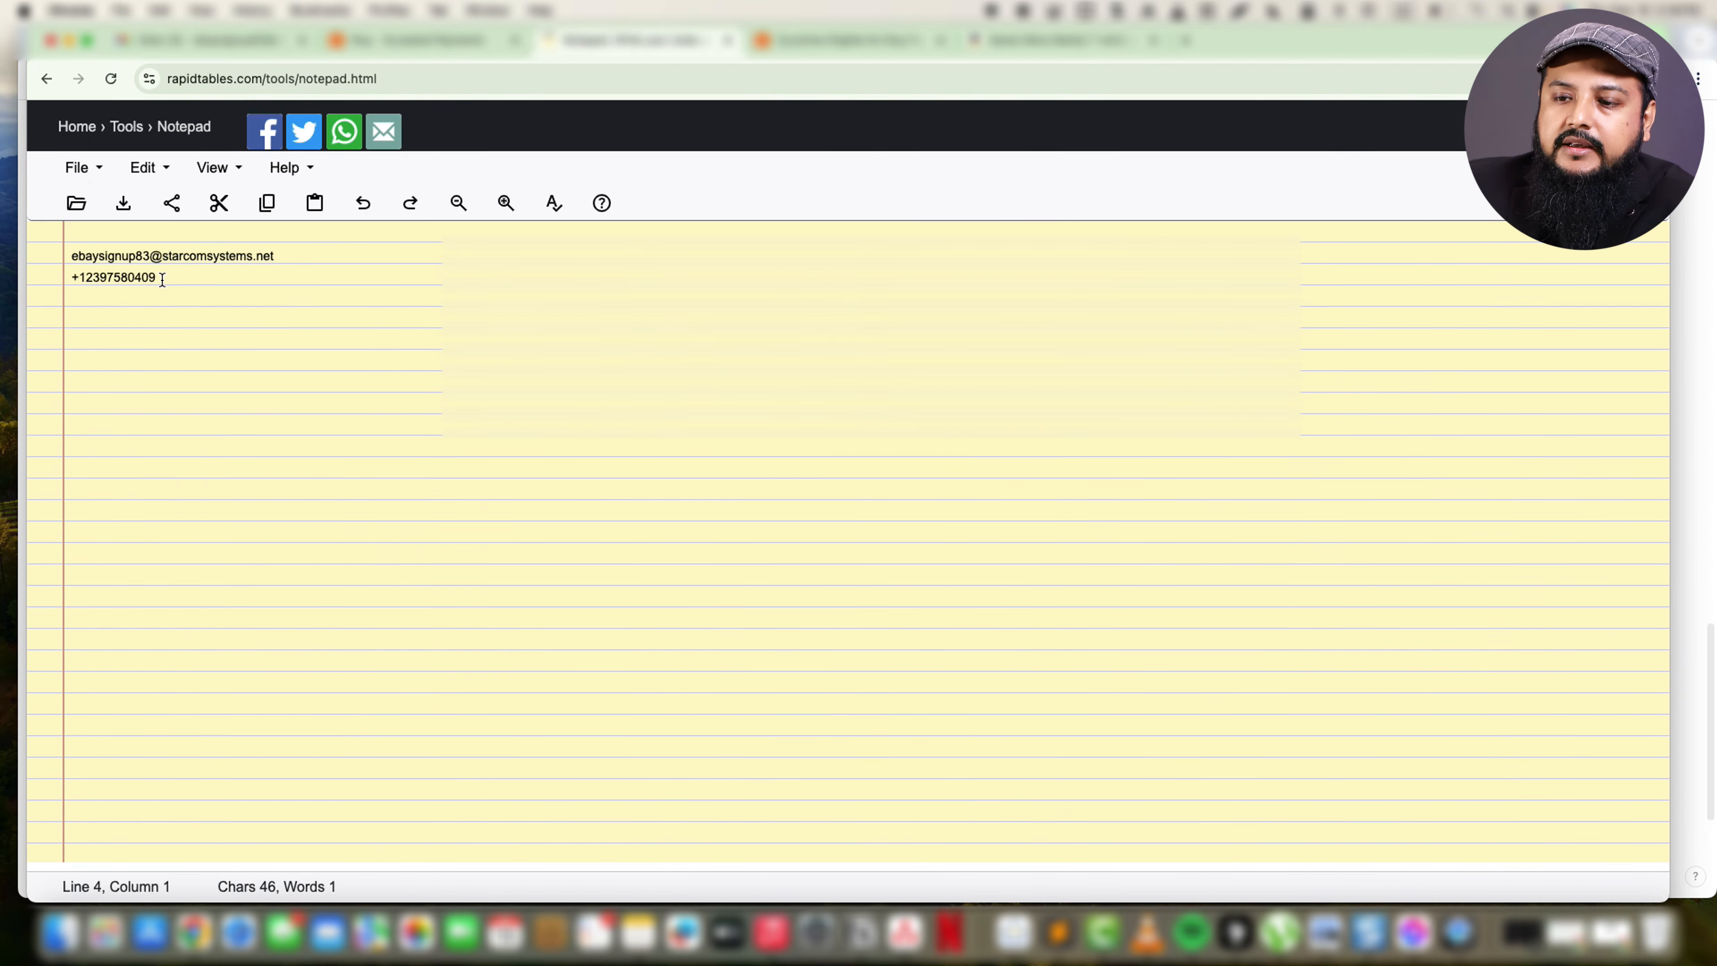
pyautogui.moveTo(162, 278); pyautogui.dragTo(87, 277)
pyautogui.press('super+c')
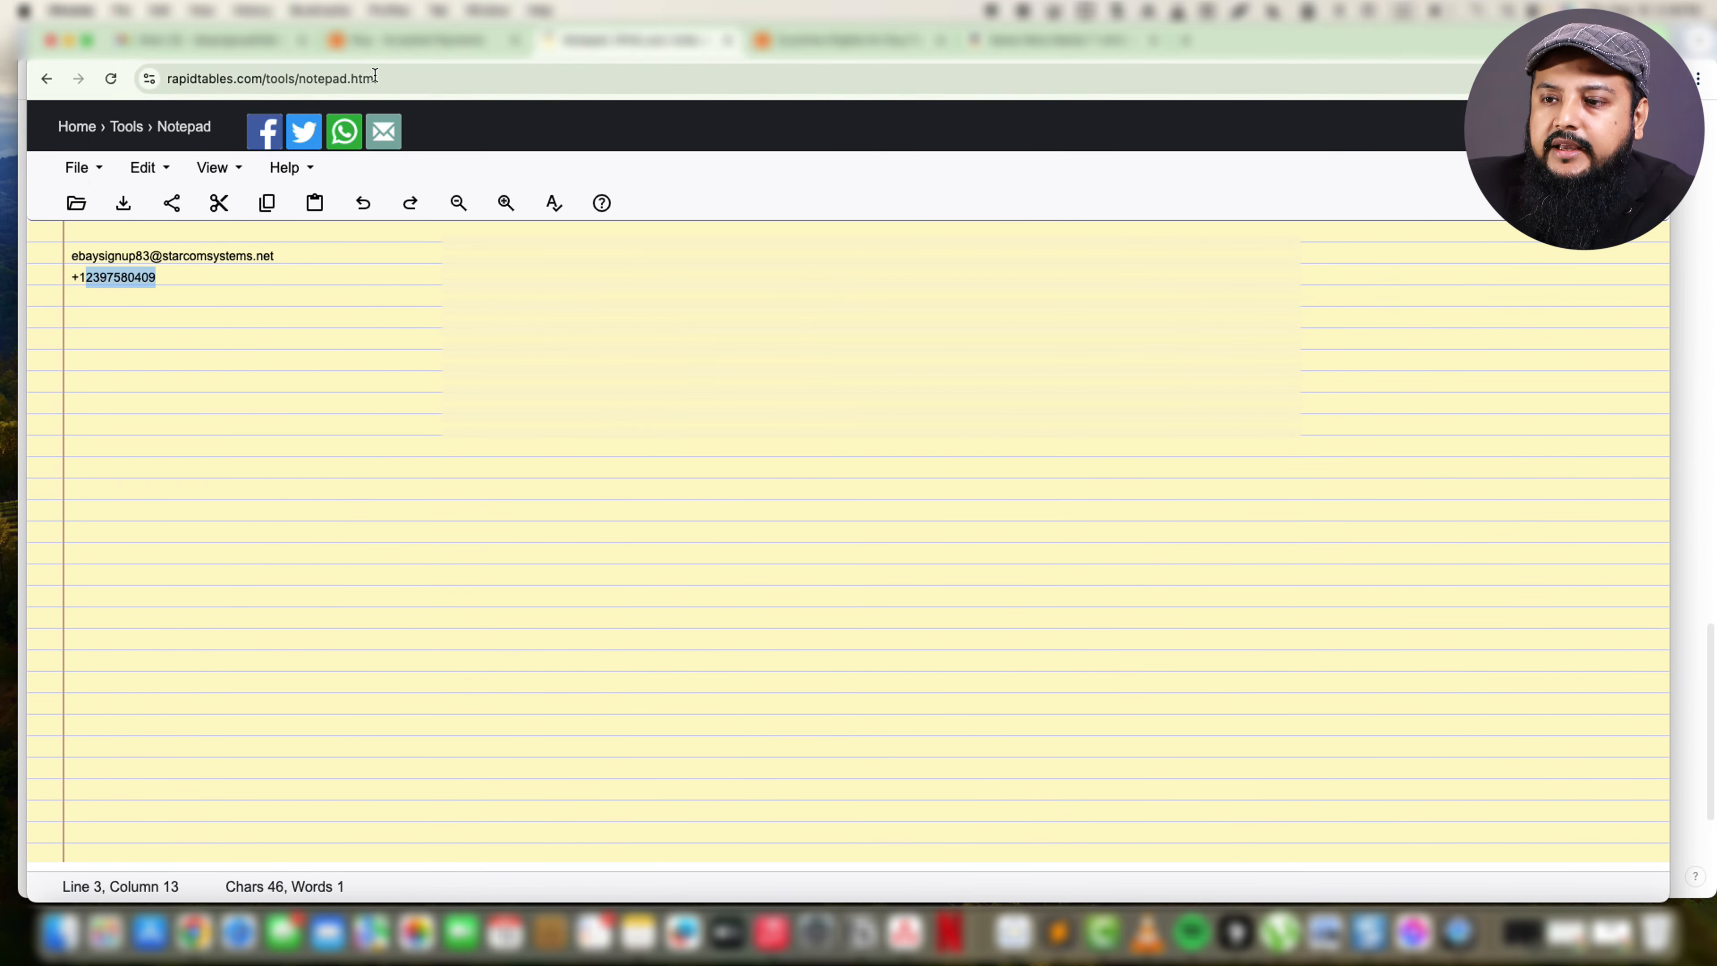
pyautogui.click(406, 40)
pyautogui.press('super+v')
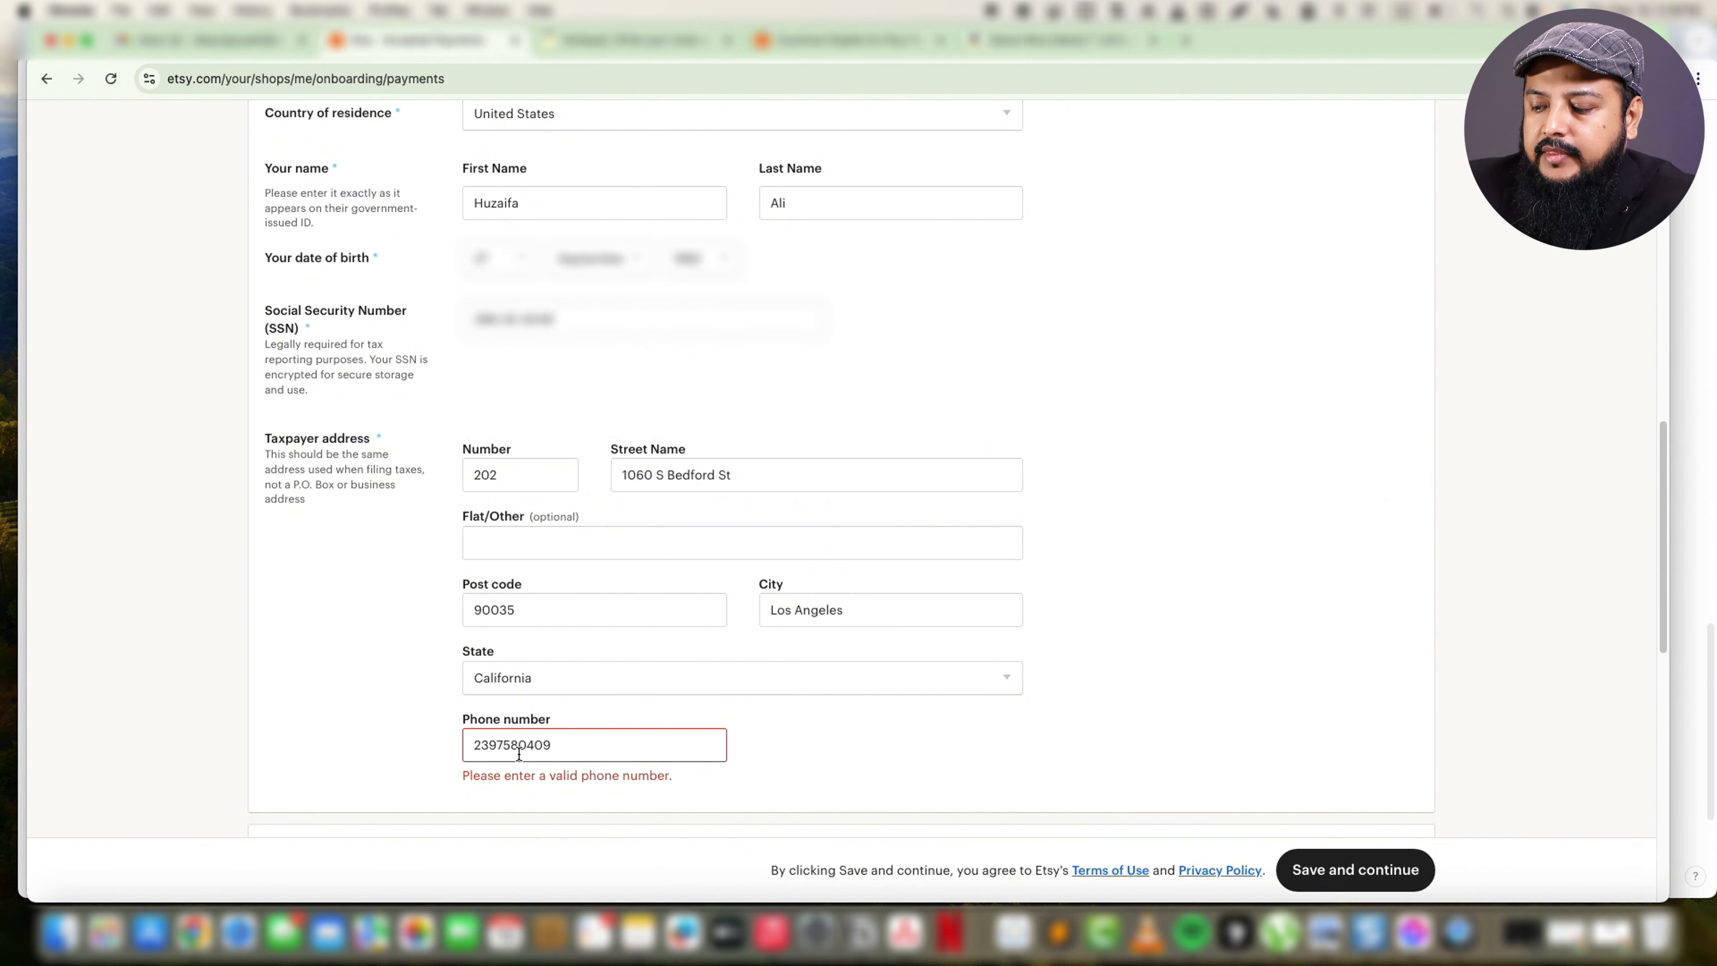
pyautogui.write('+1')
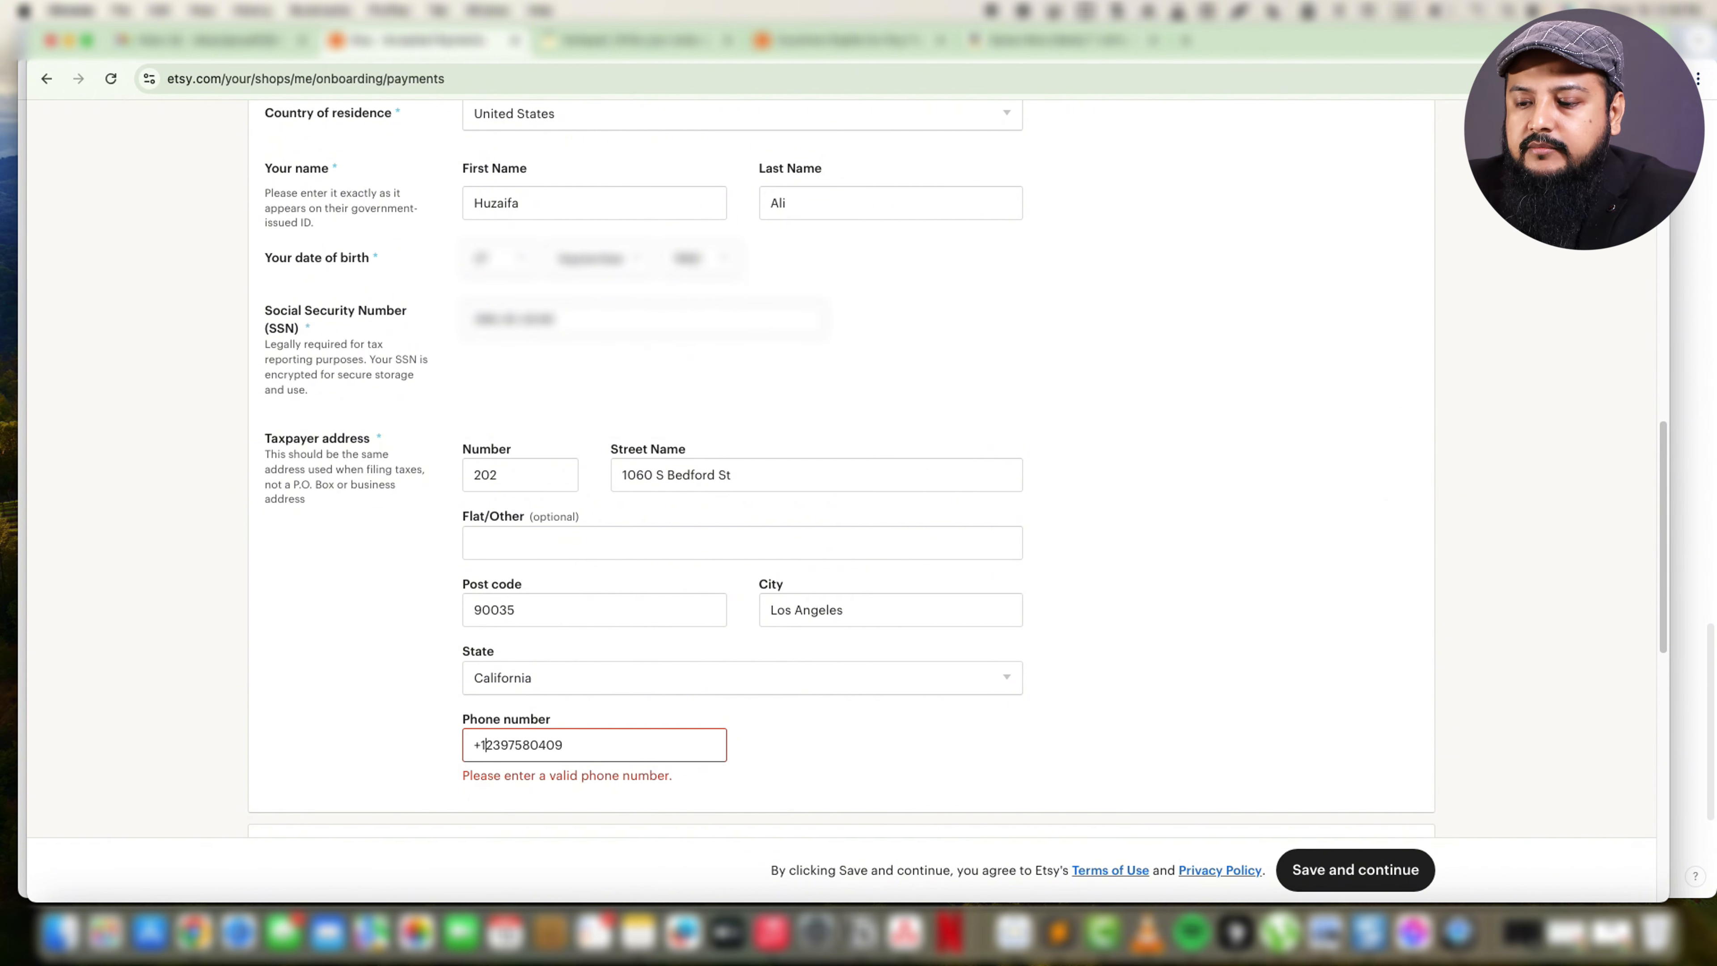
pyautogui.click(855, 742)
# Review the section for connecting a bank via Plaid, and save the payment details to continue.
pyautogui.scroll(-5, 943, 745)
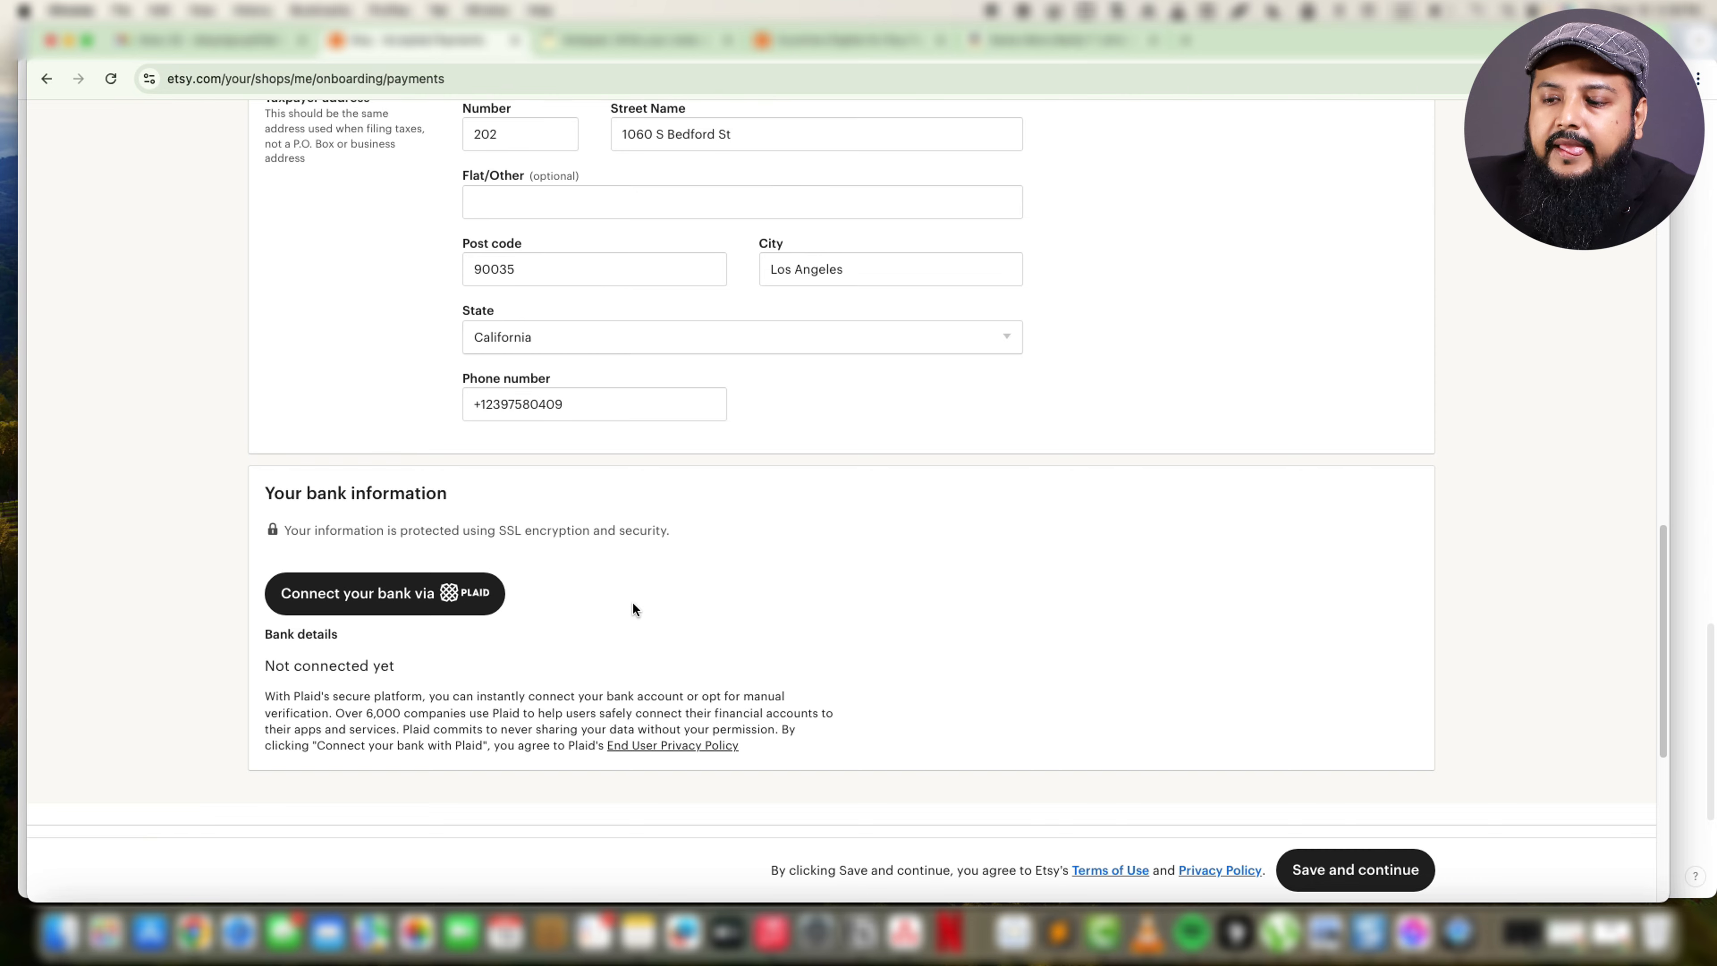
pyautogui.scroll(-2, 632, 601)
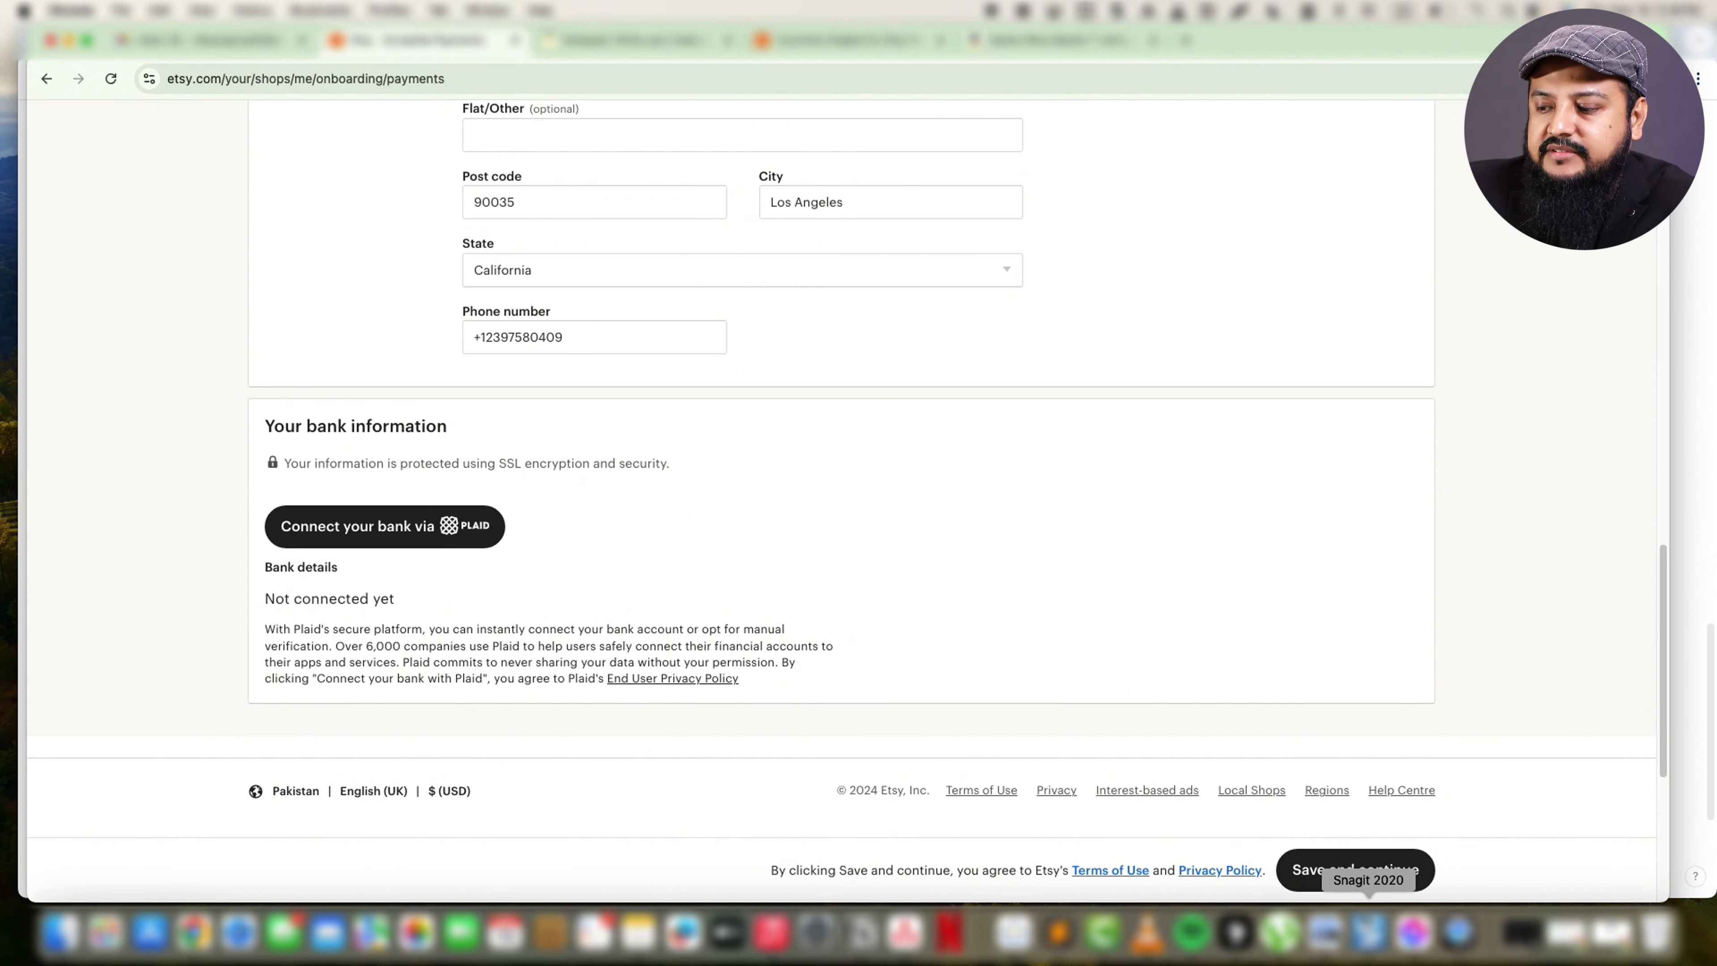
pyautogui.click(1381, 873)
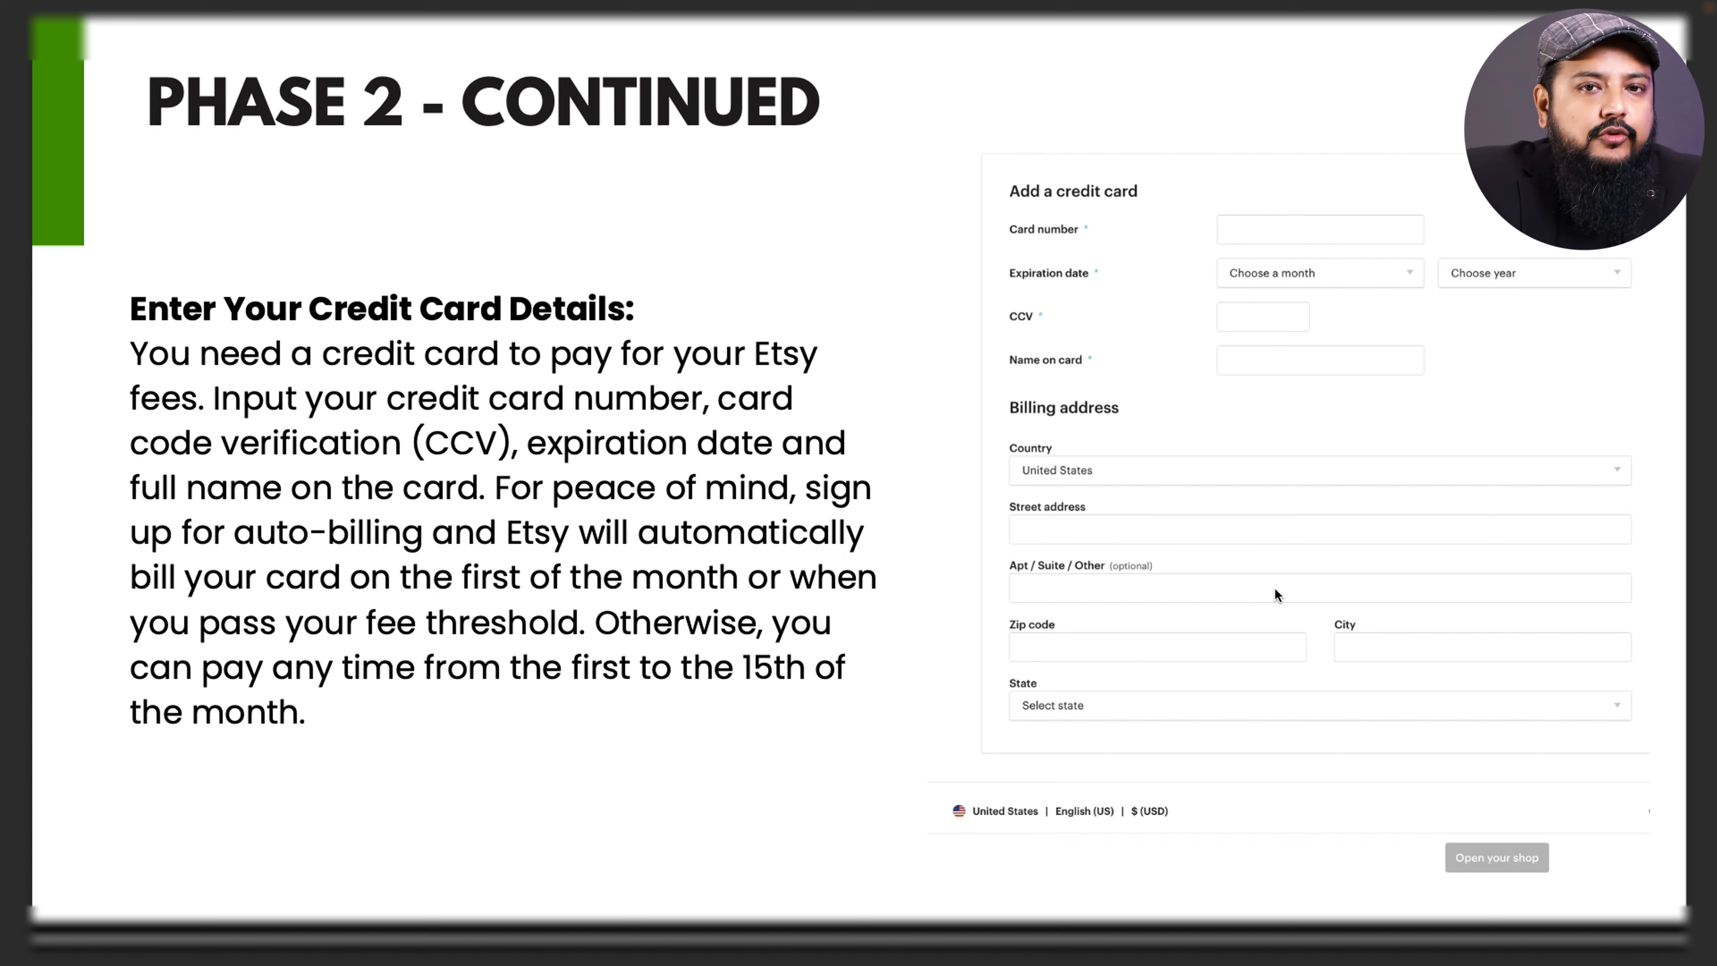
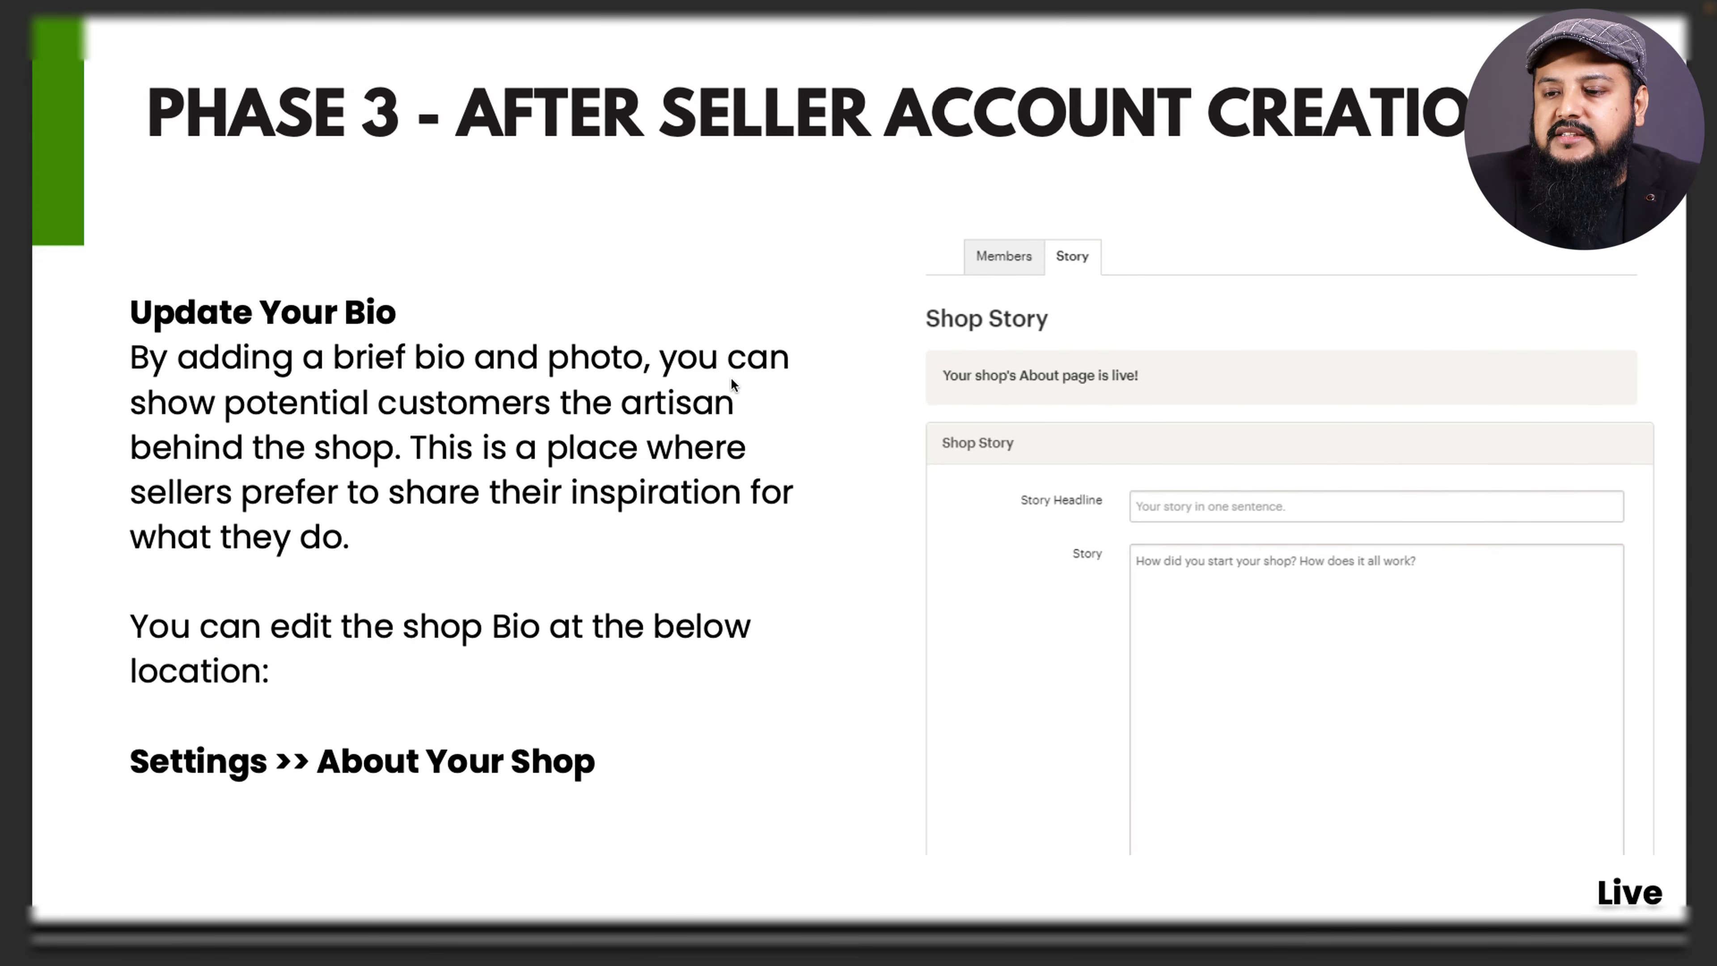
# Switch from the slides to the shop's shipping settings and examine the processing times of the existing shipping profiles.
pyautogui.press('Right')
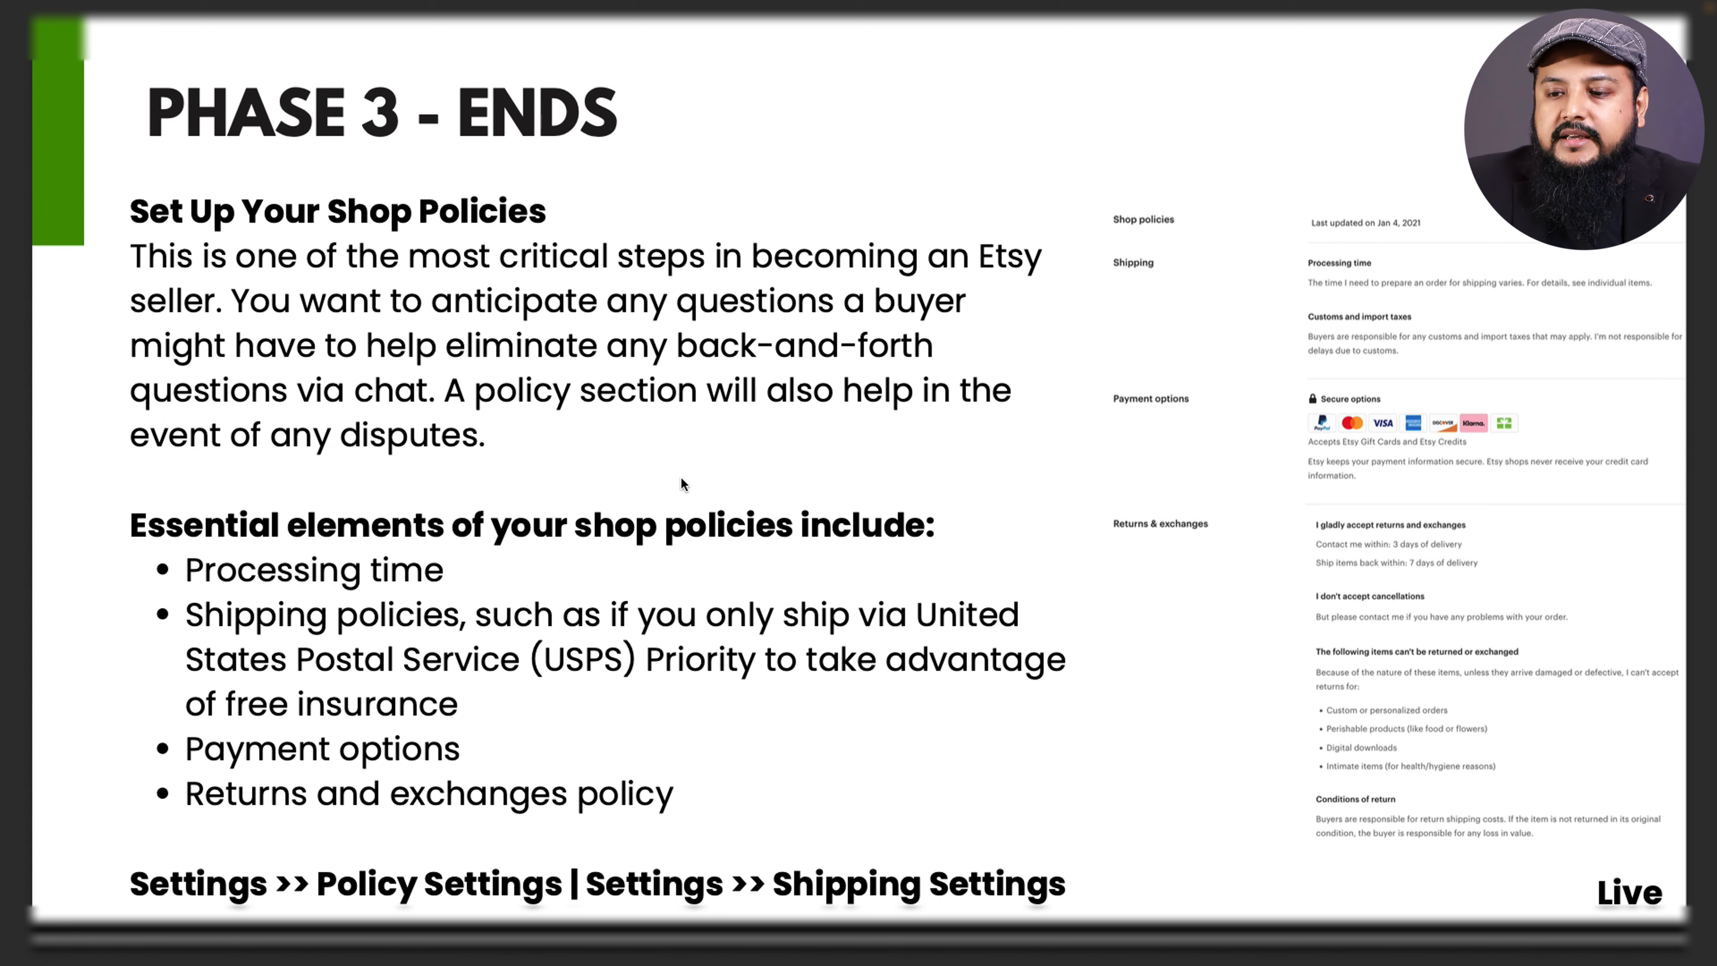
pyautogui.hotkey('ctrl', 'Left')
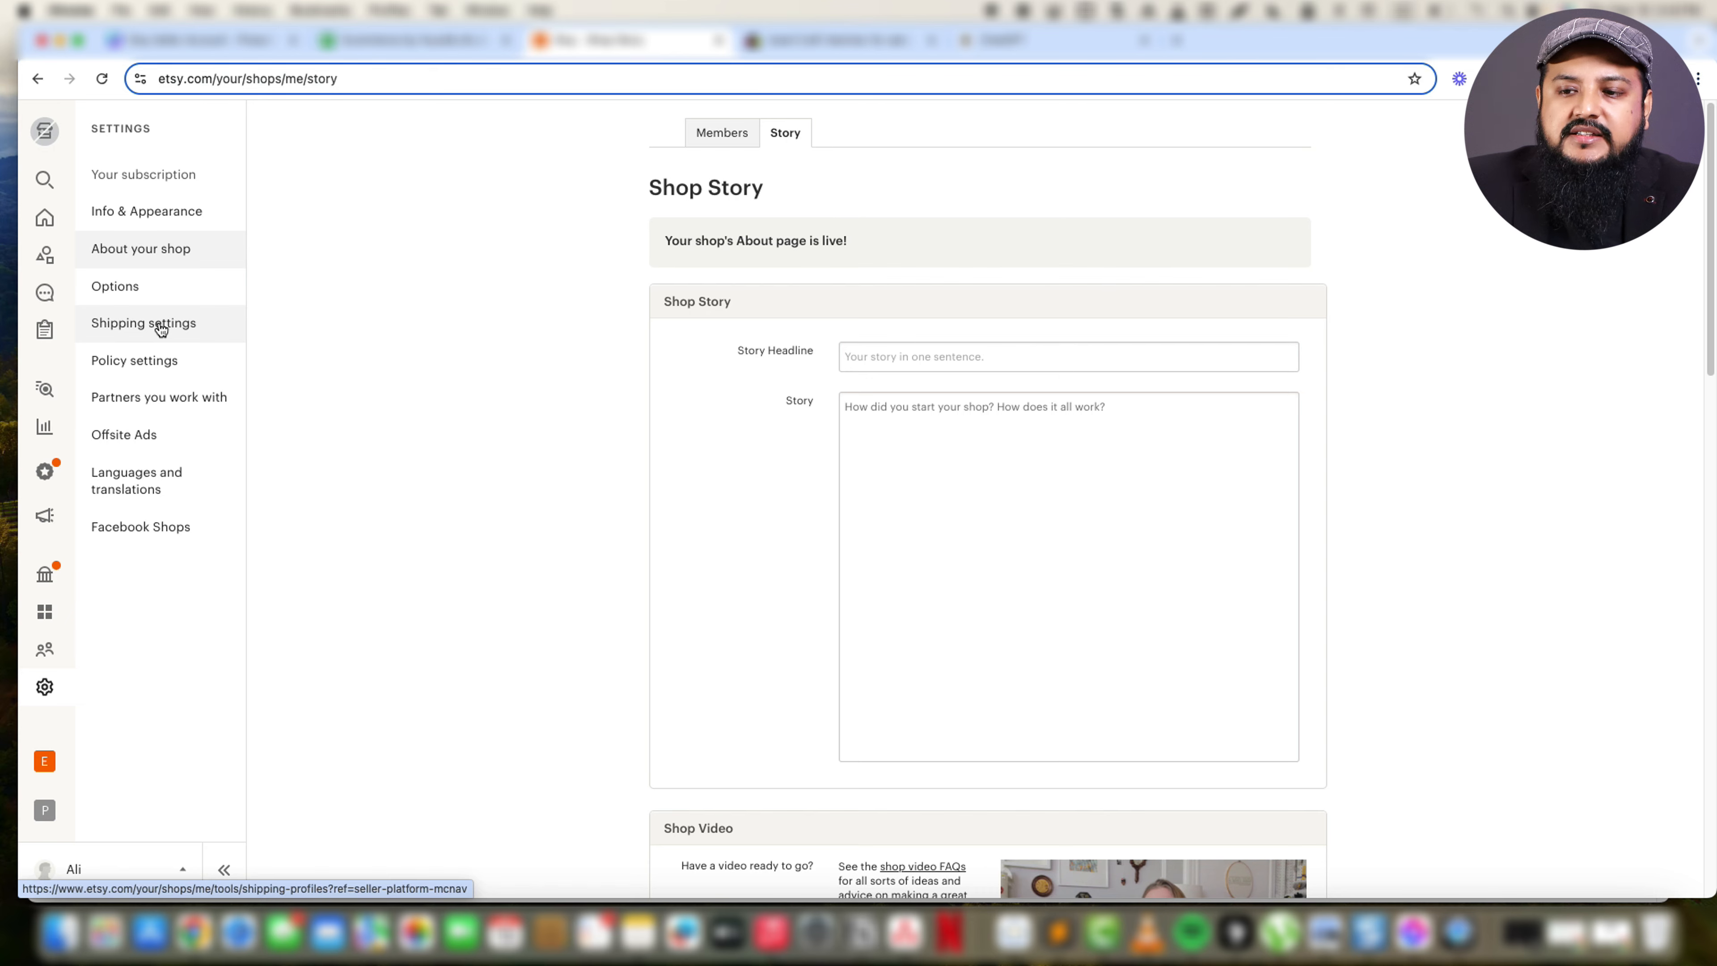
pyautogui.click(161, 330)
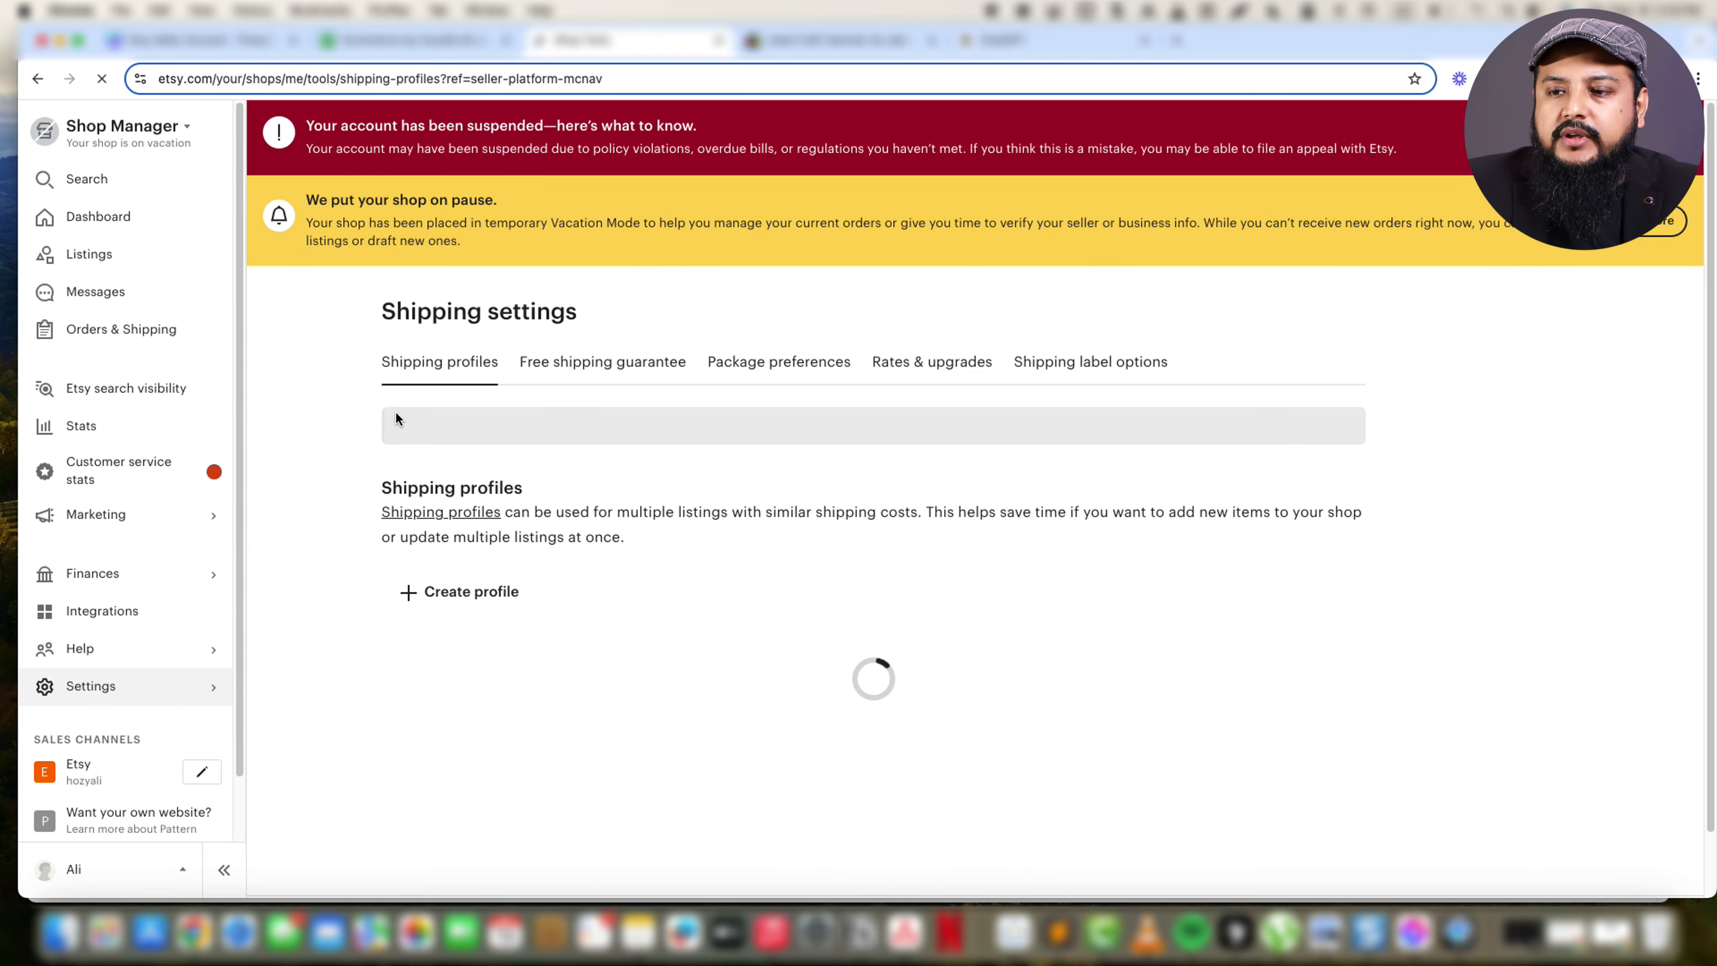
pyautogui.scroll(-3, 366, 589)
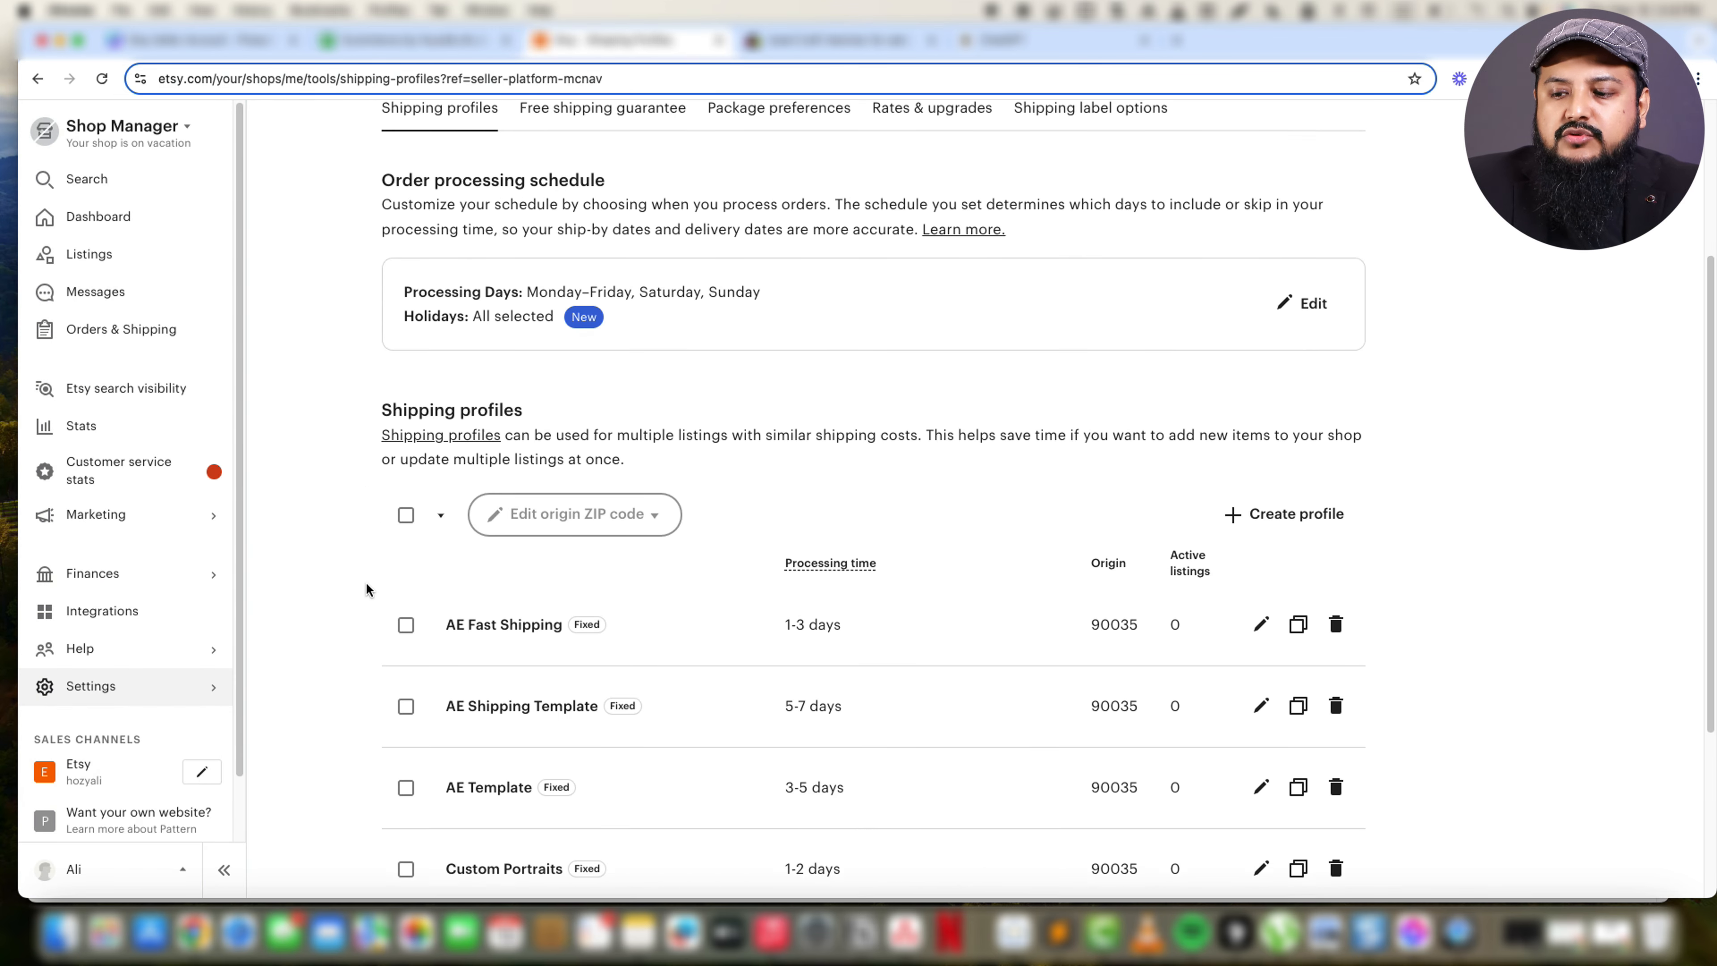
pyautogui.scroll(-1, 366, 589)
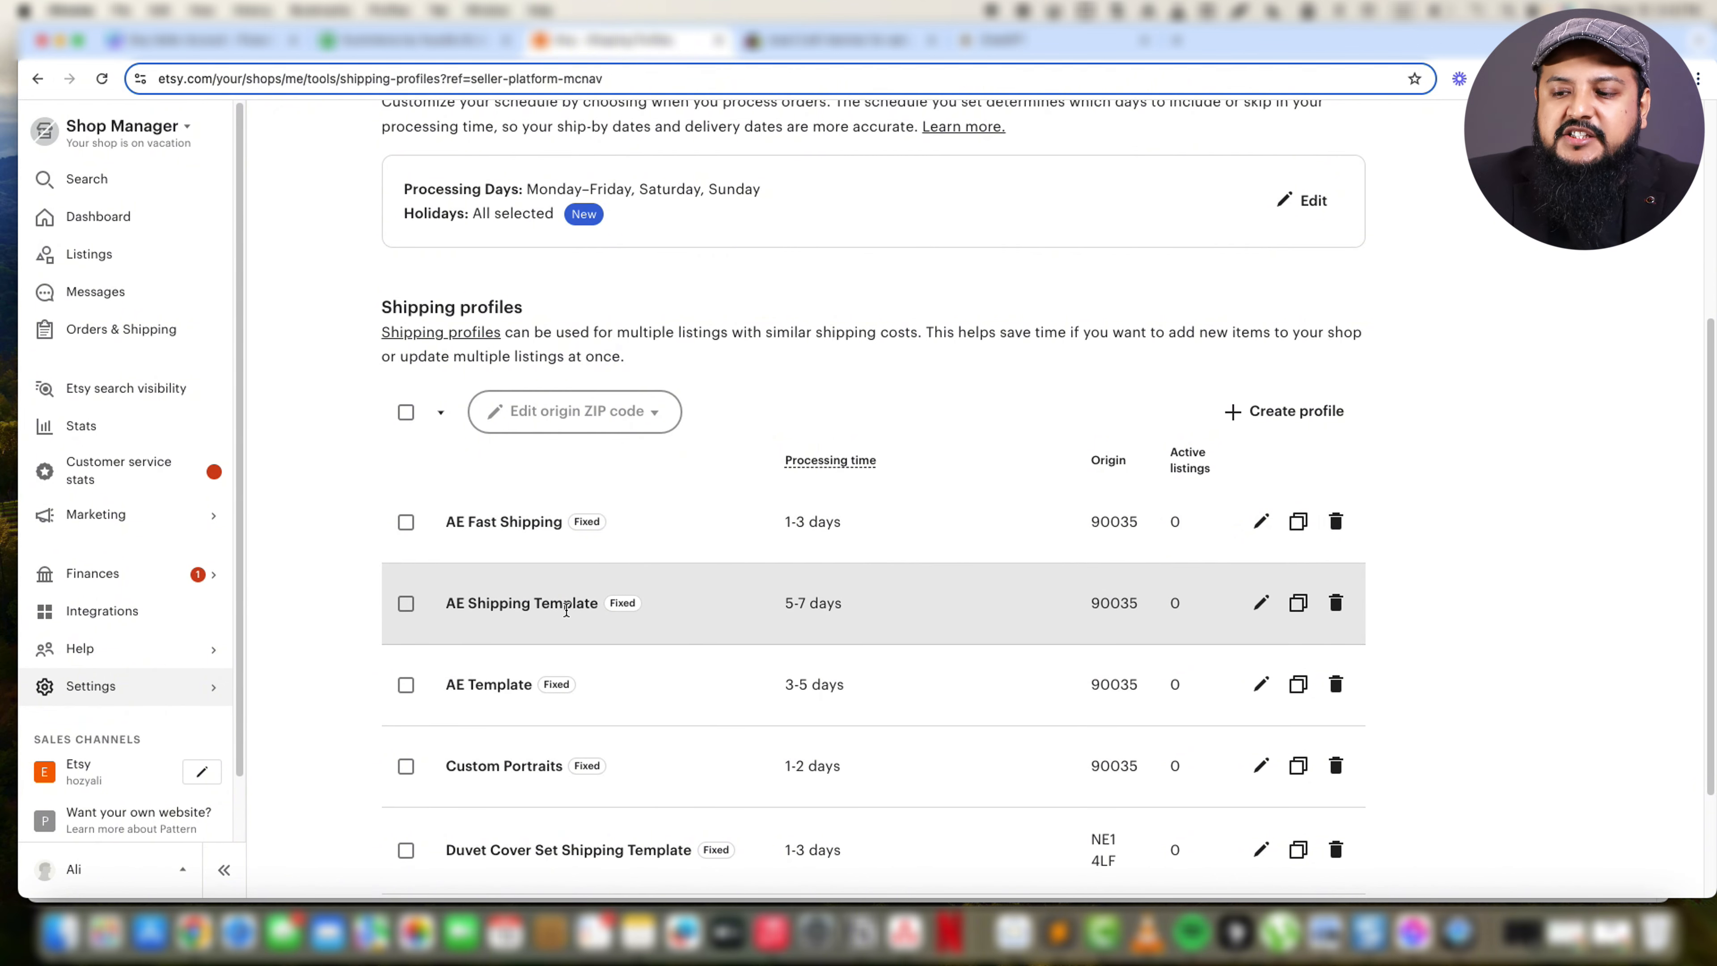
pyautogui.moveTo(786, 602); pyautogui.dragTo(840, 604)
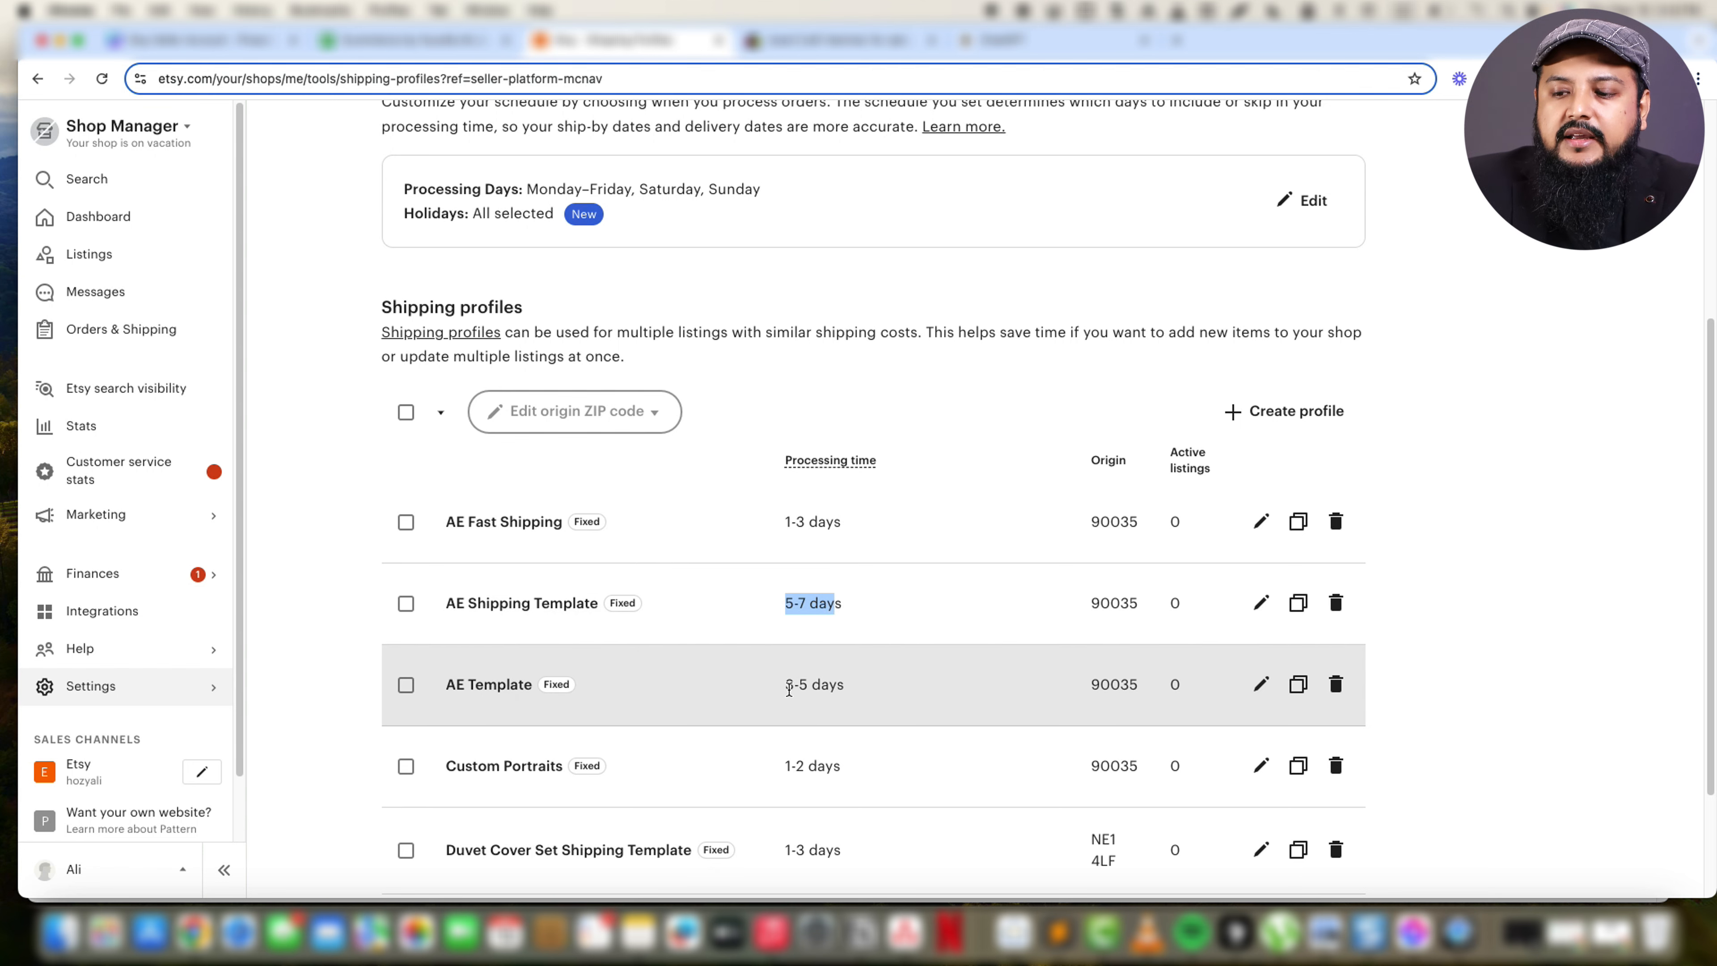
pyautogui.scroll(-4, 790, 687)
pyautogui.scroll(3, 790, 687)
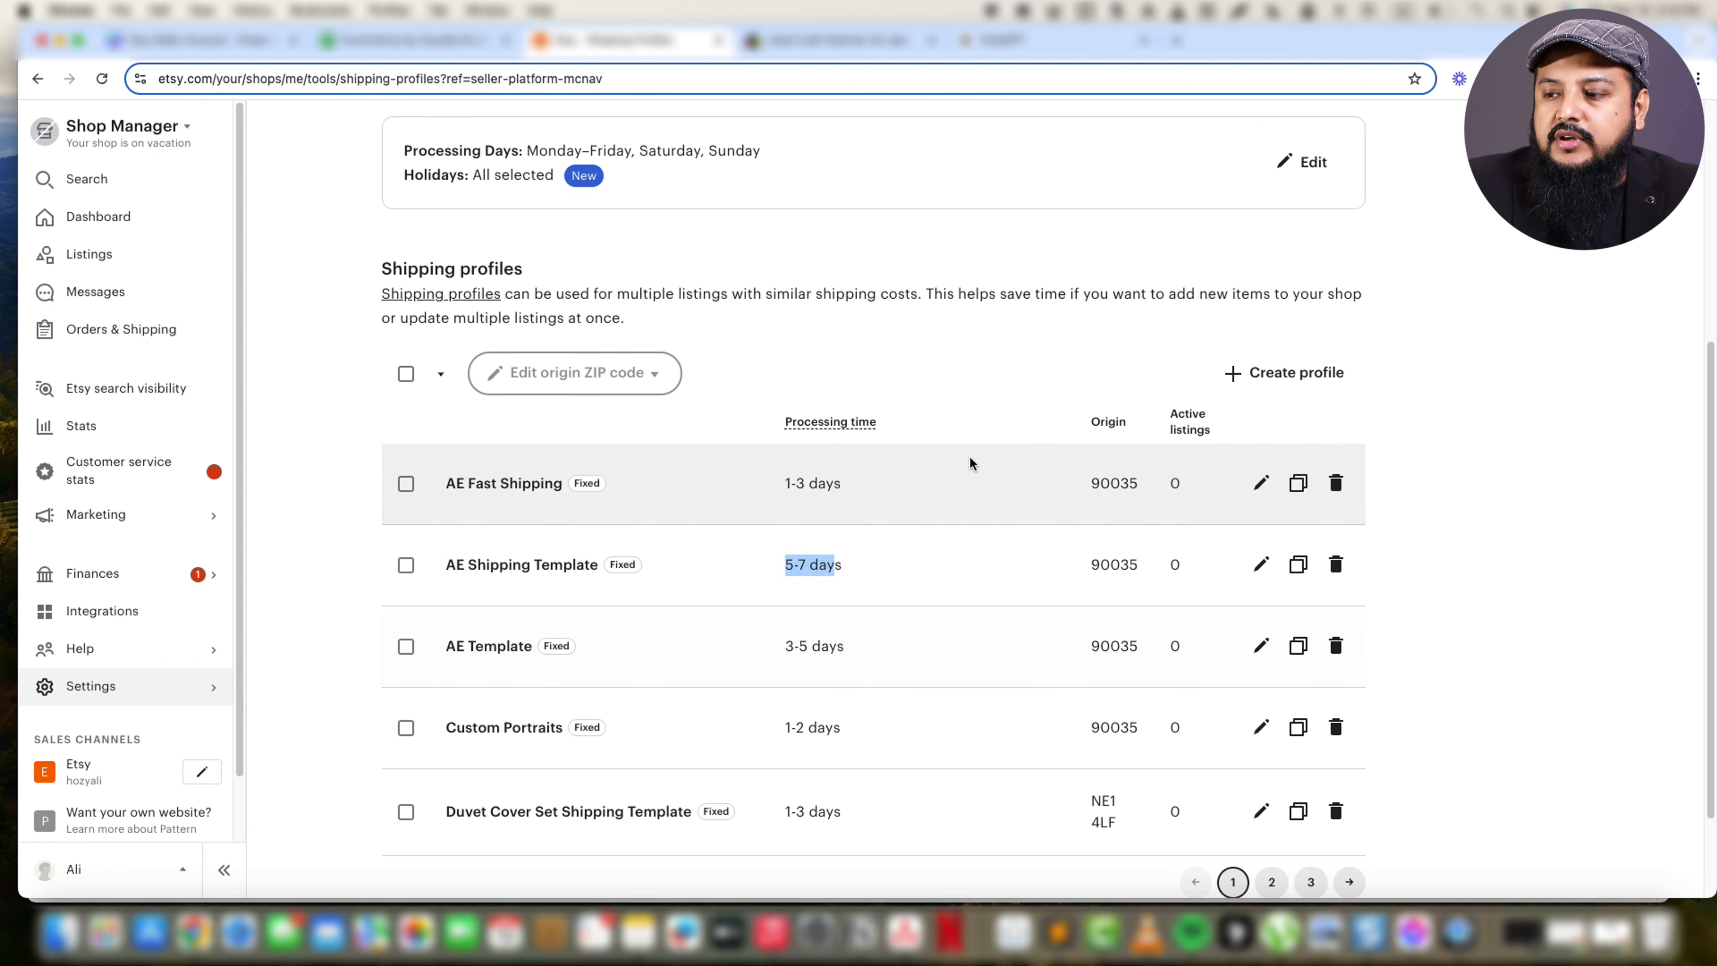
# Start a new shipping profile with manually entered fixed prices and the same origin ZIP code as the AE profiles.
pyautogui.click(1232, 373)
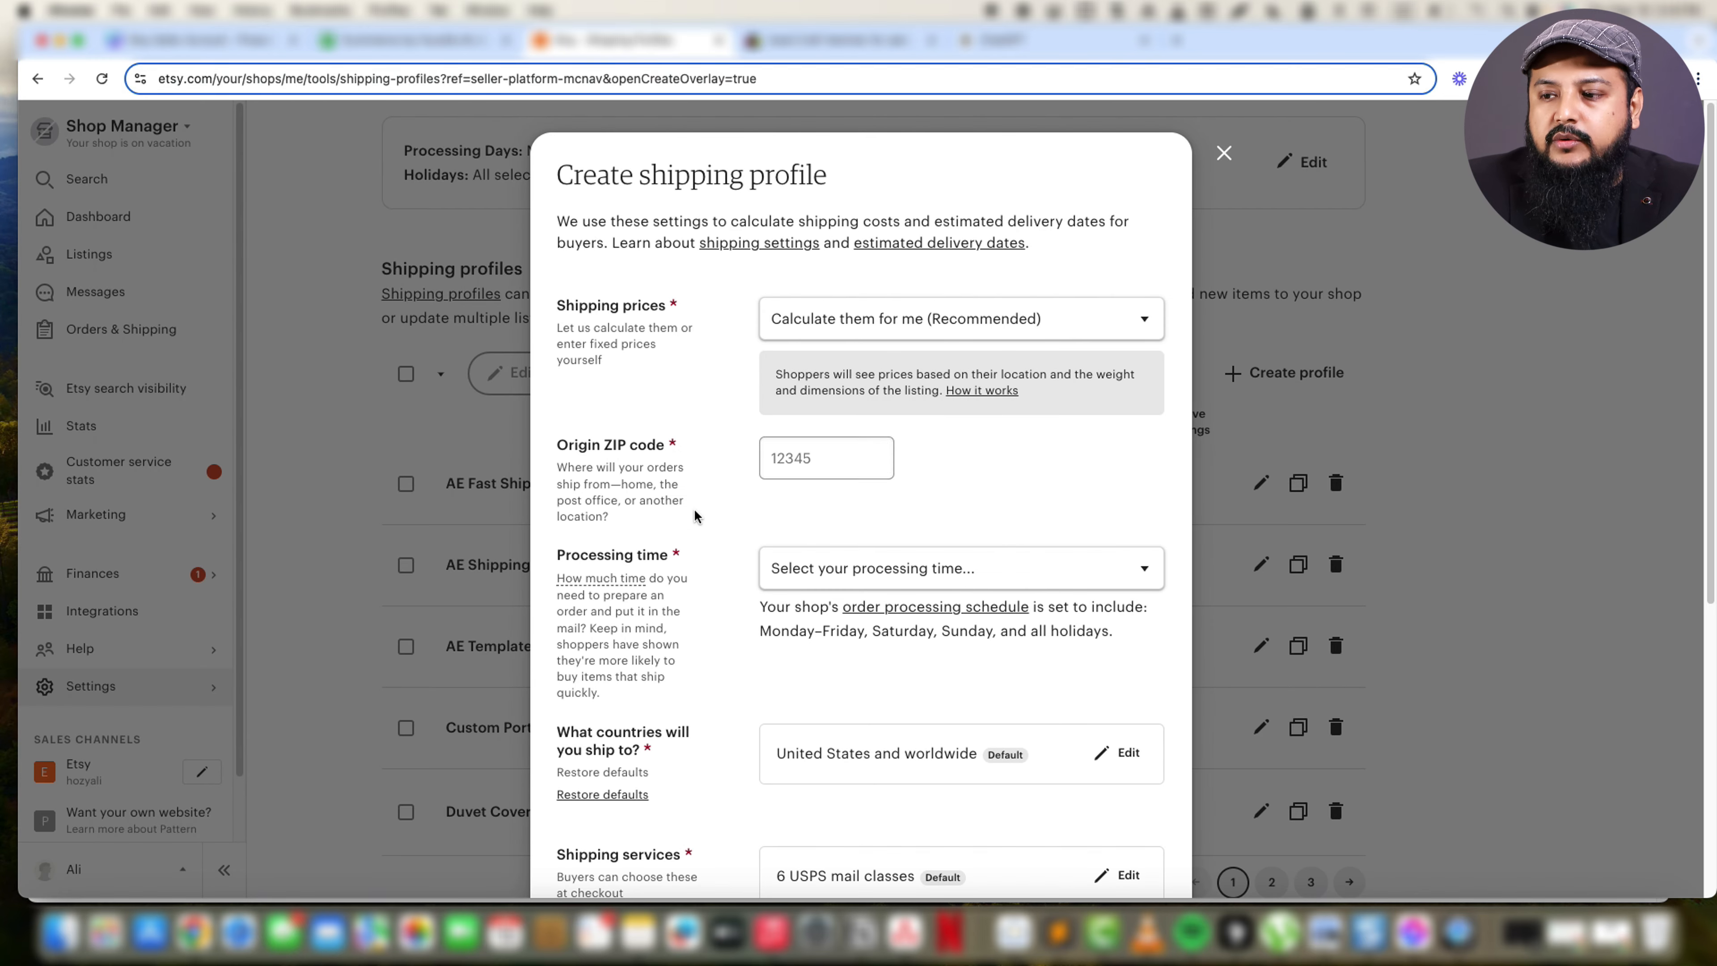
pyautogui.click(836, 457)
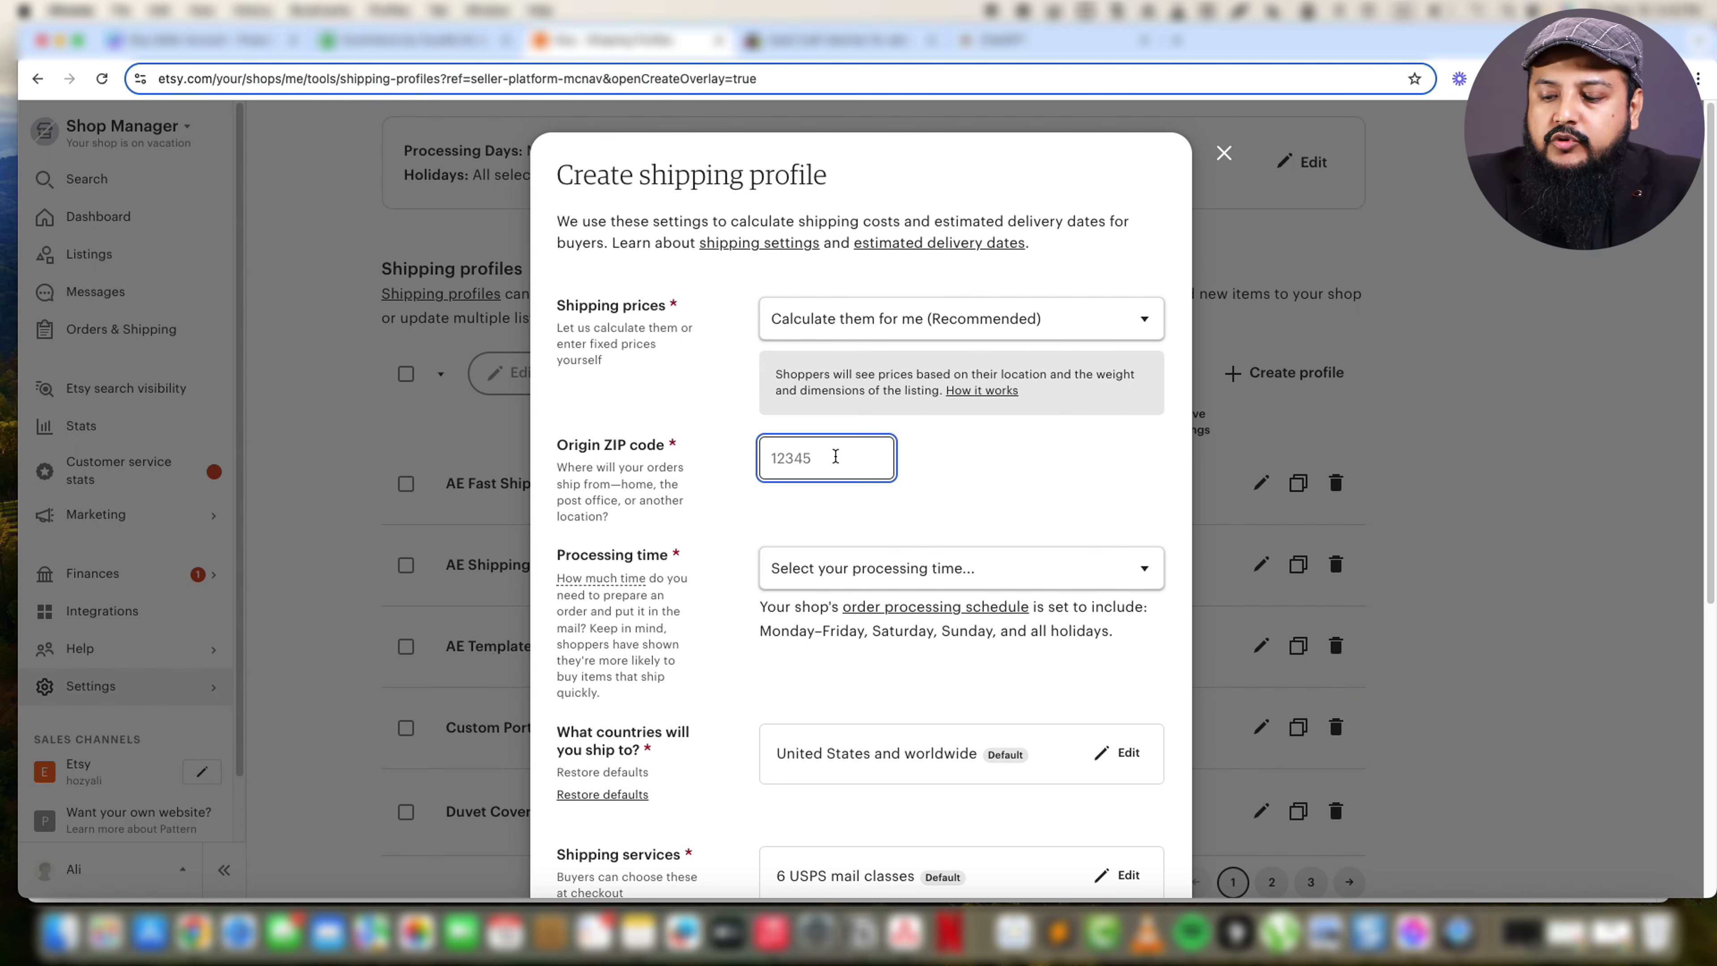
pyautogui.write('90035')
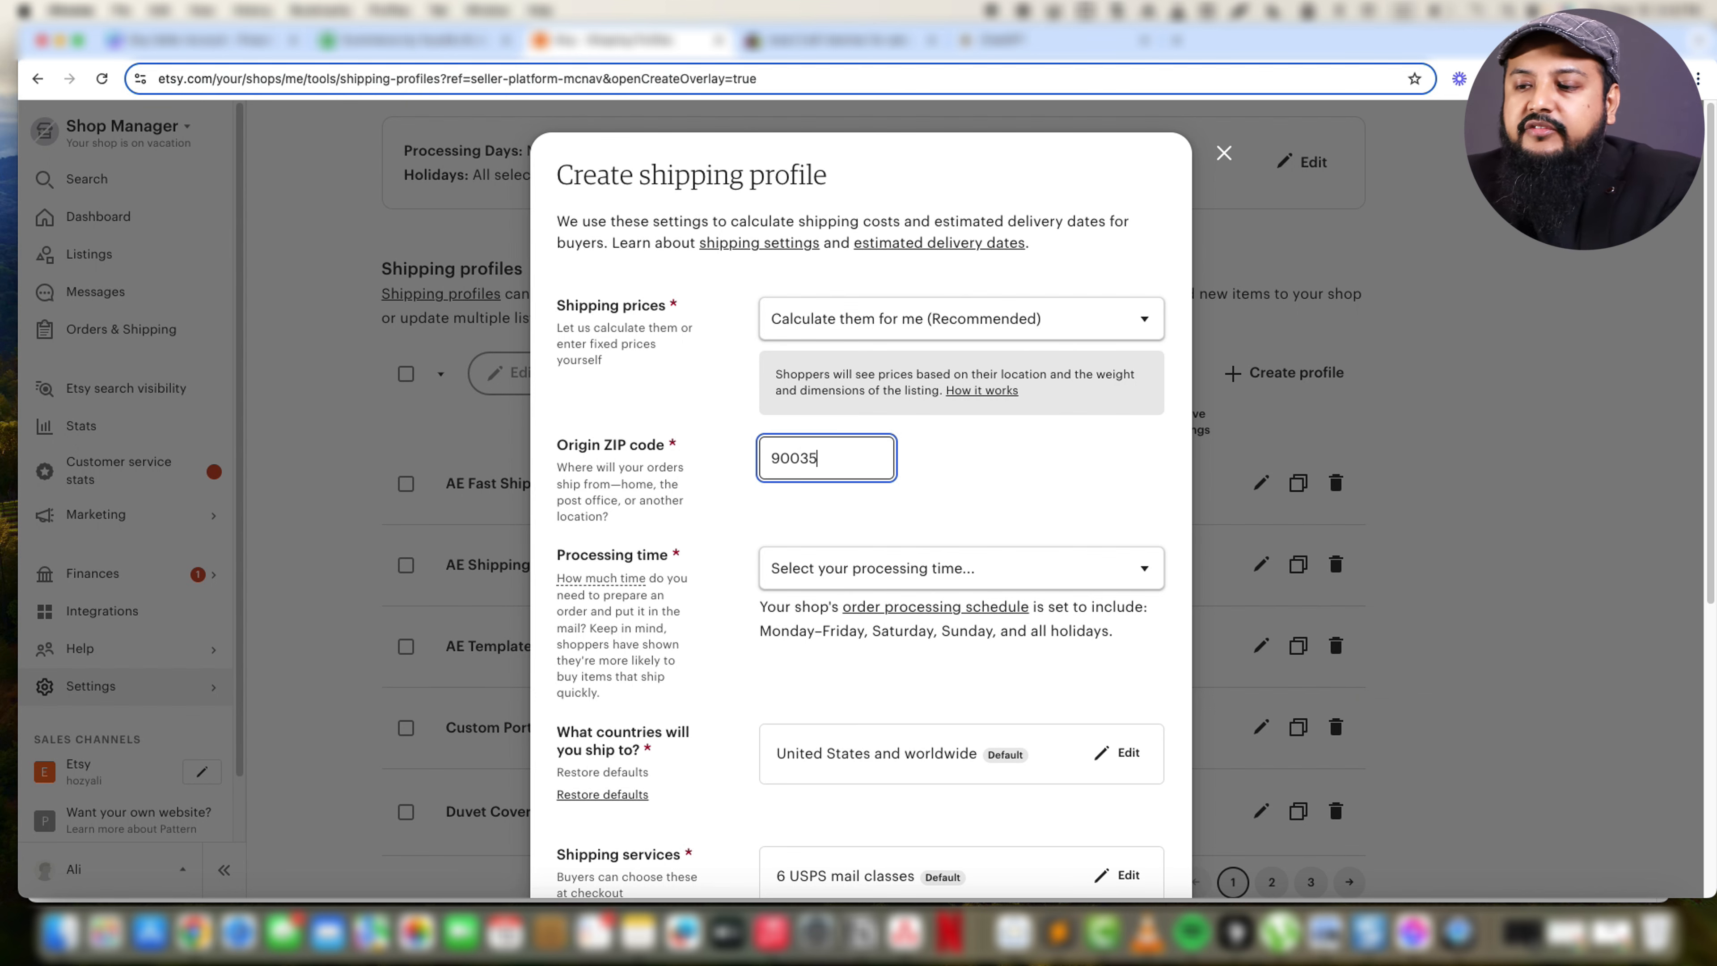
pyautogui.click(851, 323)
pyautogui.click(811, 345)
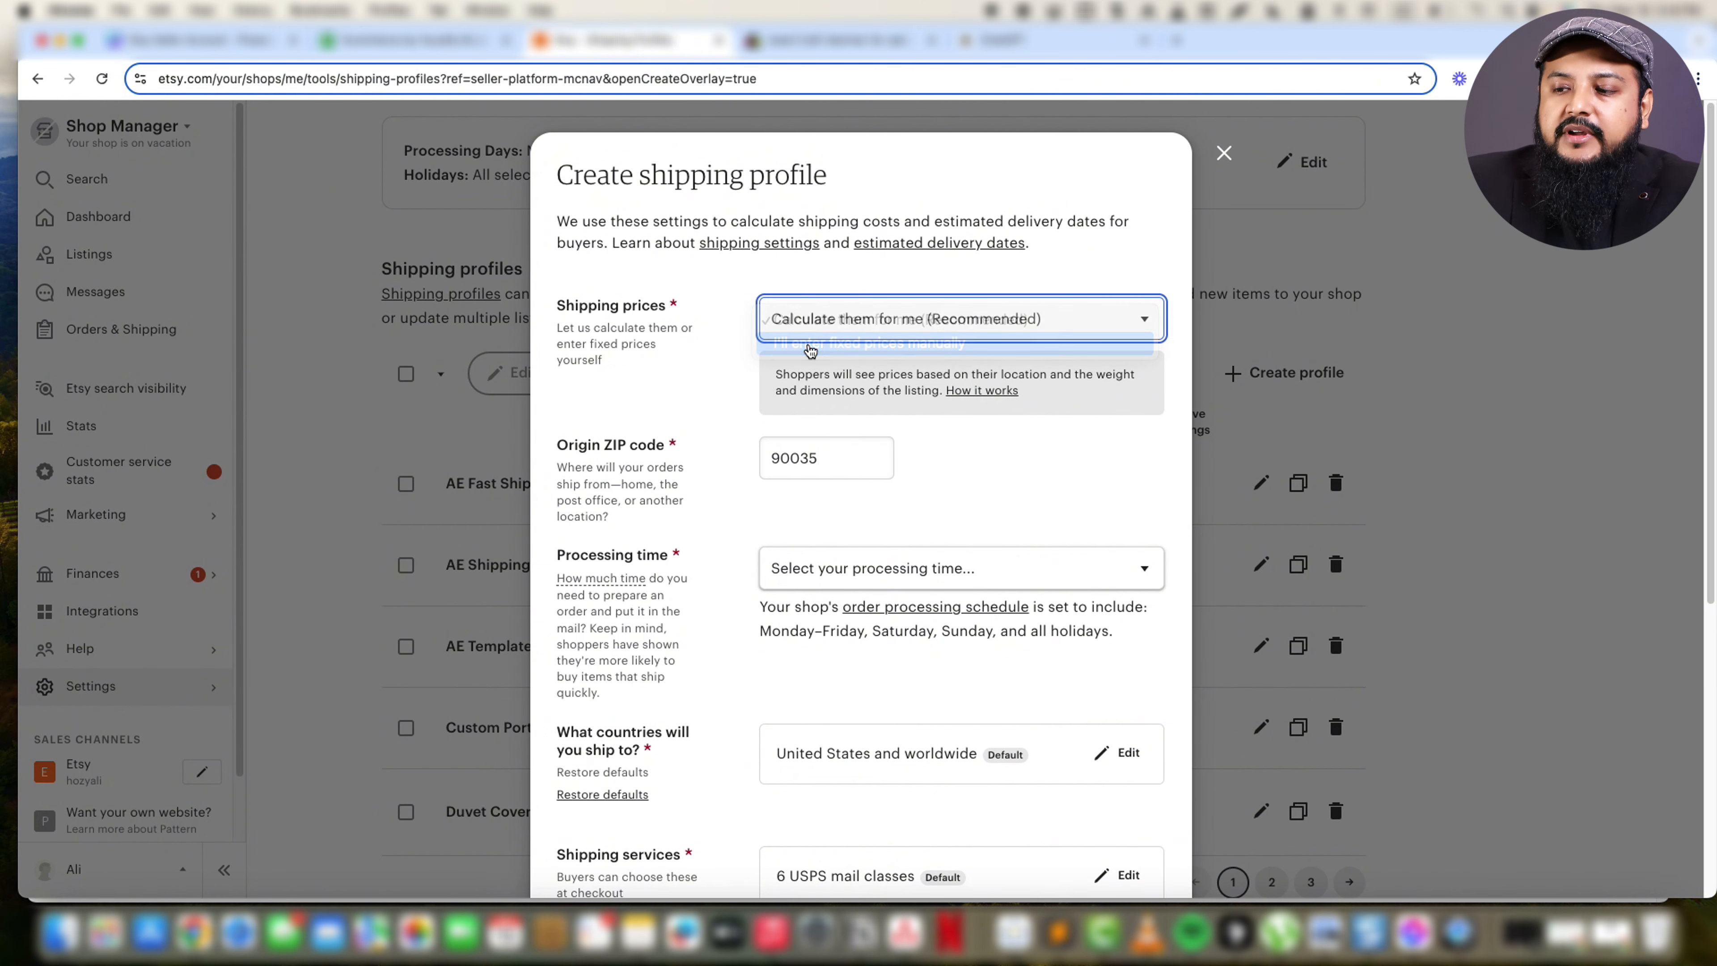
pyautogui.click(811, 570)
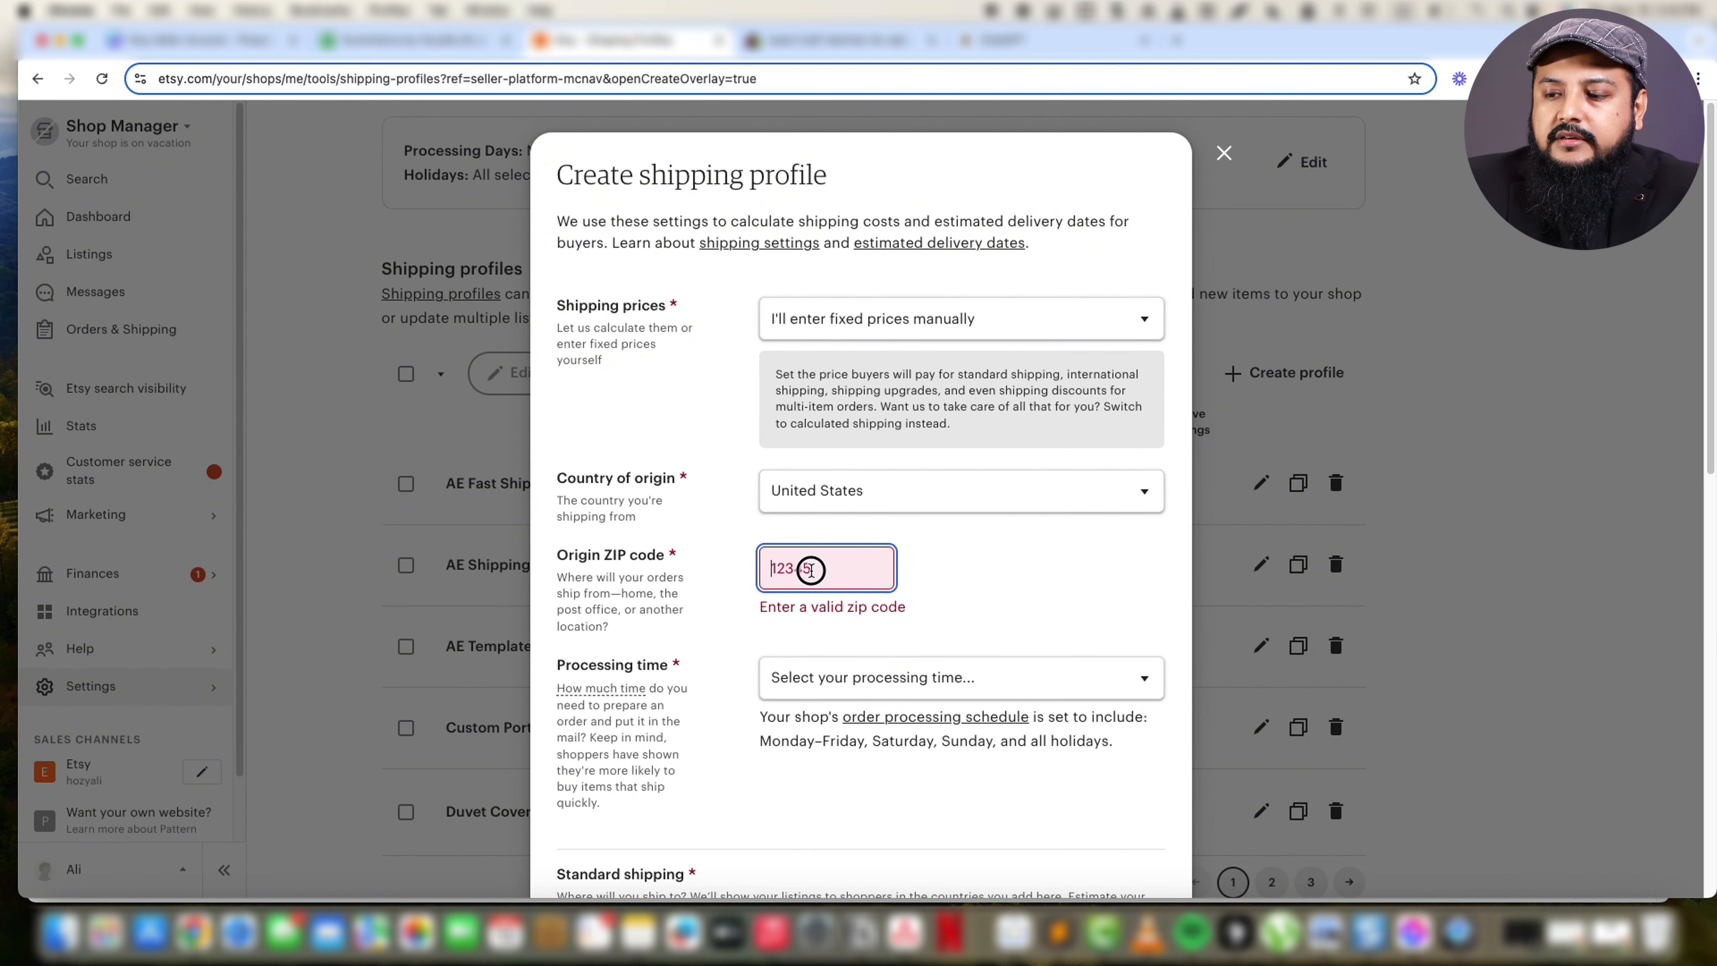
pyautogui.write('90035')
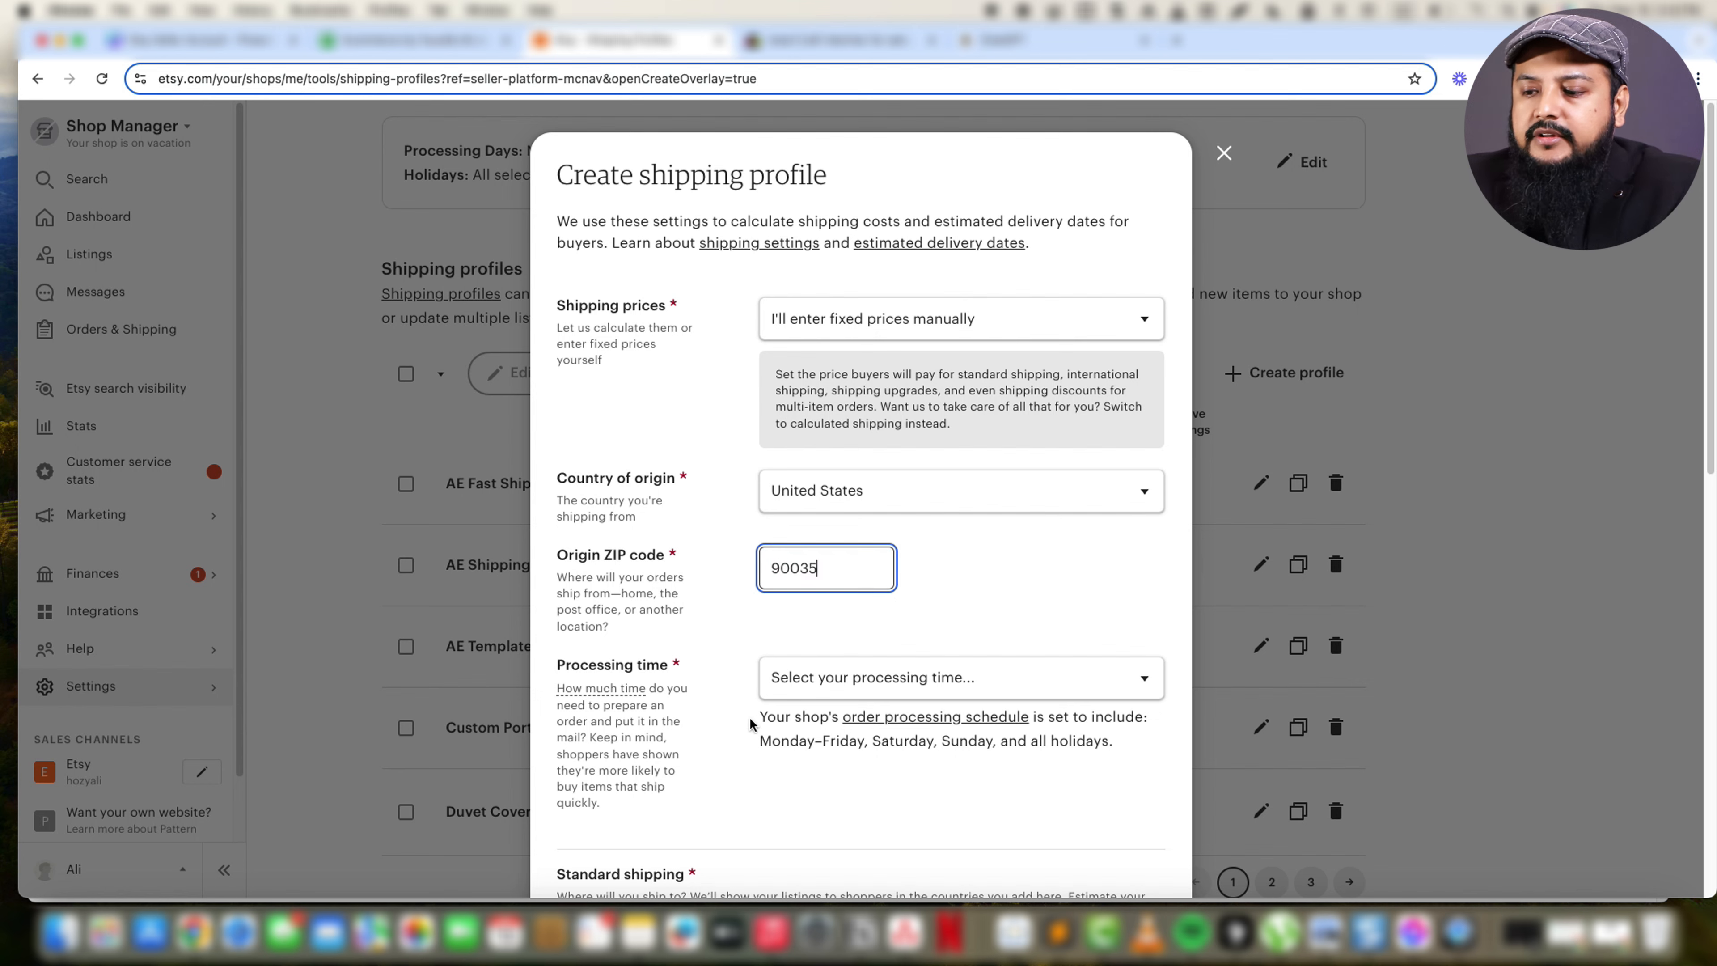
# Set the new shipping profile's processing time to 3-5 days, review its standard shipping options, and close it without saving.
pyautogui.click(825, 690)
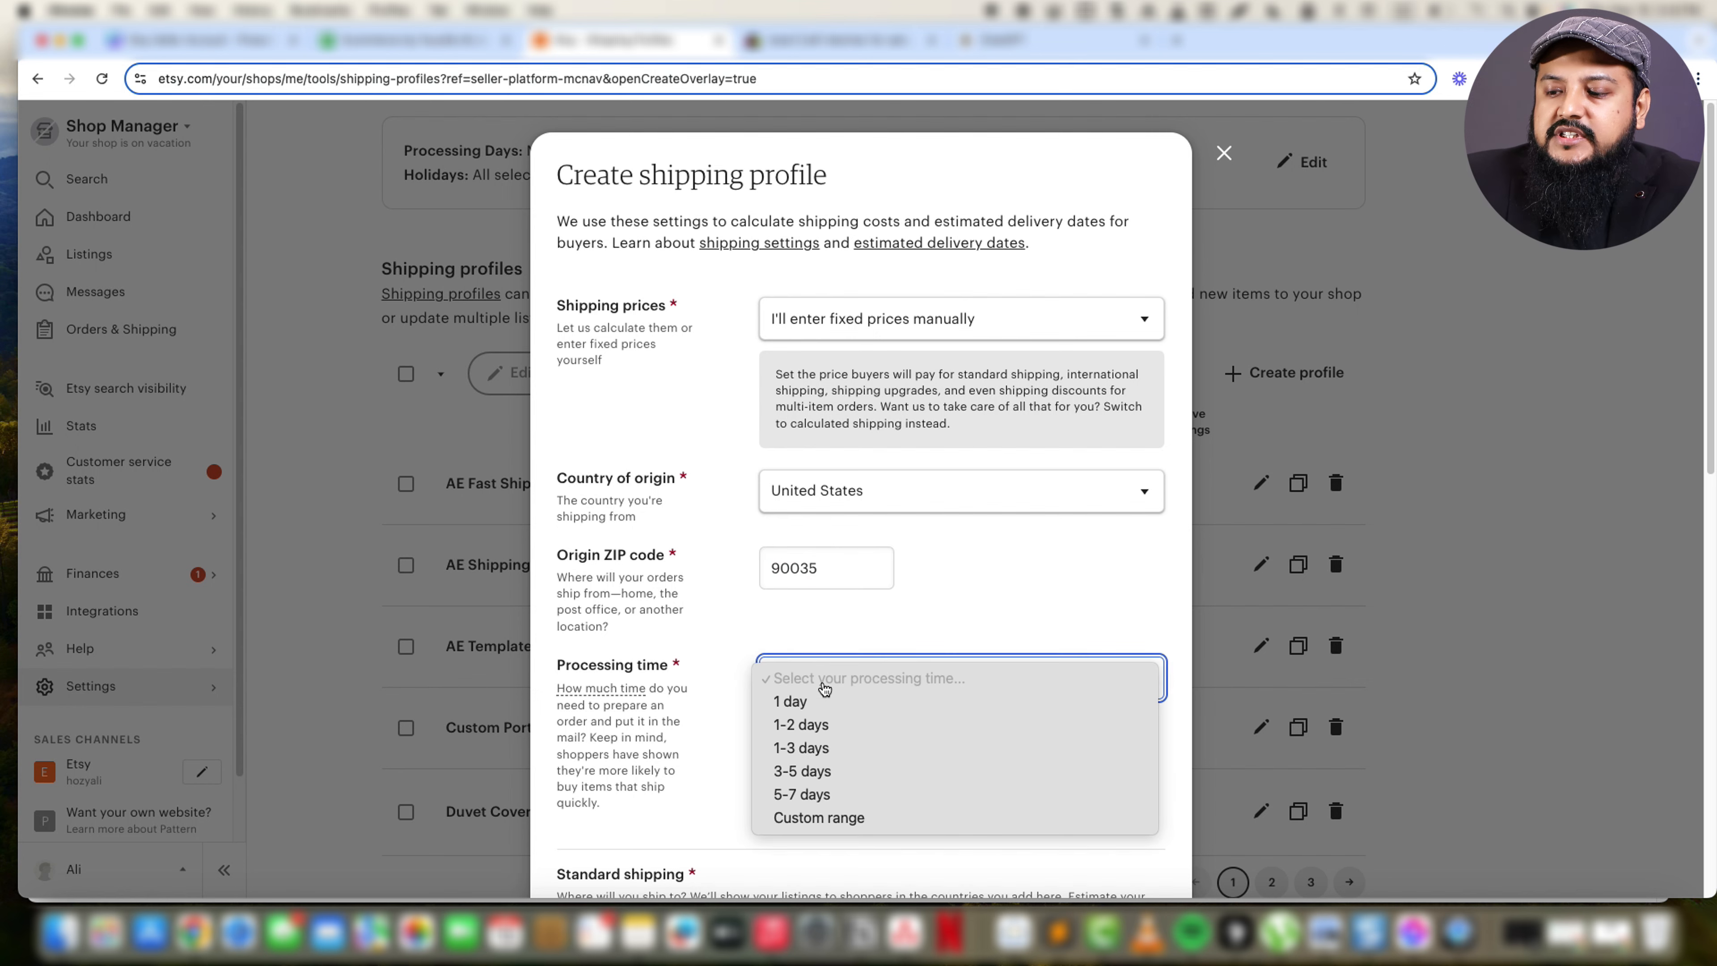
pyautogui.click(803, 771)
pyautogui.scroll(-8, 683, 626)
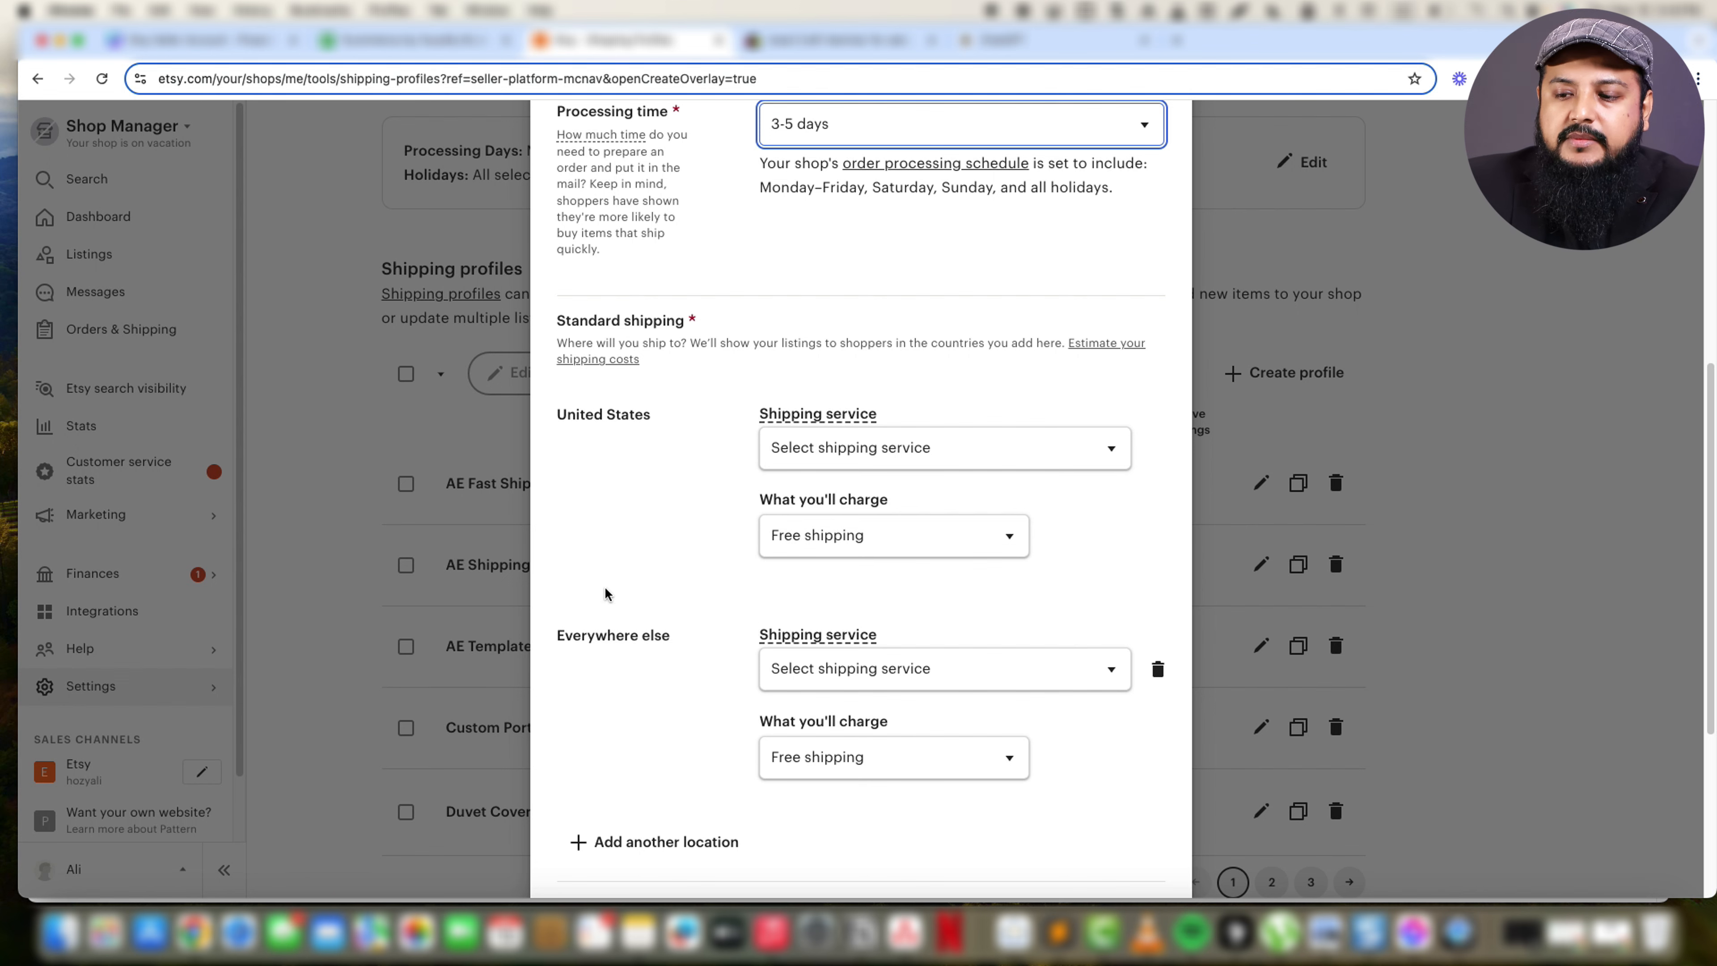
pyautogui.click(393, 596)
pyautogui.scroll(8, 906, 273)
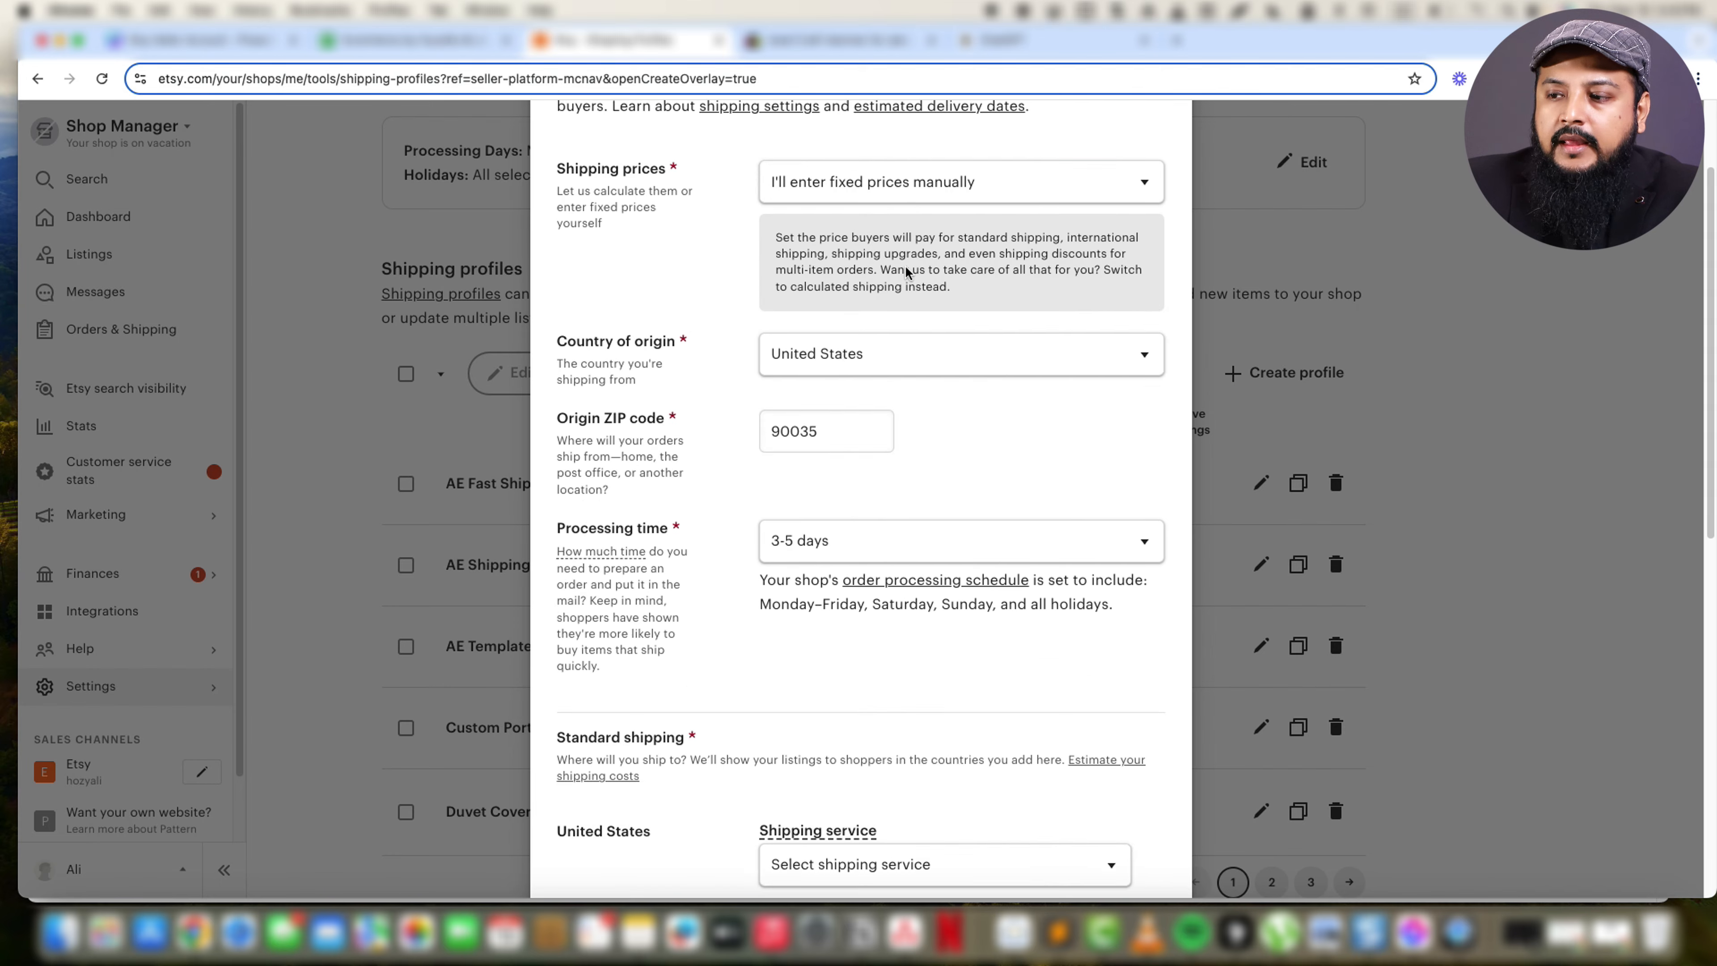
pyautogui.click(372, 617)
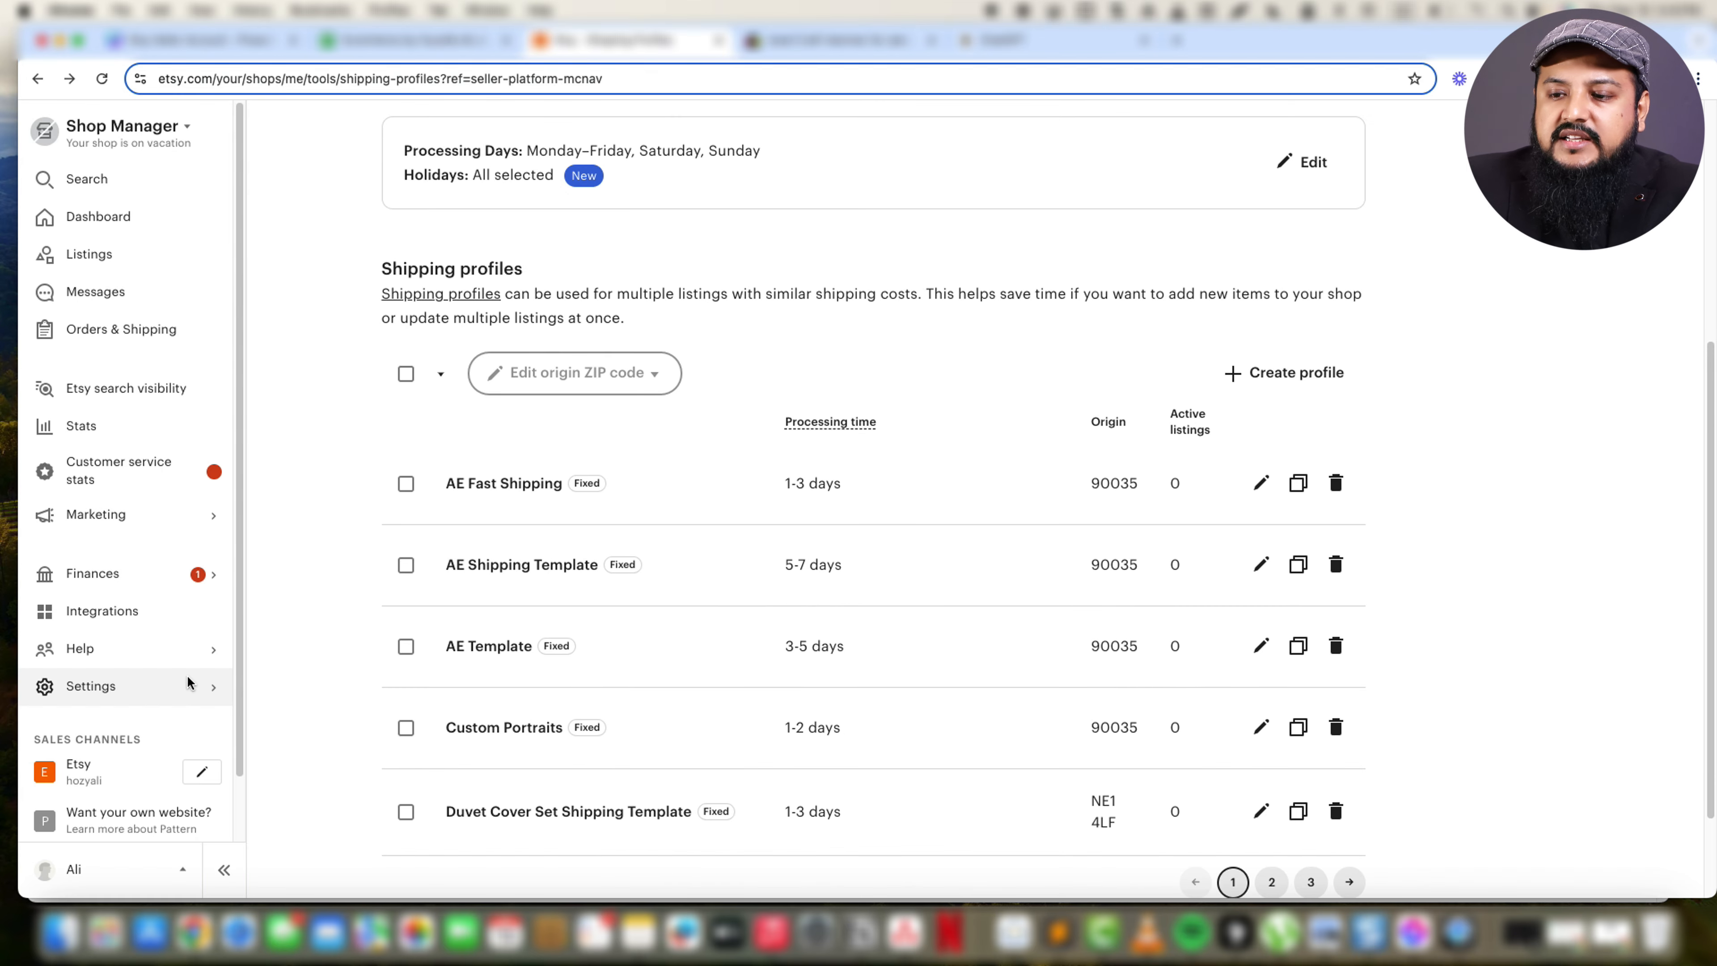
# Open the shop's policy settings and start a new policy that accepts both returns and exchanges.
pyautogui.click(195, 688)
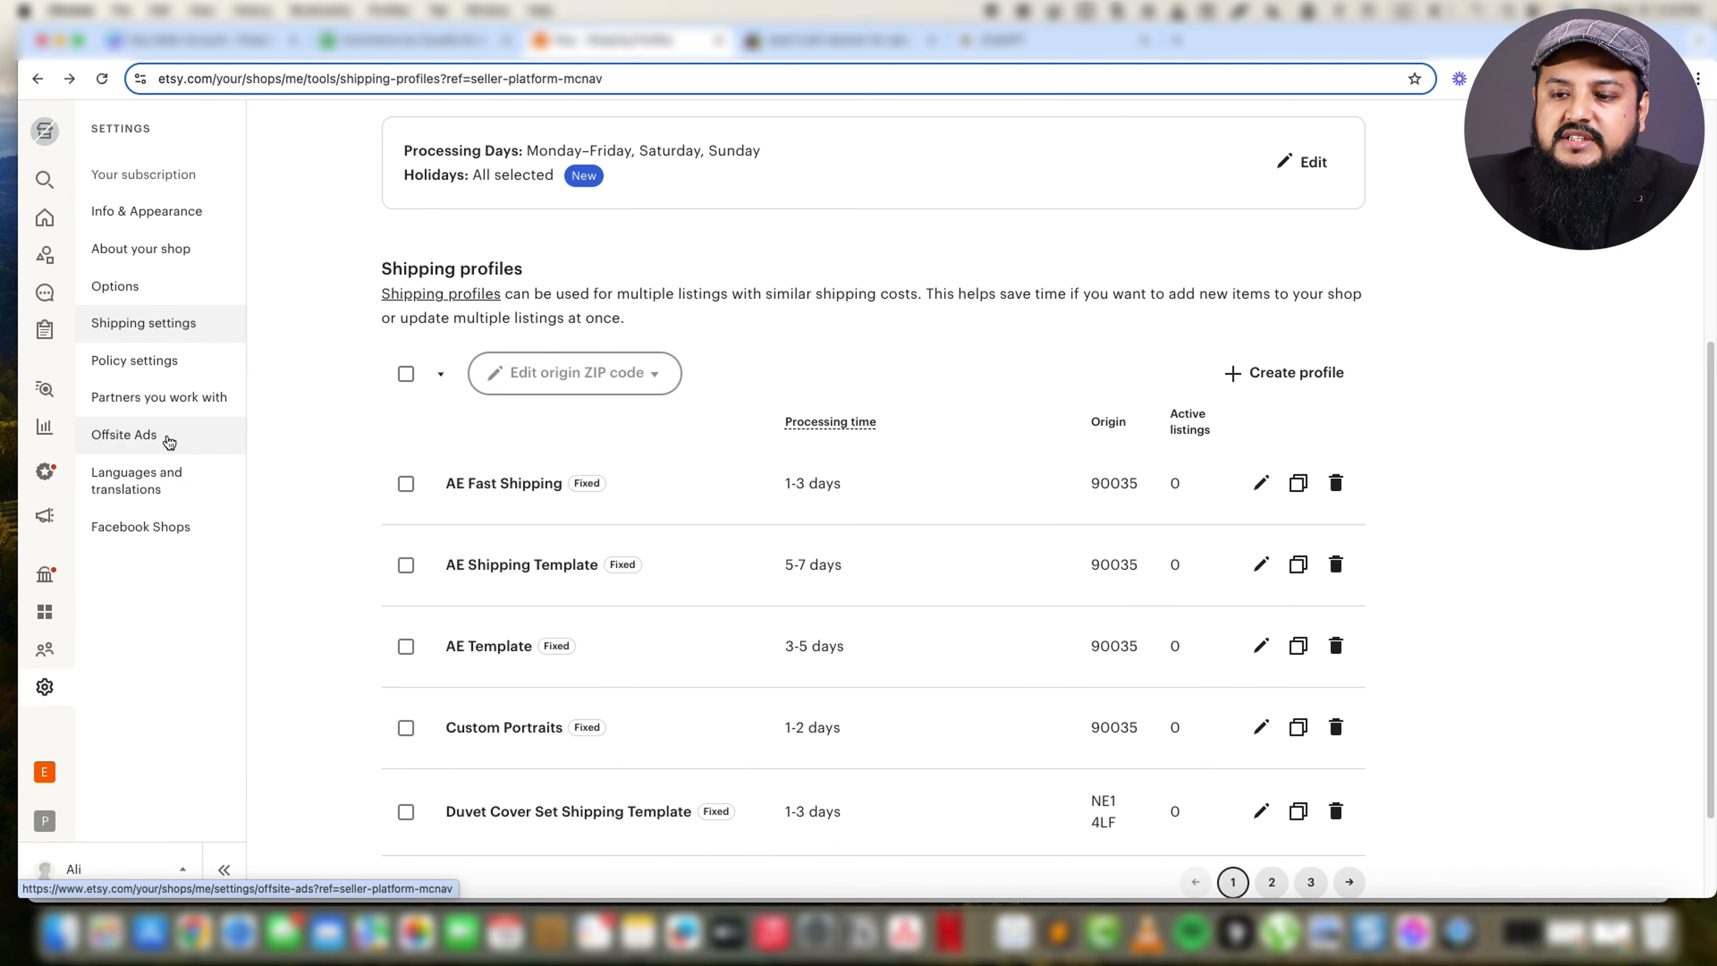
pyautogui.click(167, 377)
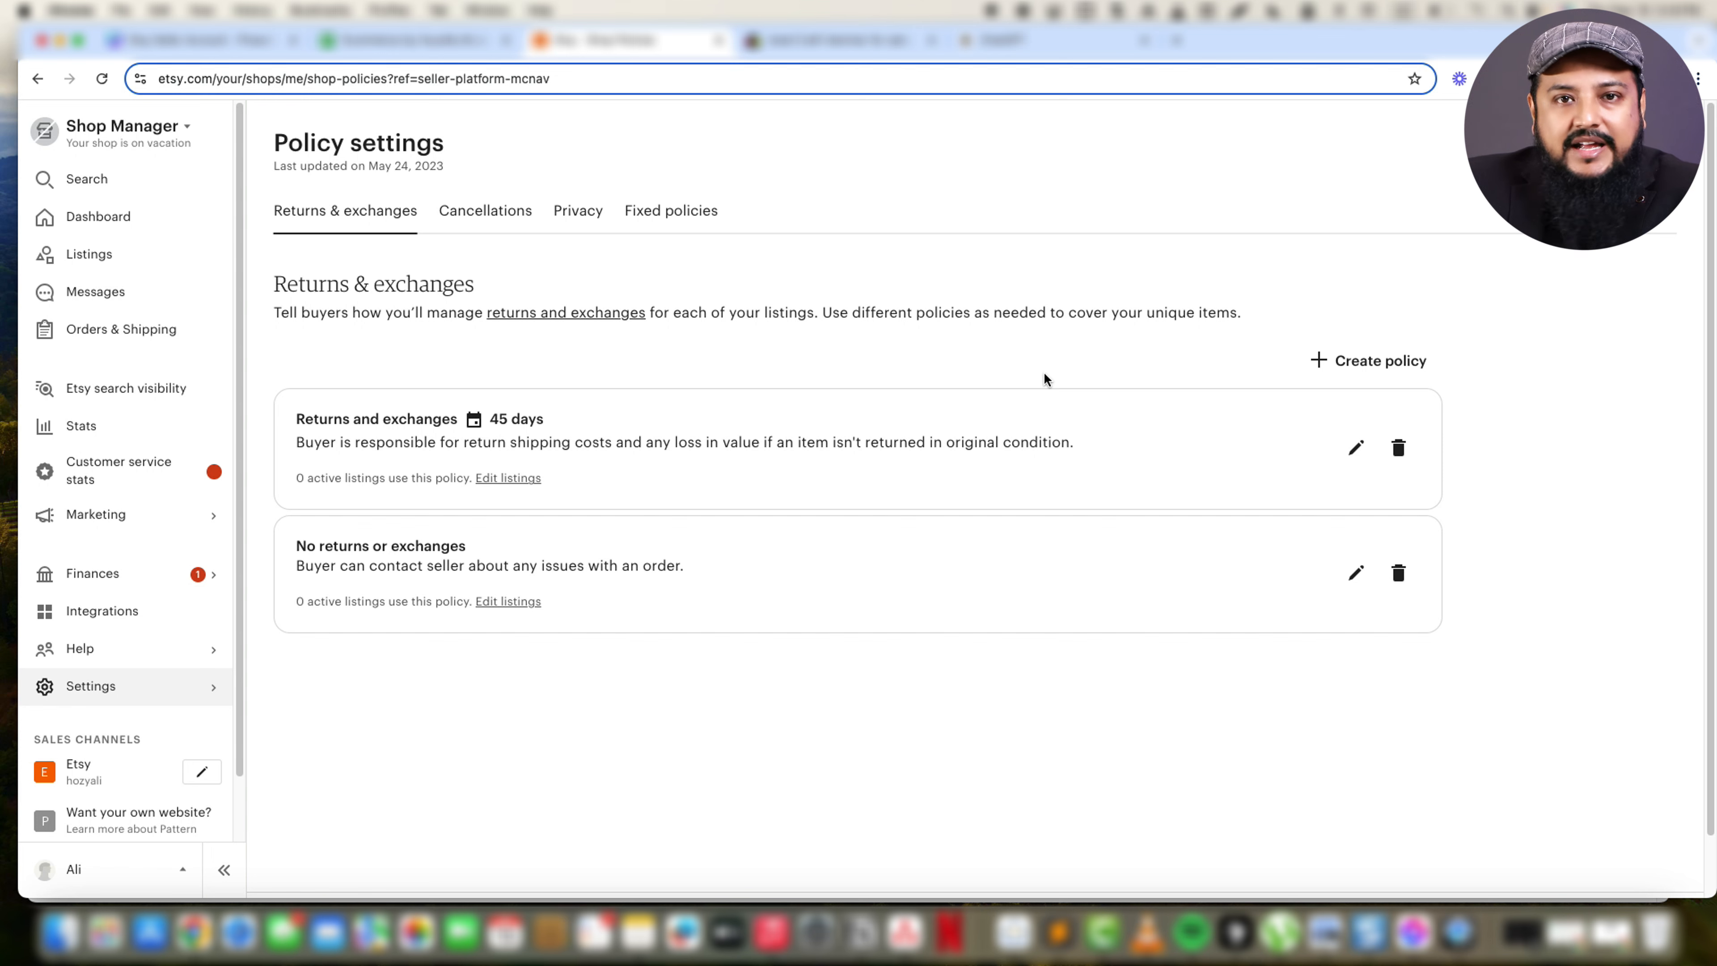
pyautogui.click(1336, 371)
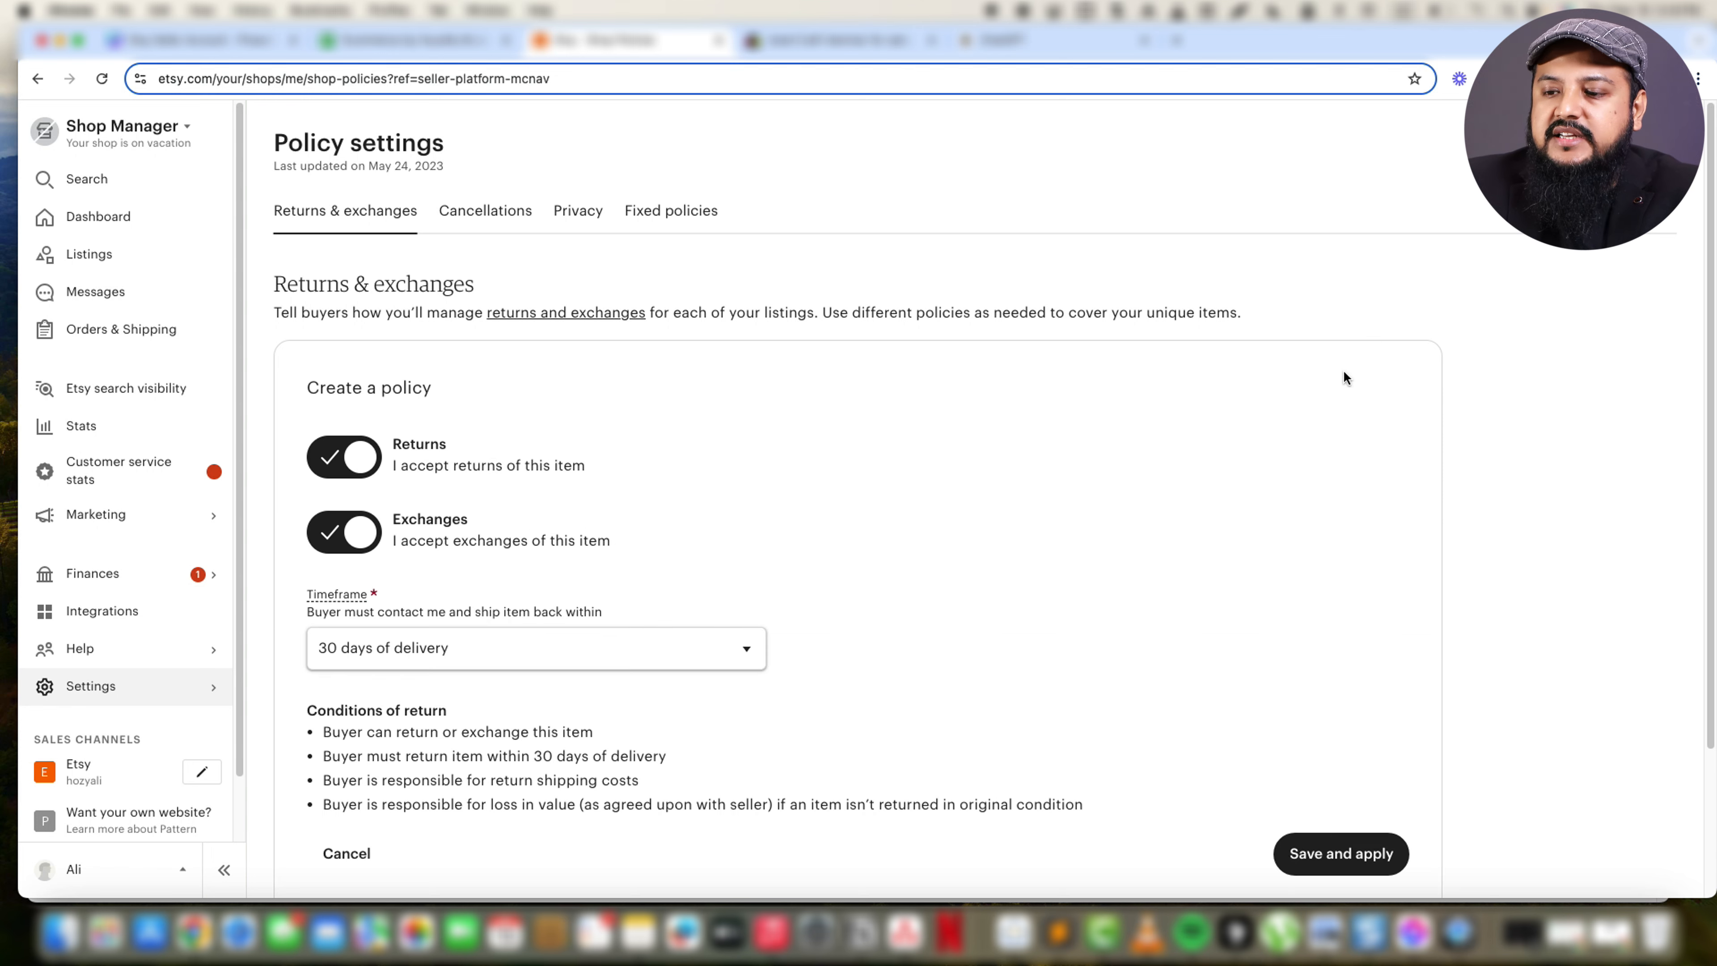
pyautogui.click(345, 461)
pyautogui.click(345, 460)
pyautogui.scroll(-3, 372, 460)
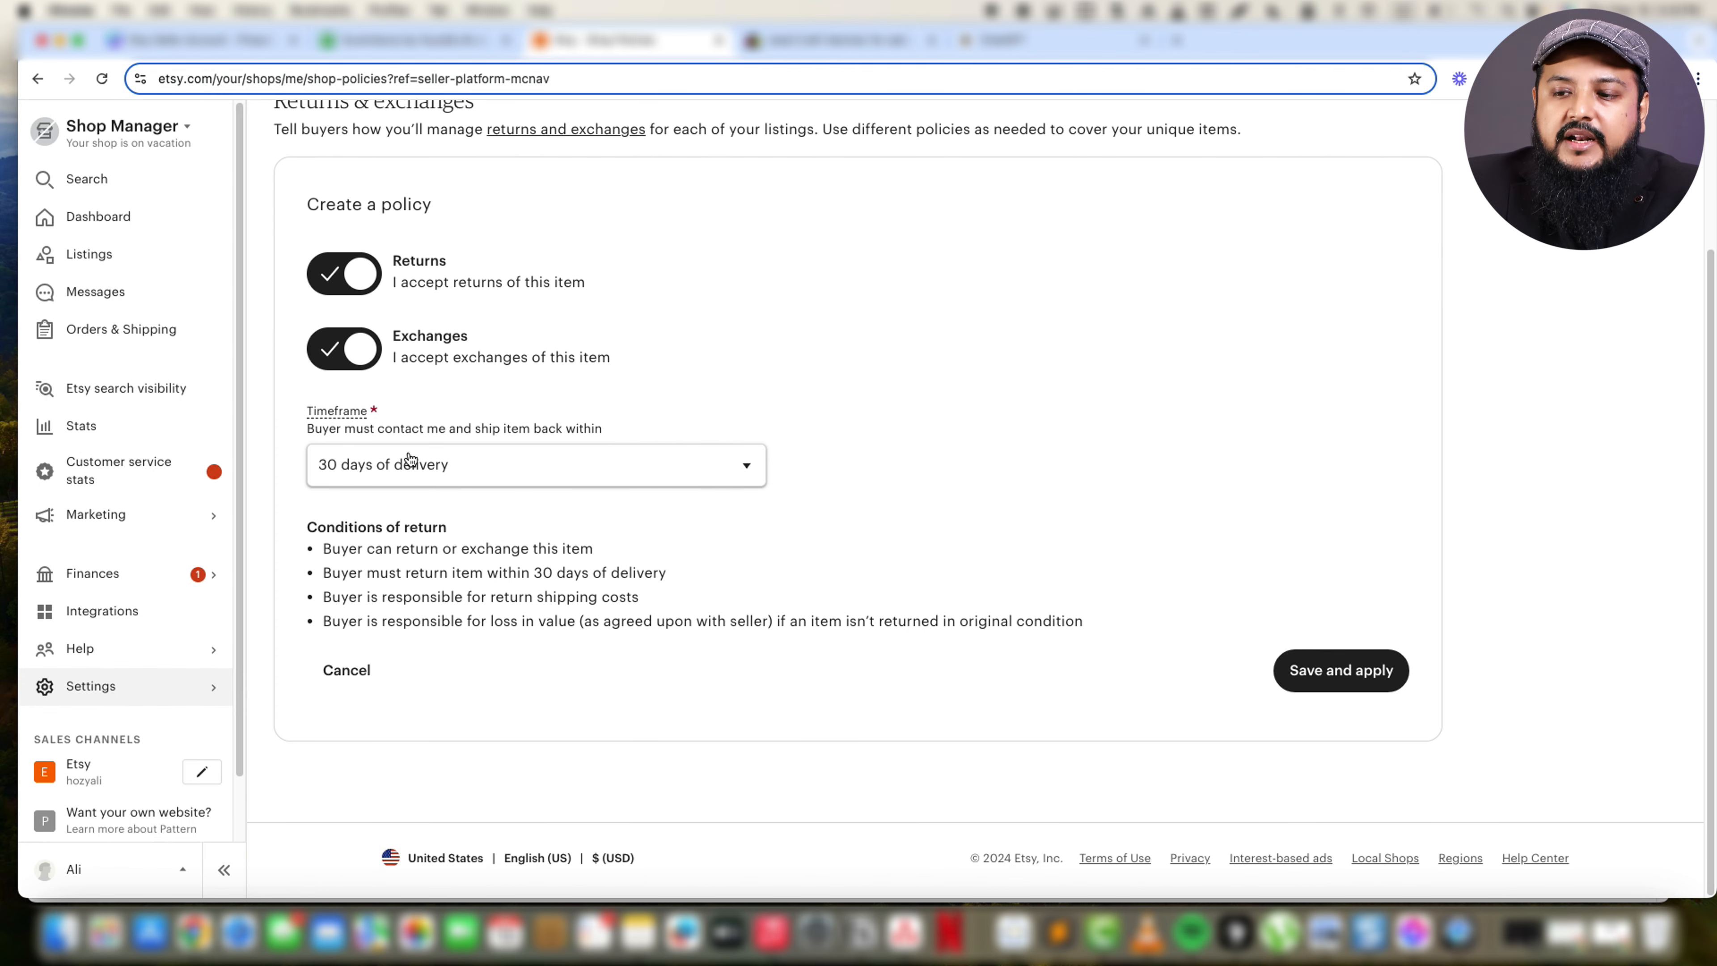
pyautogui.click(348, 367)
pyautogui.click(349, 367)
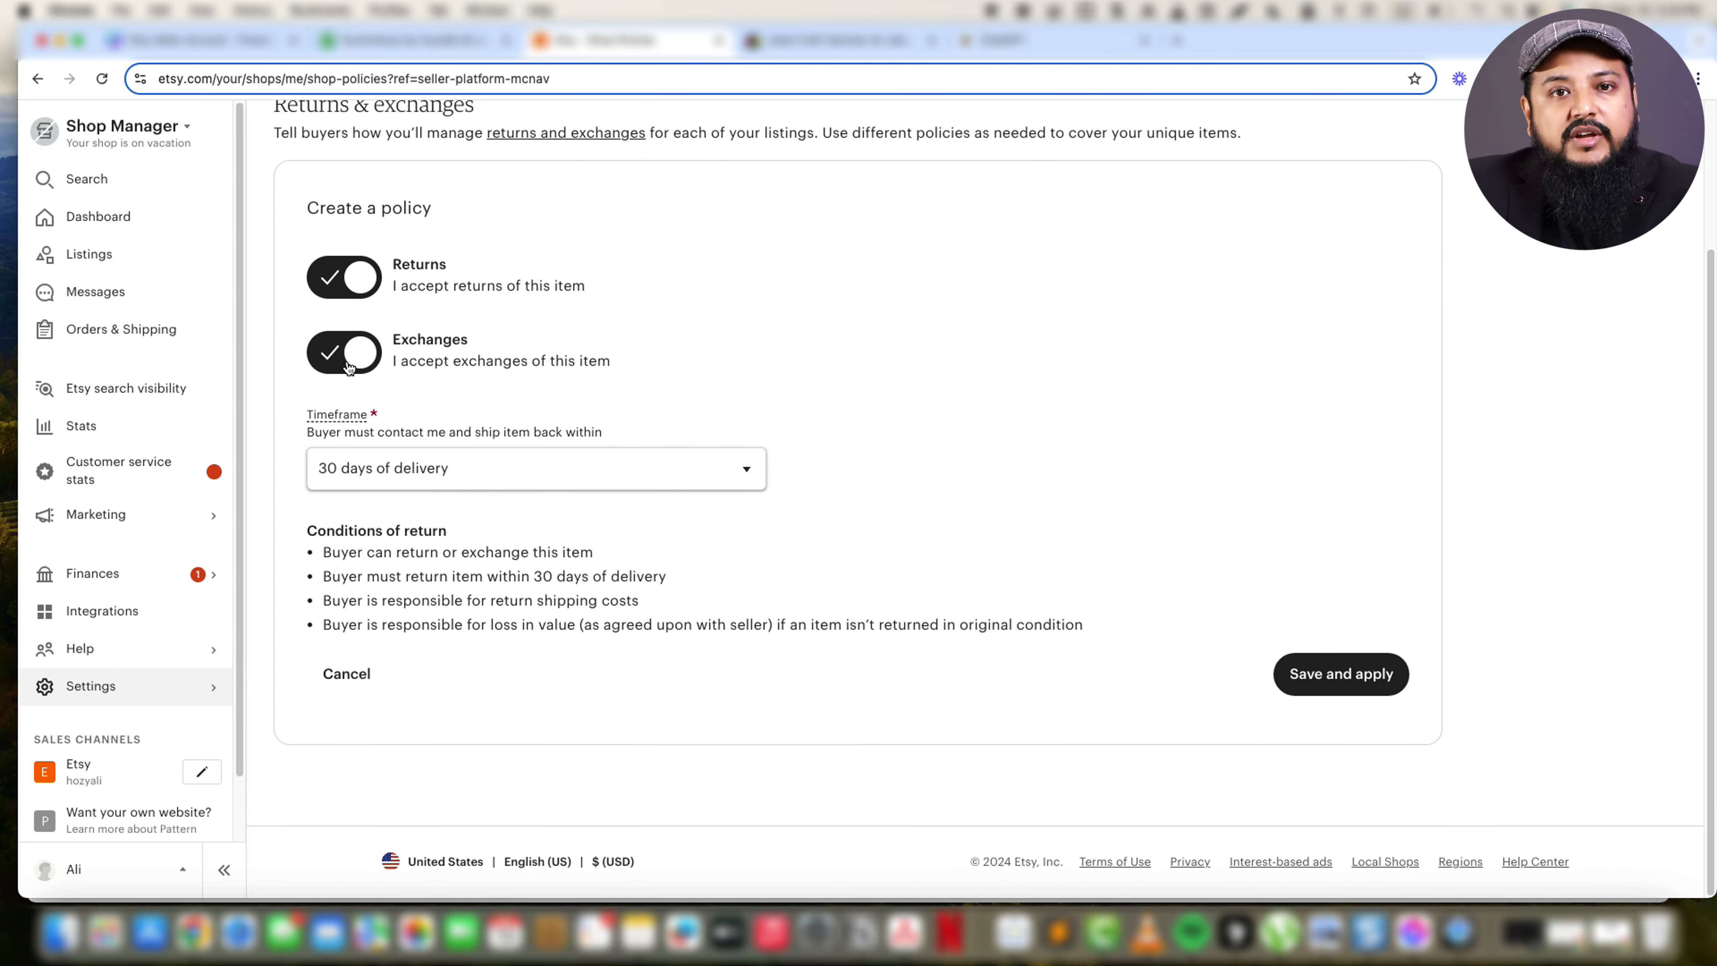
# Set the new policy's timeframe to 21 days of delivery, and save and apply the policy.
pyautogui.click(437, 468)
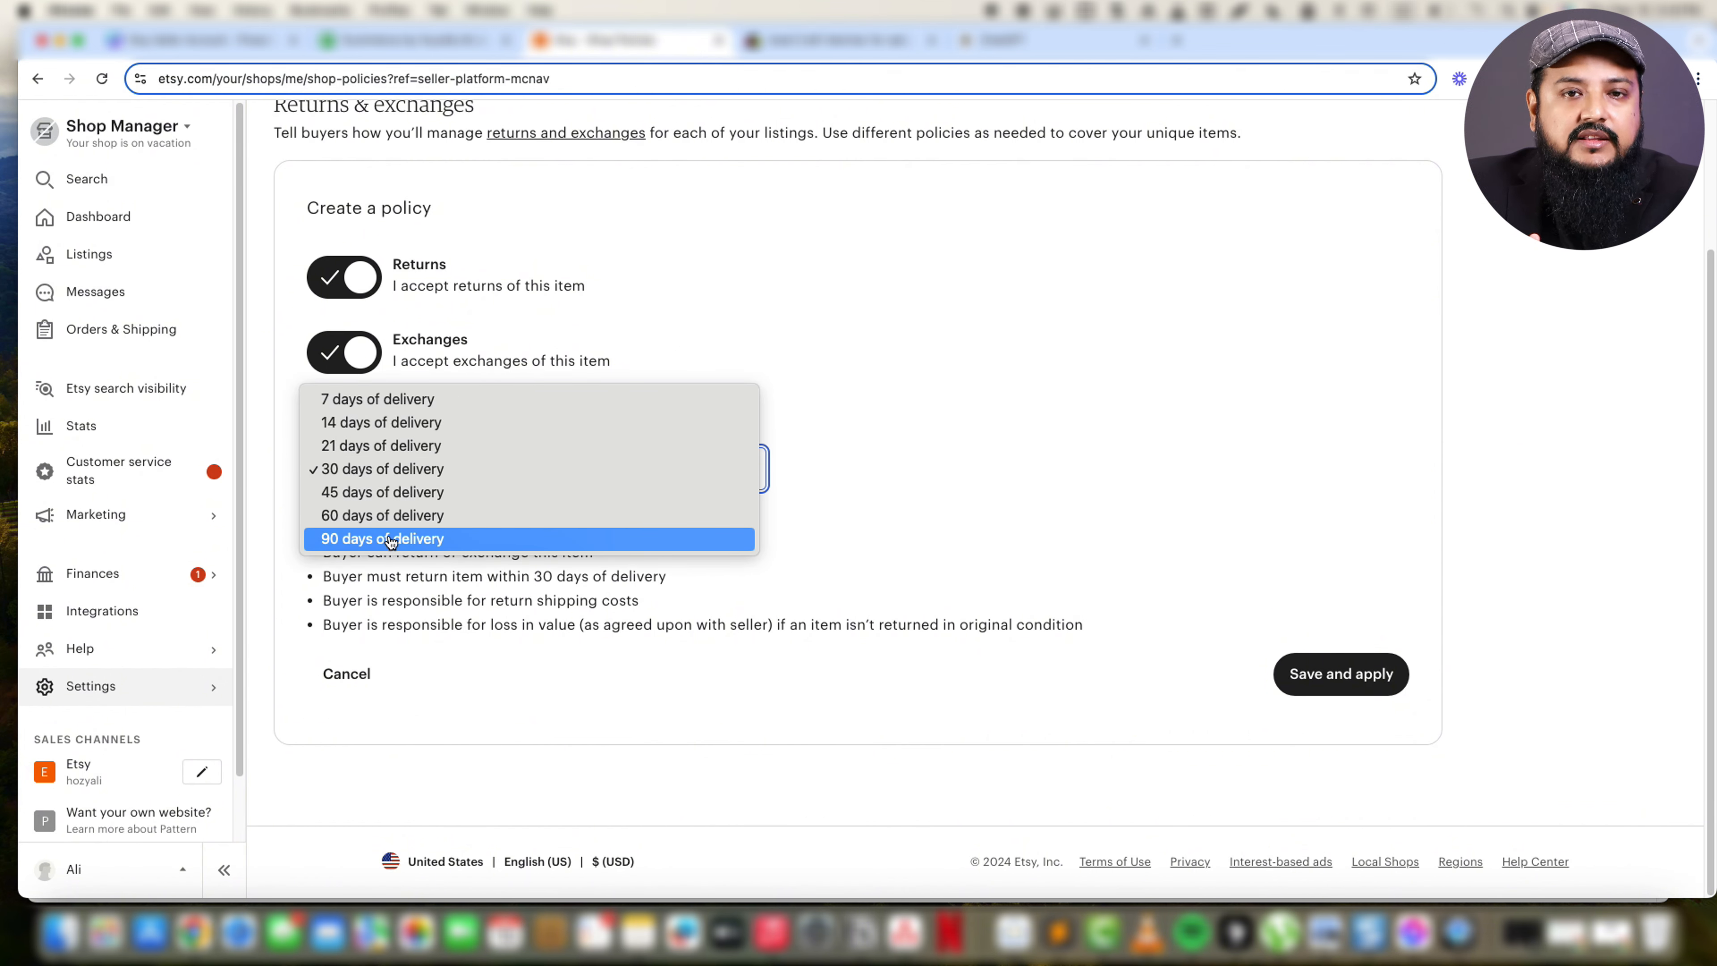
pyautogui.click(395, 445)
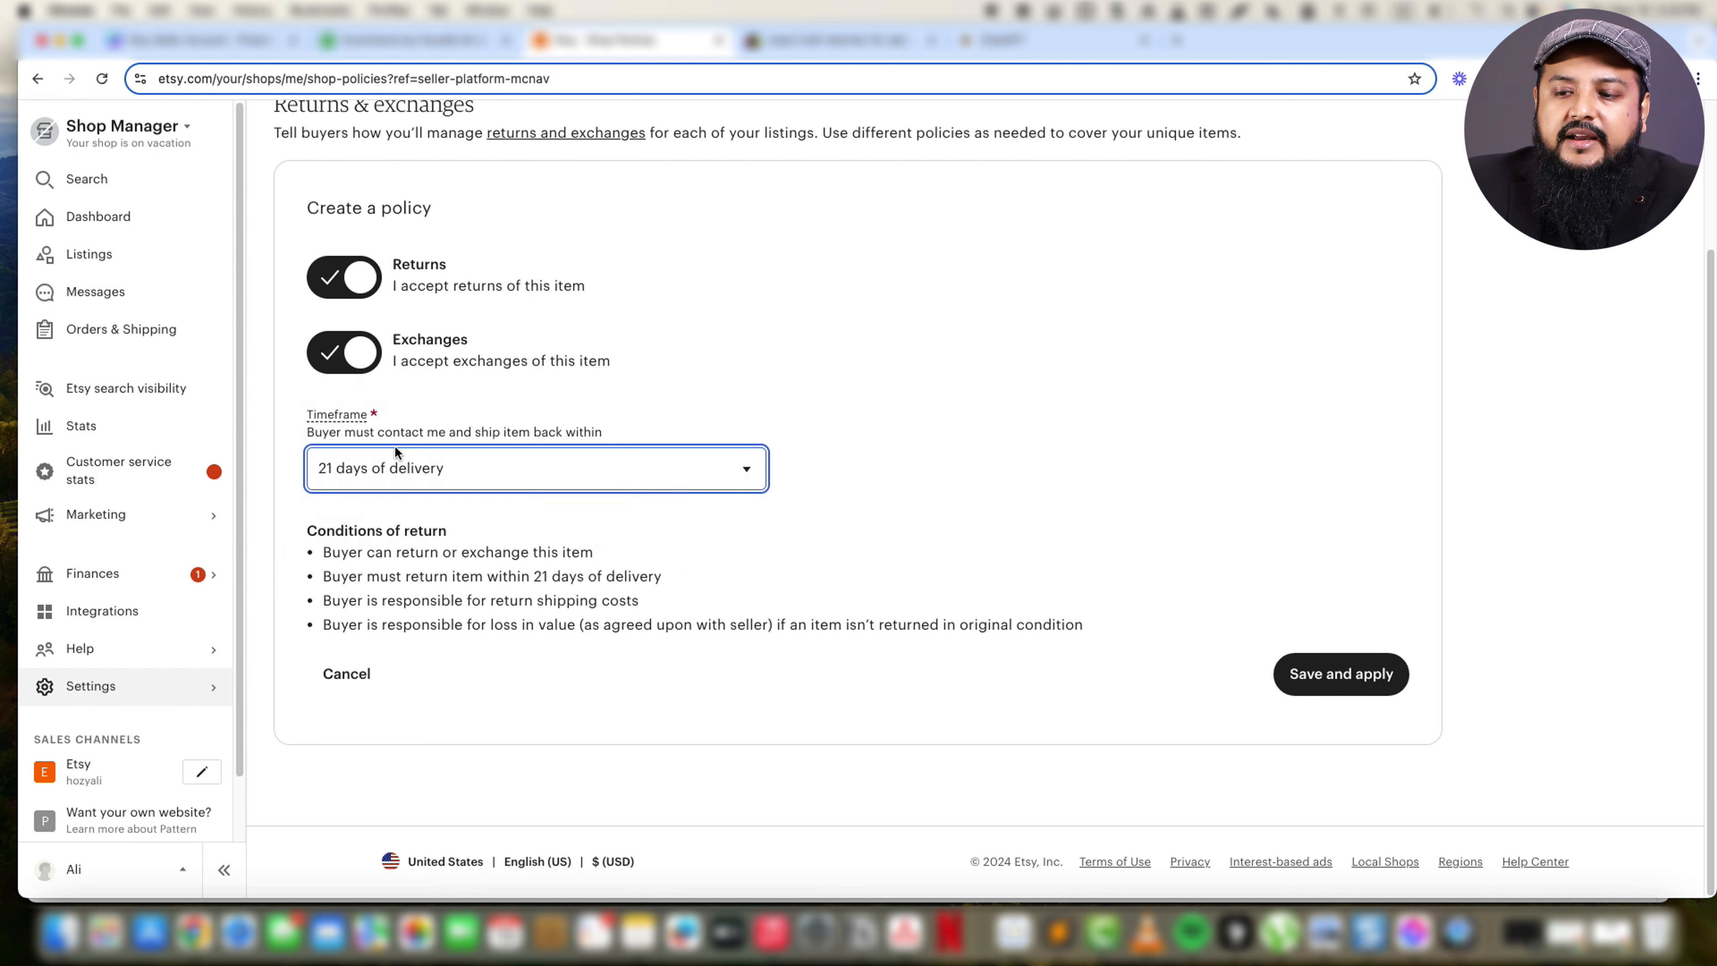
pyautogui.click(392, 454)
pyautogui.click(379, 445)
pyautogui.click(379, 465)
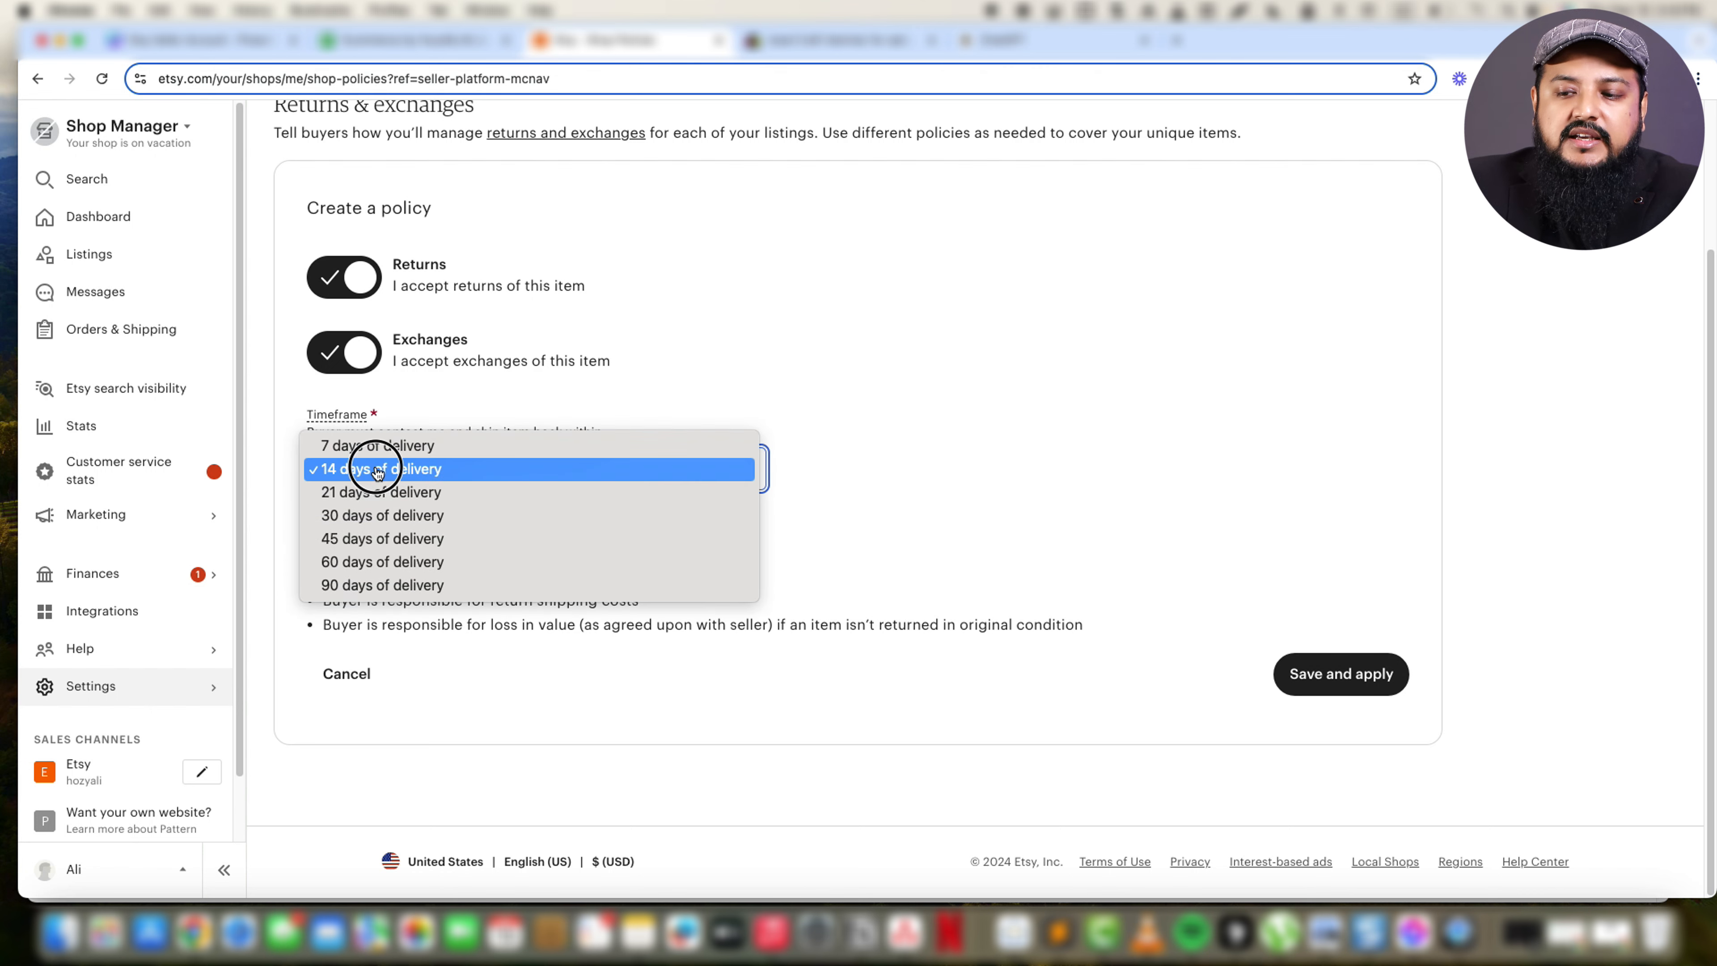
pyautogui.click(362, 493)
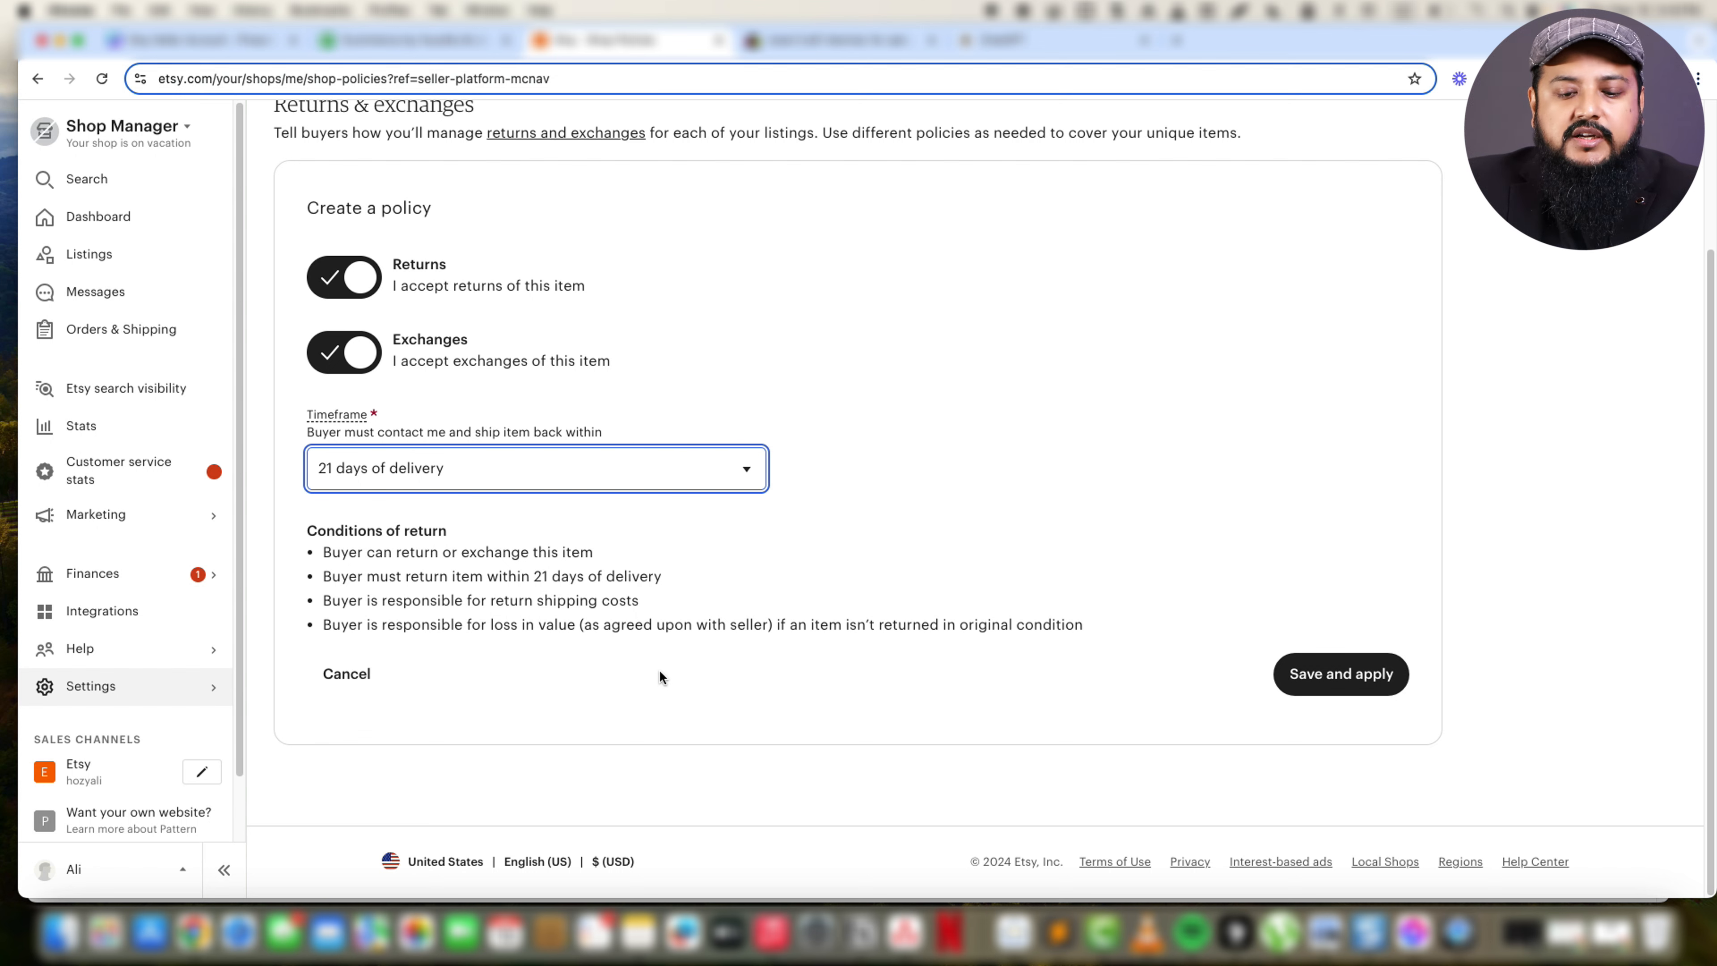
pyautogui.click(468, 481)
pyautogui.click(467, 479)
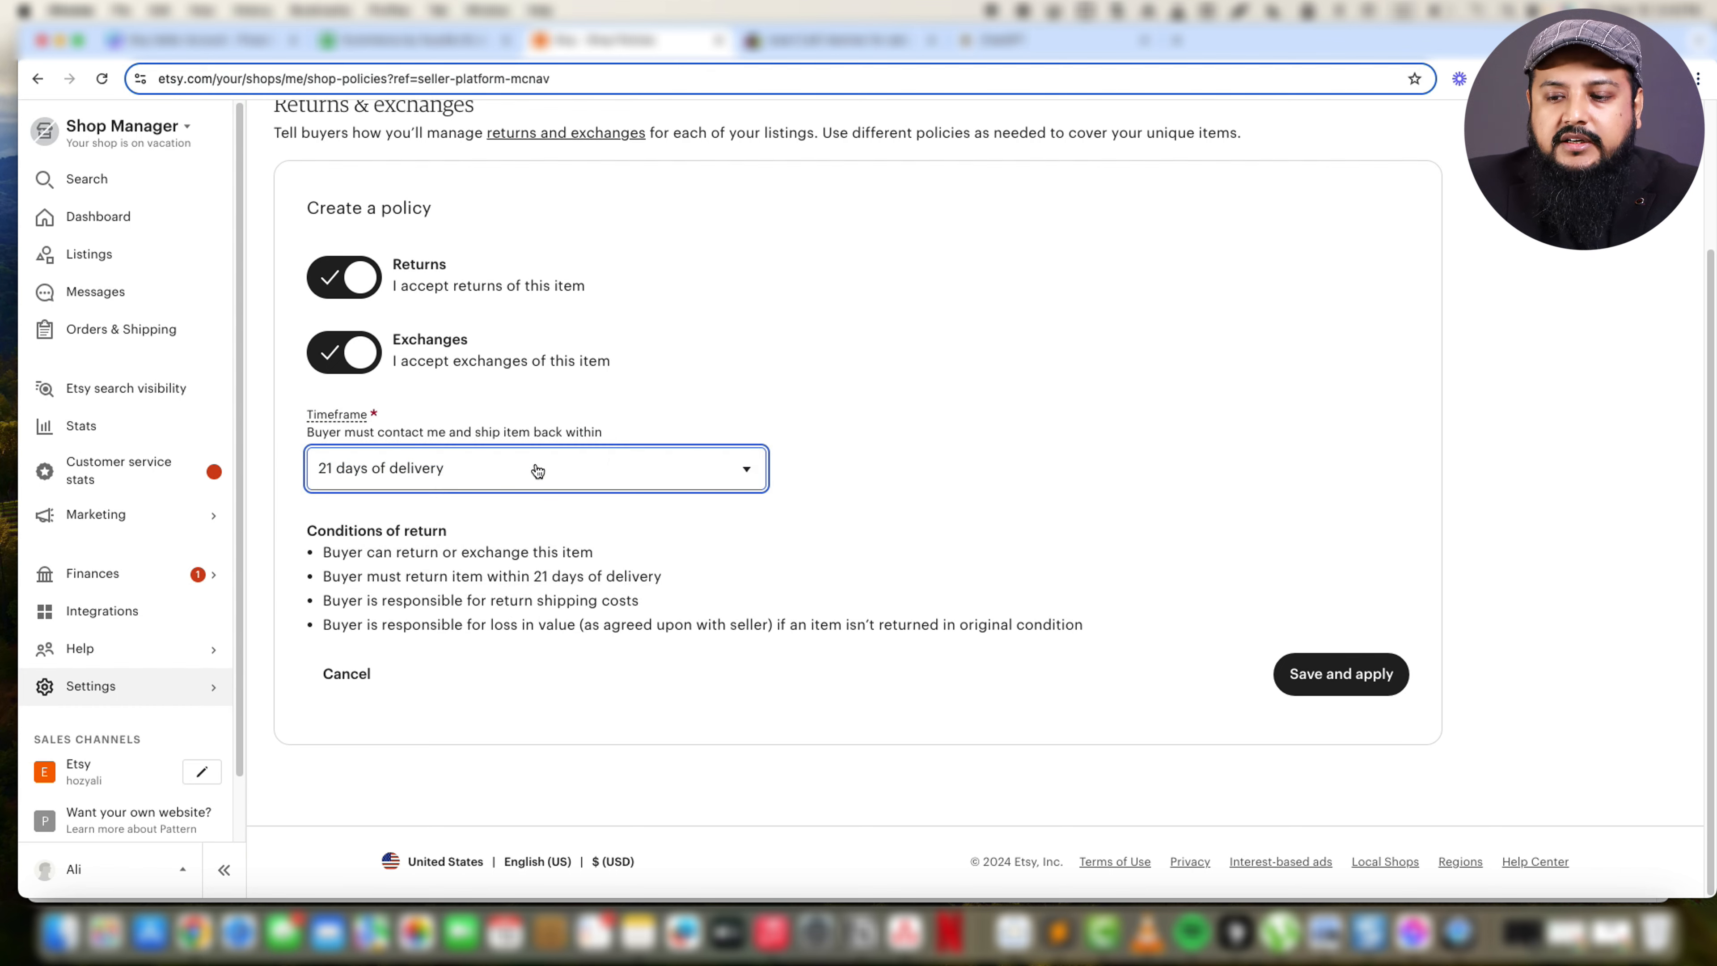
pyautogui.click(1315, 675)
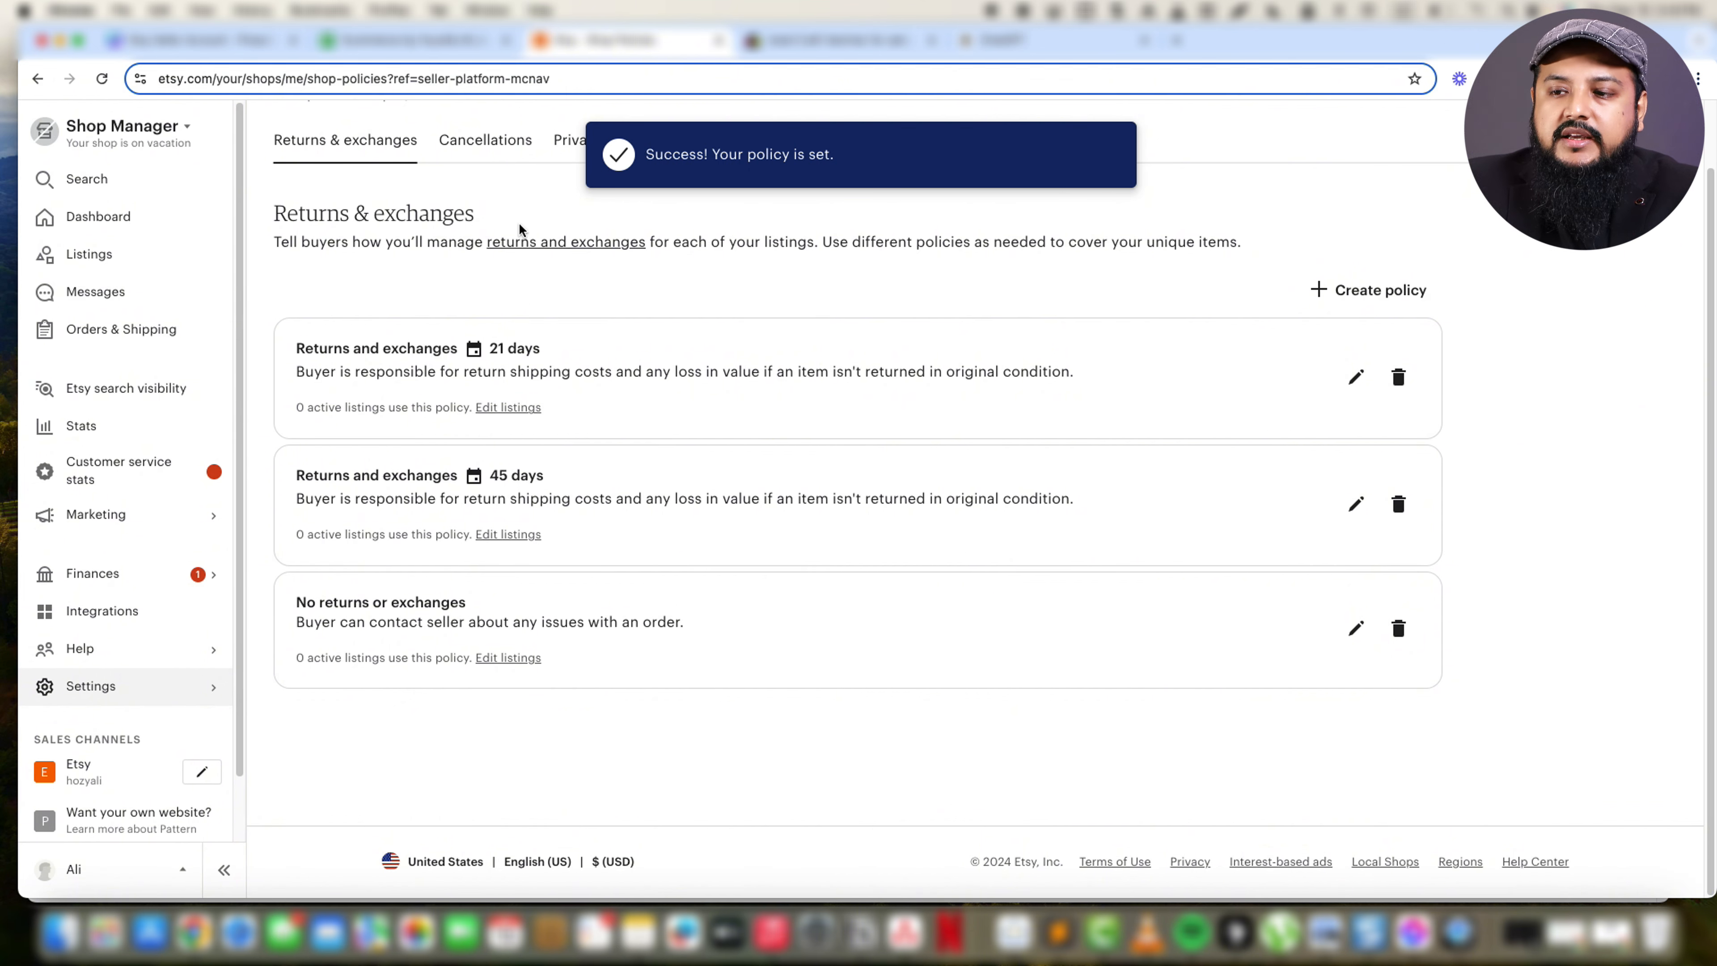
# Open the shop-wide cancellation policy for editing.
pyautogui.click(485, 140)
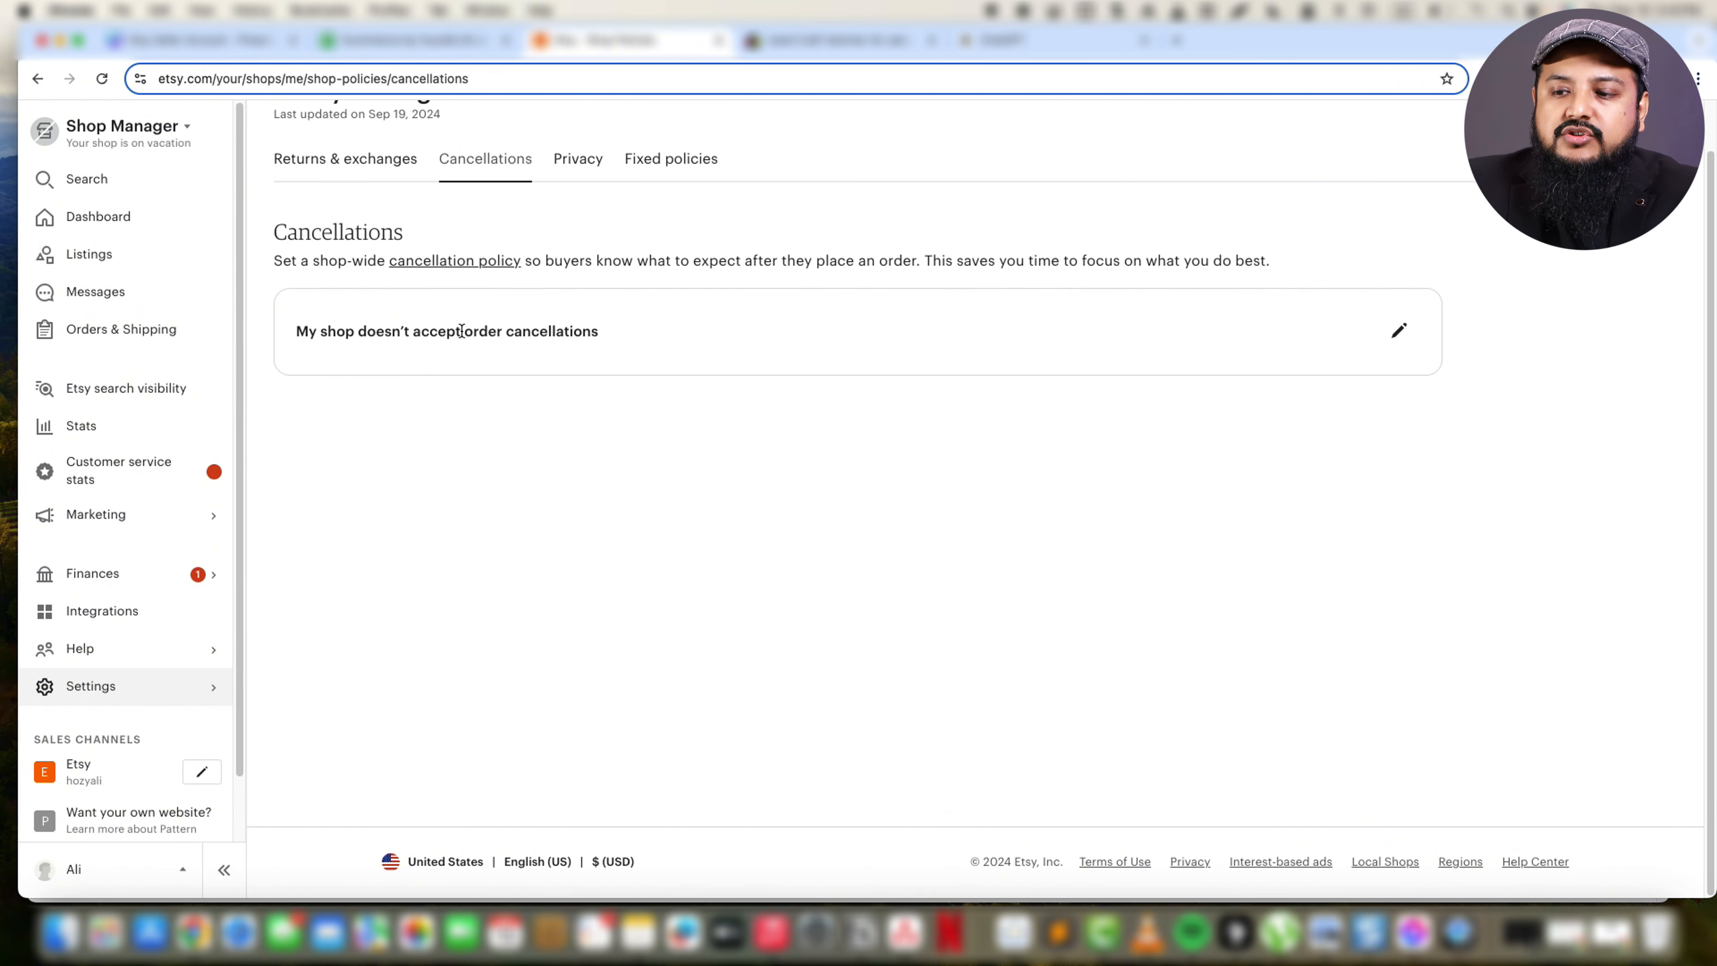
pyautogui.moveTo(430, 331); pyautogui.dragTo(516, 331)
pyautogui.click(1398, 331)
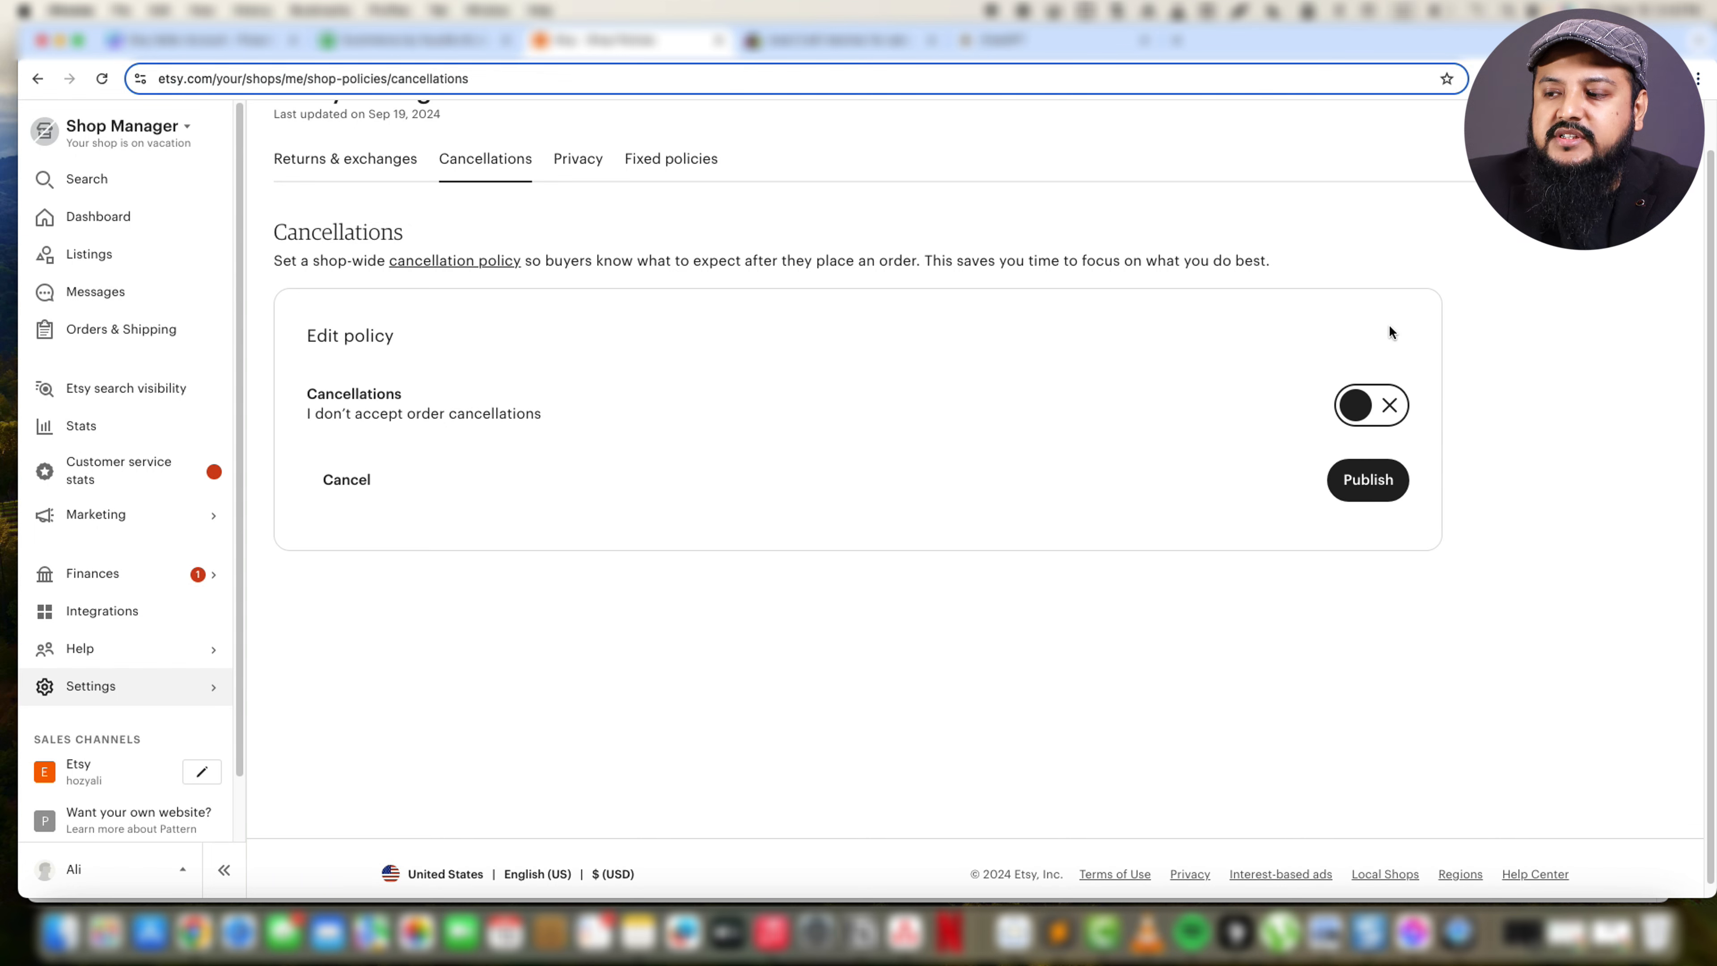
pyautogui.moveTo(371, 414); pyautogui.dragTo(457, 413)
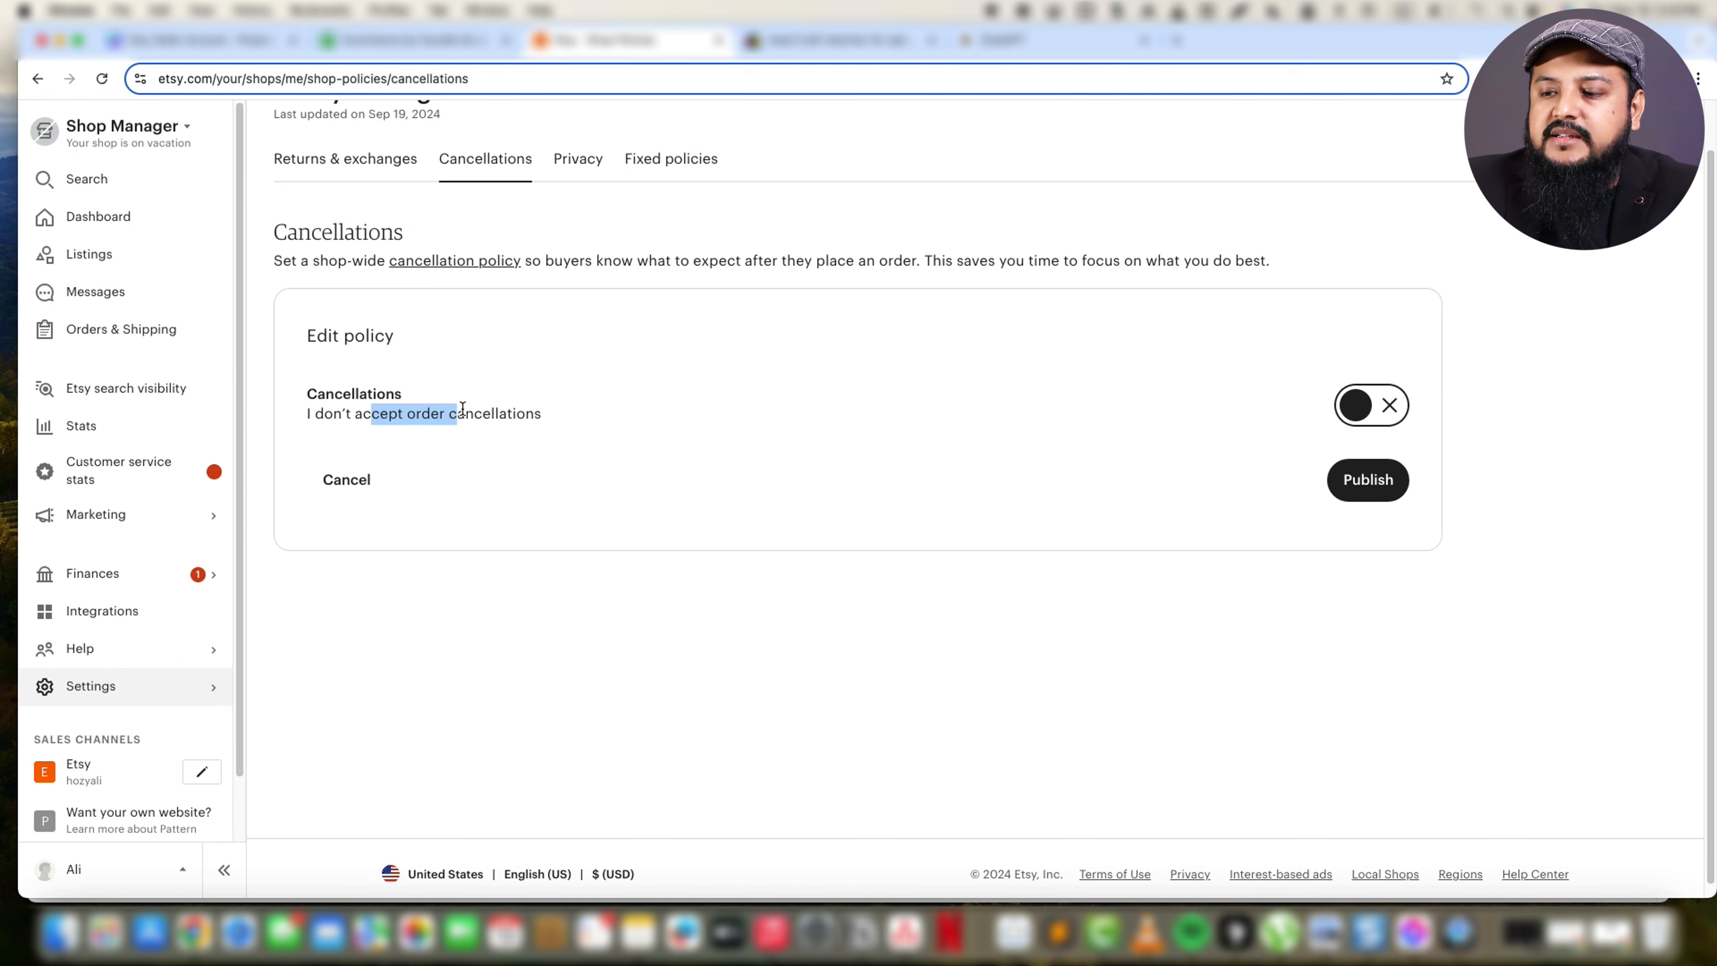
# Try accepting order cancellations requested within 6 hours, and switch cancellations back off.
pyautogui.click(1390, 409)
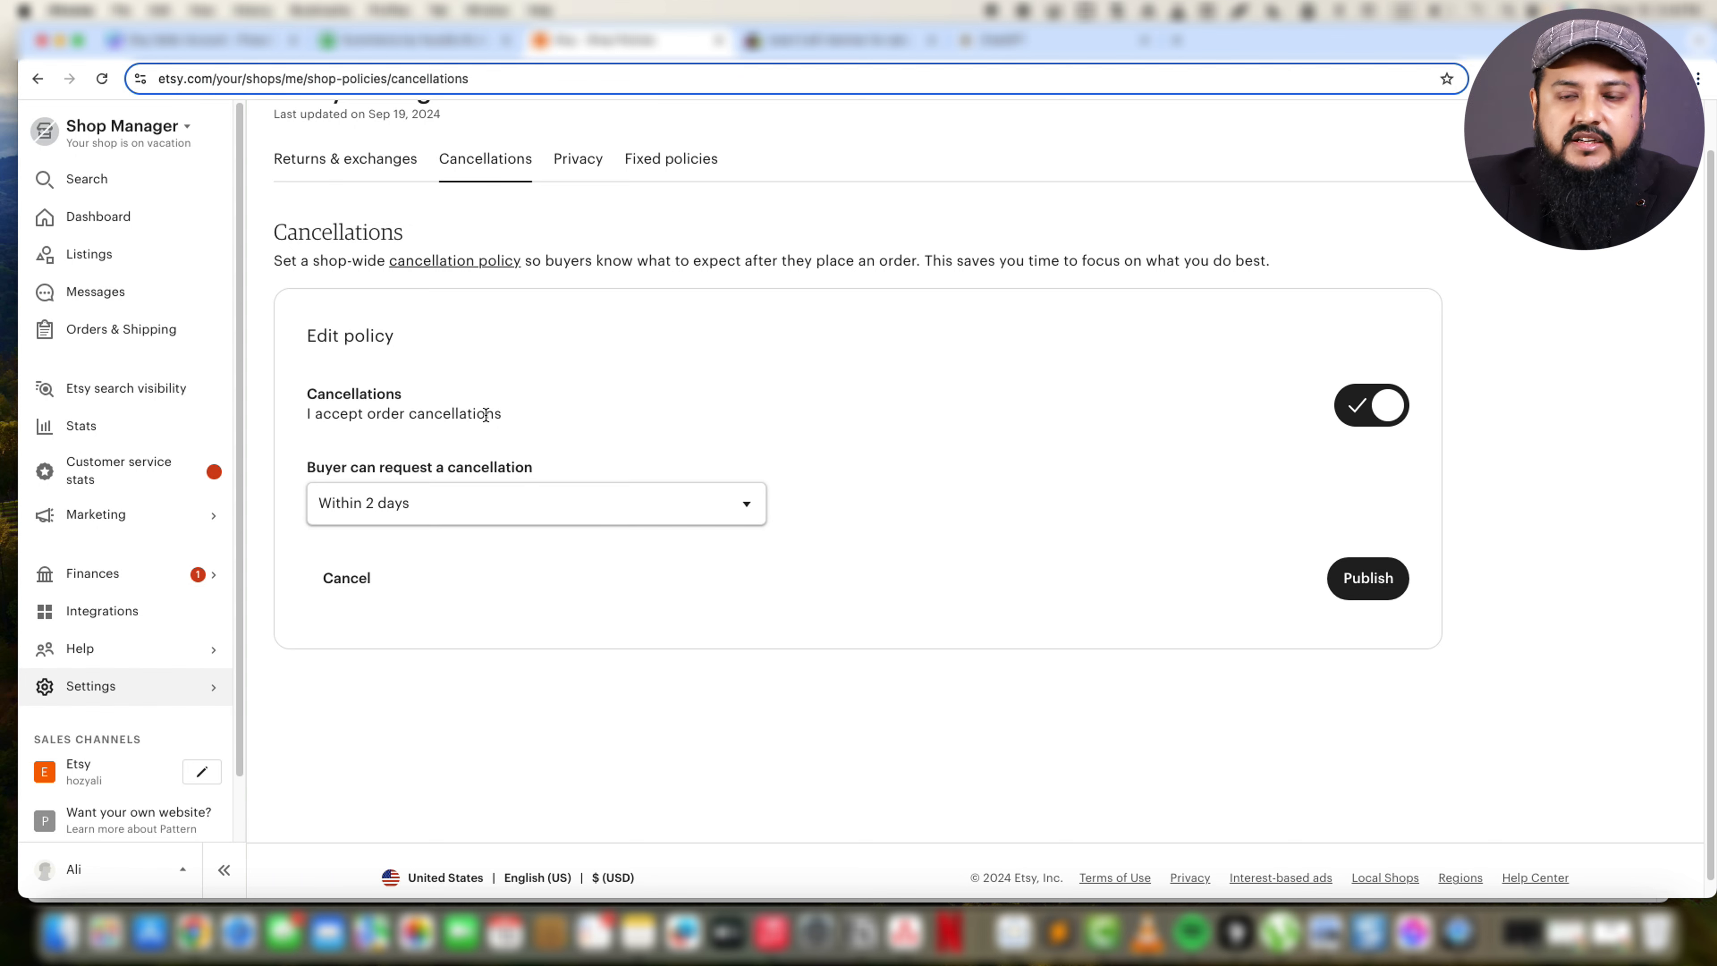
pyautogui.click(671, 516)
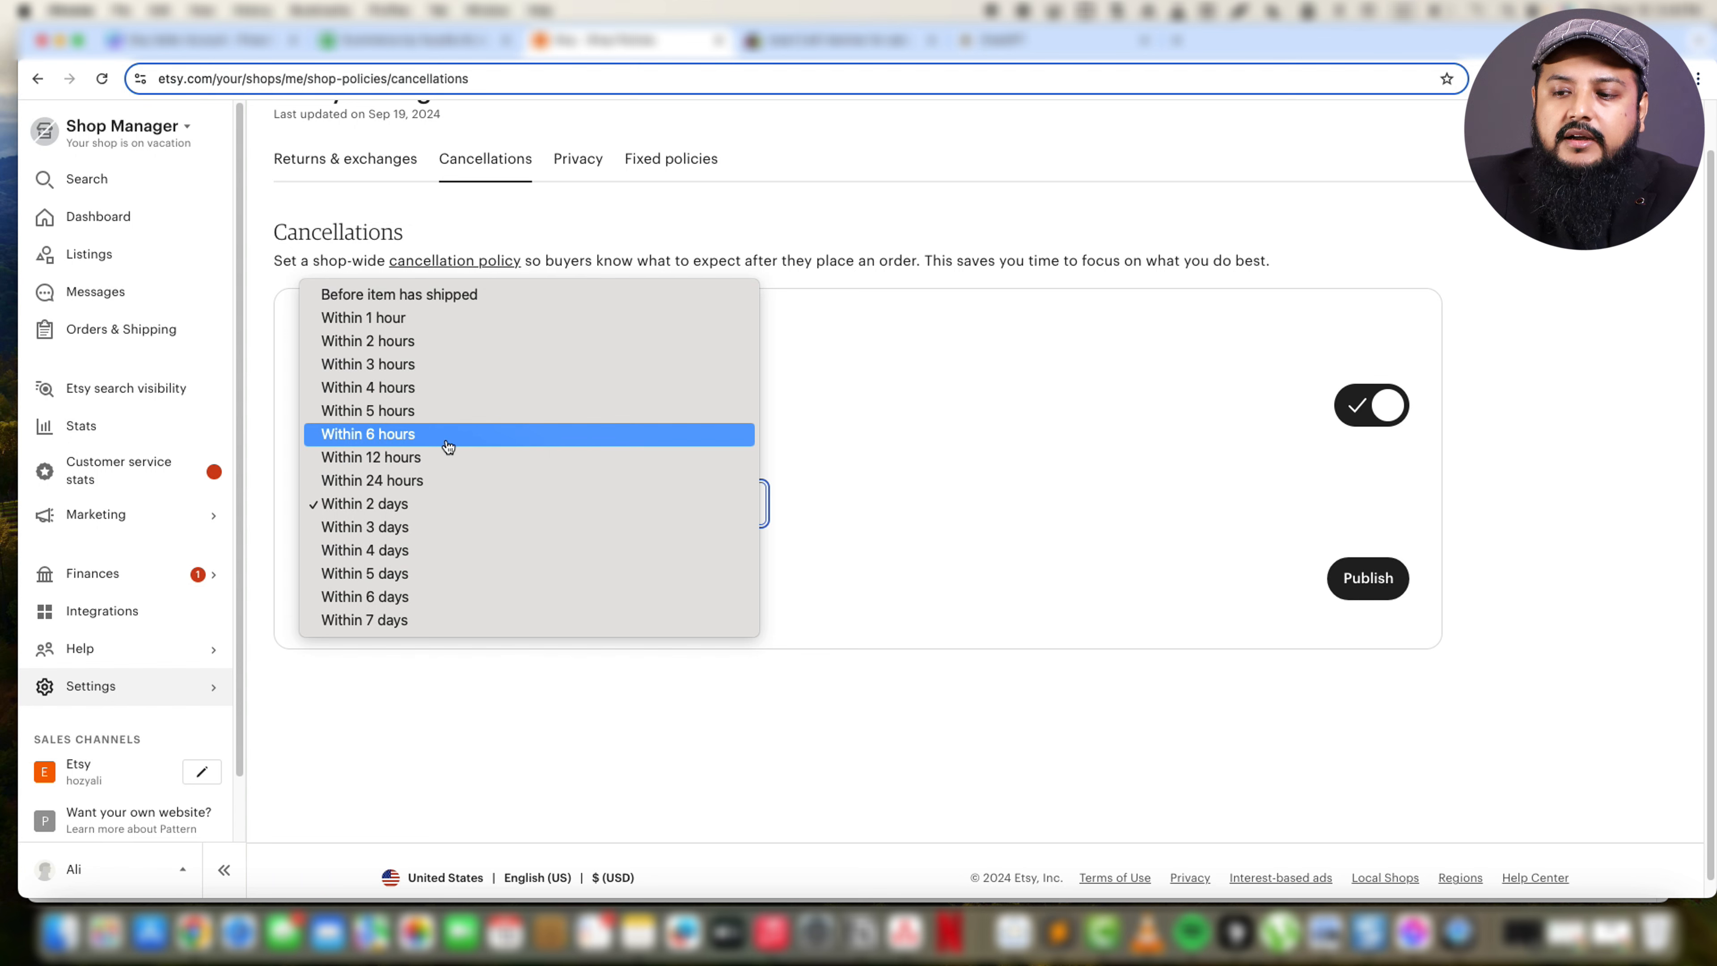
pyautogui.click(409, 442)
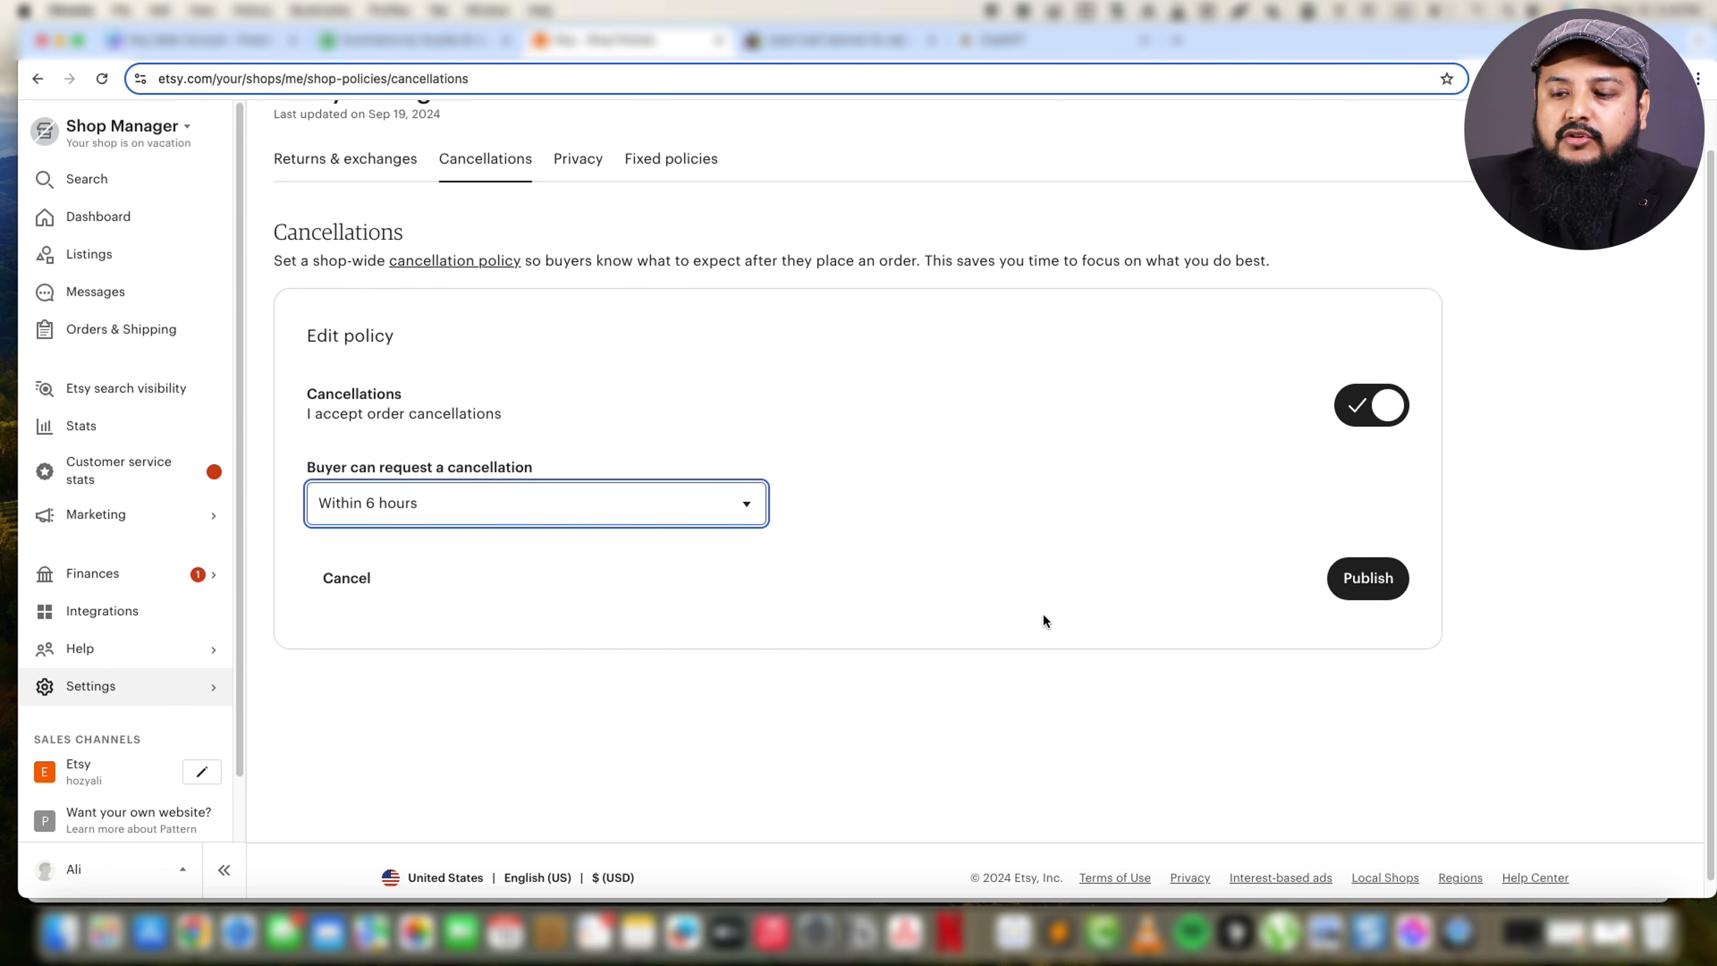
pyautogui.click(1378, 409)
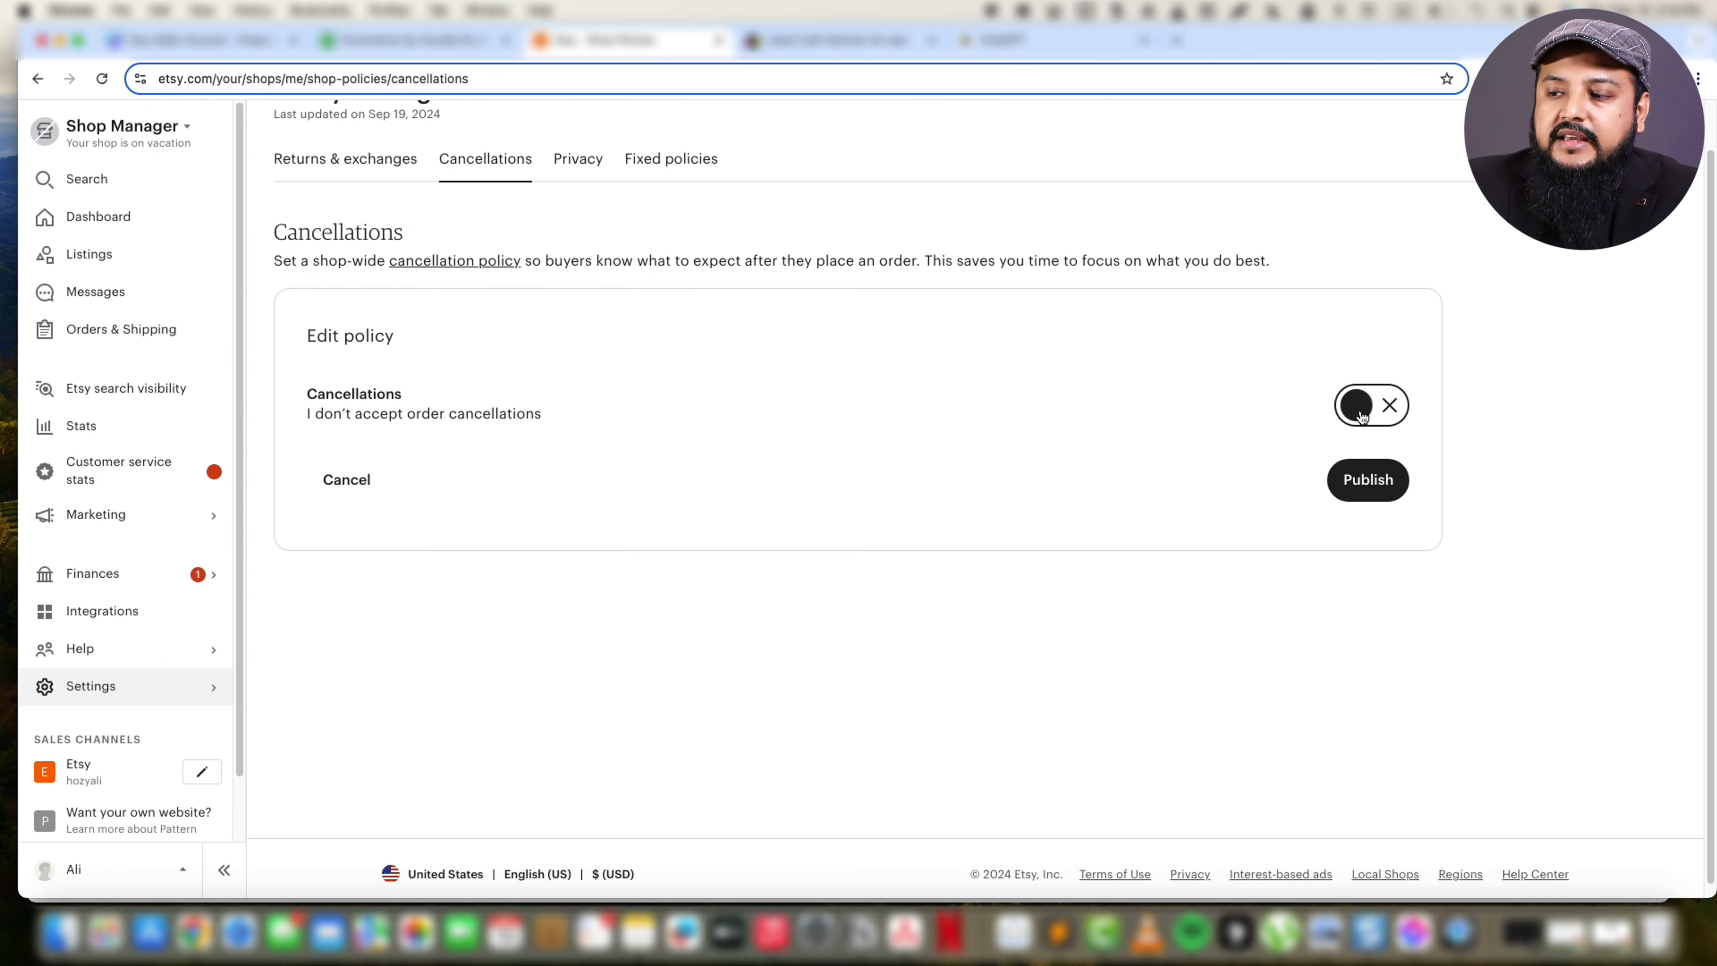
# Publish the cancellation policy with order cancellations not accepted, and open the shop-wide privacy policy form ready for text entry.
pyautogui.click(1379, 486)
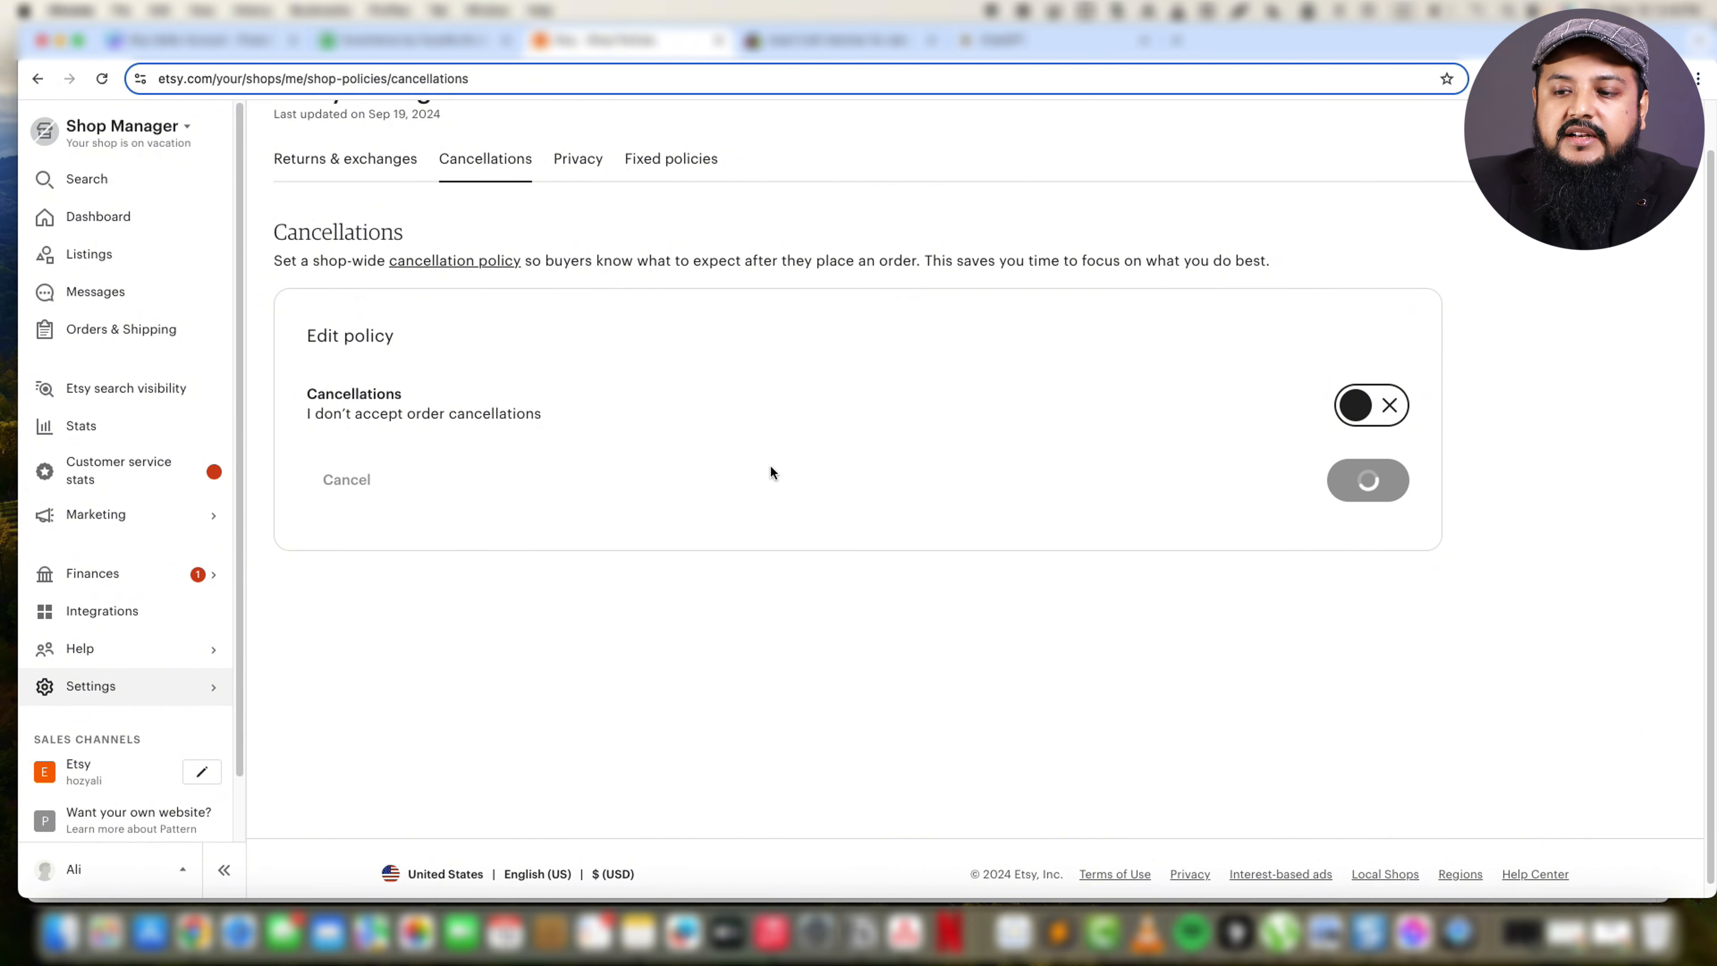
pyautogui.click(577, 177)
pyautogui.click(834, 469)
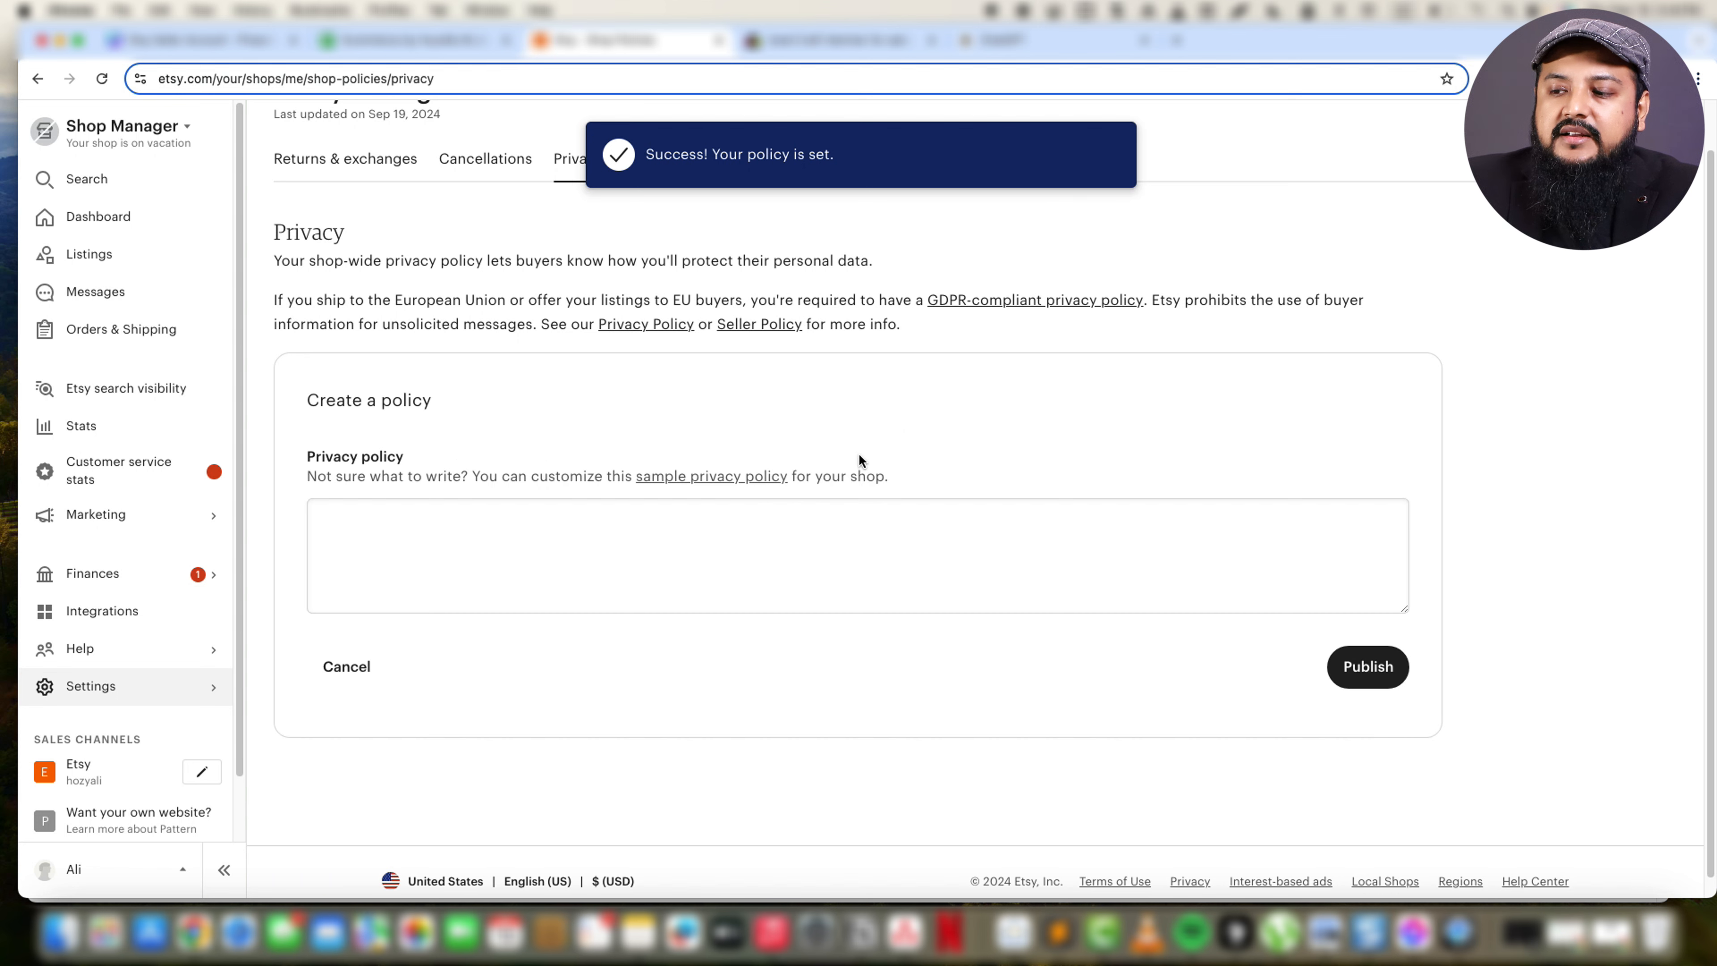
pyautogui.click(625, 544)
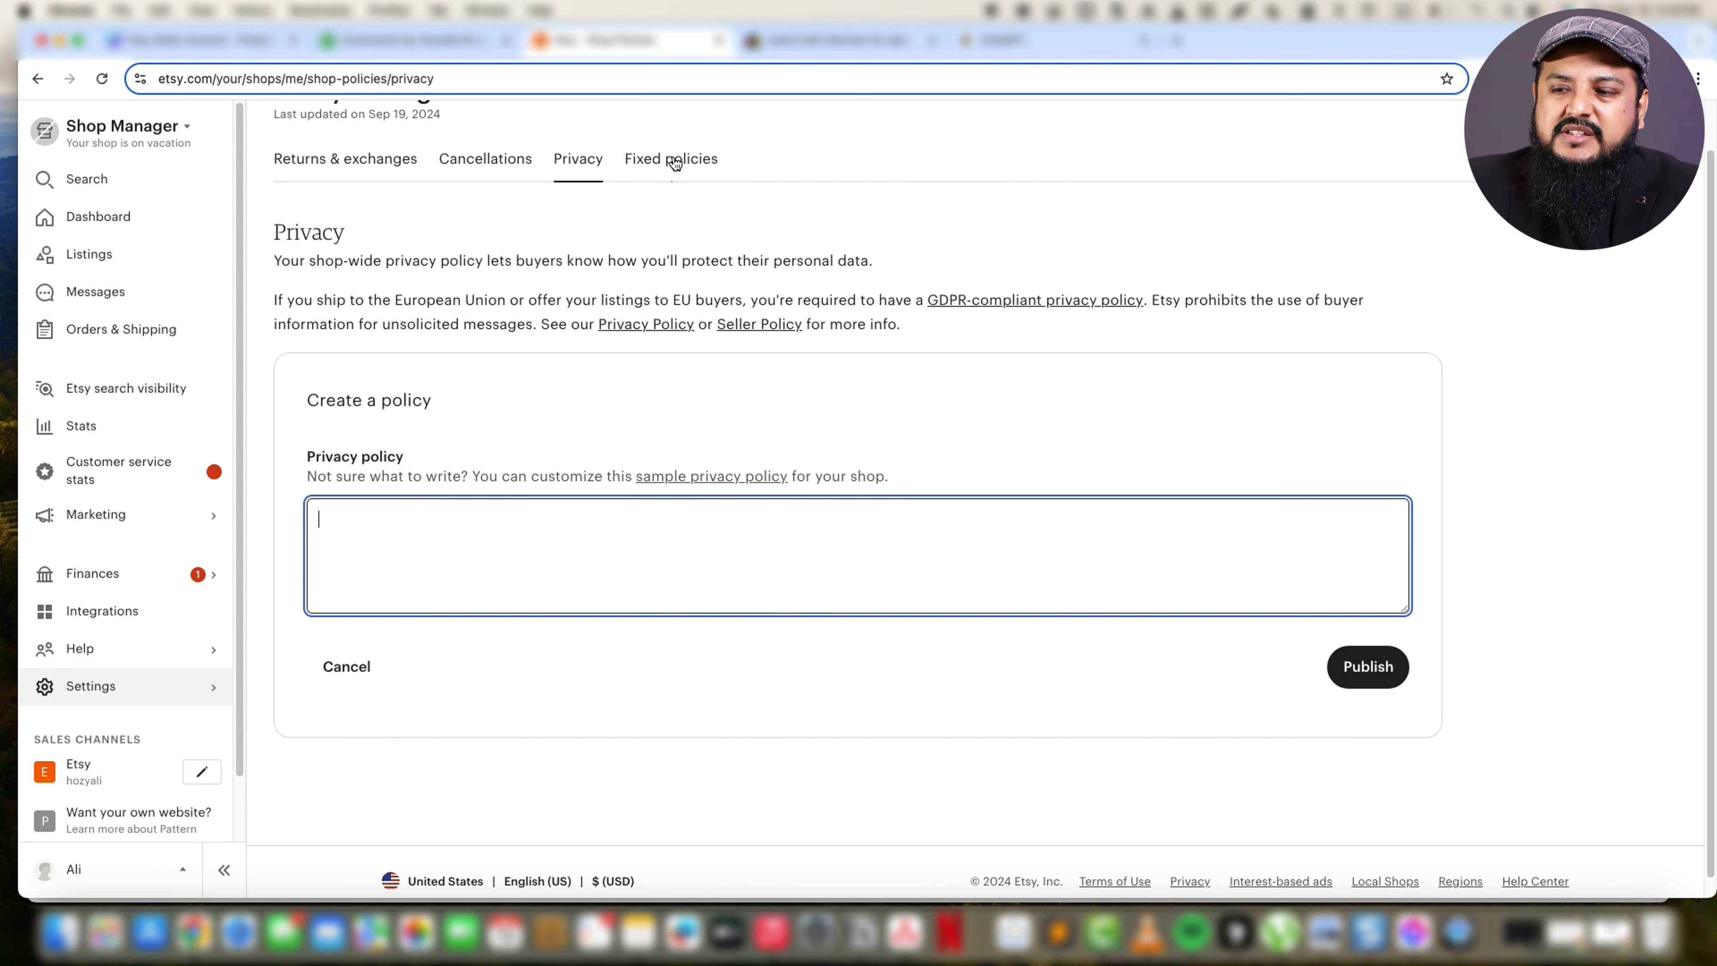
# Review the shop's fixed policies, open the help article on estimated delivery dates, and close it again.
pyautogui.click(650, 160)
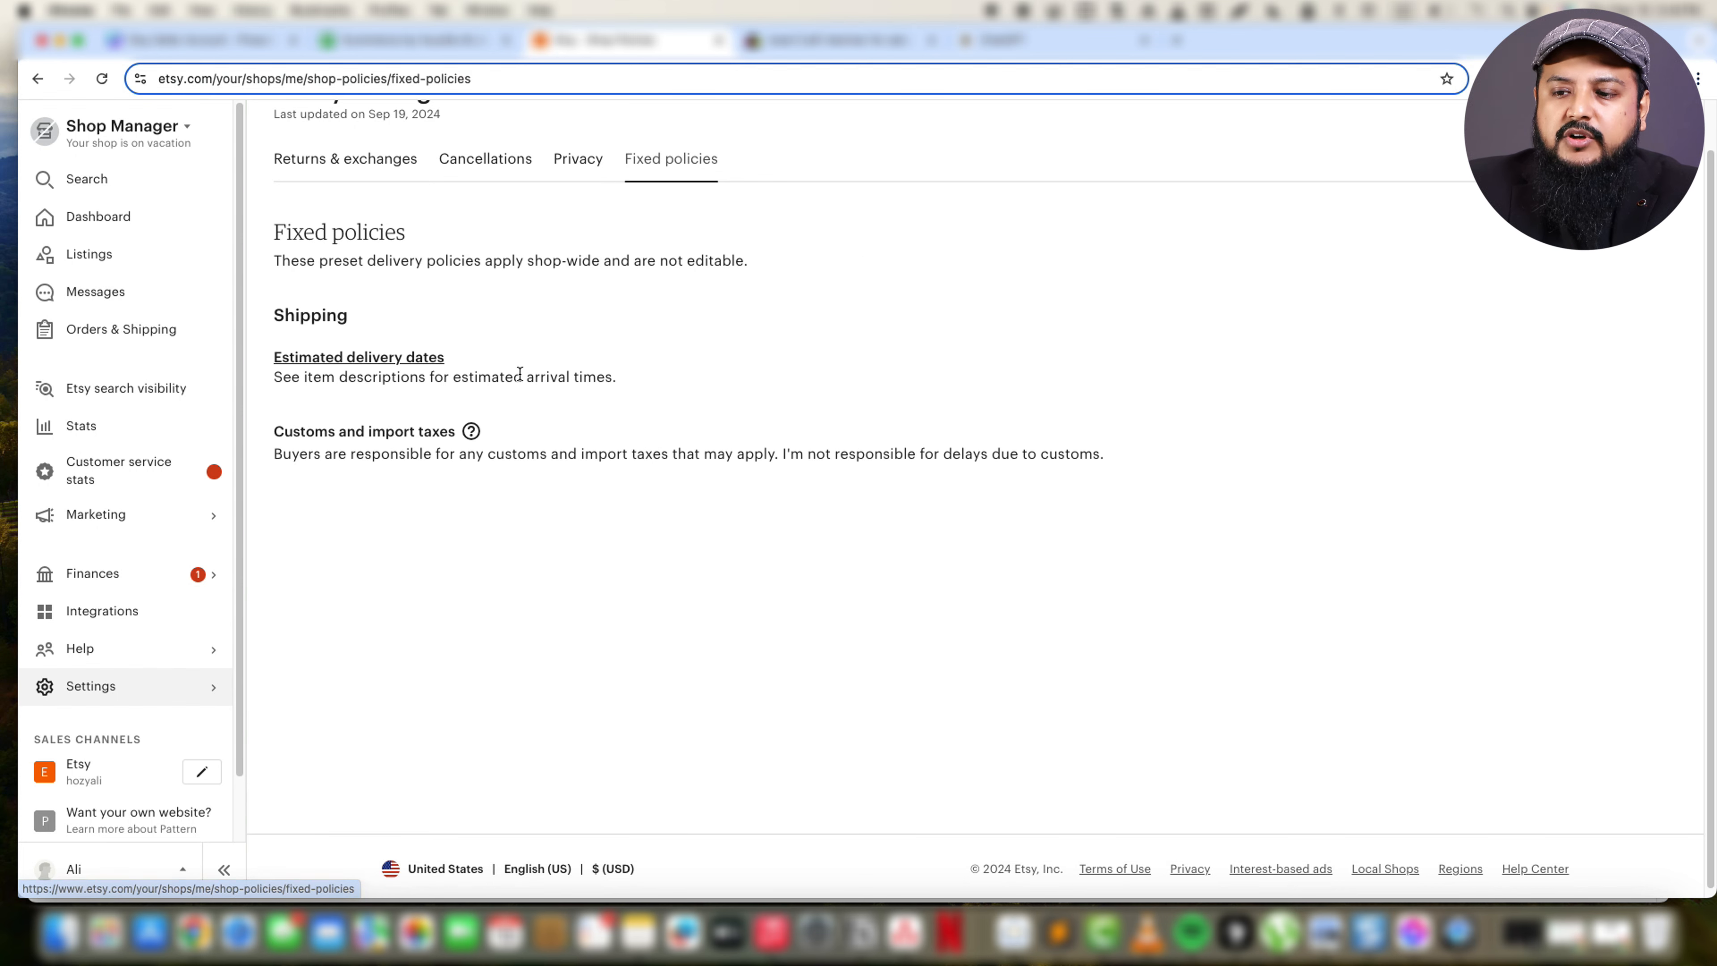
pyautogui.click(375, 357)
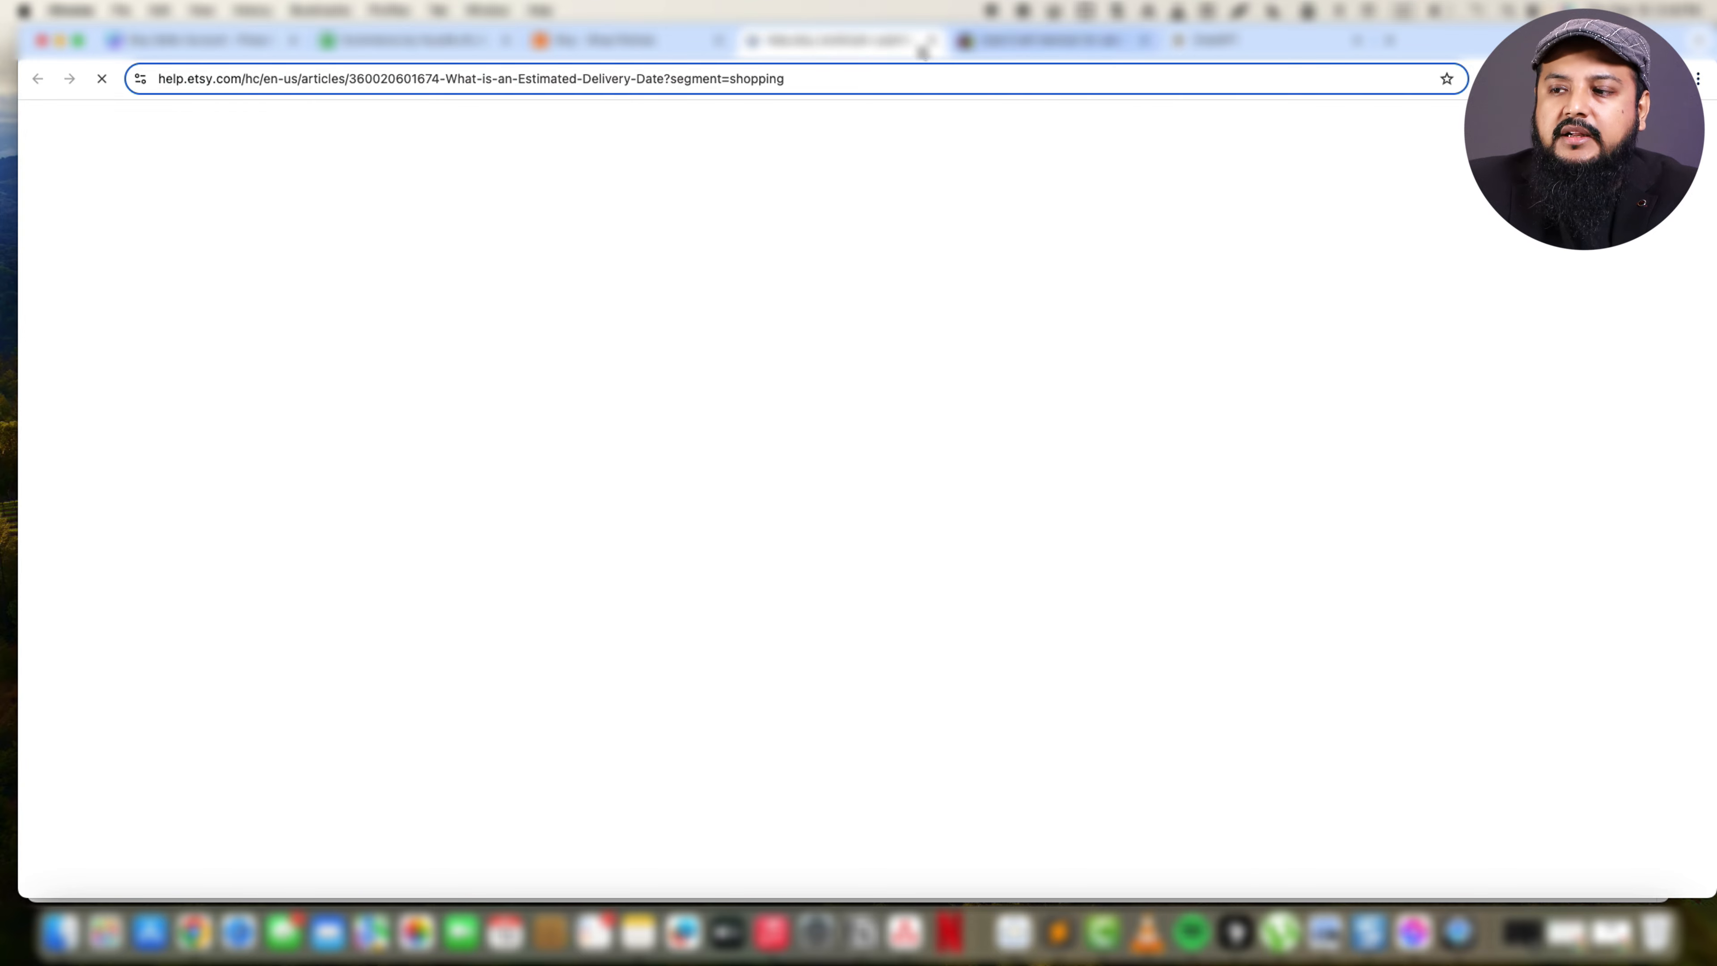
pyautogui.click(932, 42)
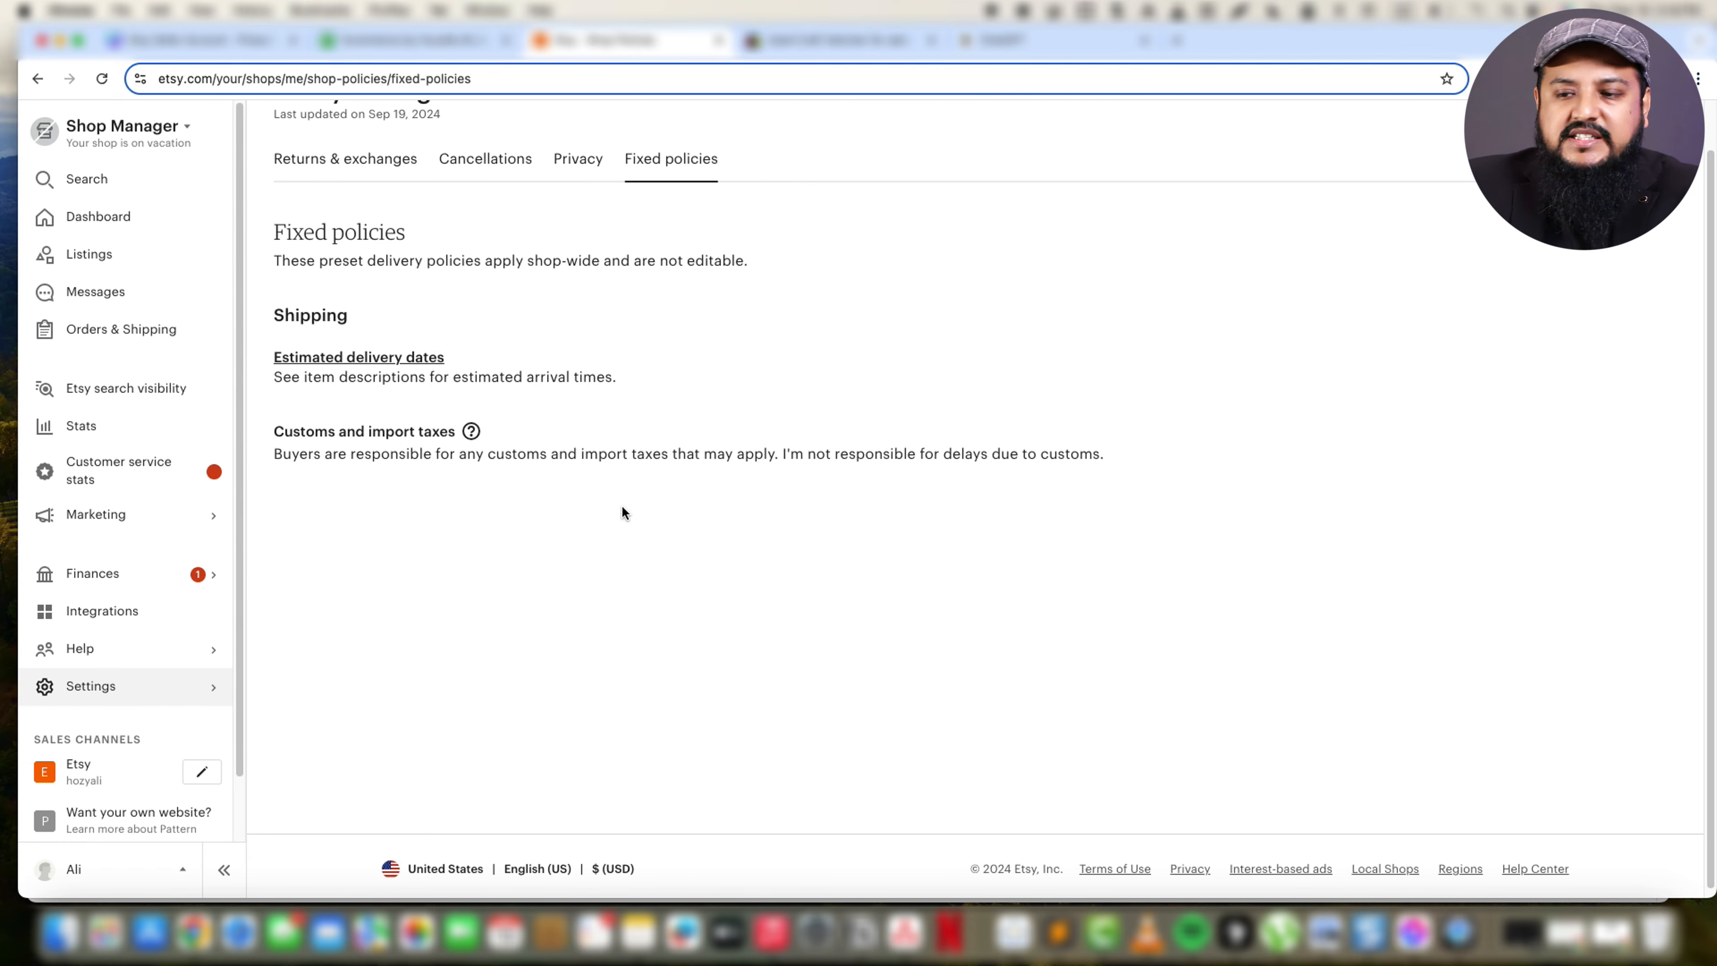